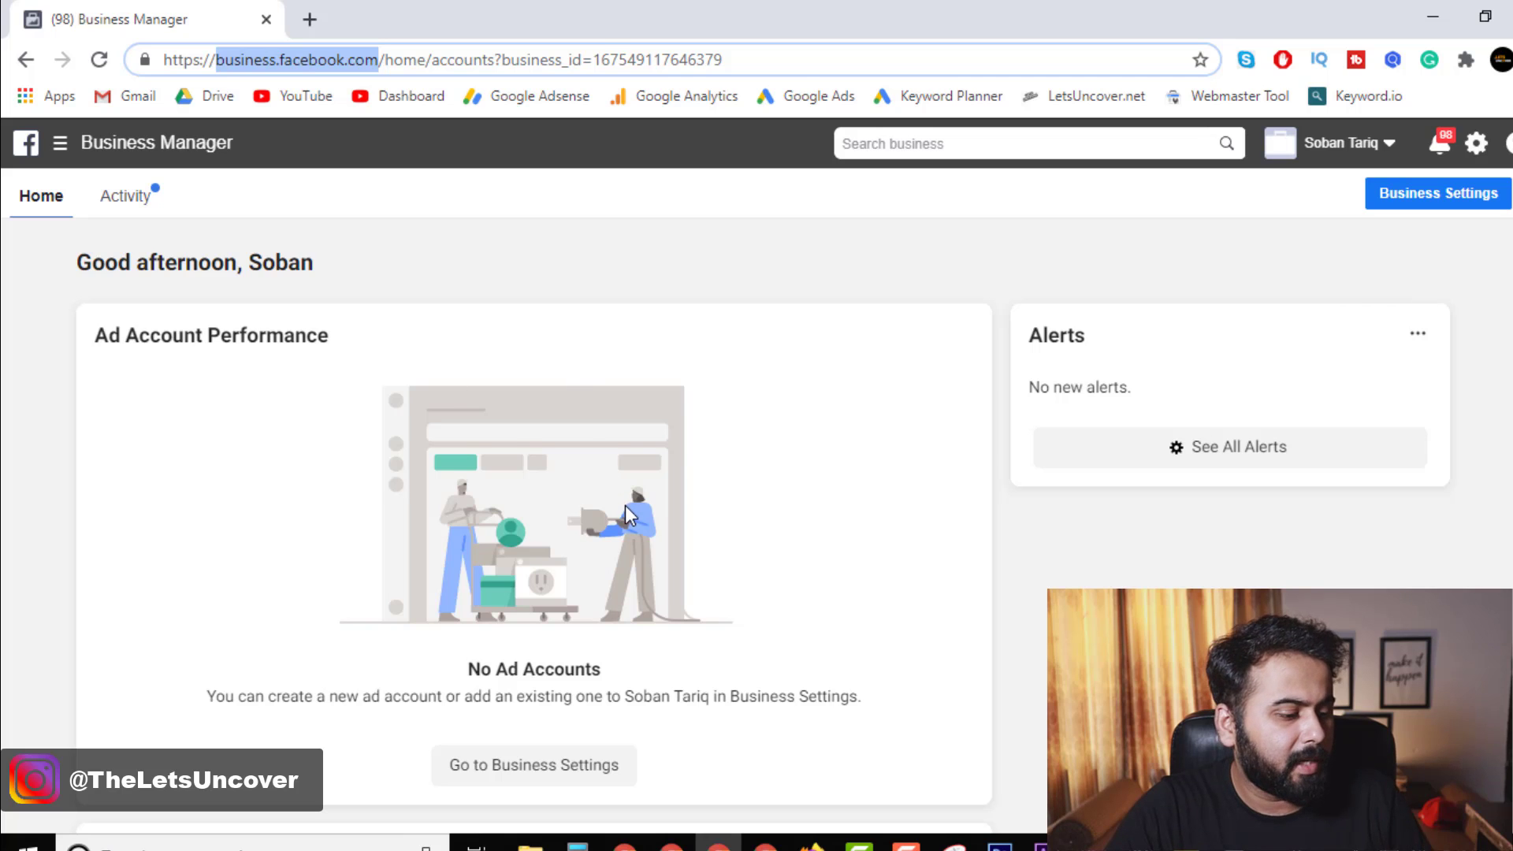
scroll(625, 506, "down", 1)
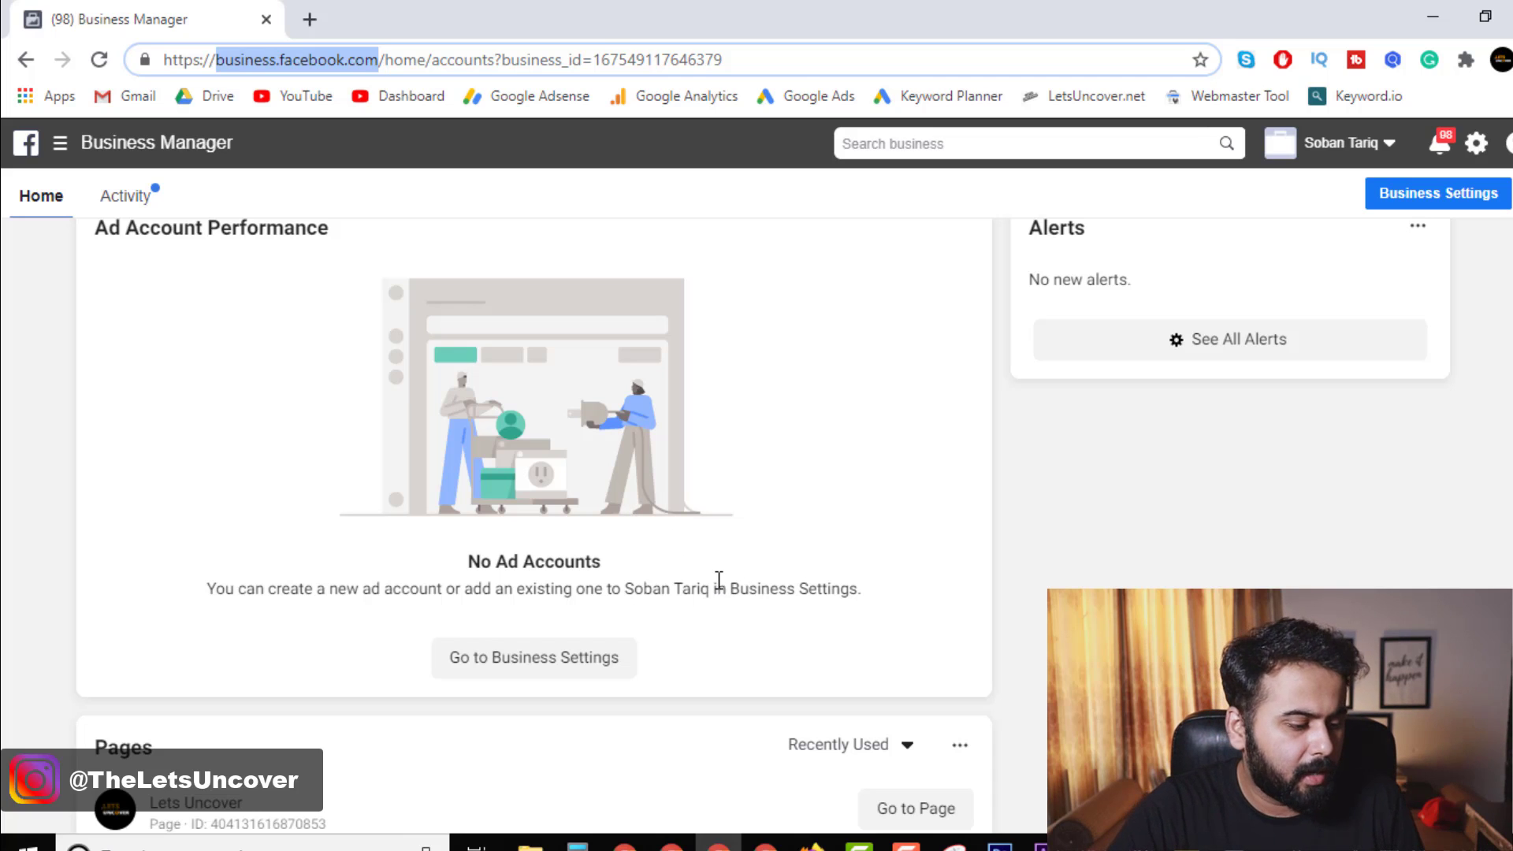
scroll(719, 580, "down", 1)
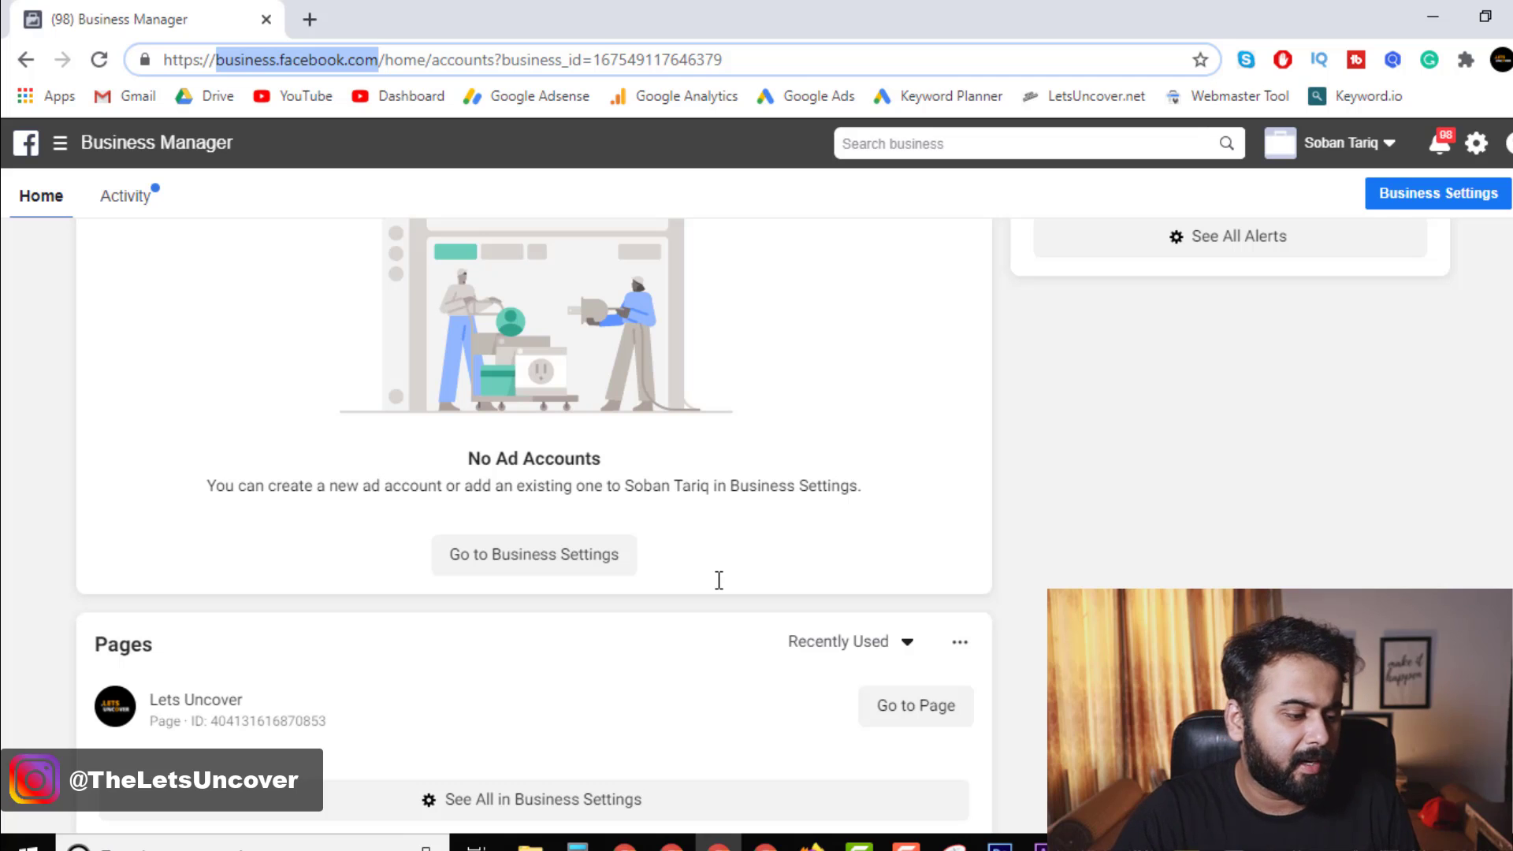
left_click(508, 563)
left_click(60, 142)
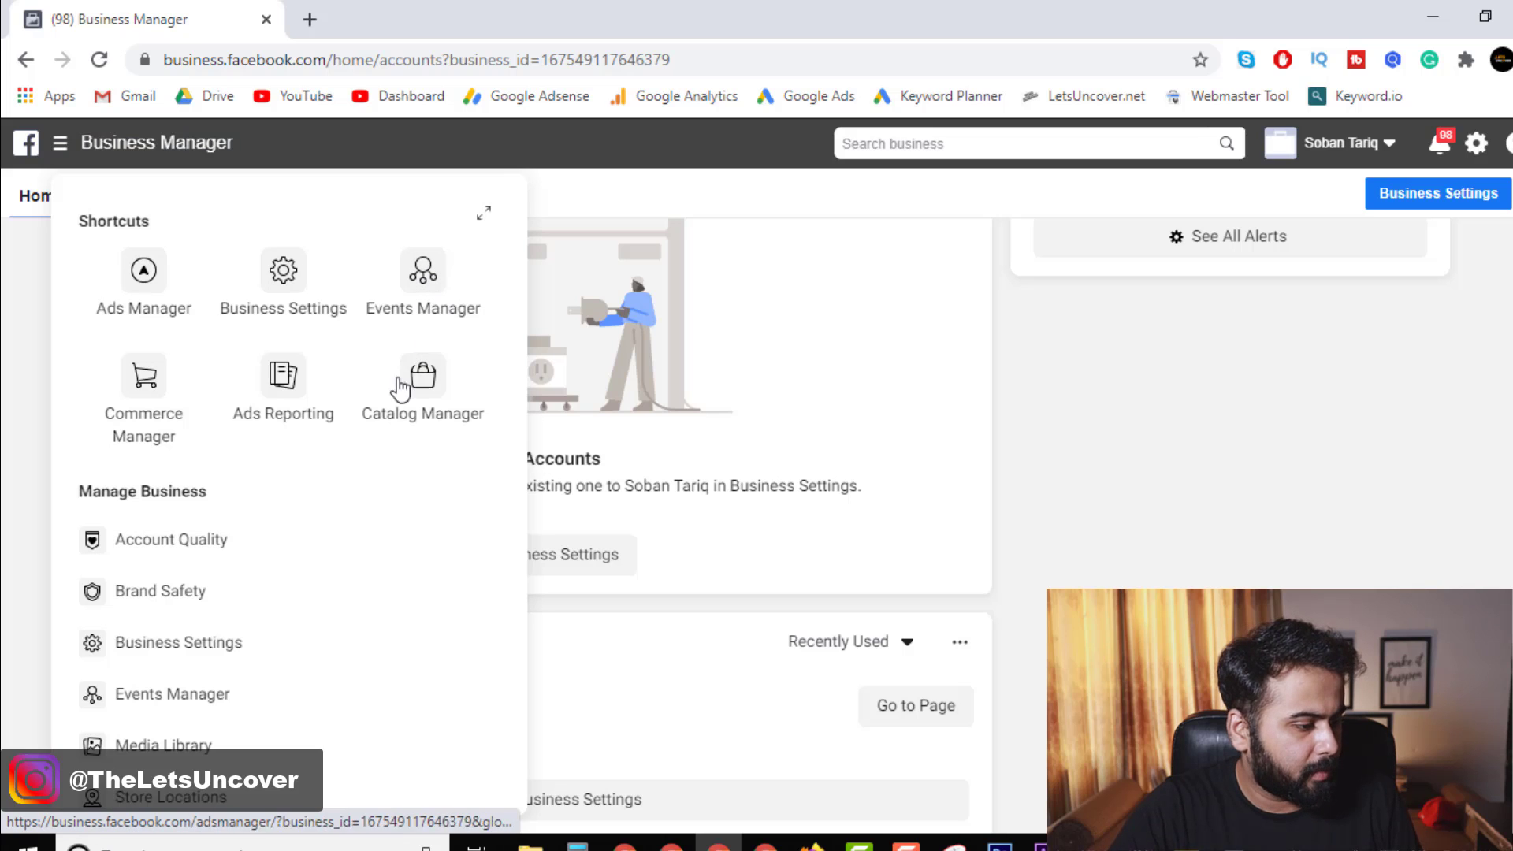
left_click(284, 270, "ctrl")
left_click(806, 320)
left_click(442, 12)
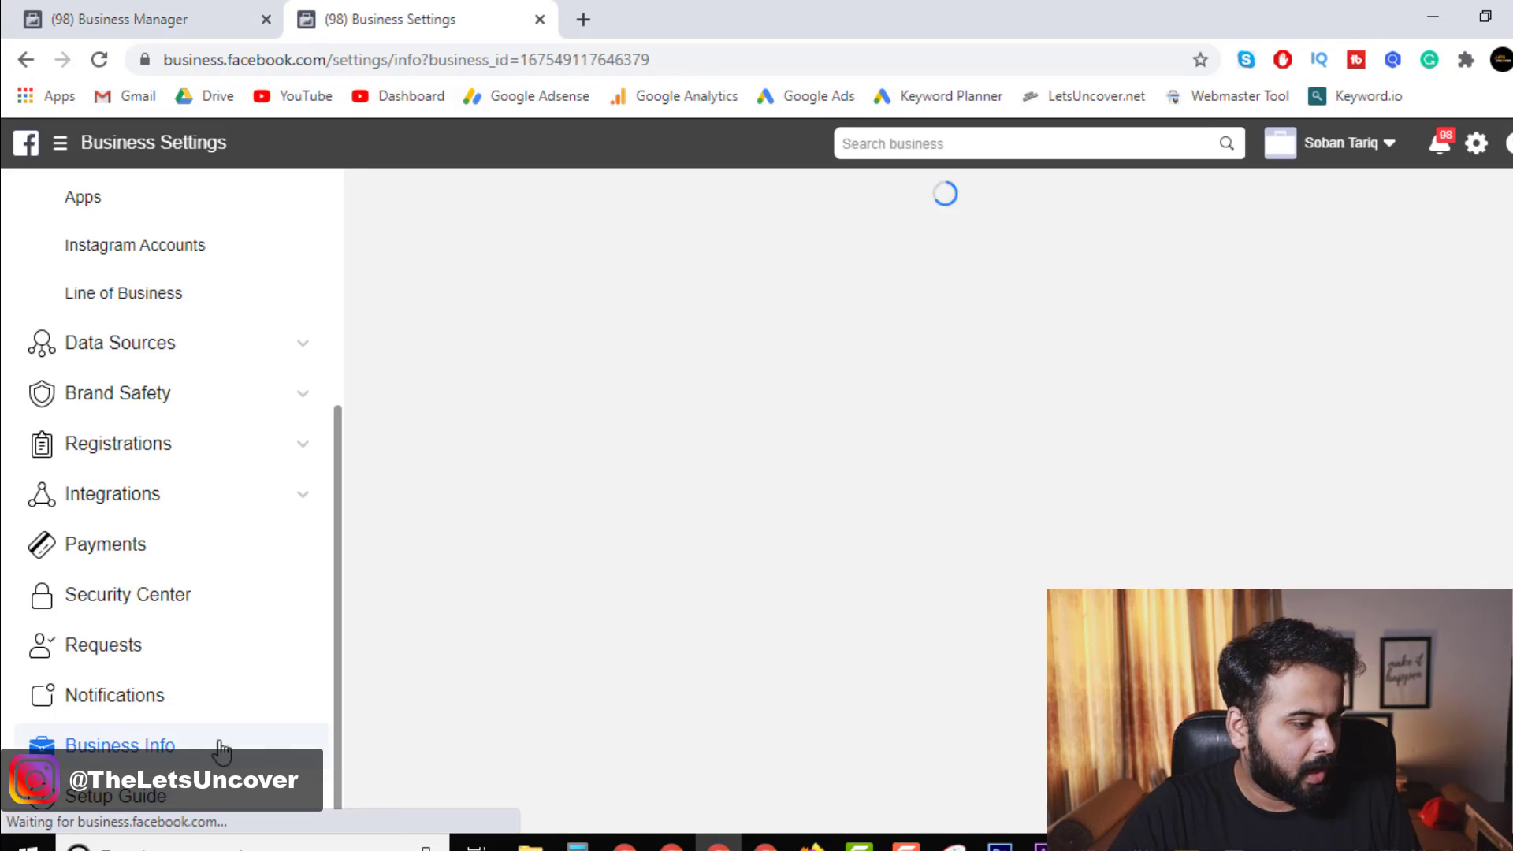
scroll(857, 343, "down", 3)
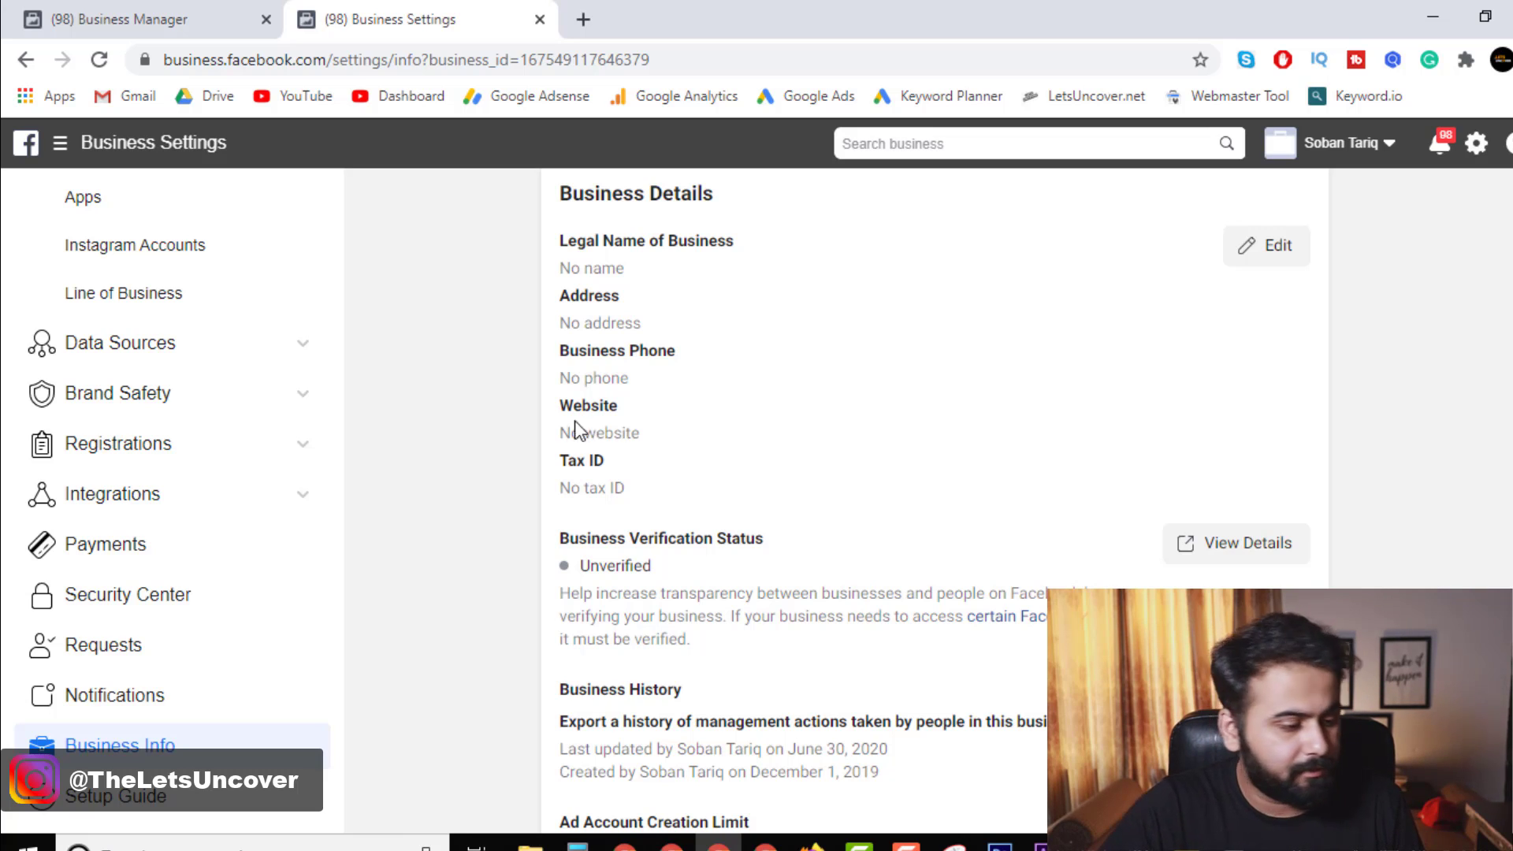
scroll(804, 561, "down", 2)
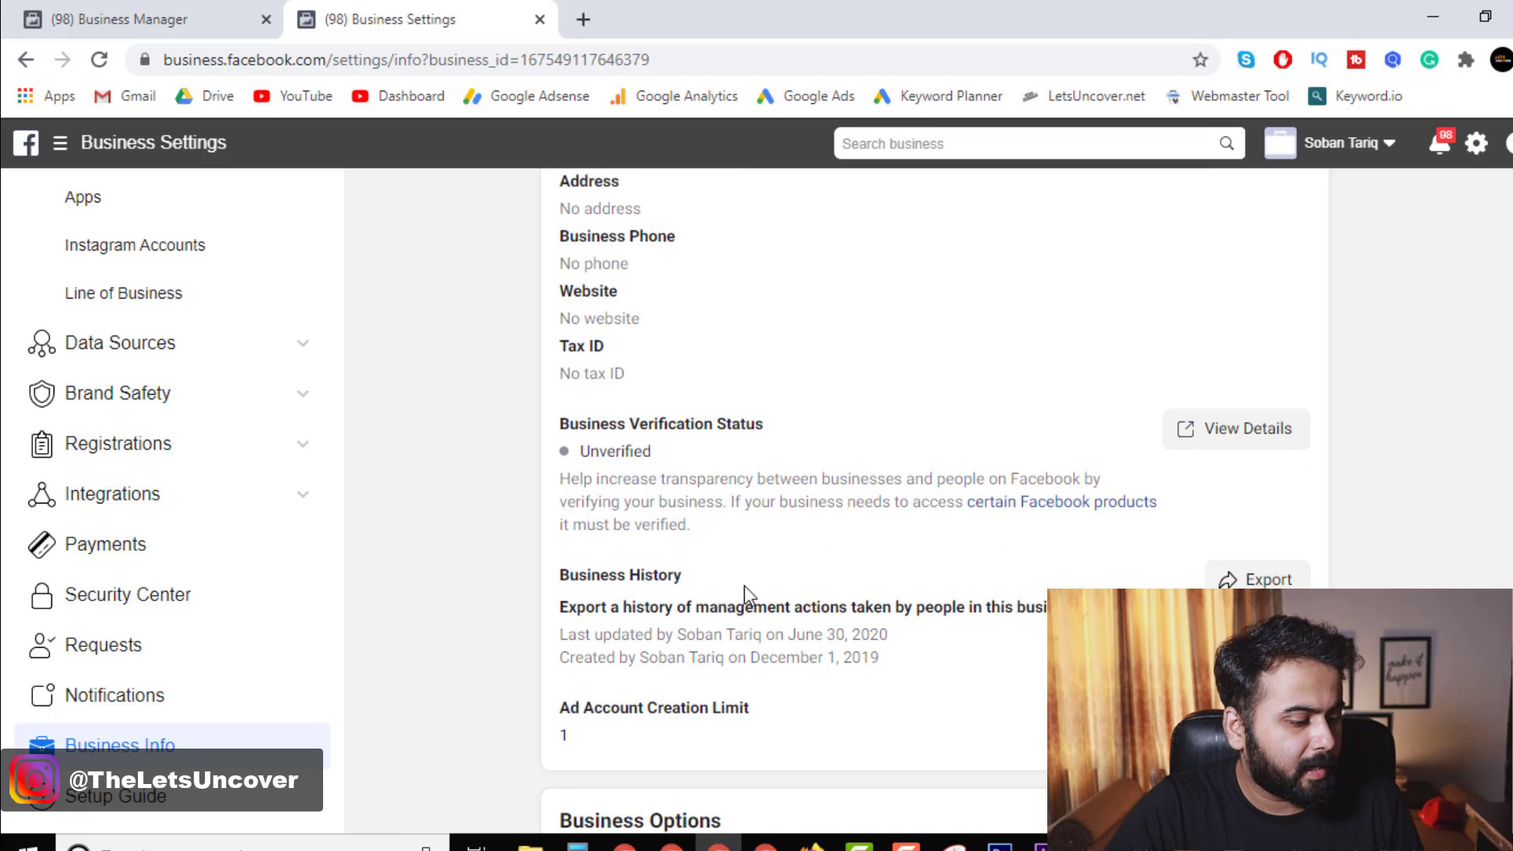
scroll(744, 587, "down", 3)
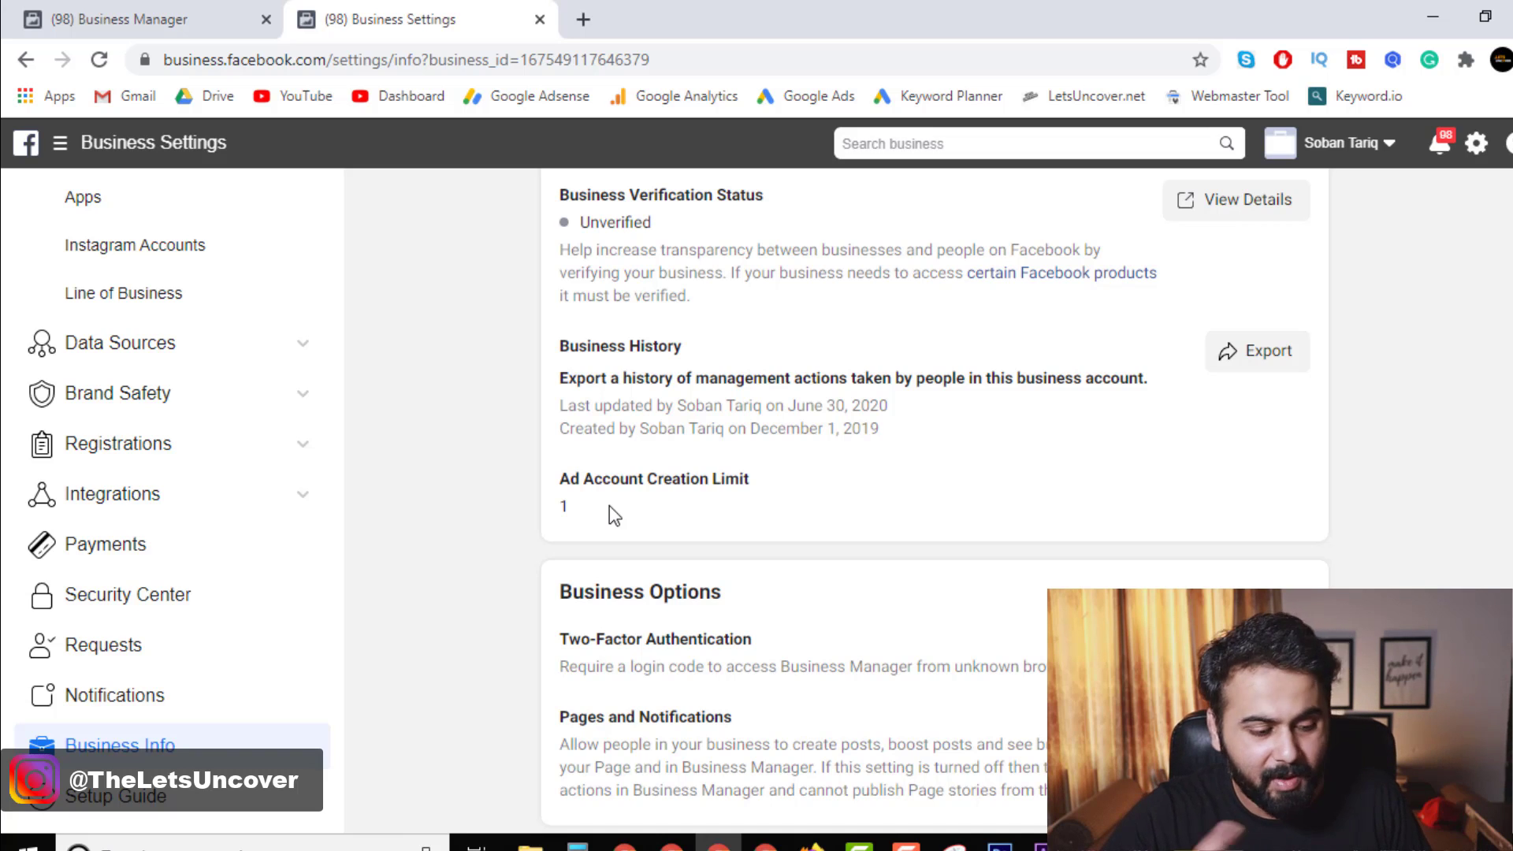
left_click(158, 19)
middle_click(412, 17)
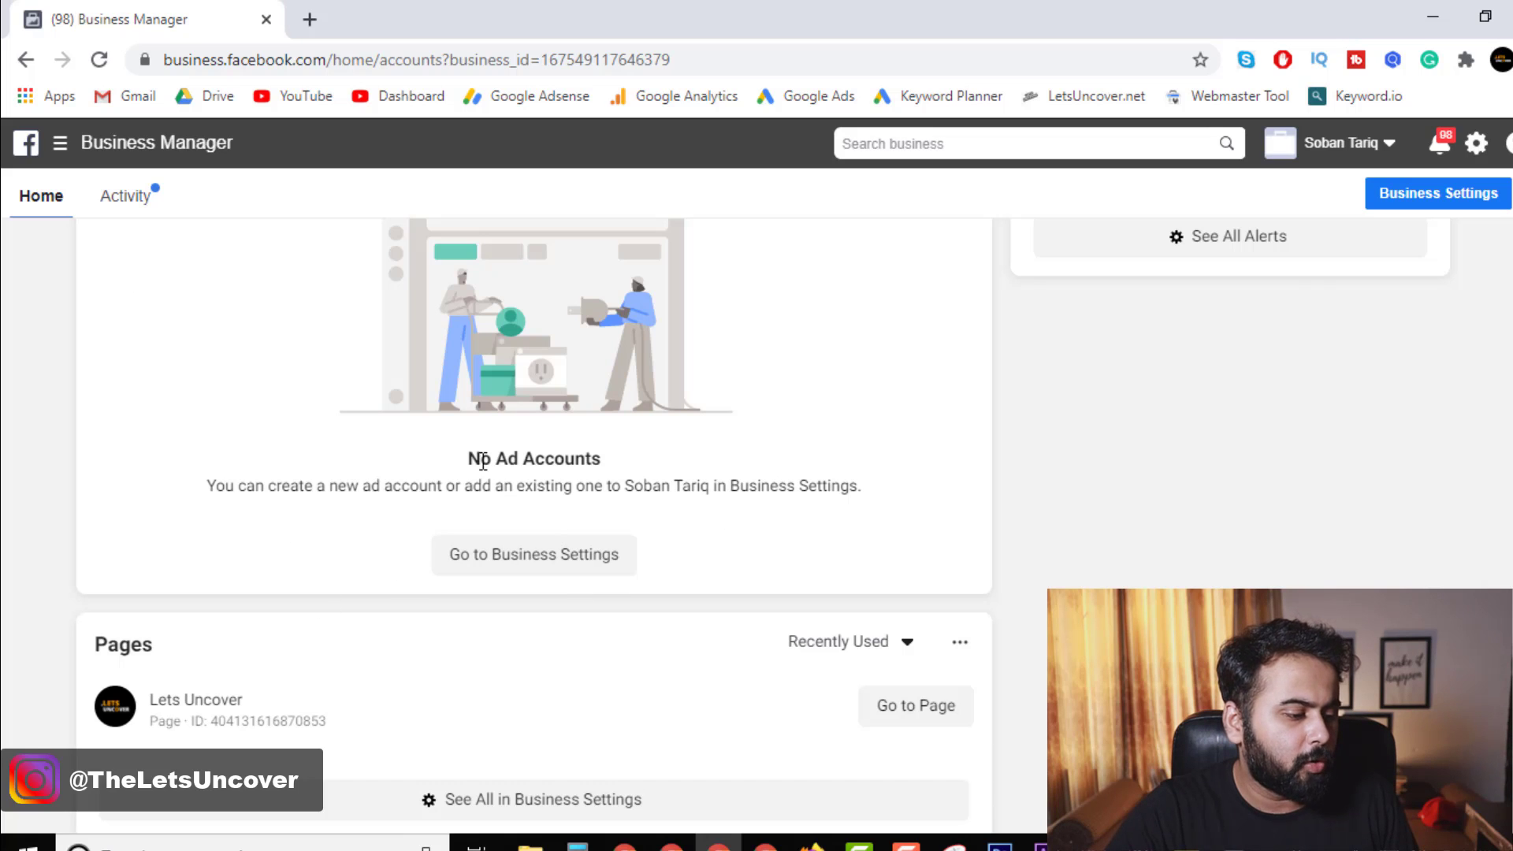
left_click_drag(469, 461, 580, 458)
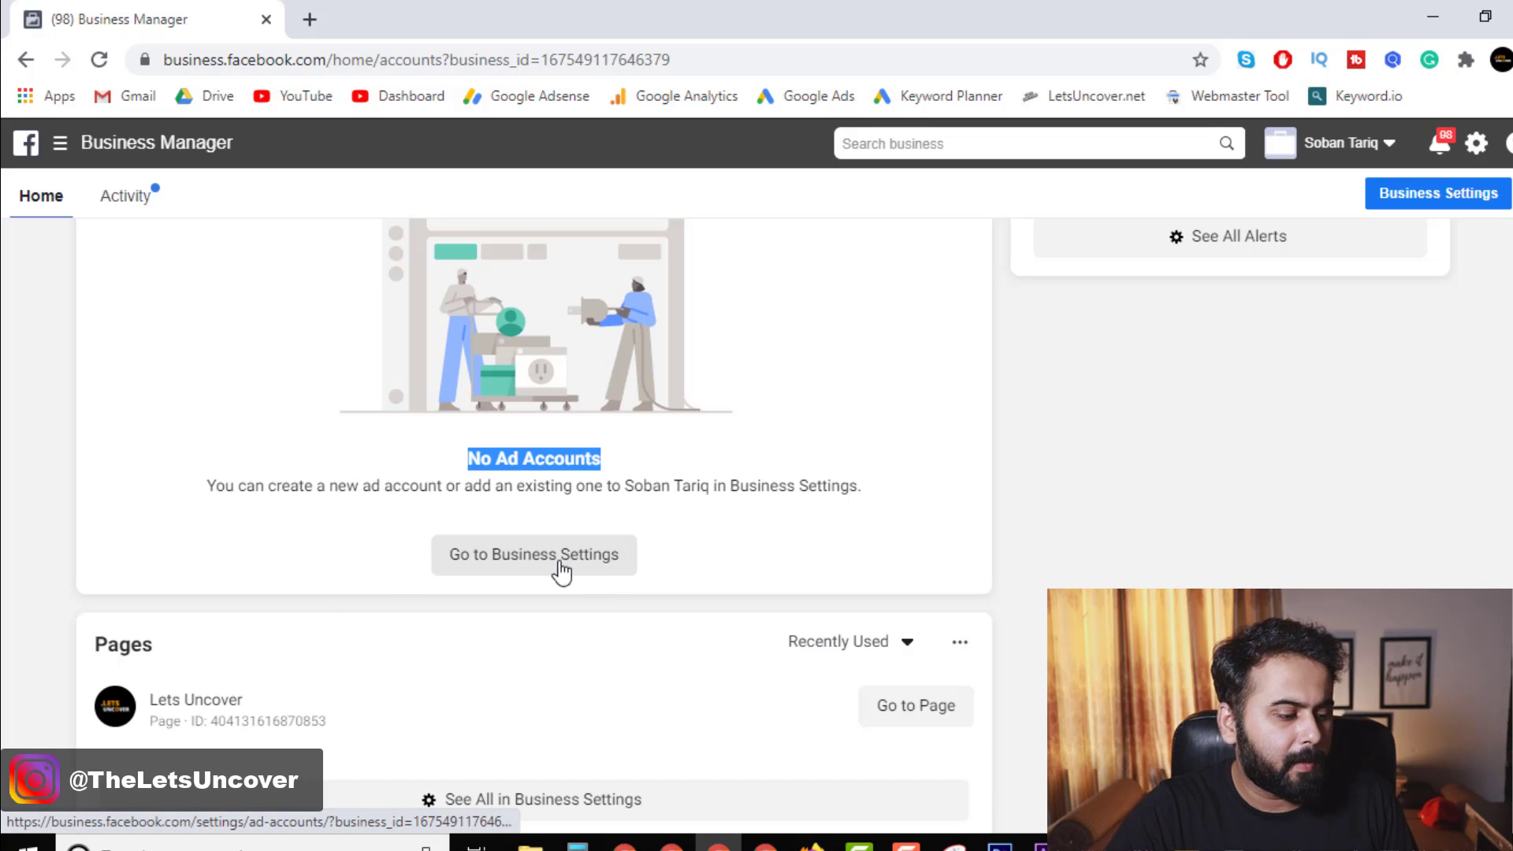
Start a new ad account in Business Settings and give it a testing account name
left_click(522, 561)
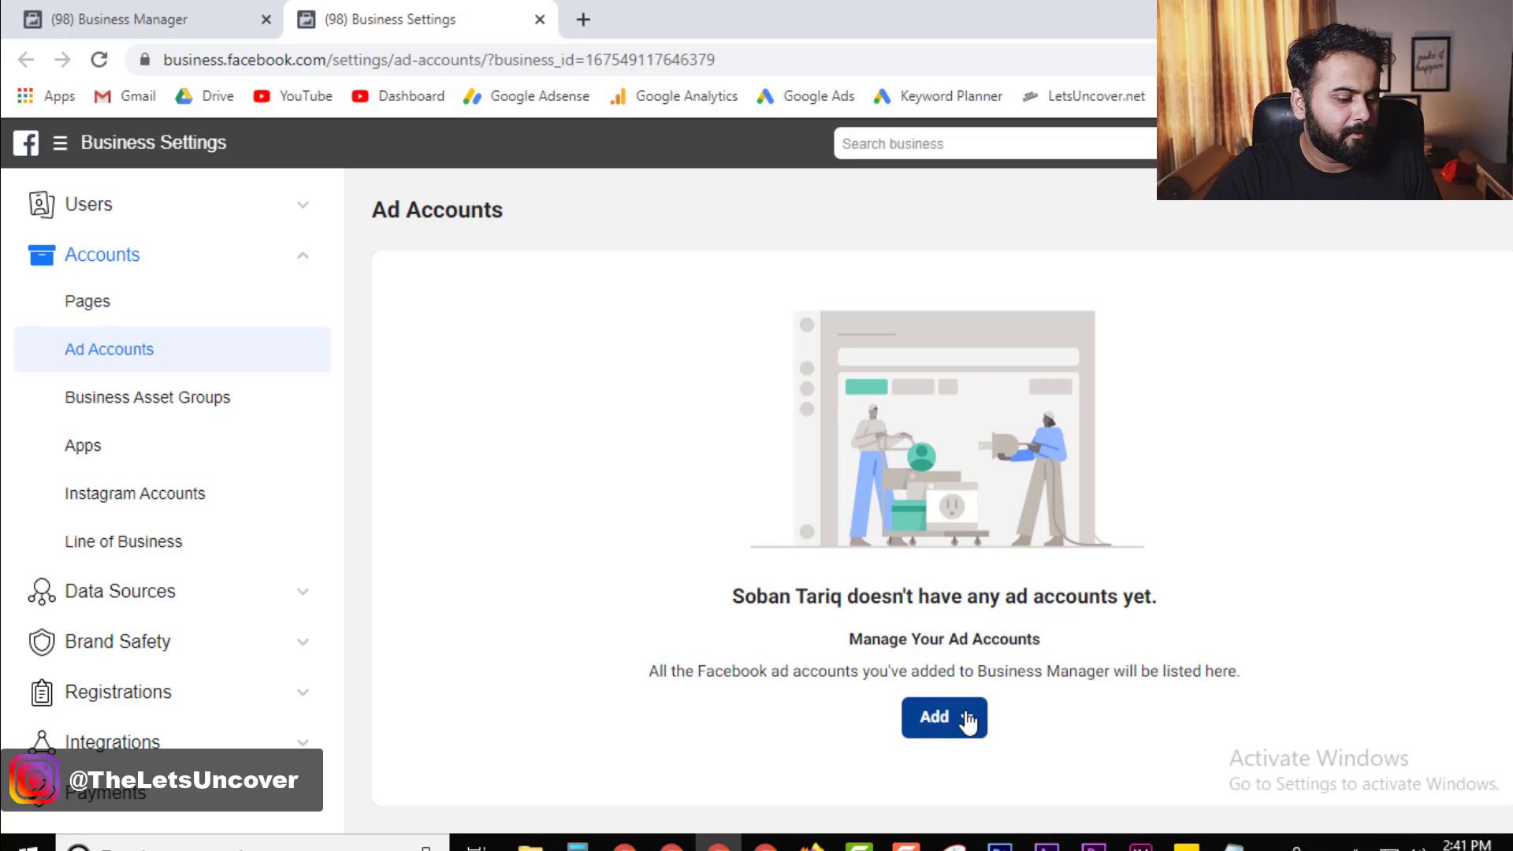
left_click(964, 716)
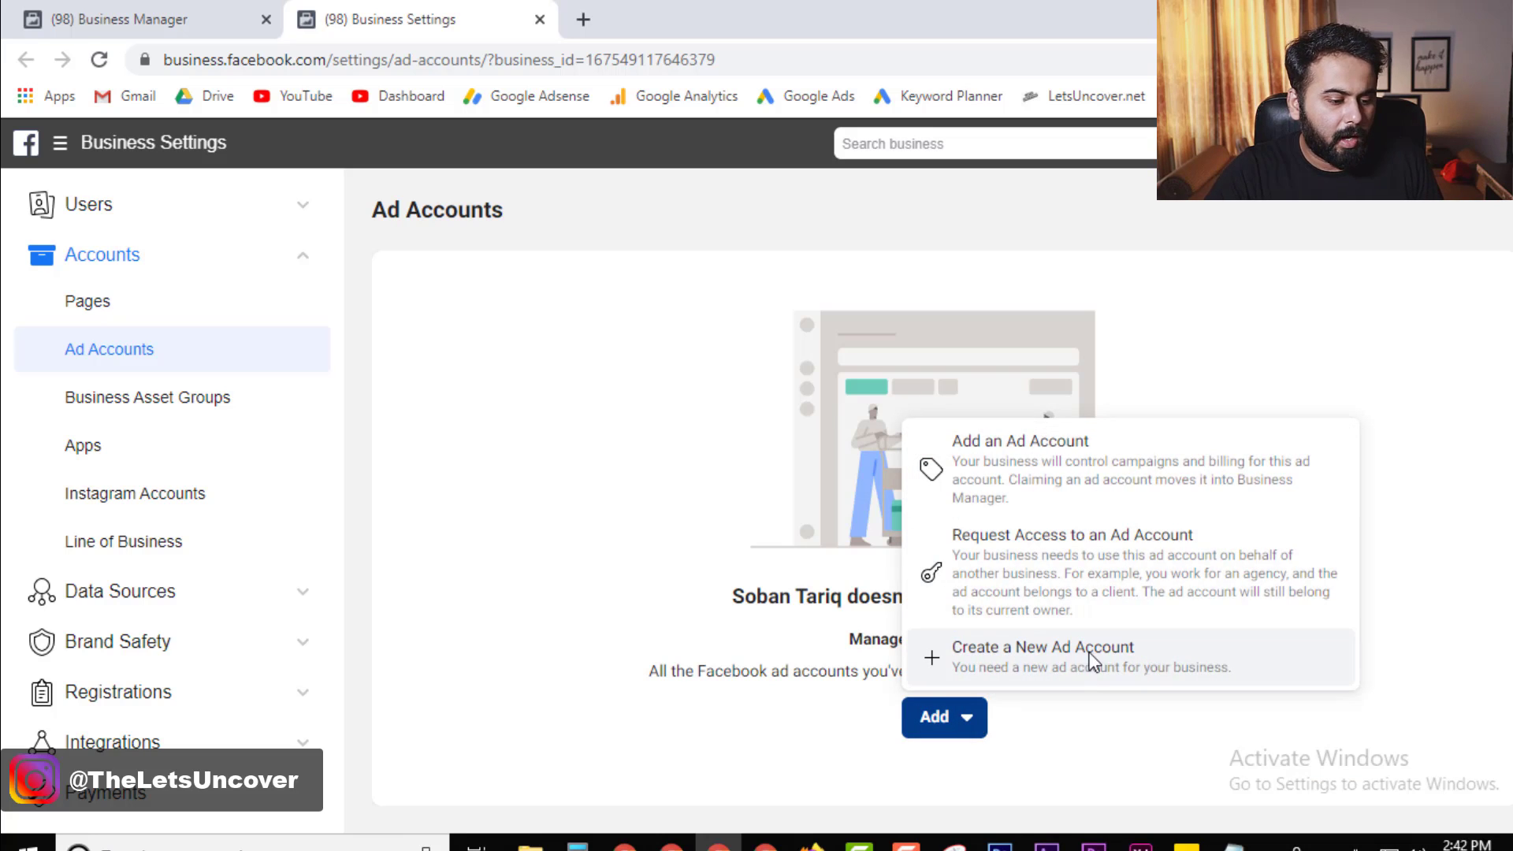
left_click(1024, 666)
left_click(575, 433)
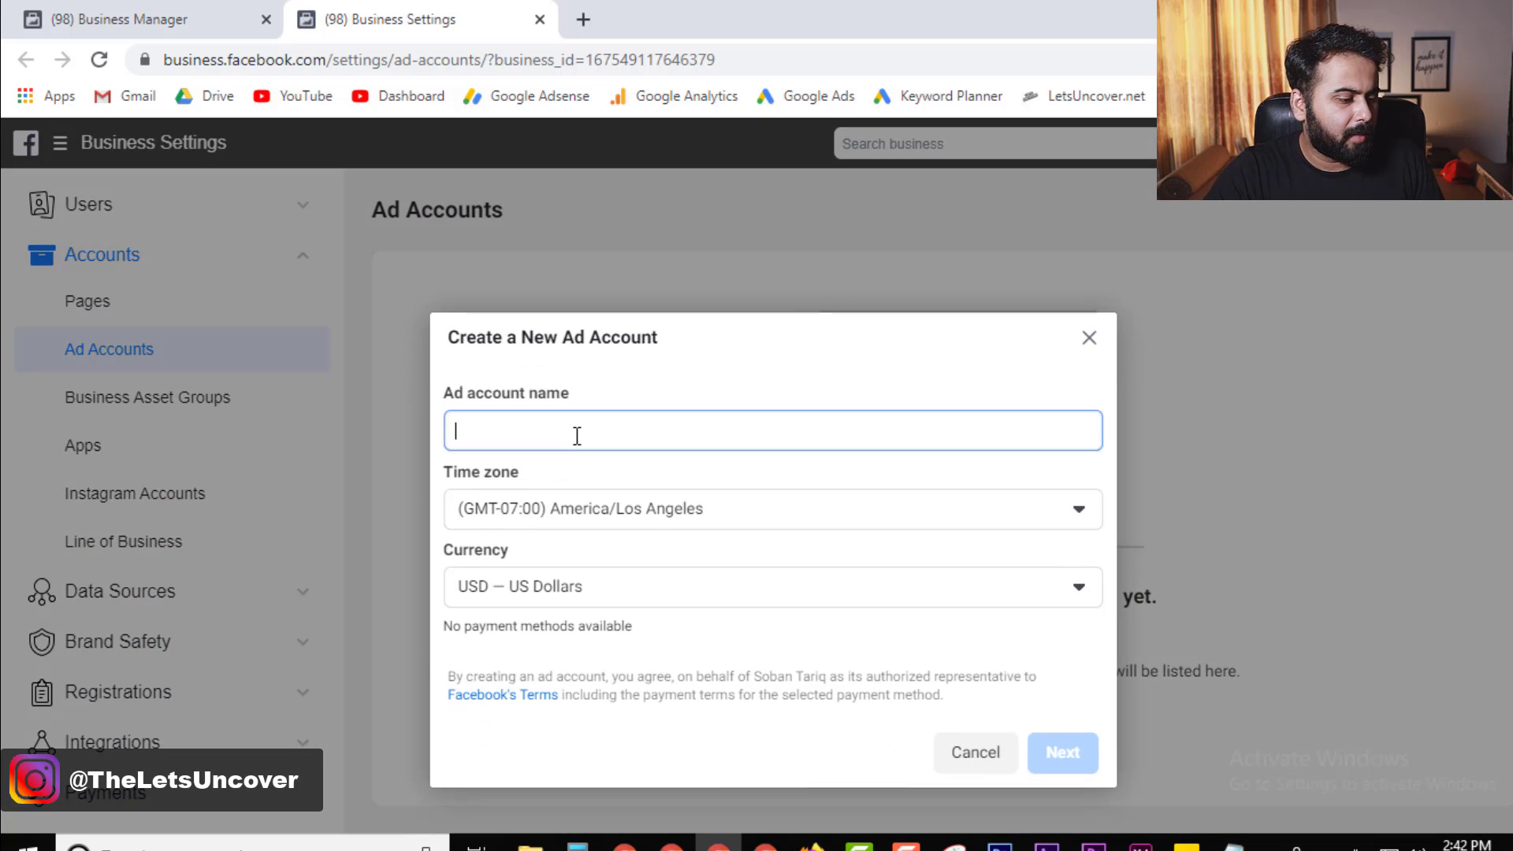
type("Soban Tariq Test")
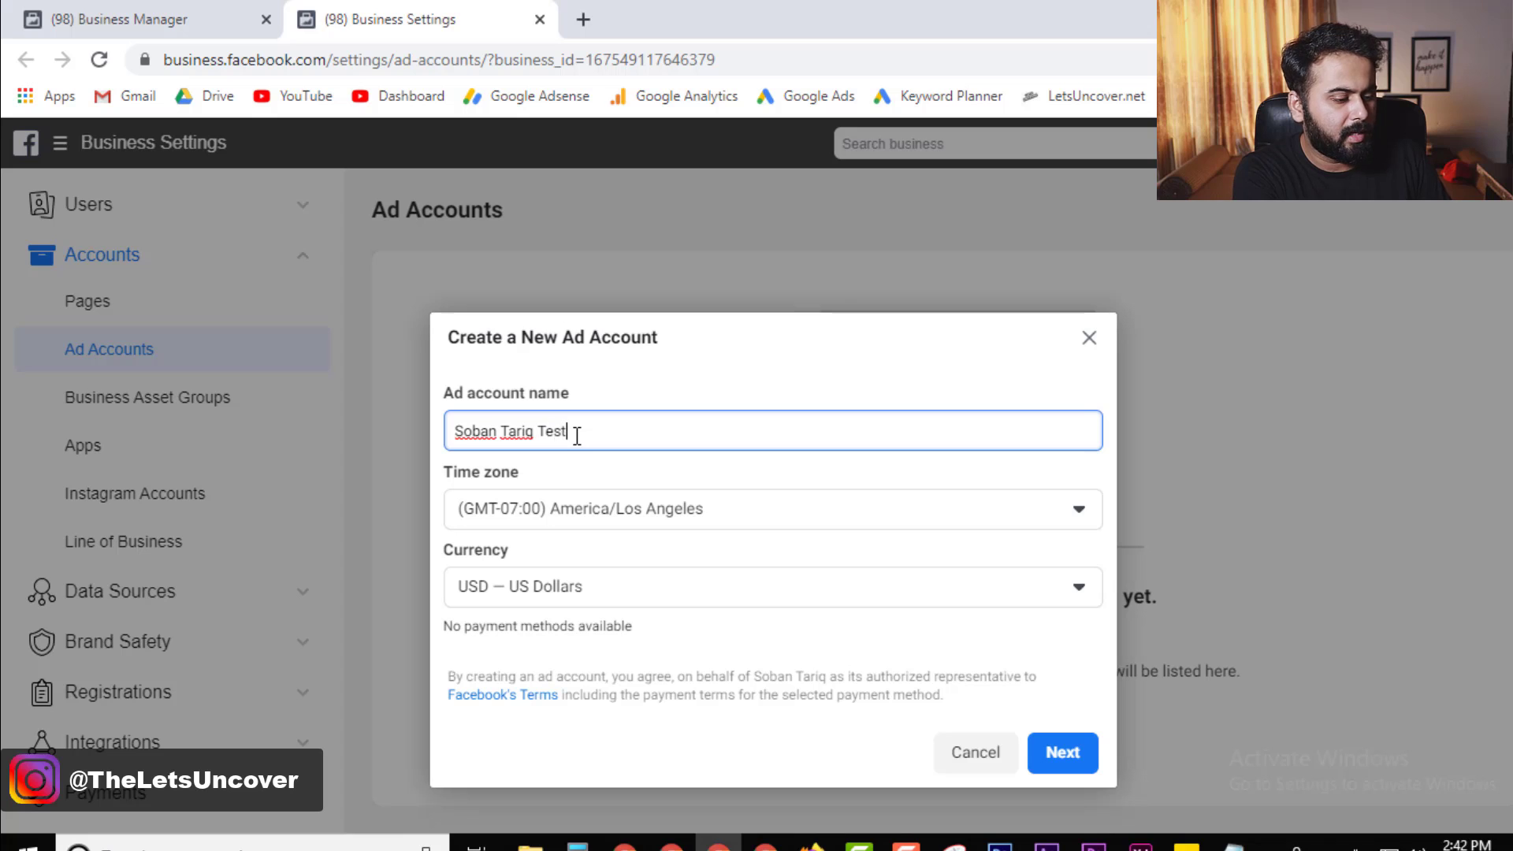
type("ing")
Set the Asia/Karachi time zone, mark it for my own business, and create the account
left_click(778, 509)
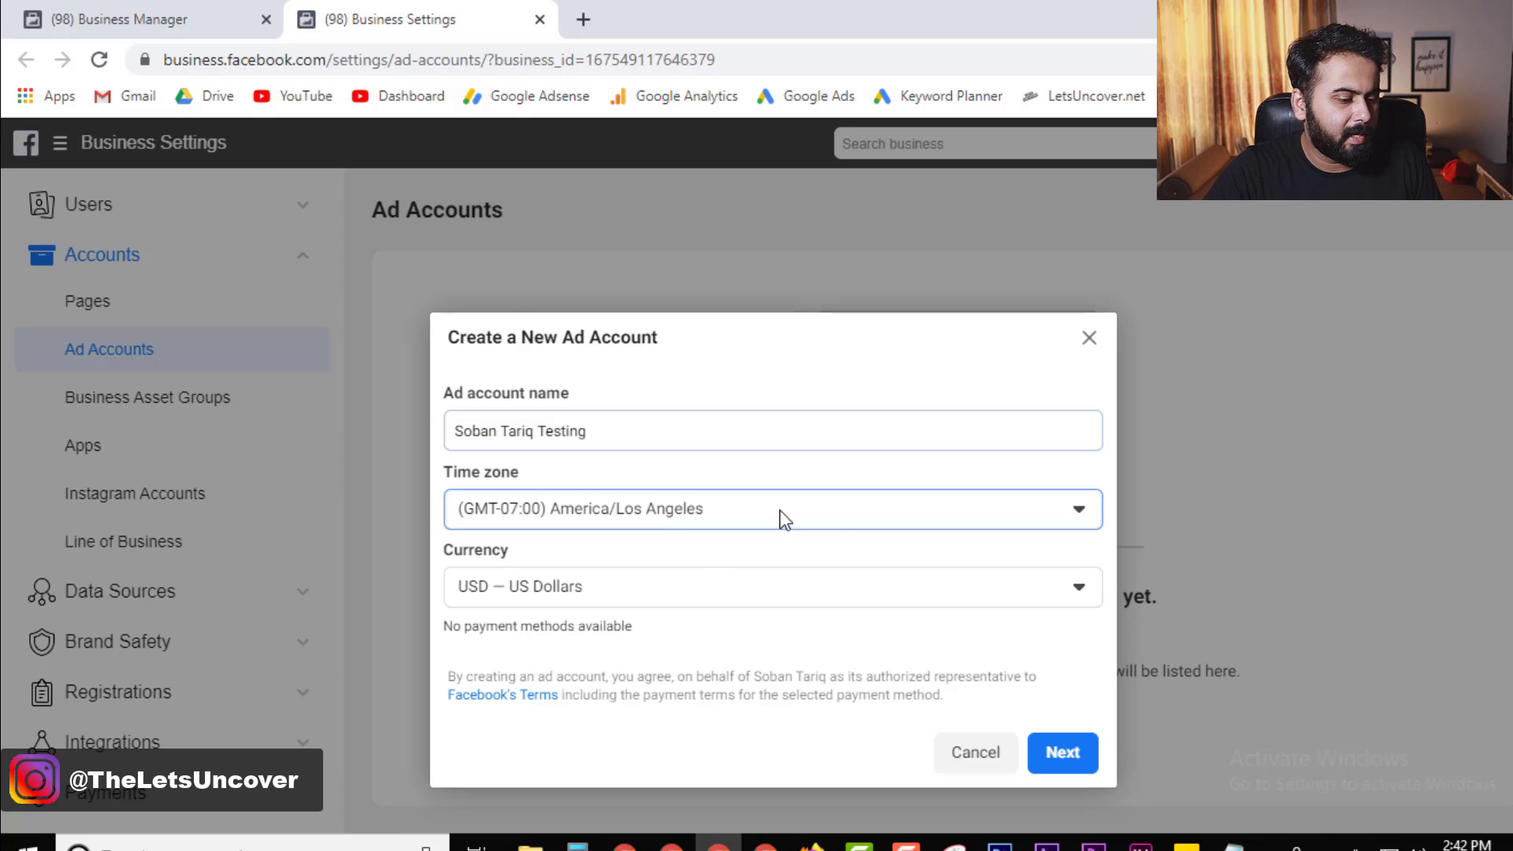
scroll(854, 432, "down", 10)
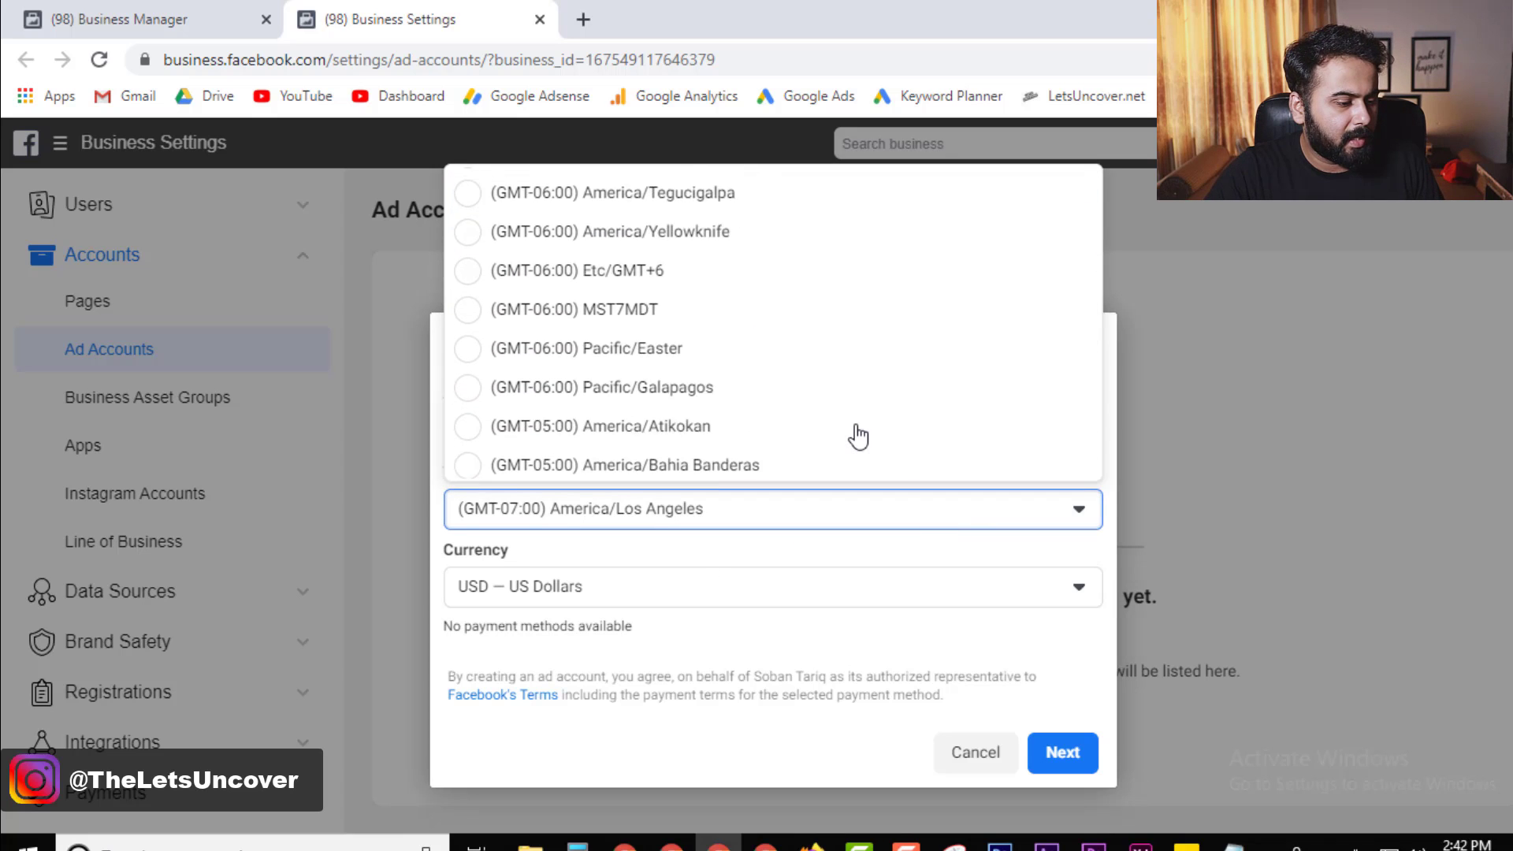
scroll(858, 436, "down", 8)
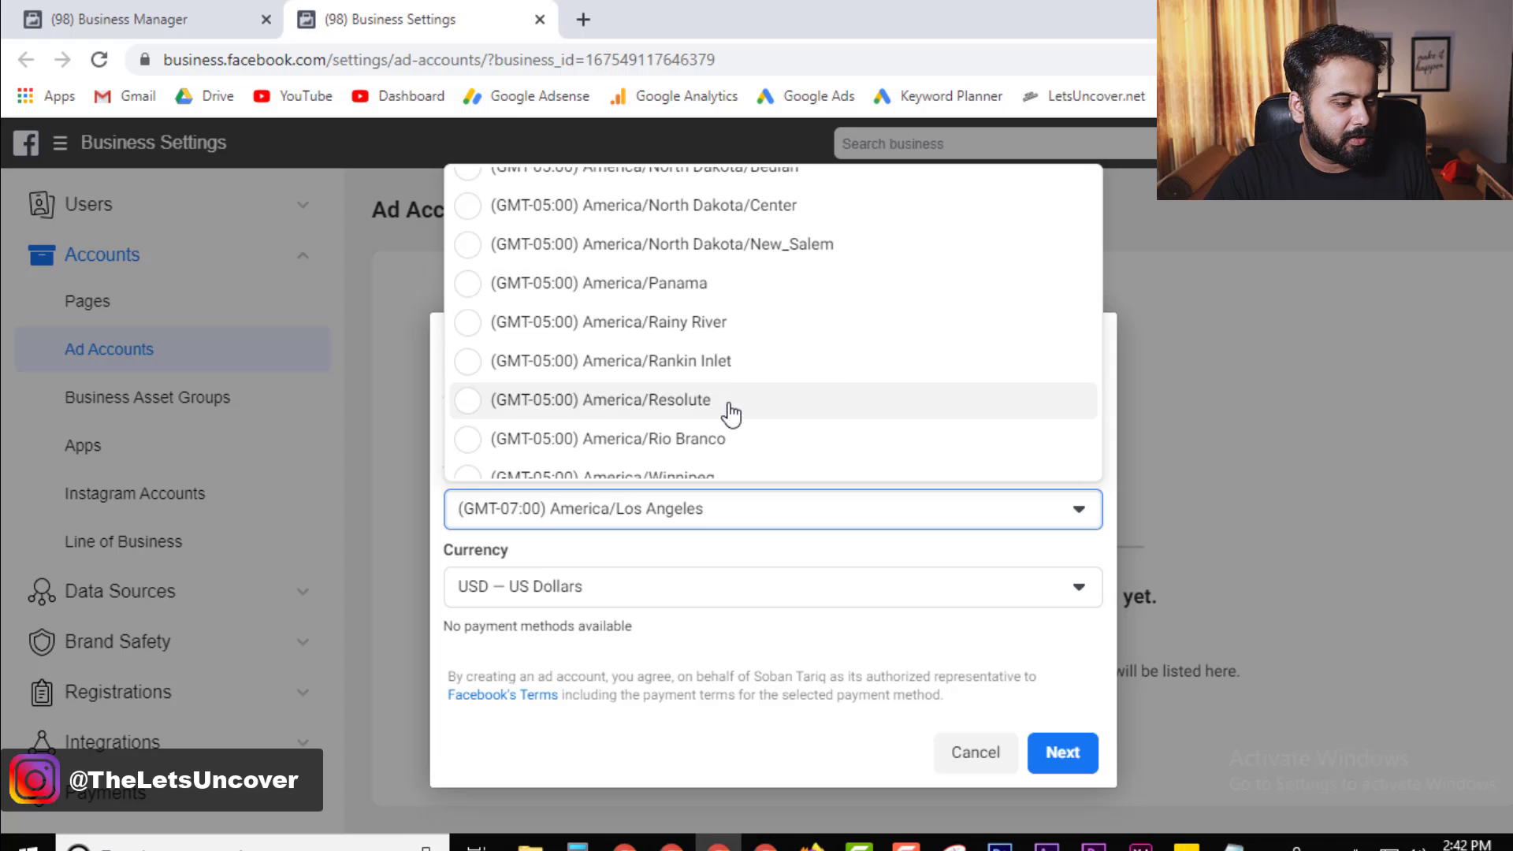
scroll(741, 416, "down", 10)
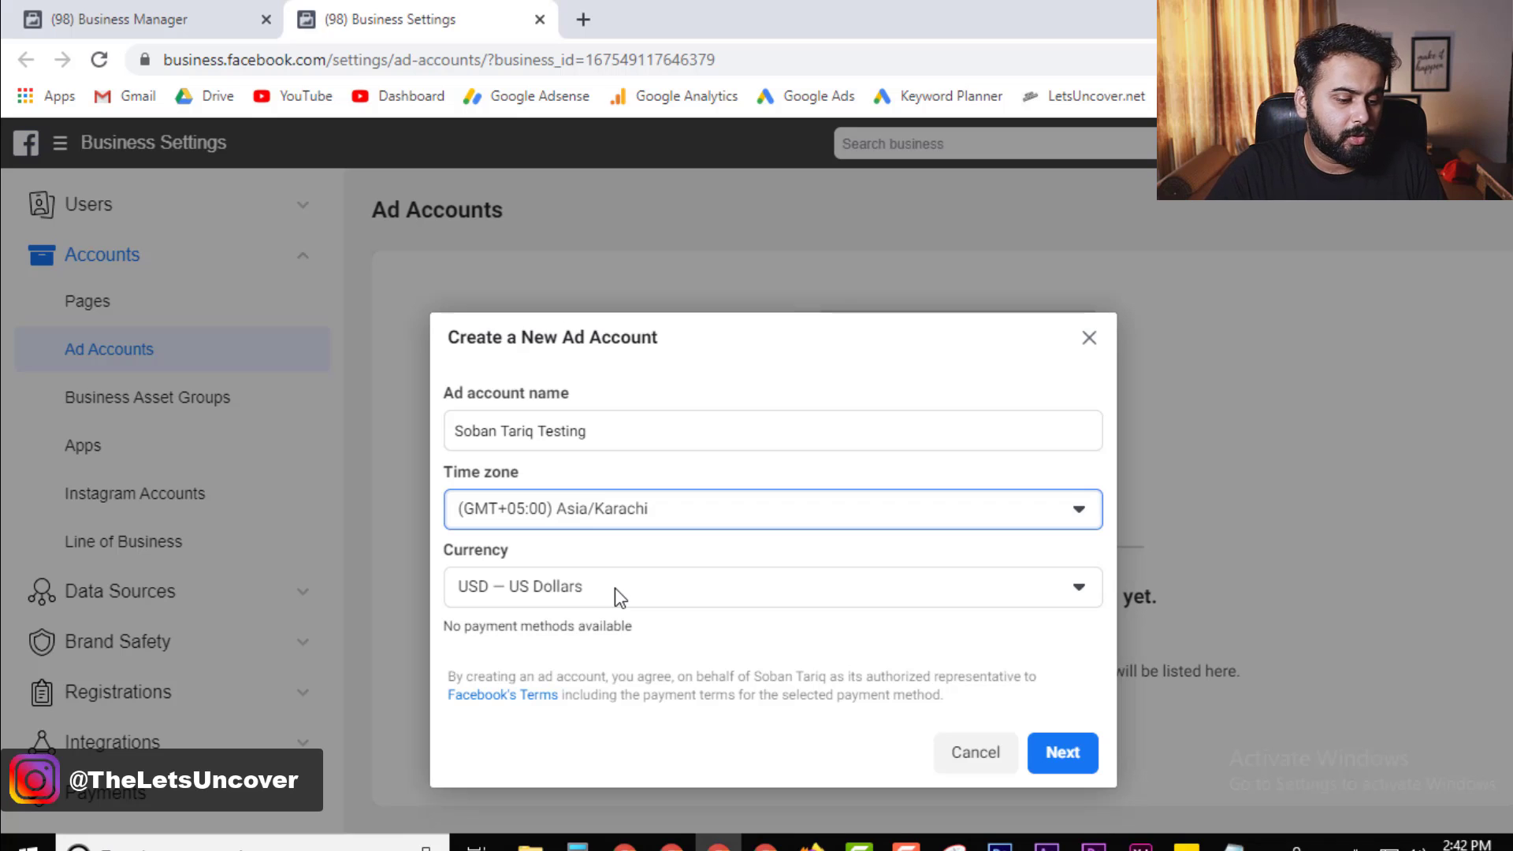
left_click(1065, 754)
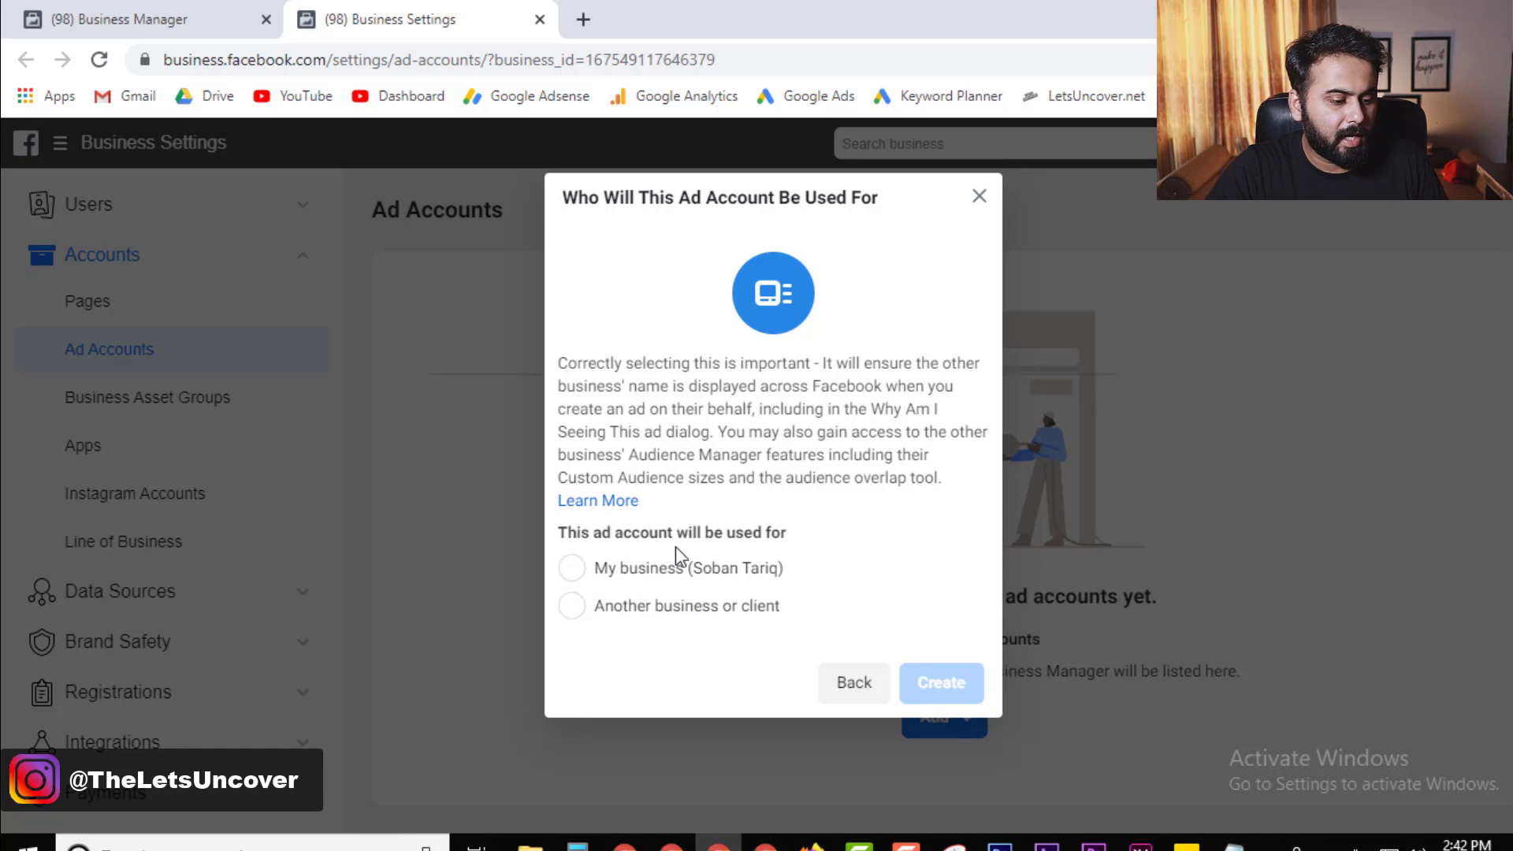
left_click(593, 569)
left_click(950, 679)
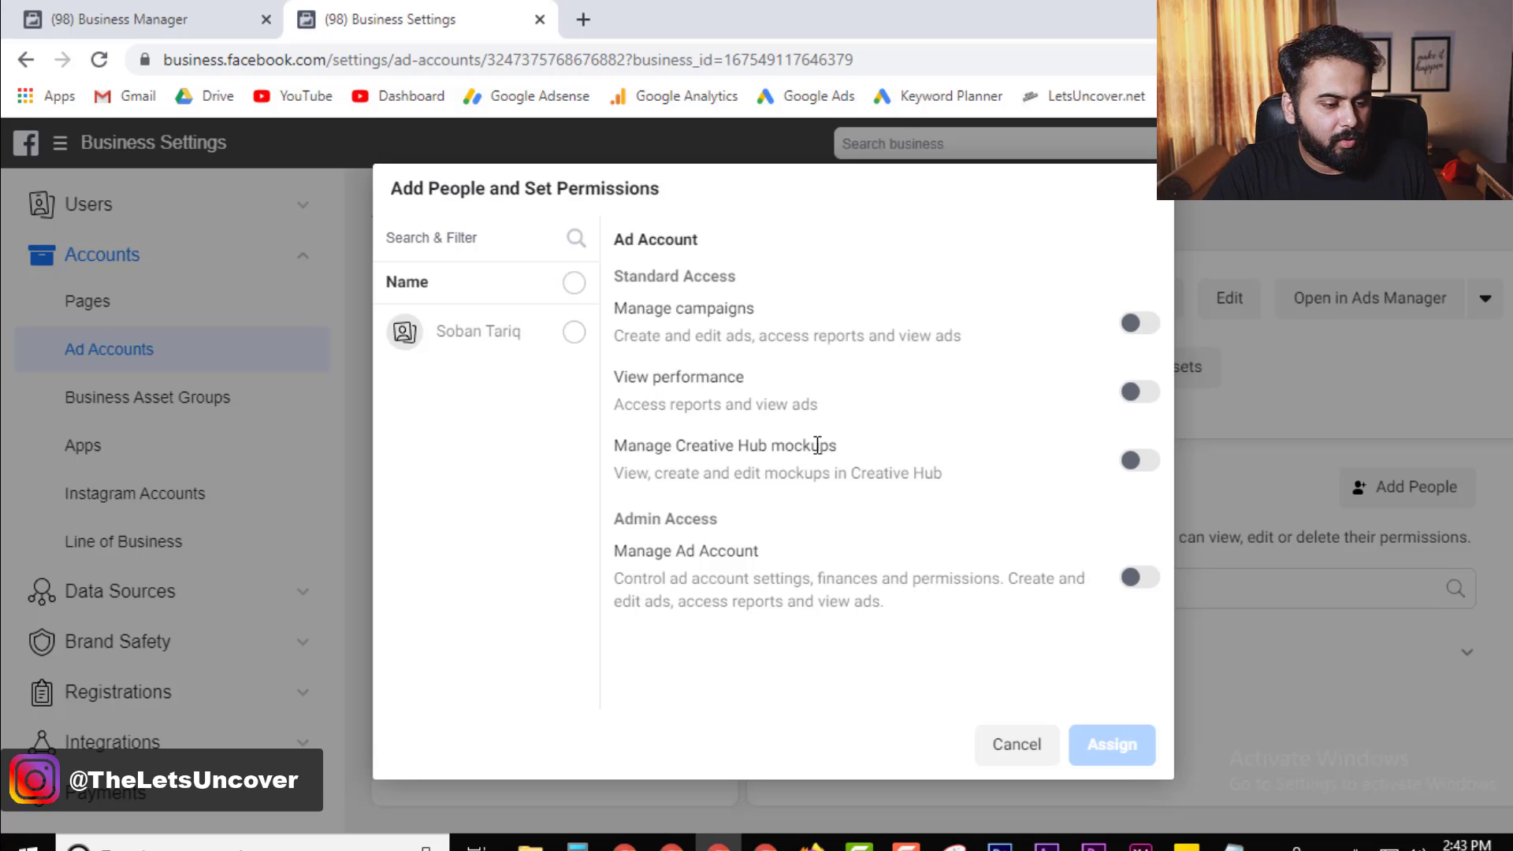
Assign the business owner Manage Ad Account admin access and close the confirmation
left_click(1154, 325)
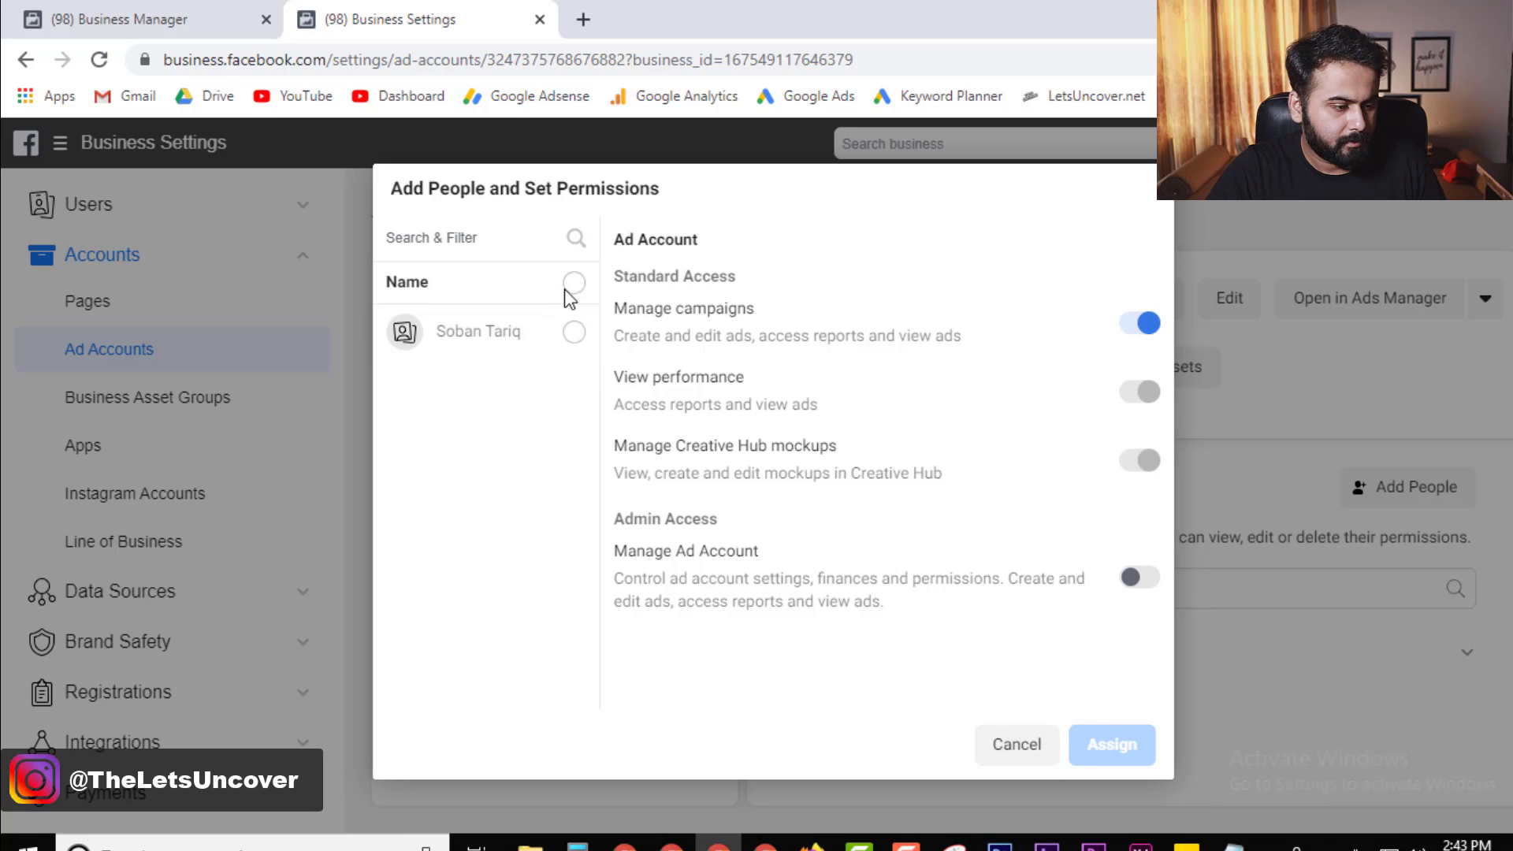
left_click(574, 334)
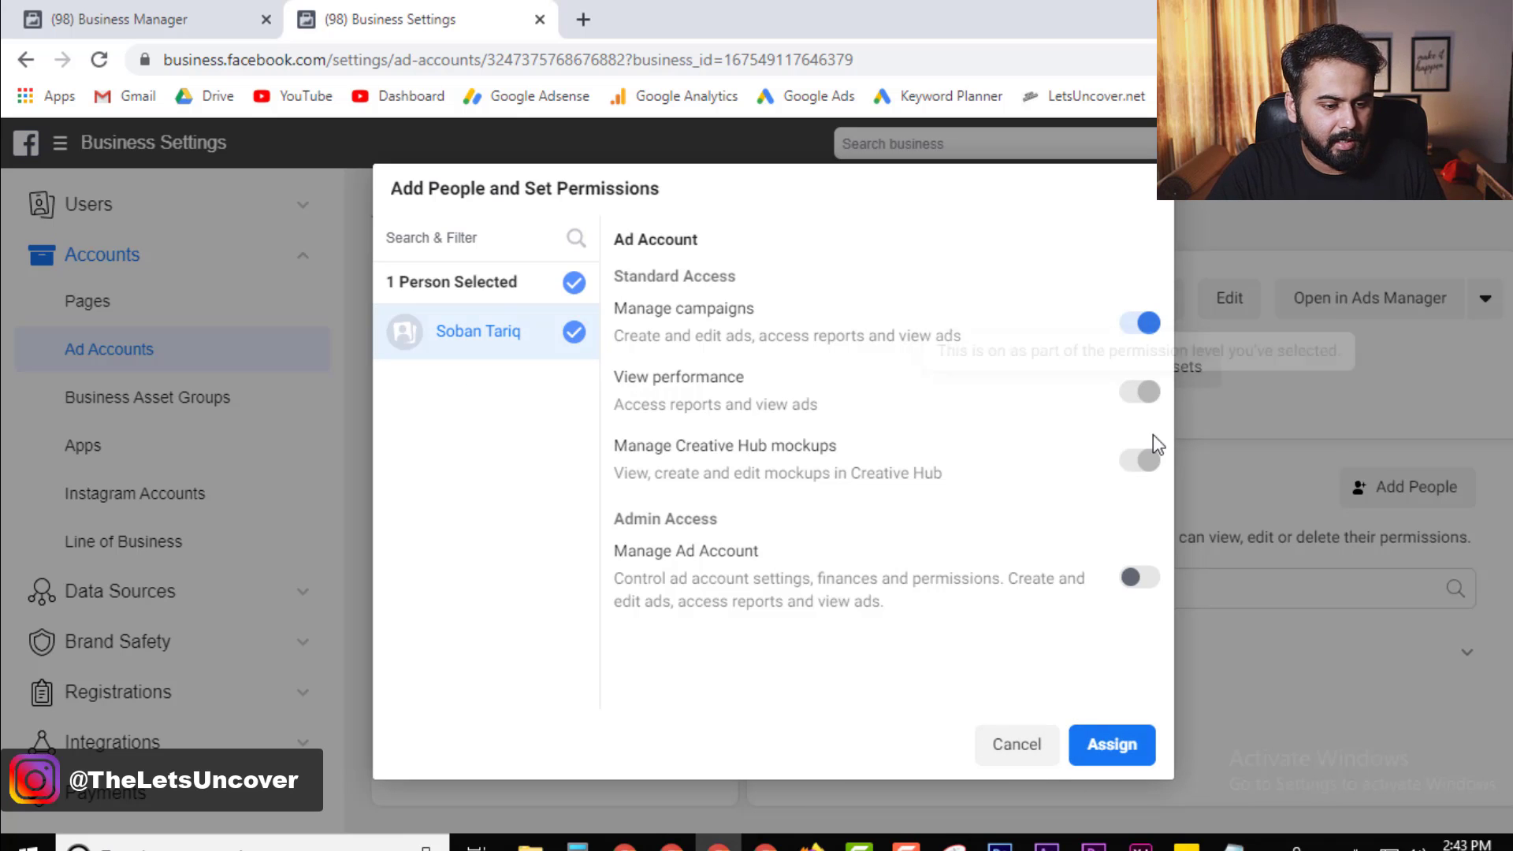
left_click(1145, 581)
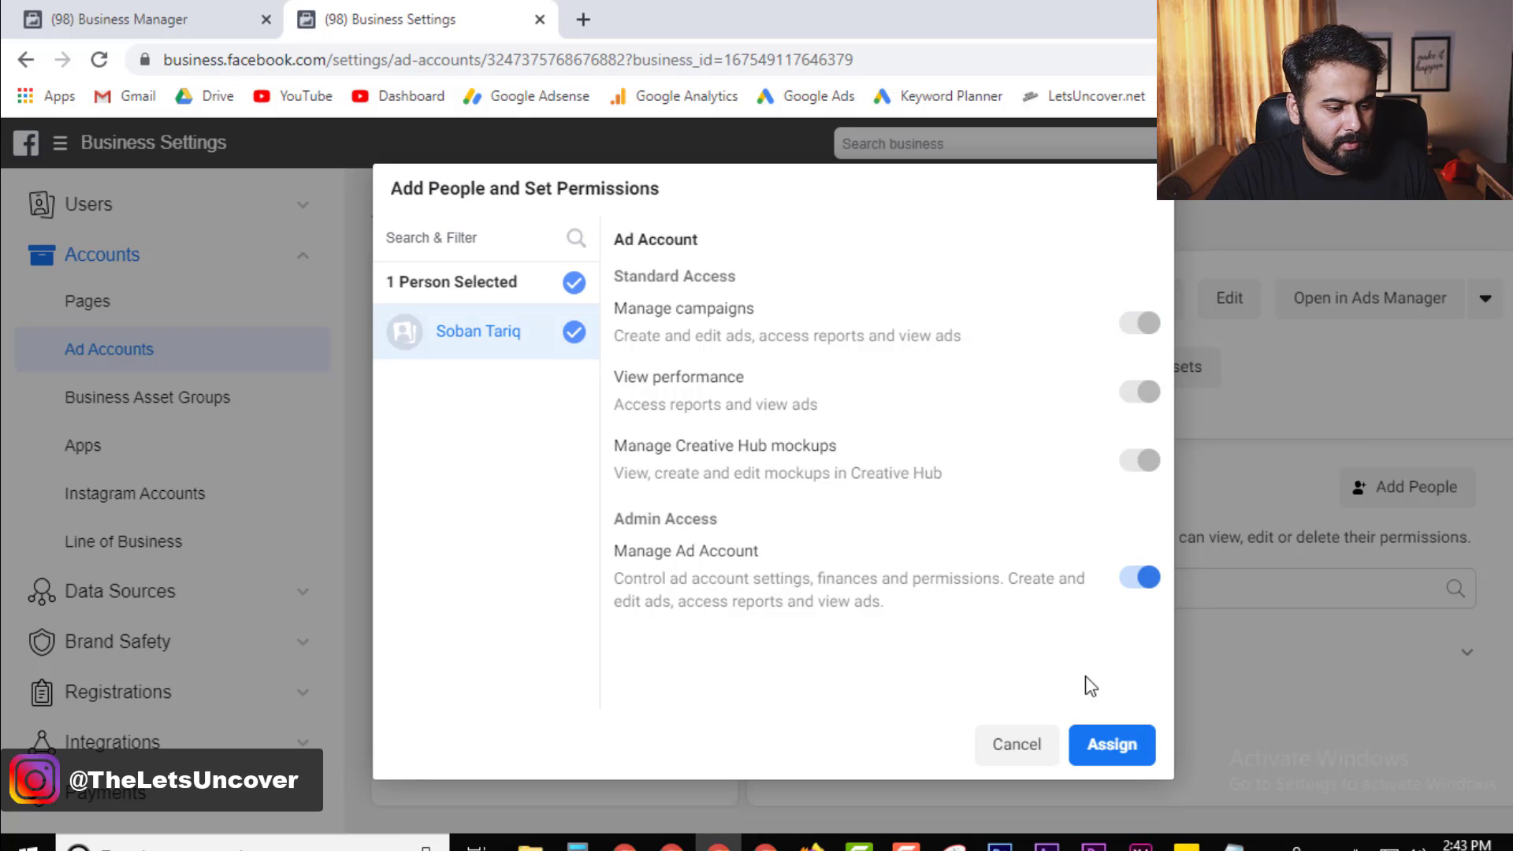
left_click(1117, 753)
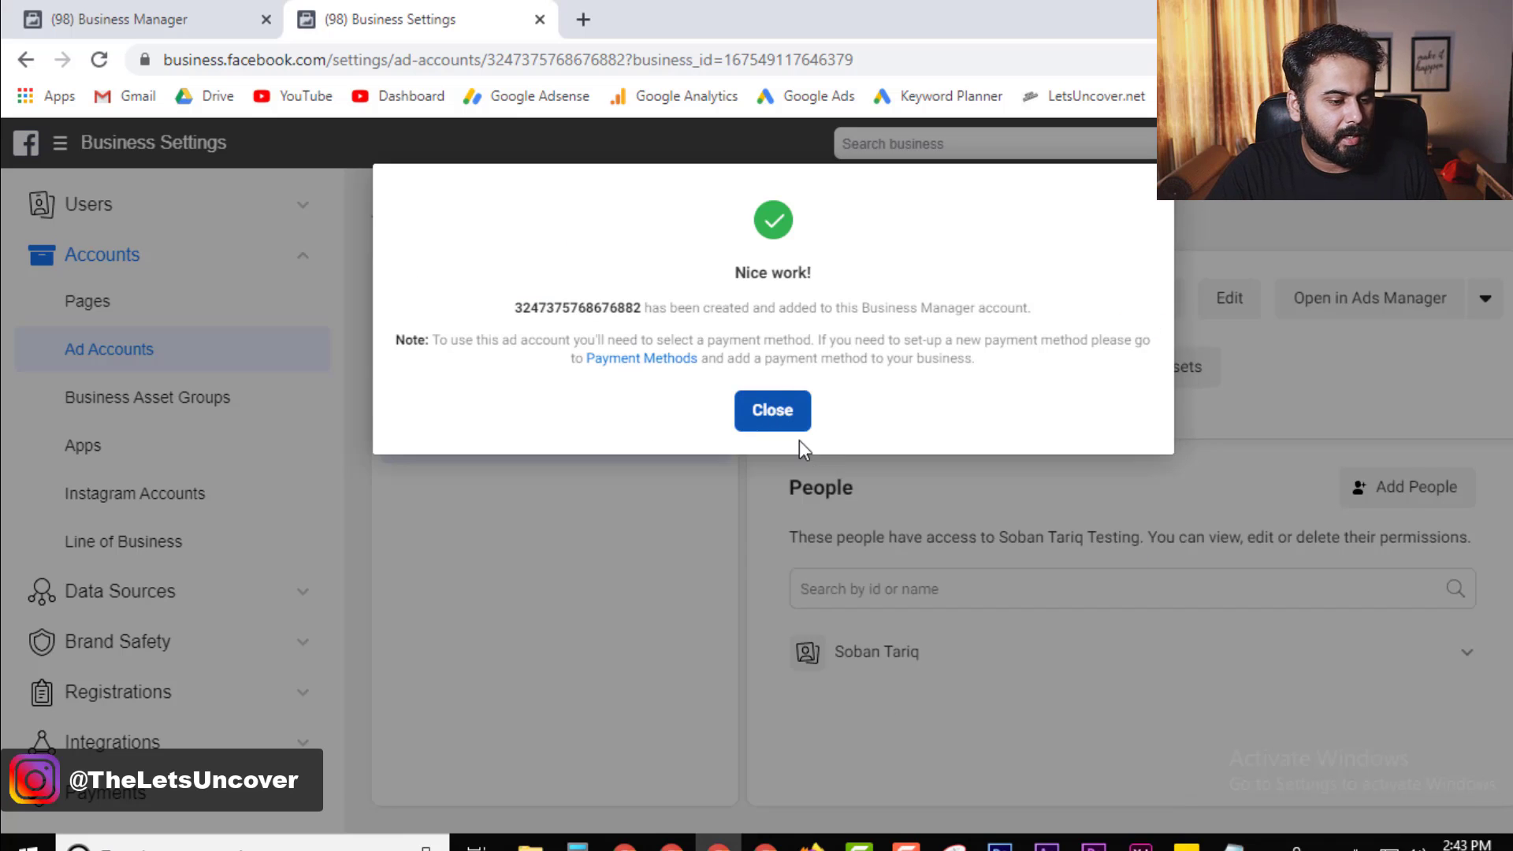
left_click(810, 424)
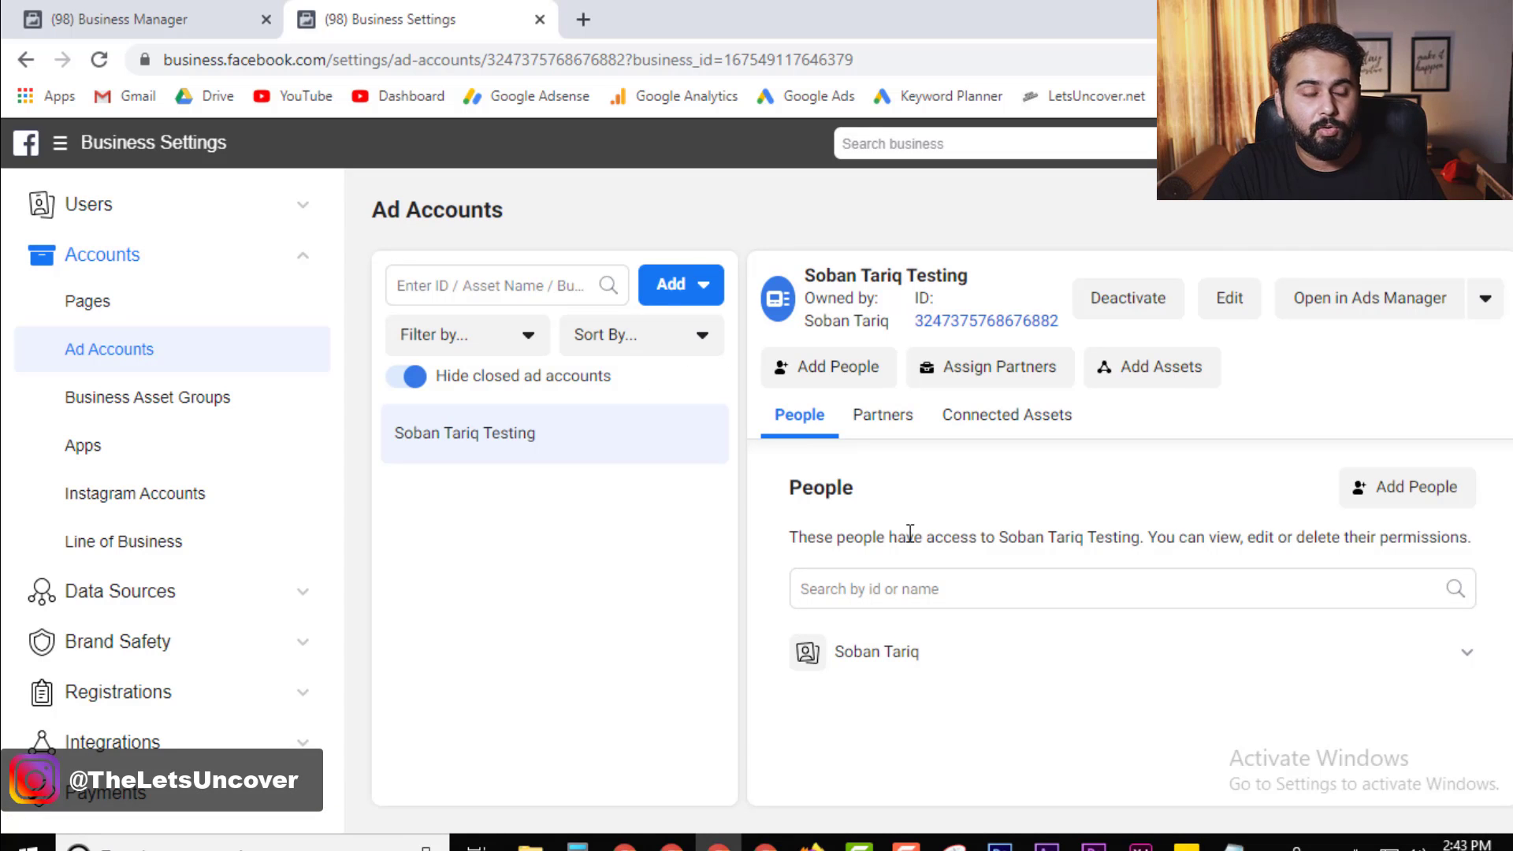
left_click(61, 150)
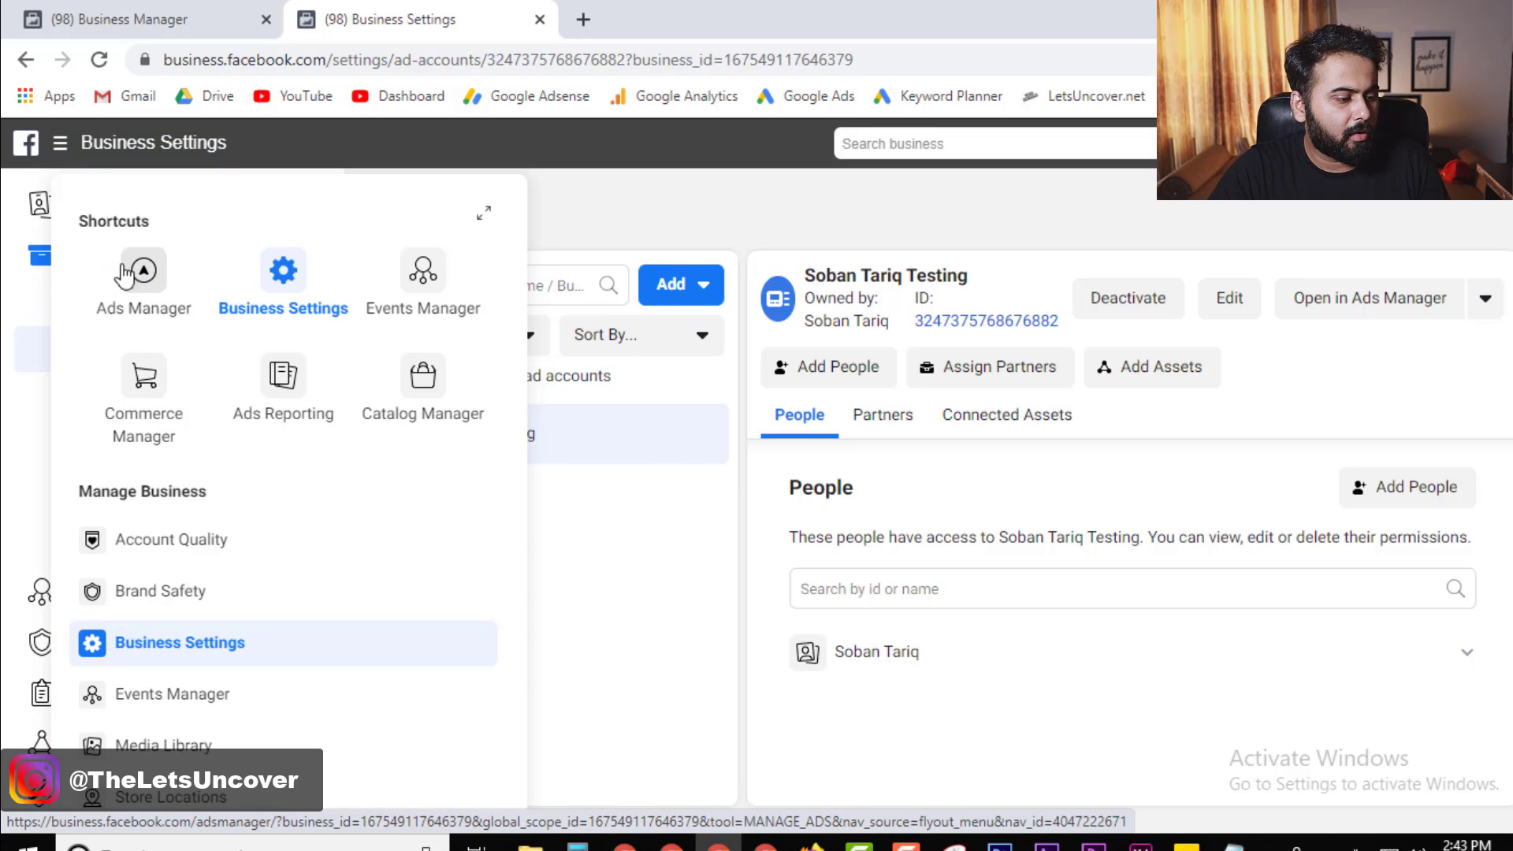
Go to Ads Manager and turn off the ad blocker on this page
left_click(145, 274)
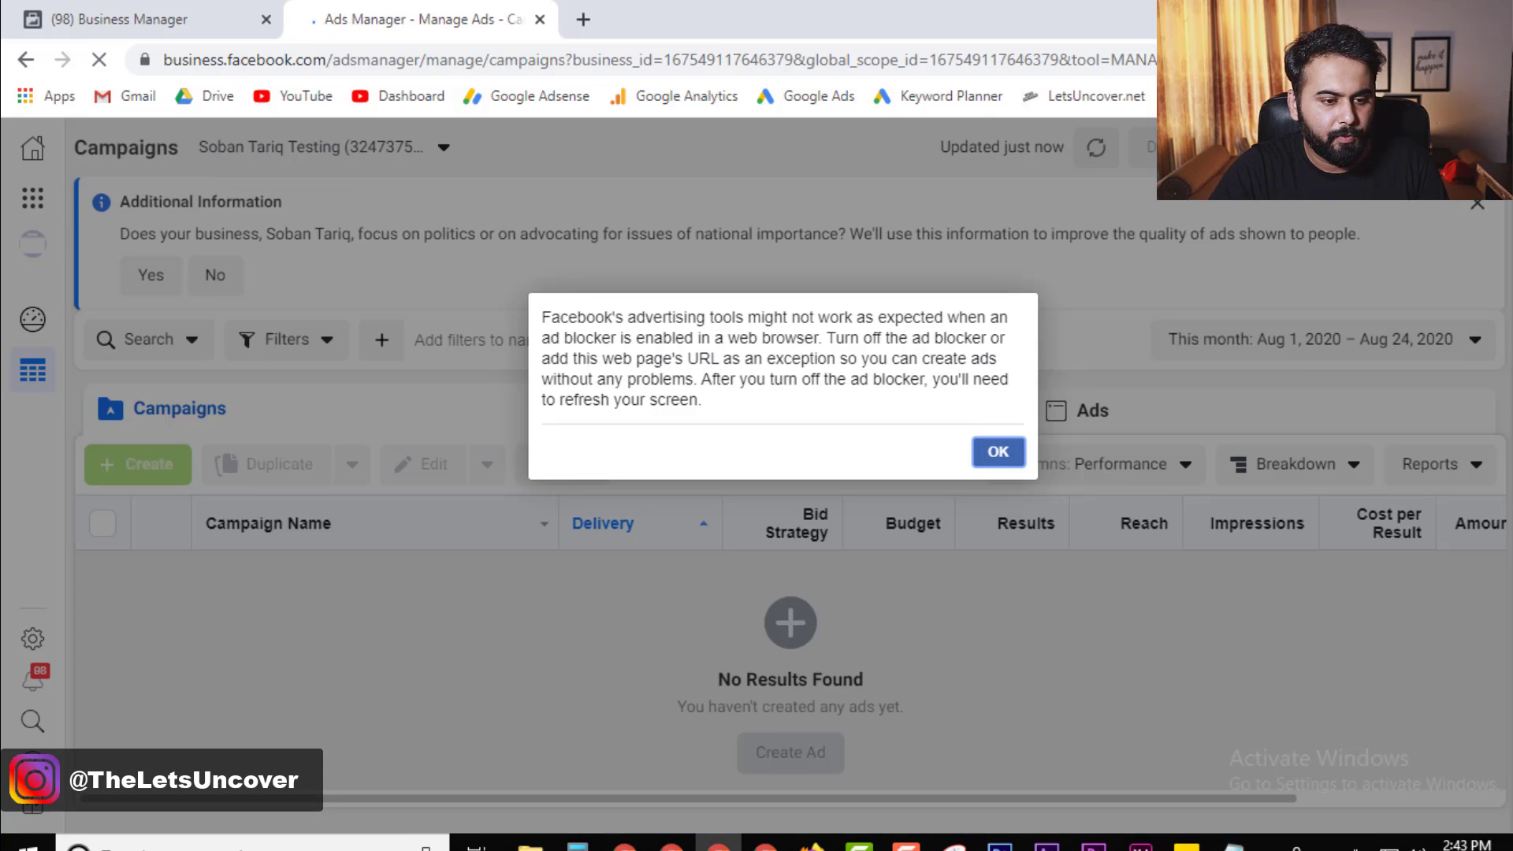
left_click(1280, 60)
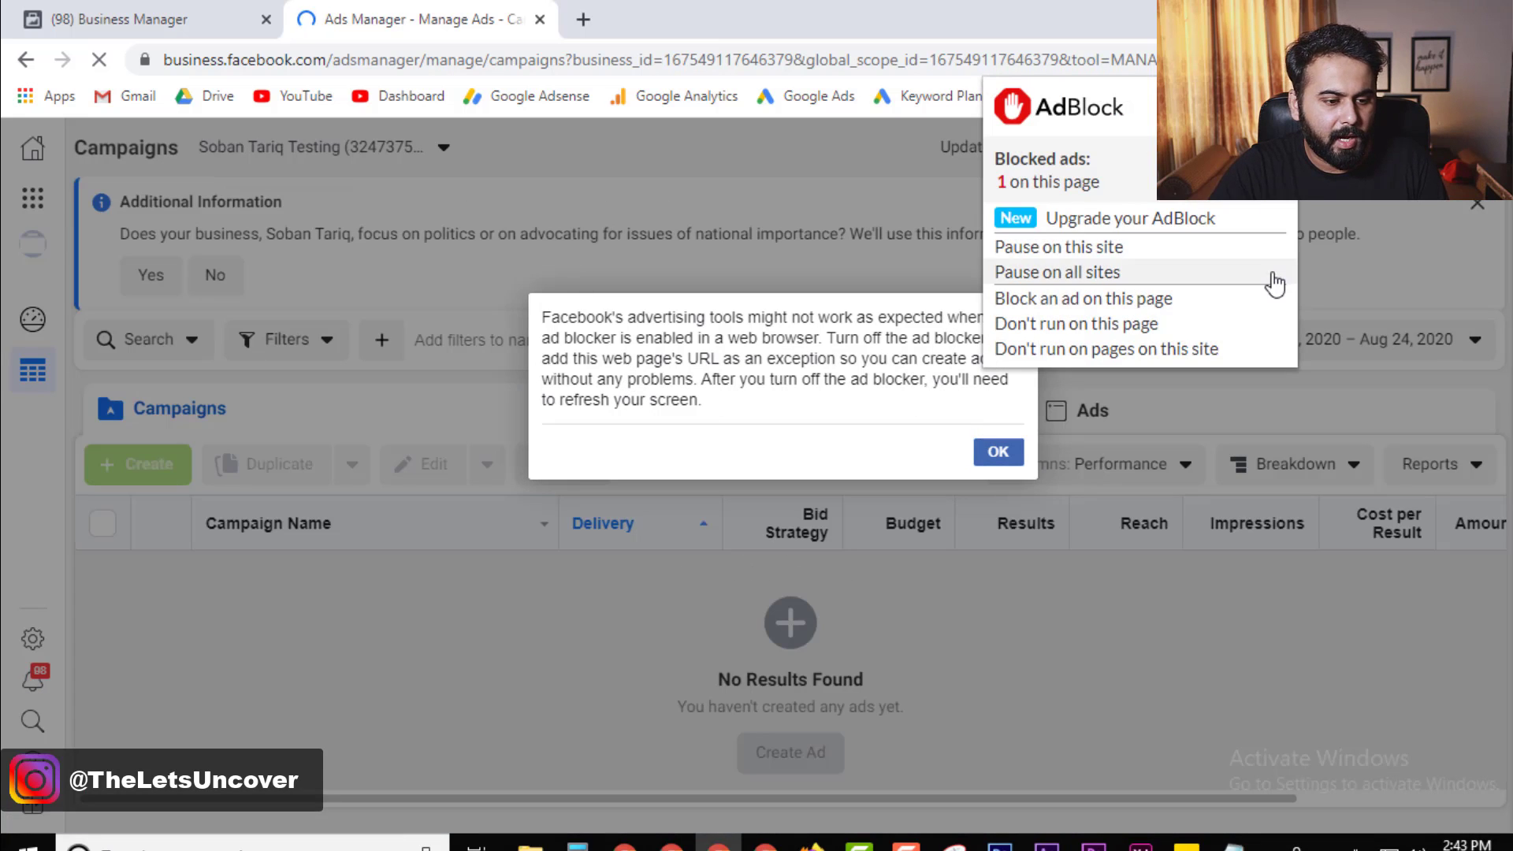
left_click(1135, 330)
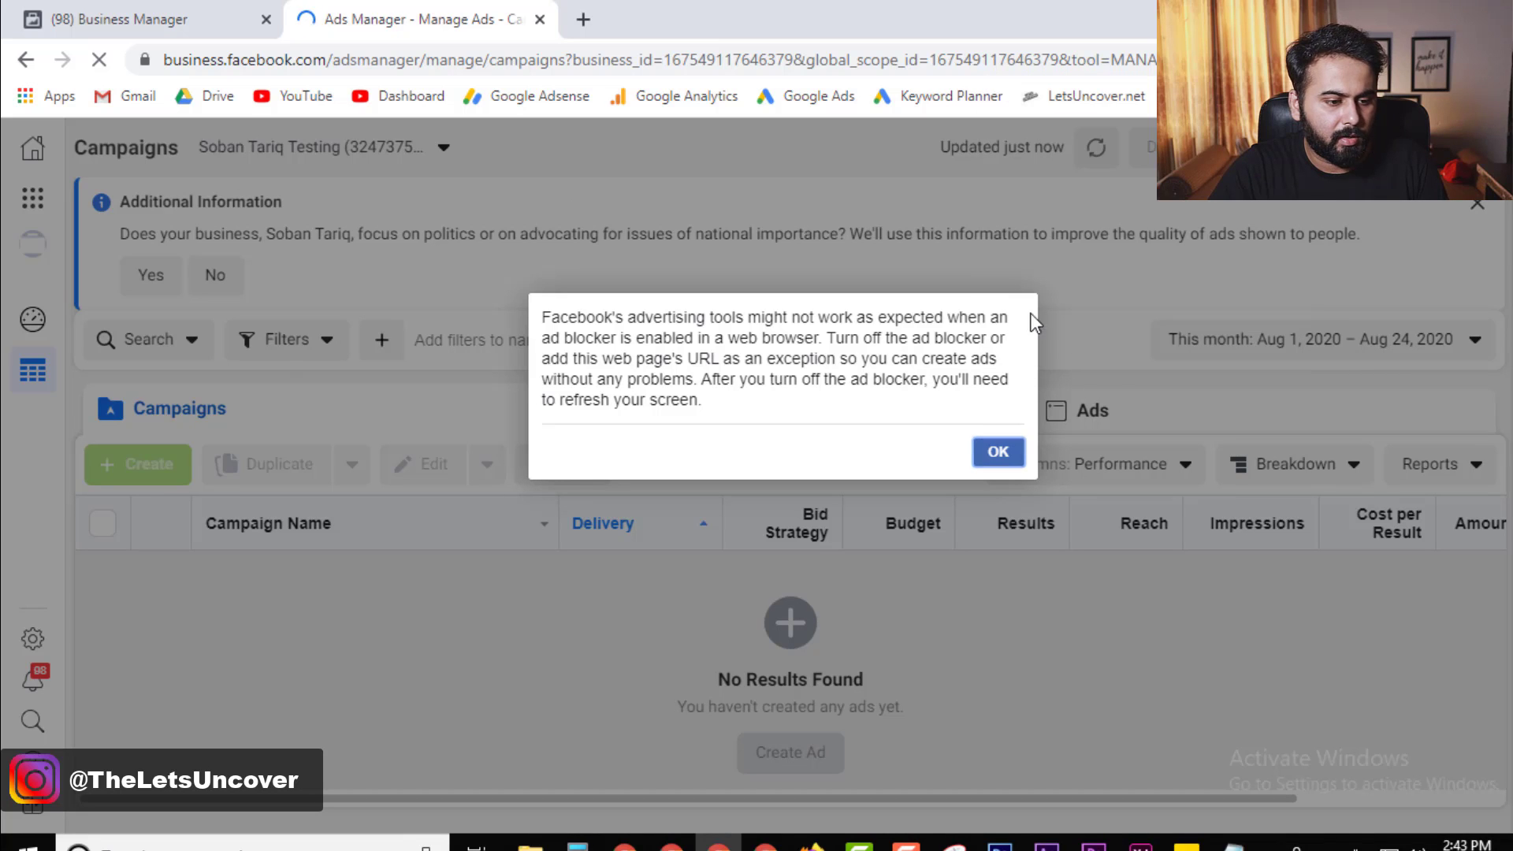
left_click(1019, 459)
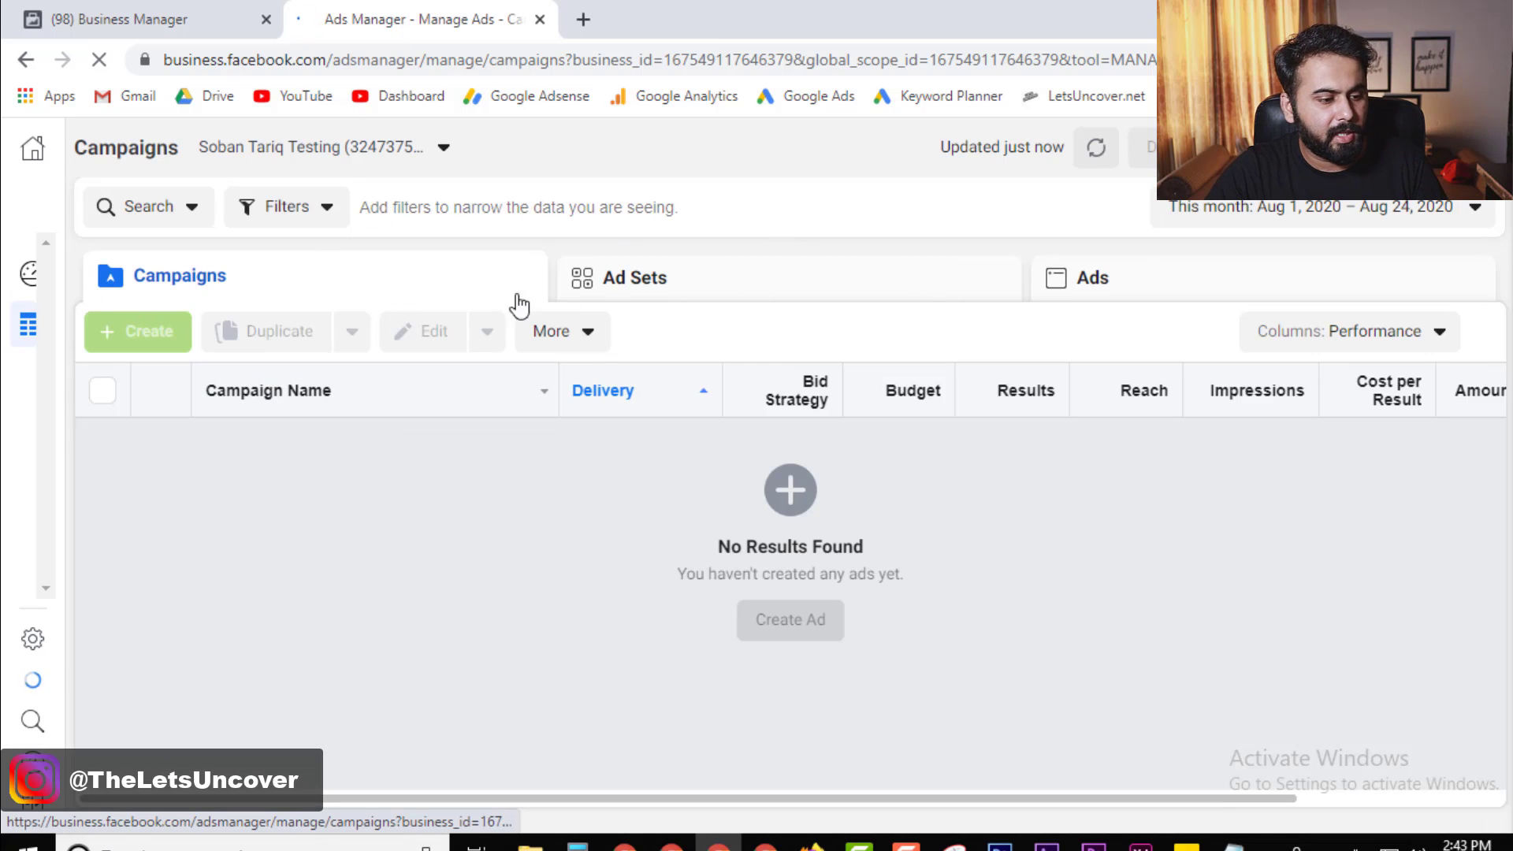
Switch to the other existing ad account that holds the draft New Campaign
left_click(445, 151)
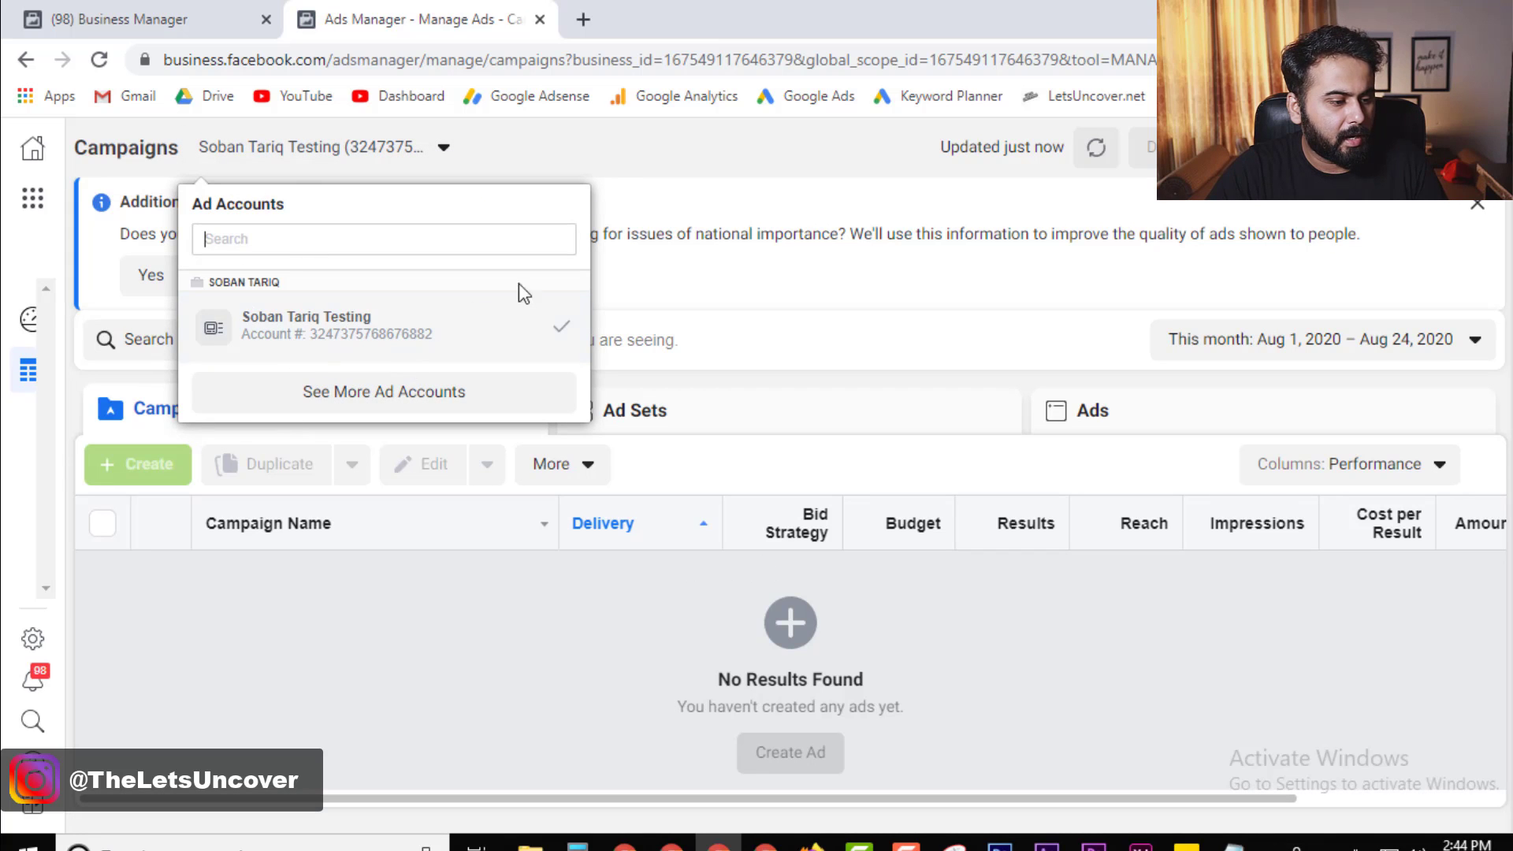
left_click(596, 228)
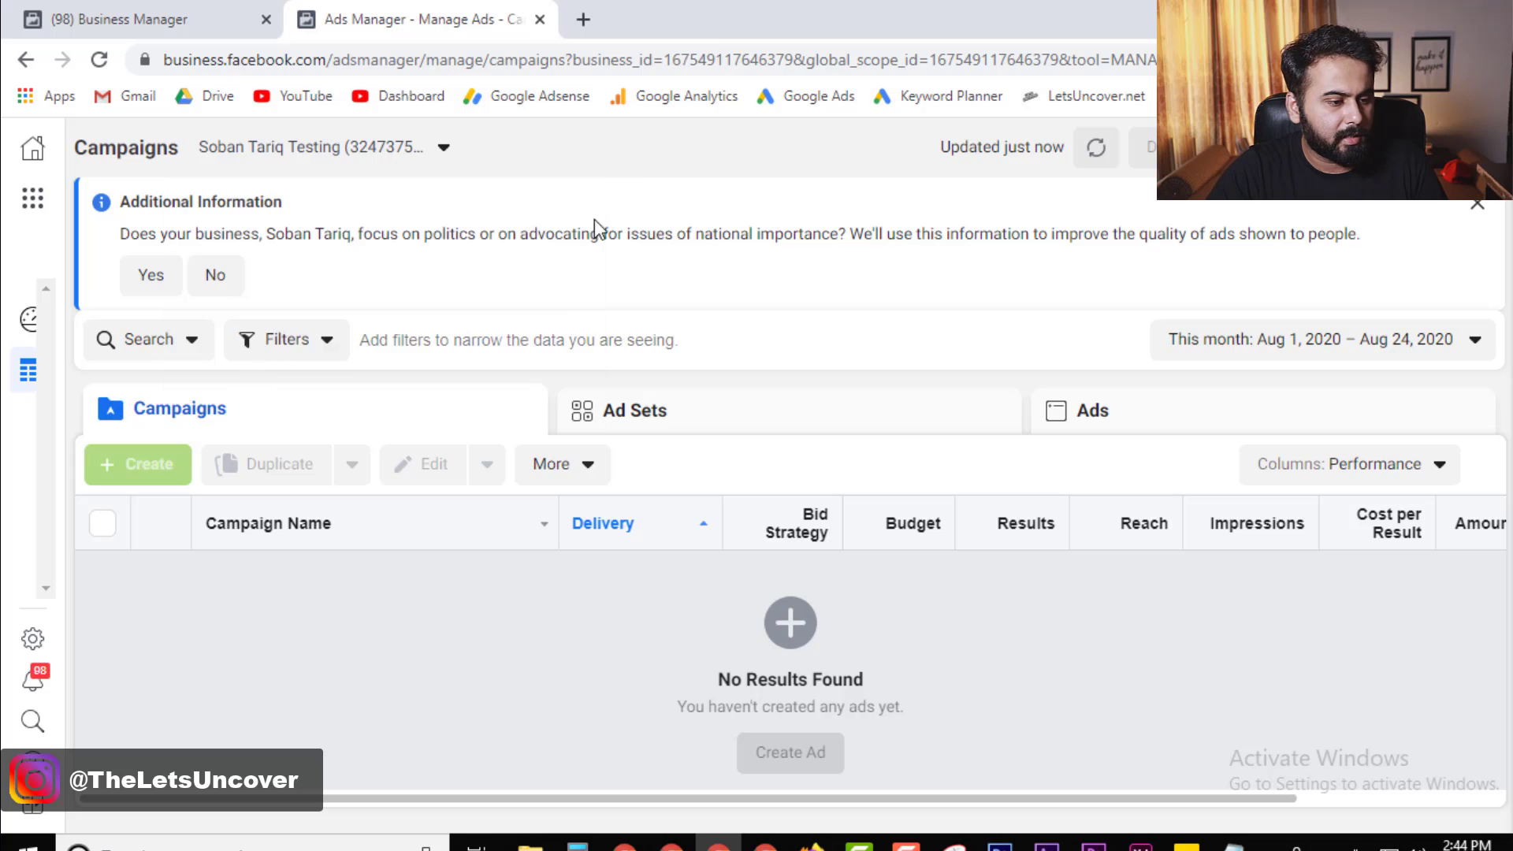
left_click(399, 150)
left_click(388, 394)
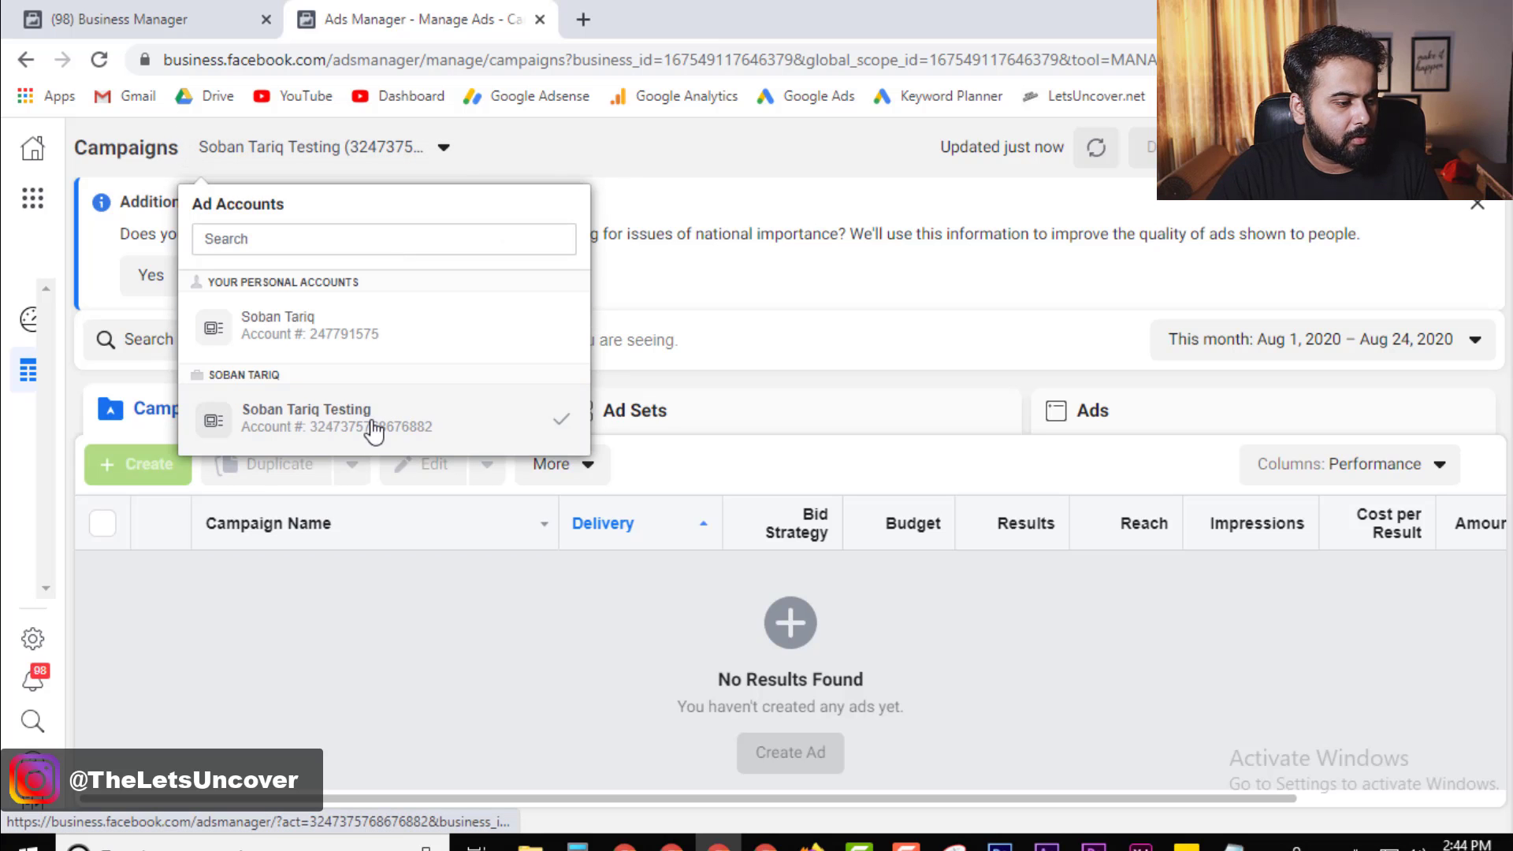
left_click(652, 236)
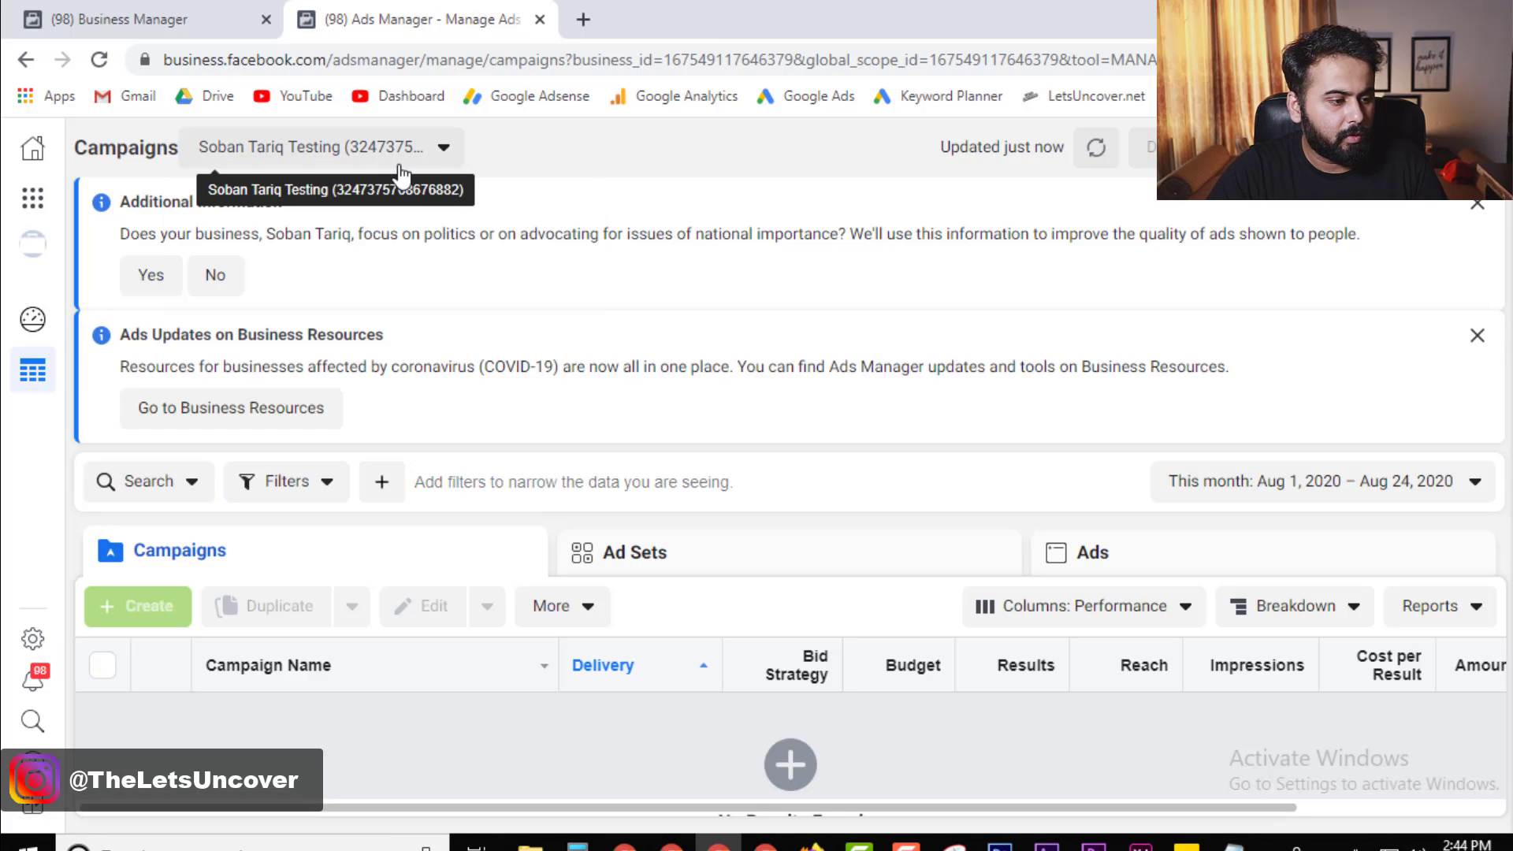
left_click(396, 150)
left_click(615, 246)
mouse_move(96, 617)
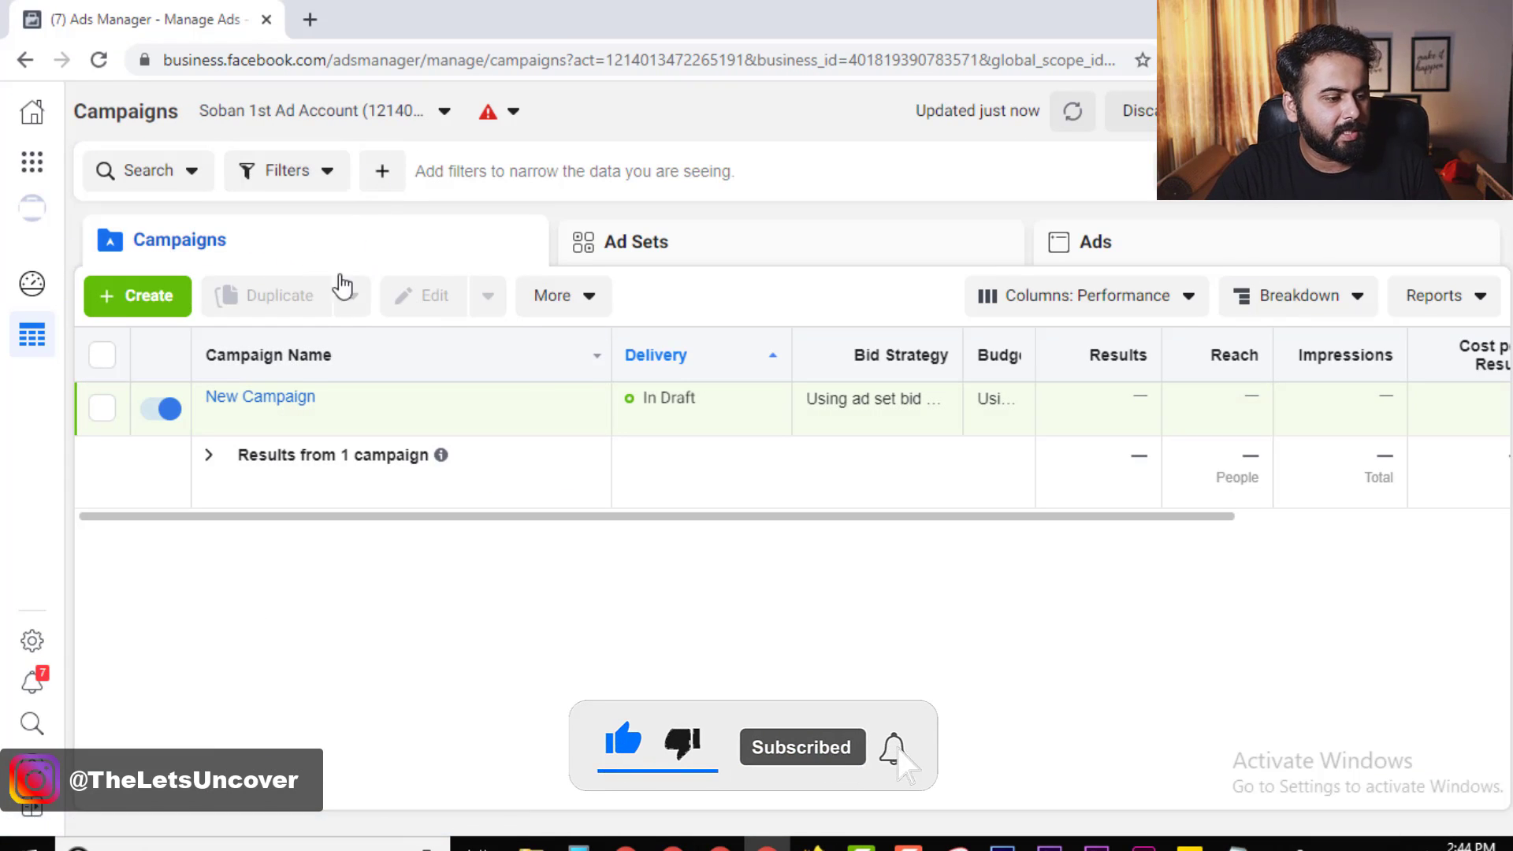
Start a new campaign and switch from Quick Creation to Guided Creation
mouse_move(234, 401)
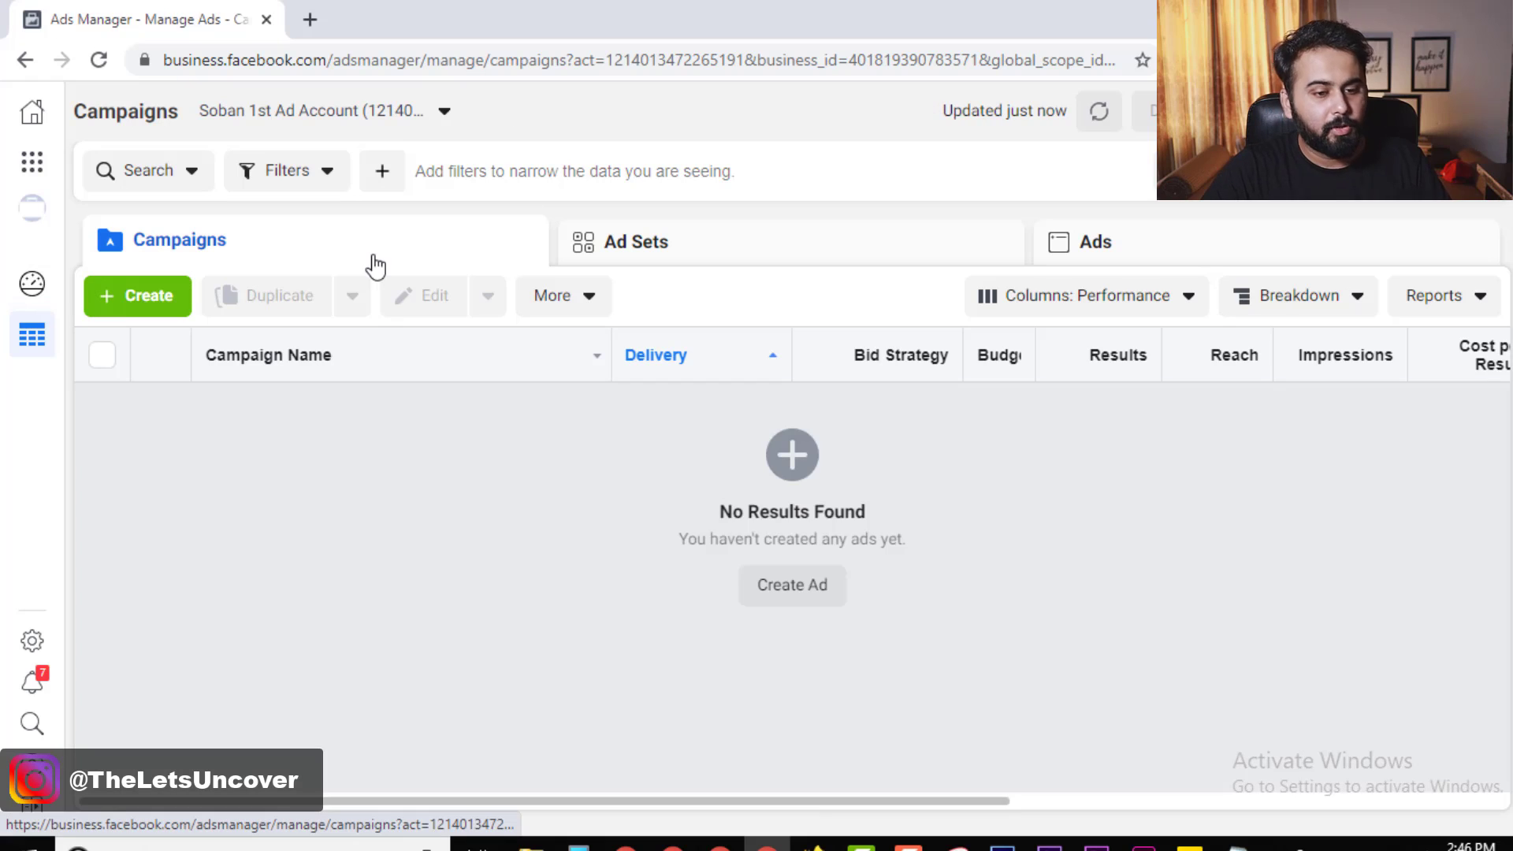
left_click(144, 303)
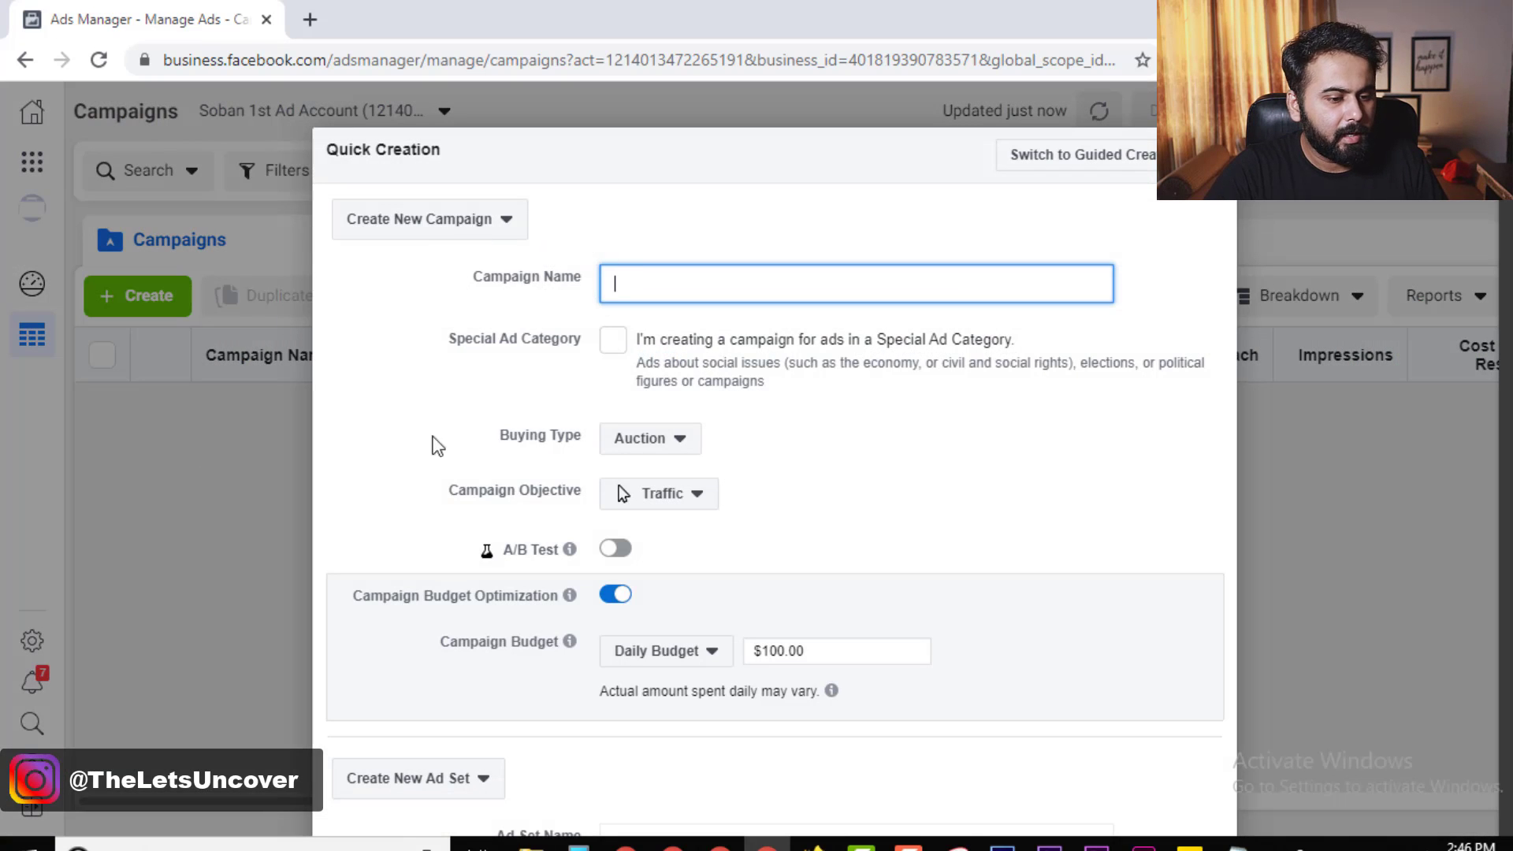
scroll(736, 432, "down", 3)
scroll(788, 460, "down", 2)
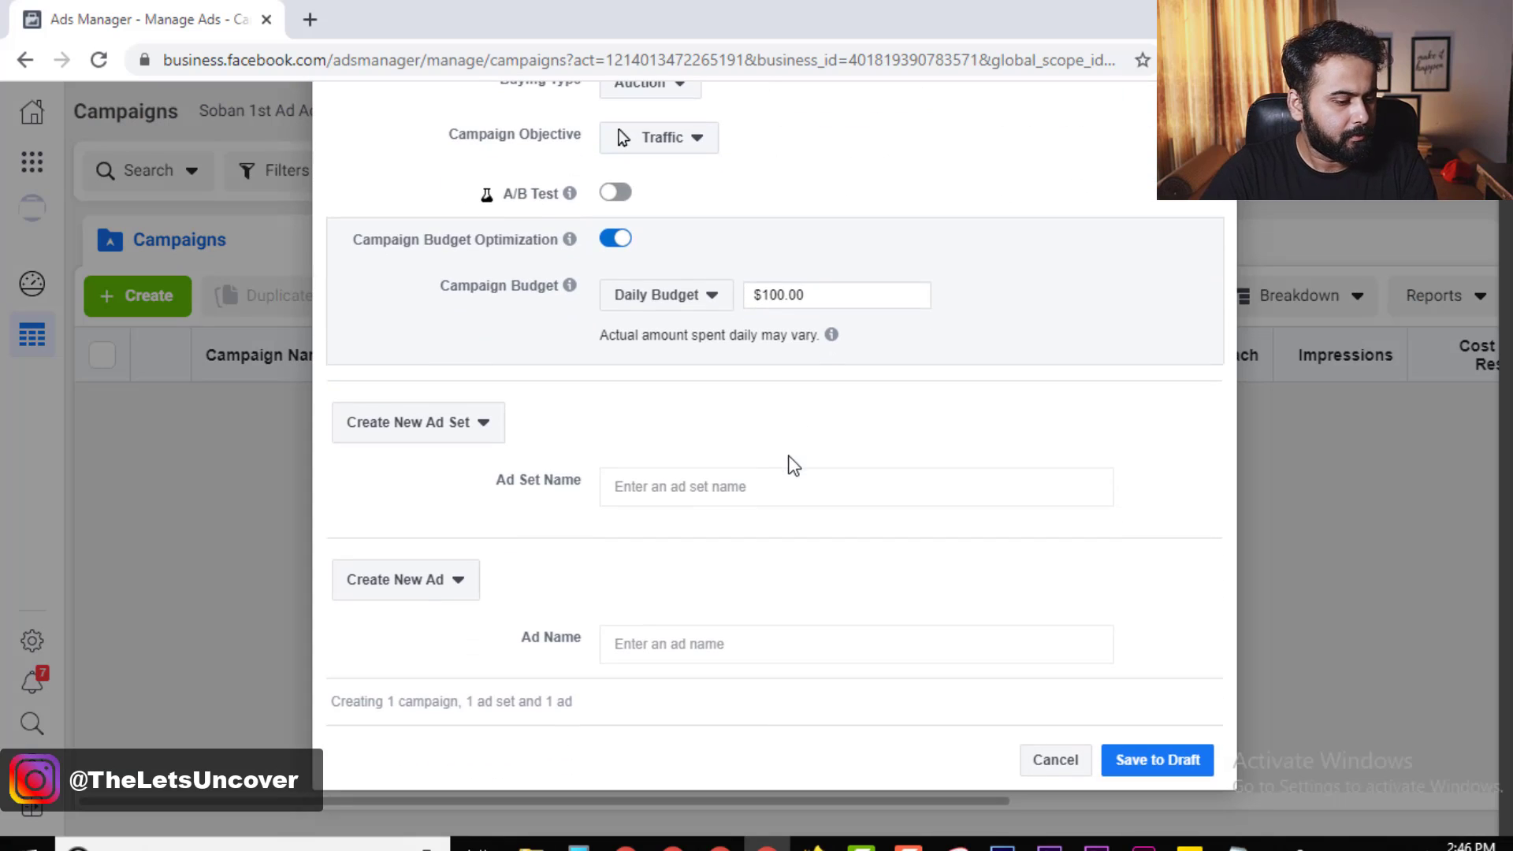
scroll(852, 522, "up", 5)
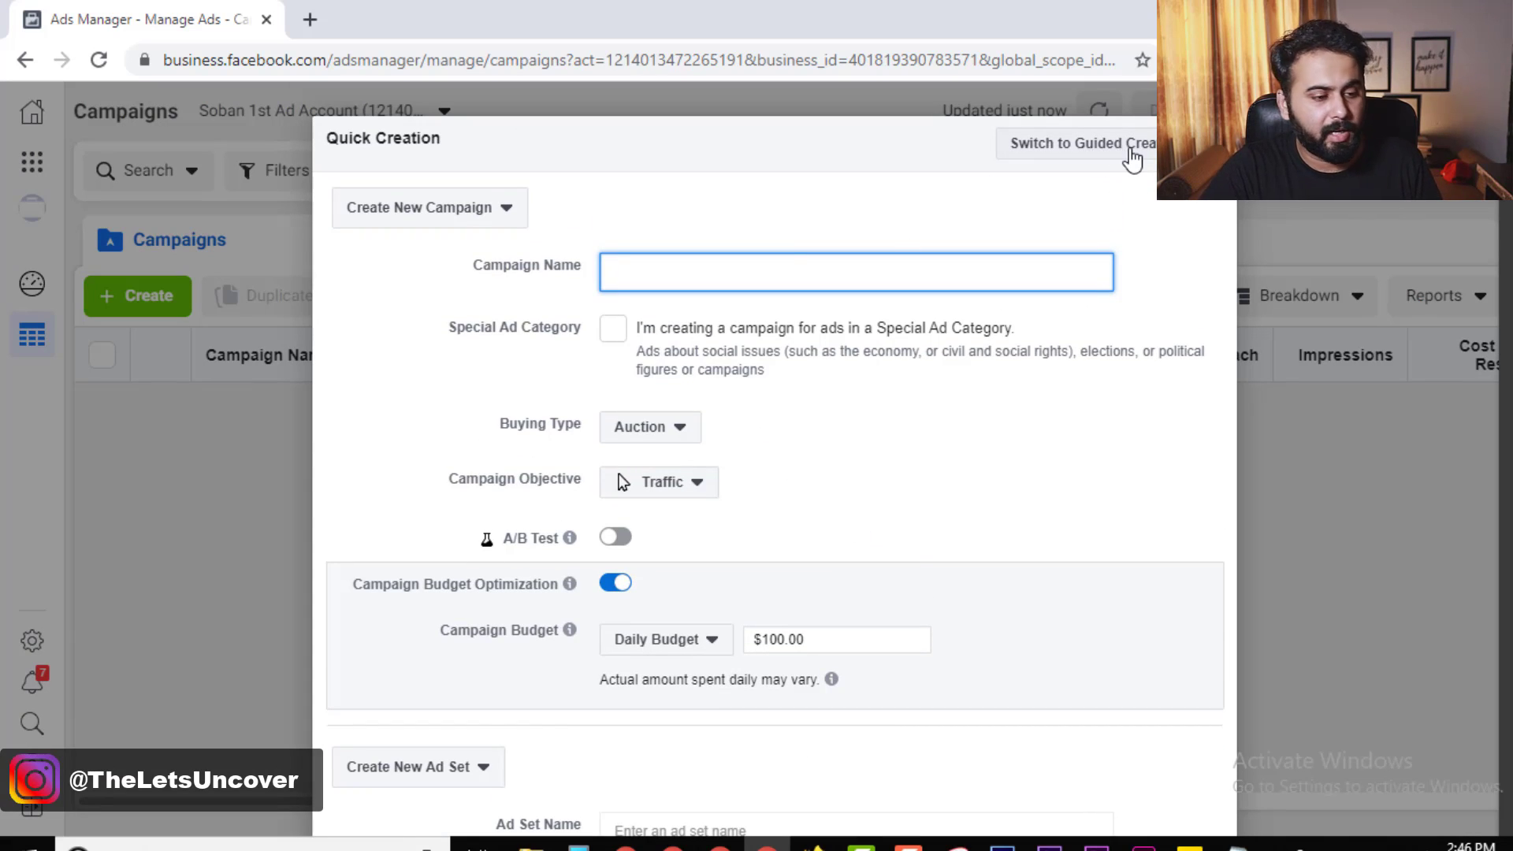
left_click(1133, 157)
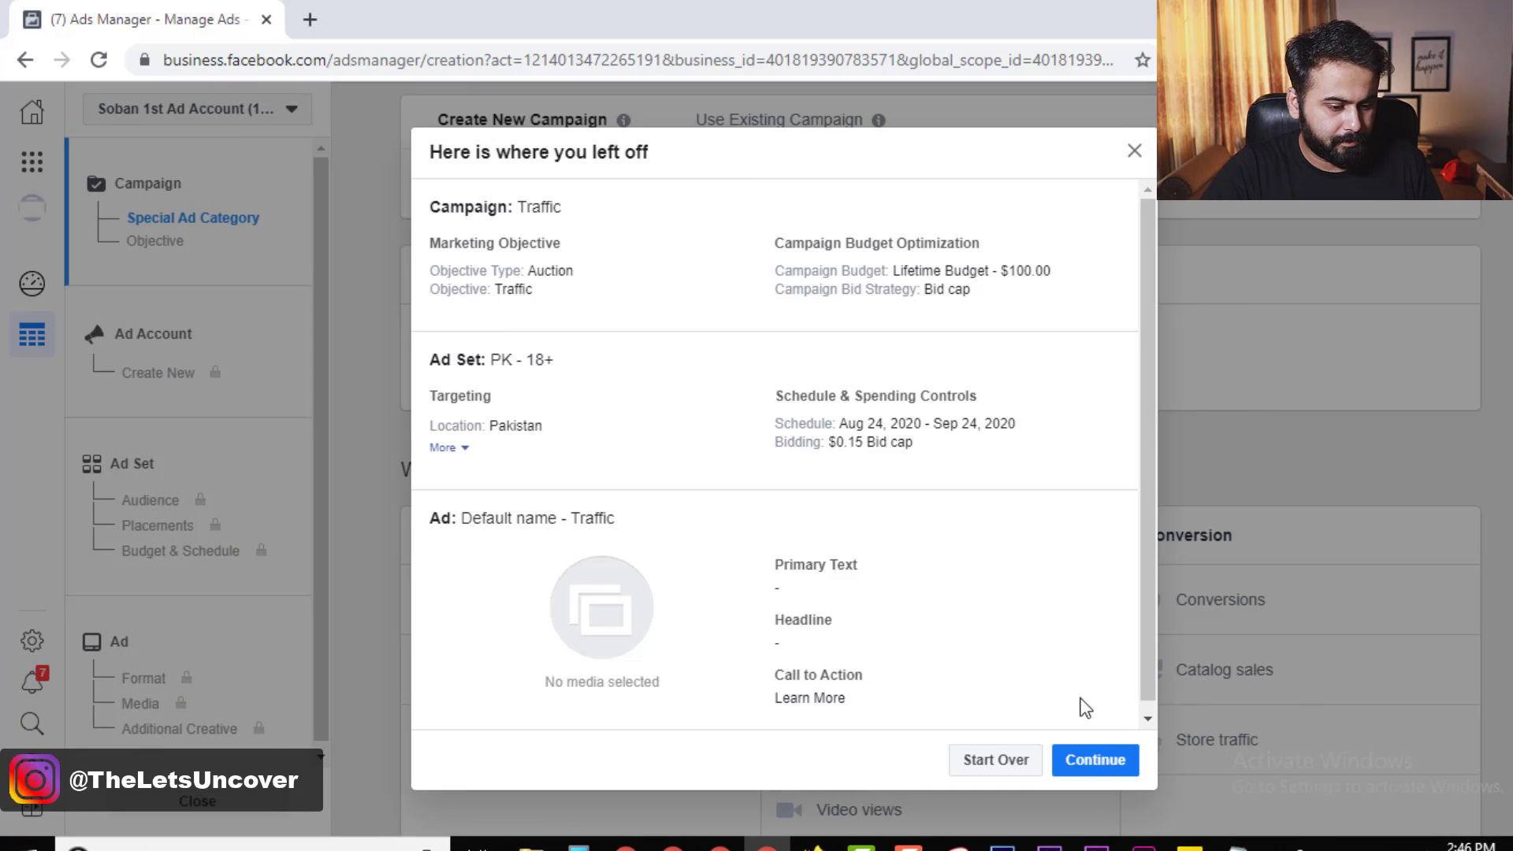
Discard the earlier draft with Start Over and review the objectives, keeping Traffic selected
left_click(1010, 769)
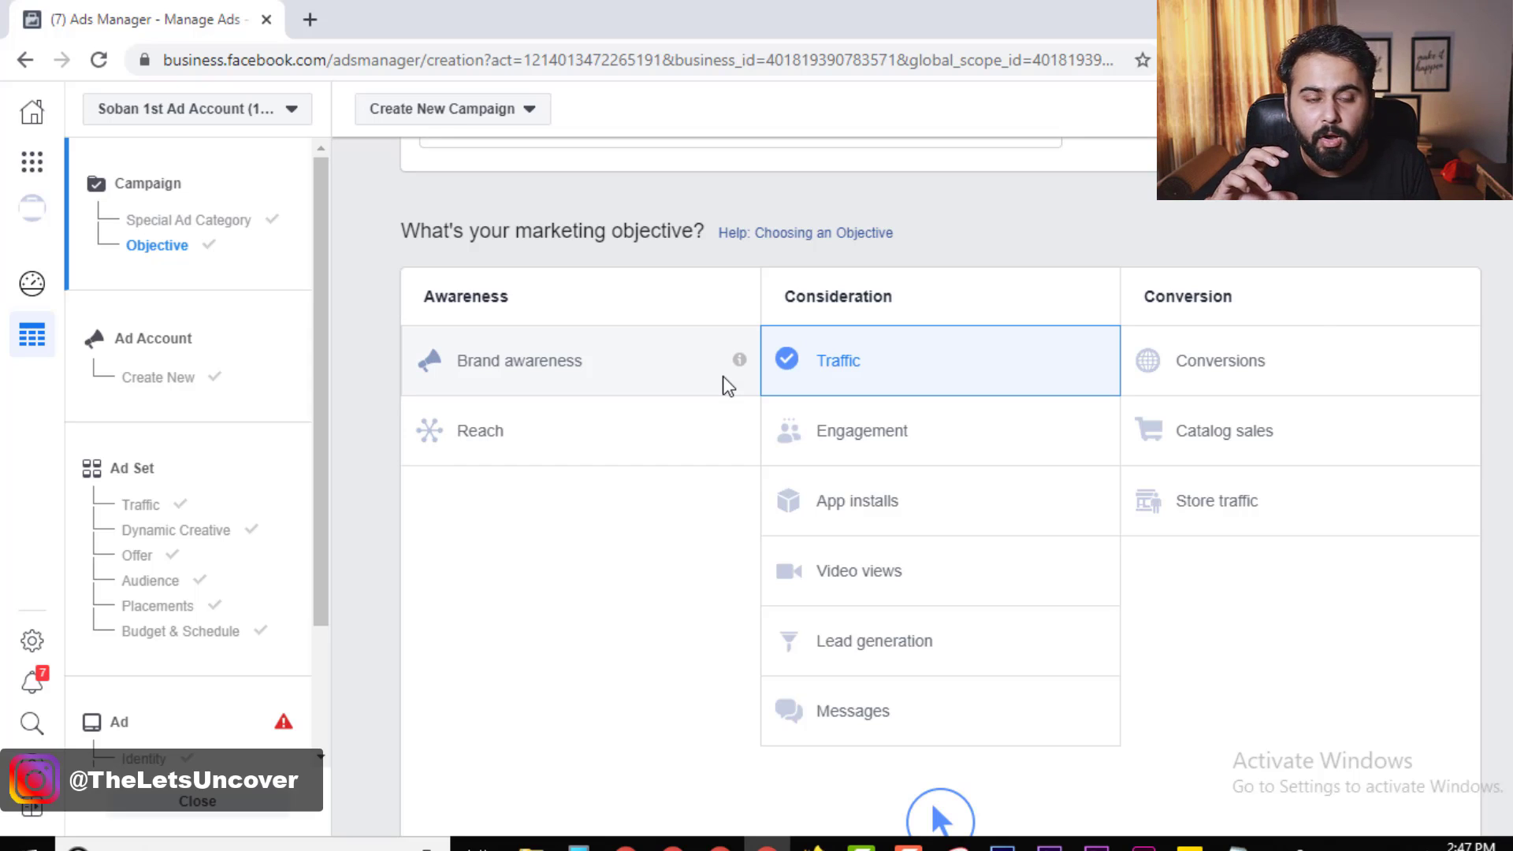
mouse_move(737, 359)
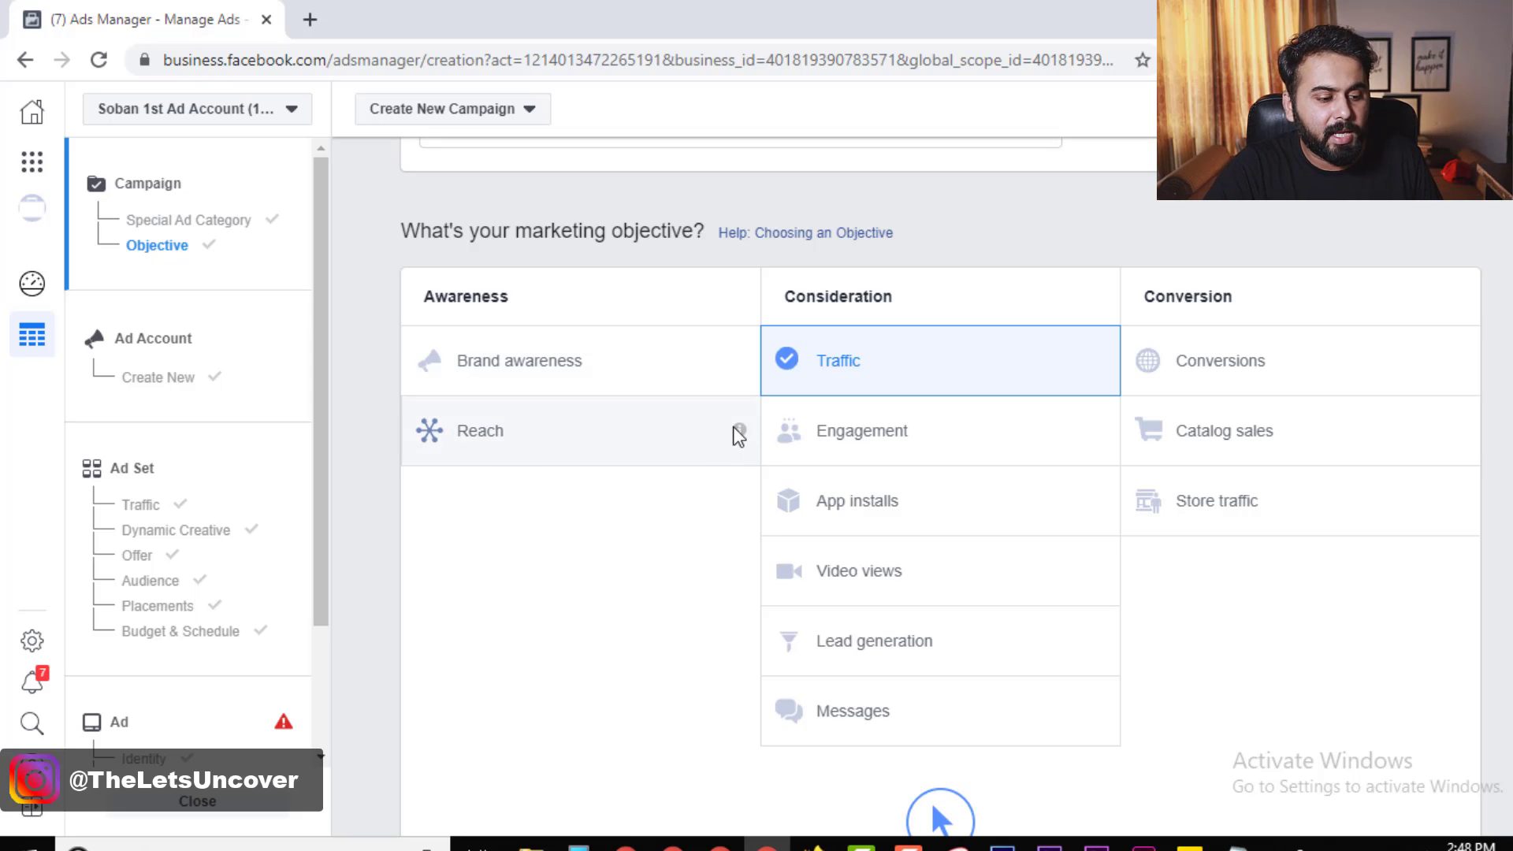
mouse_move(737, 434)
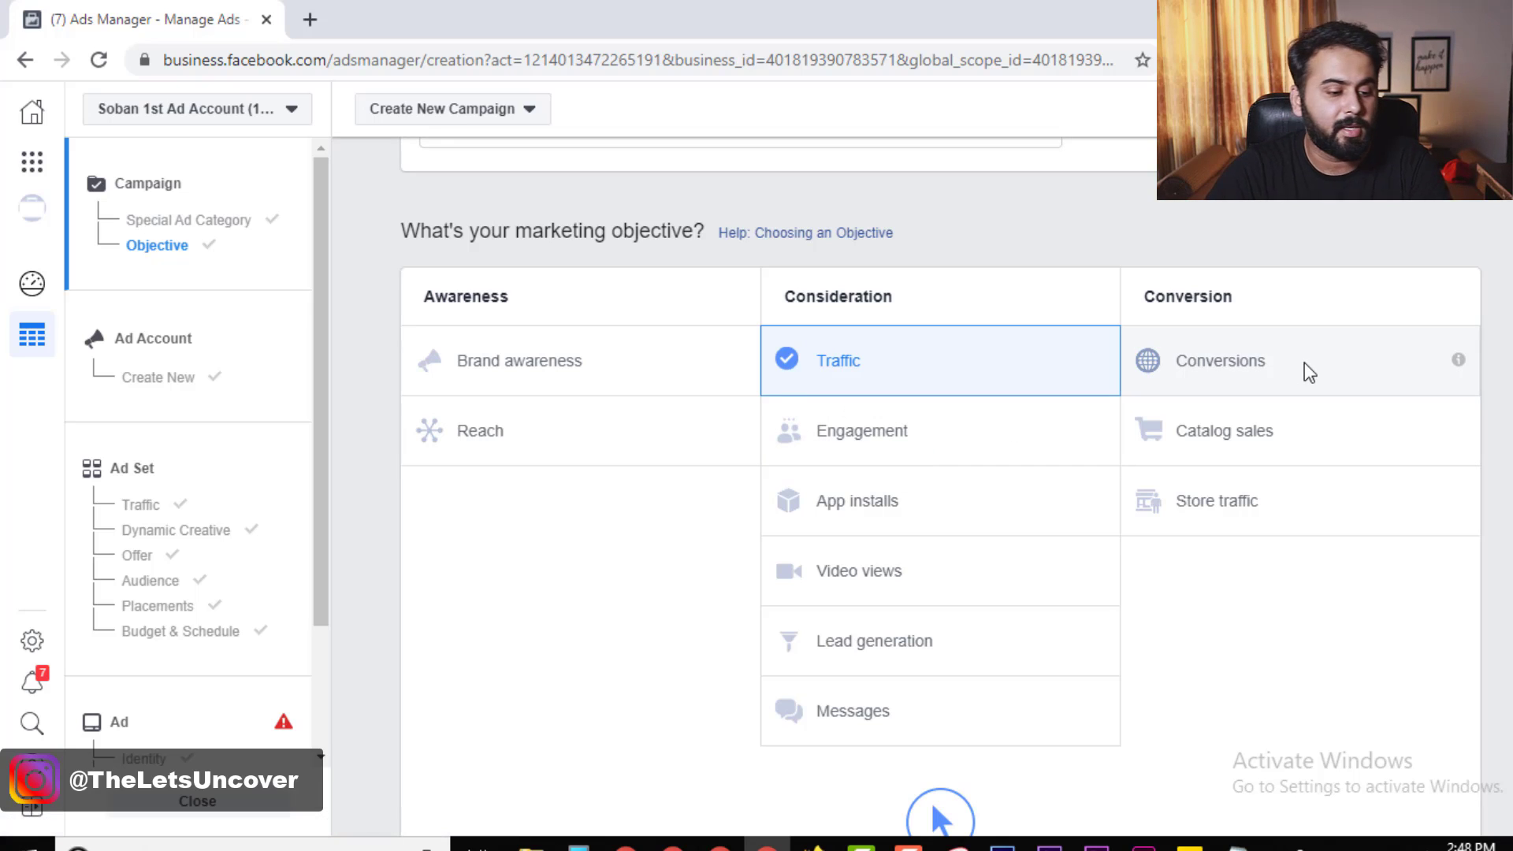
mouse_move(1097, 364)
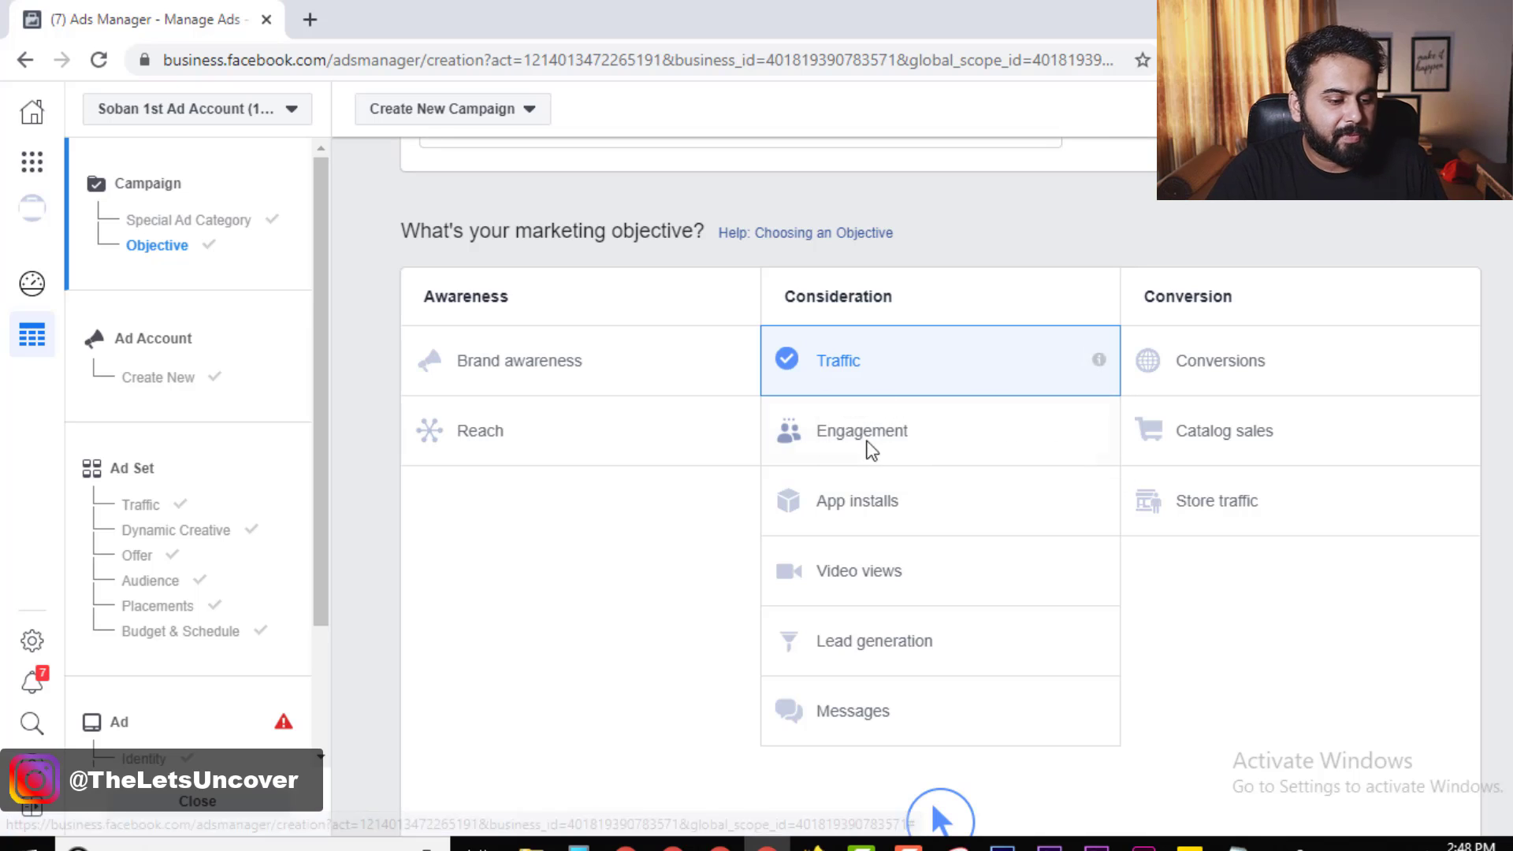
mouse_move(1099, 433)
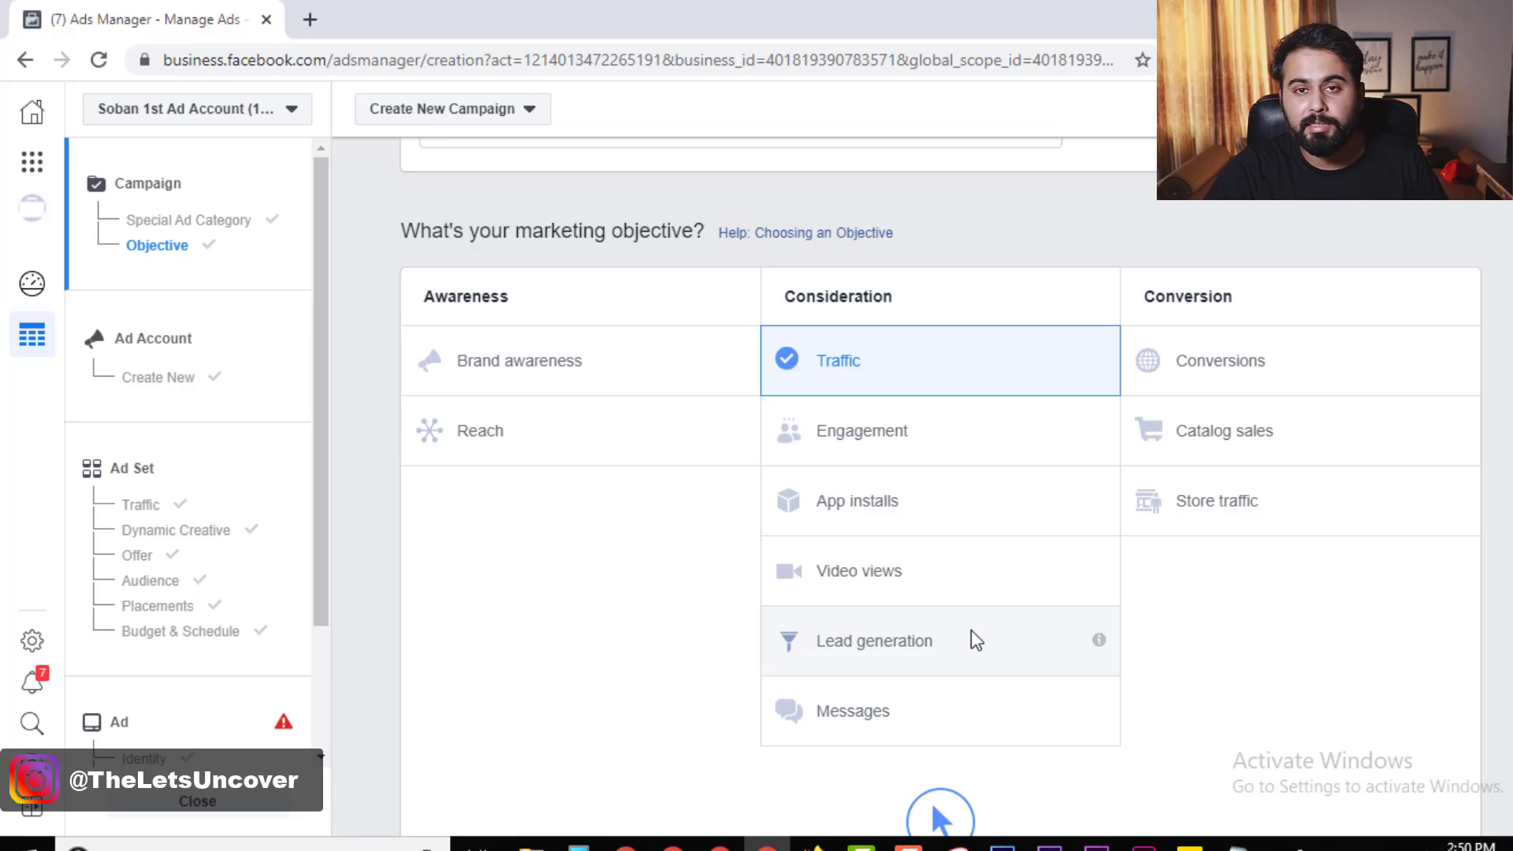
mouse_move(1101, 645)
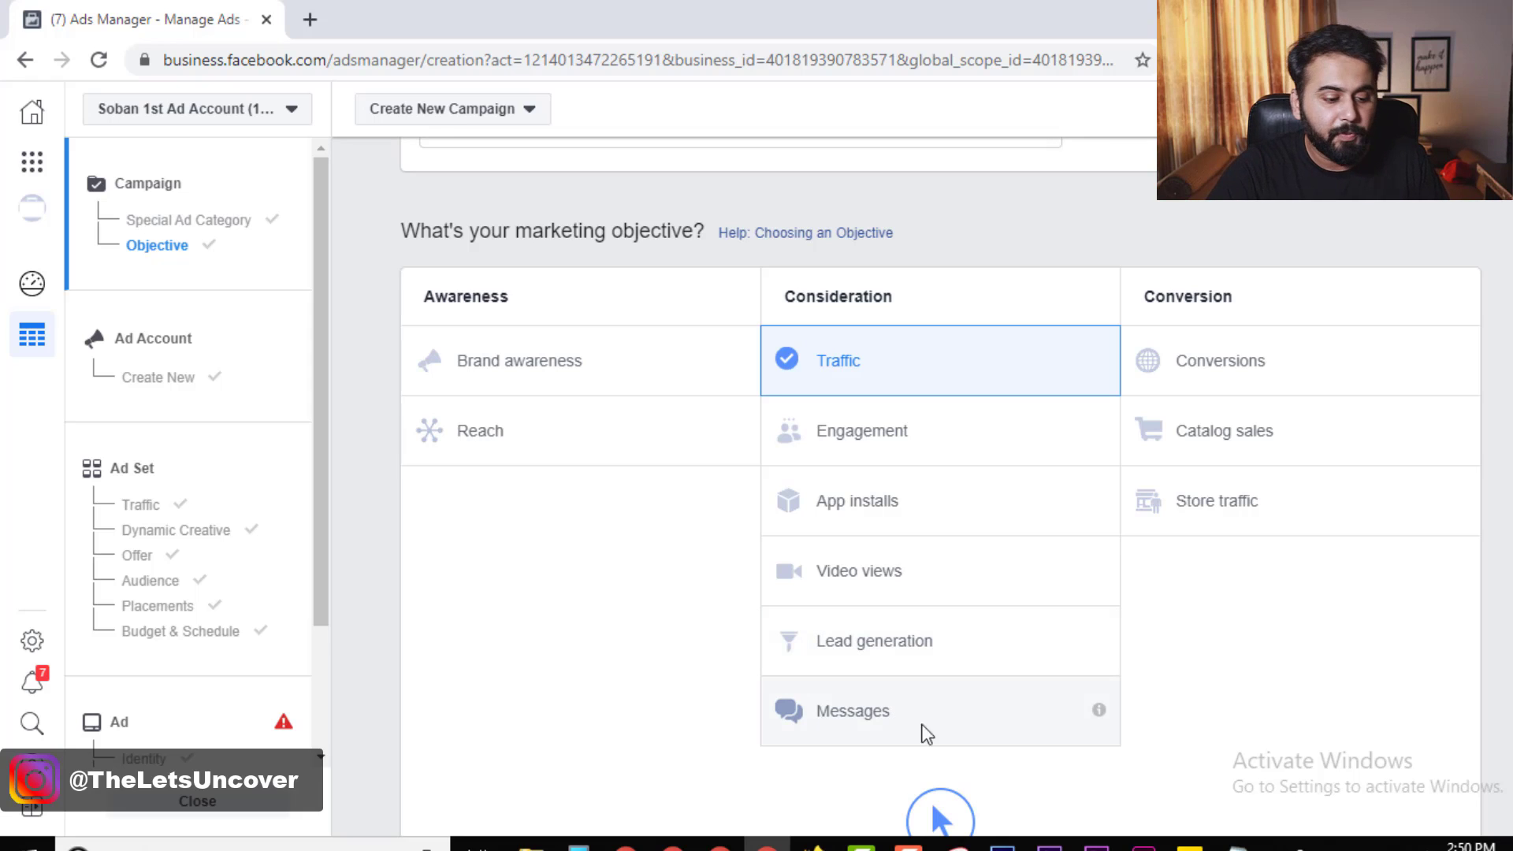
mouse_move(1101, 713)
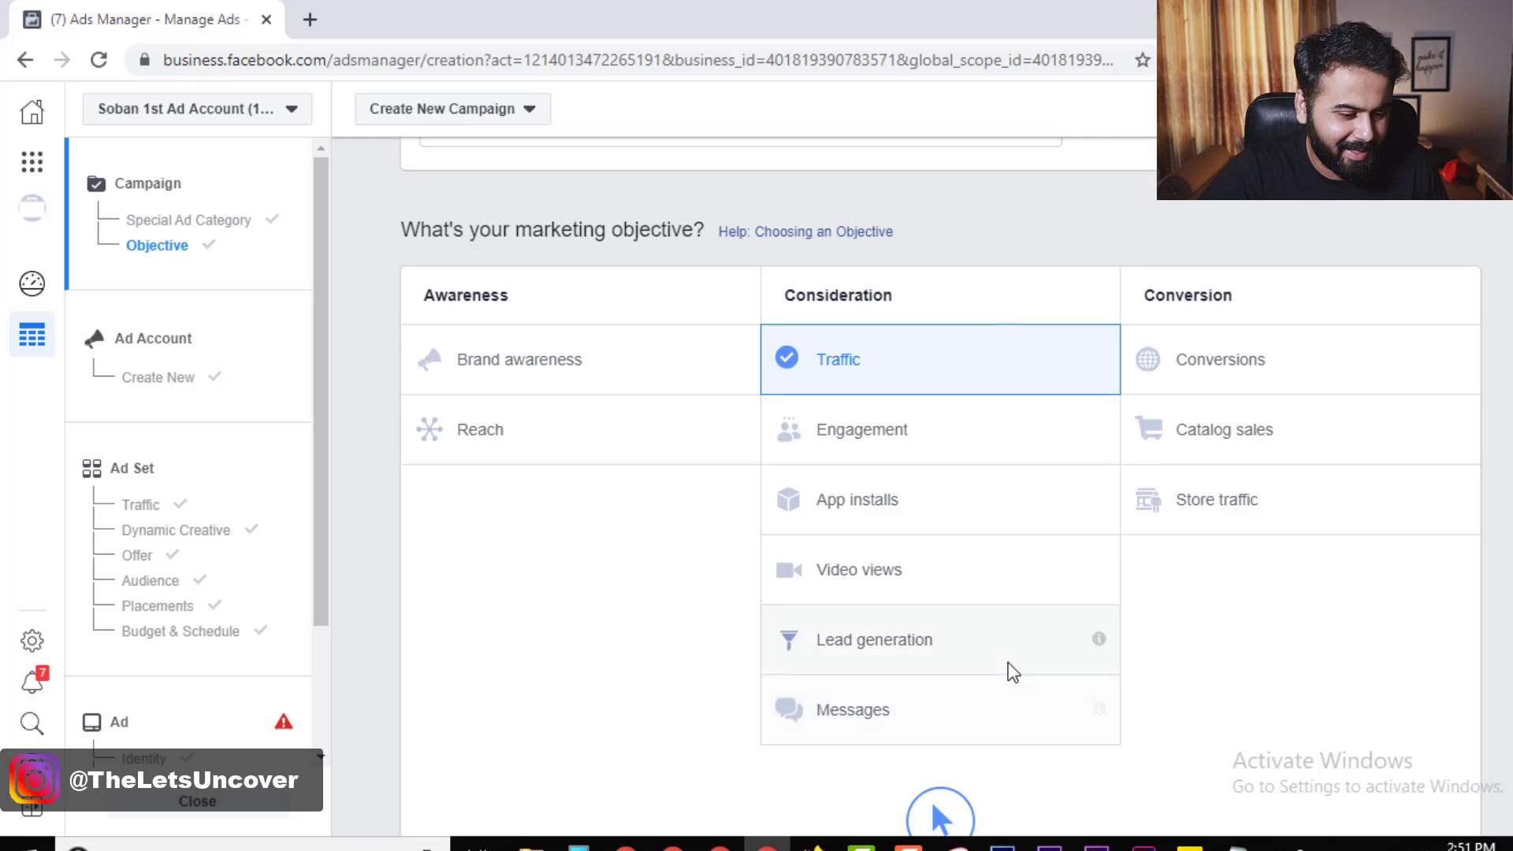
Replace the campaign name with 'Testing Campaign 1'
scroll(1009, 662, "down", 4)
scroll(945, 575, "up", 3)
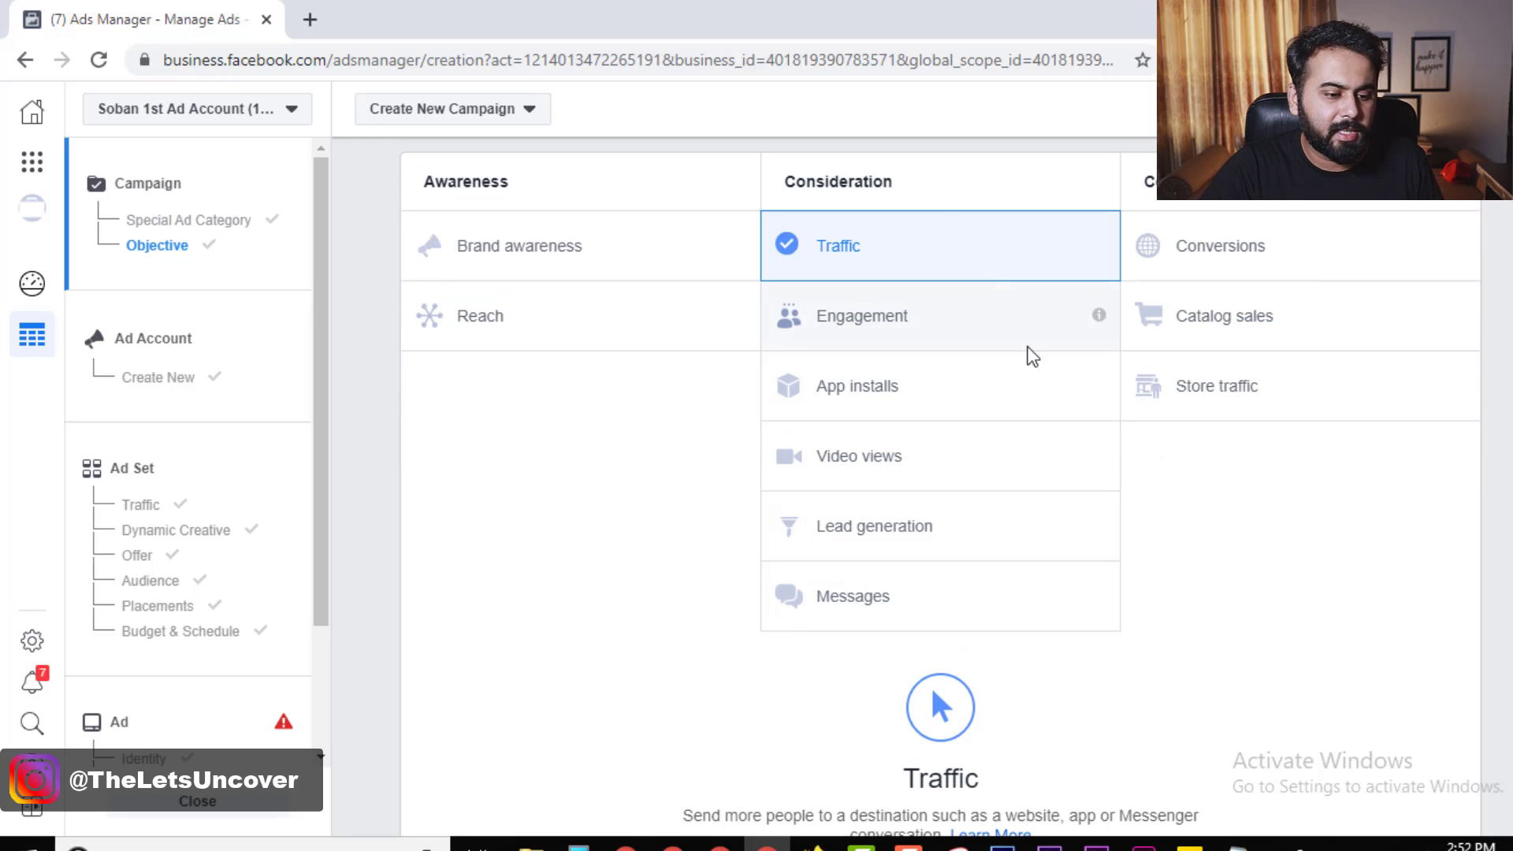
scroll(1034, 386, "down", 7)
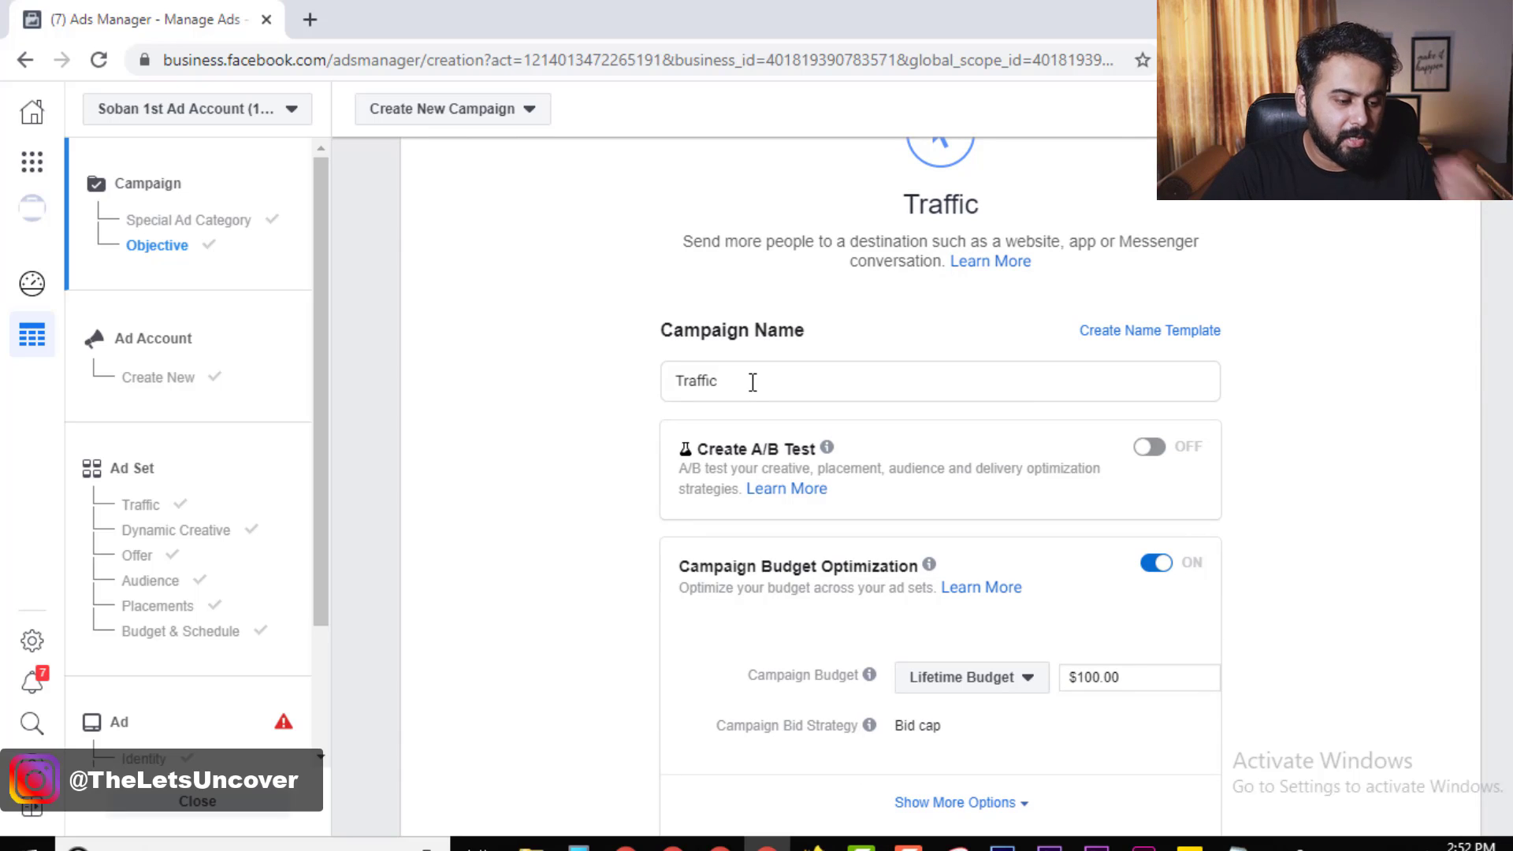
left_click(797, 367)
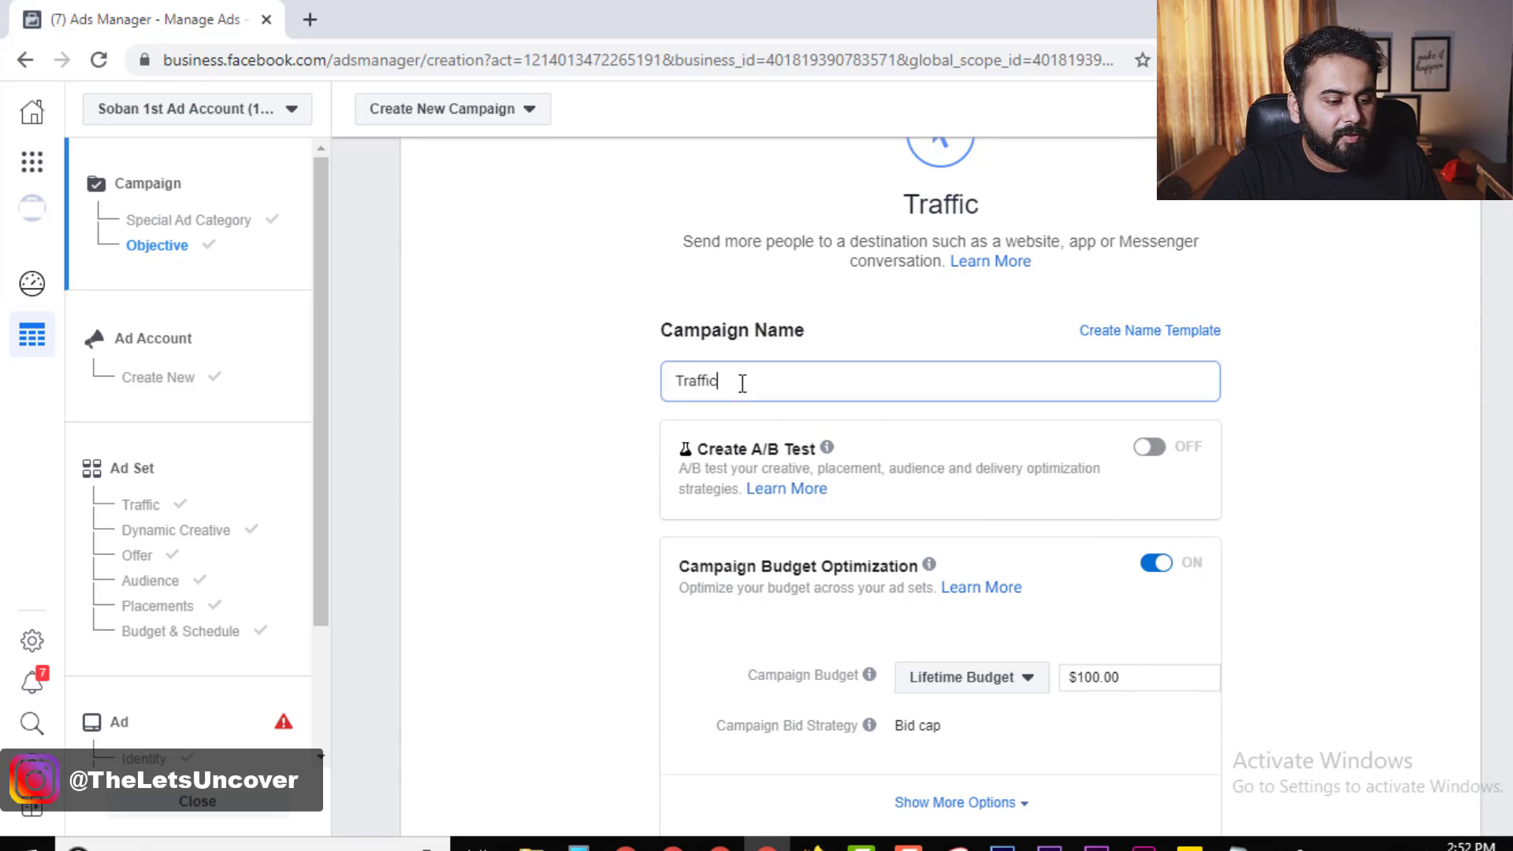
key("ctrl+a")
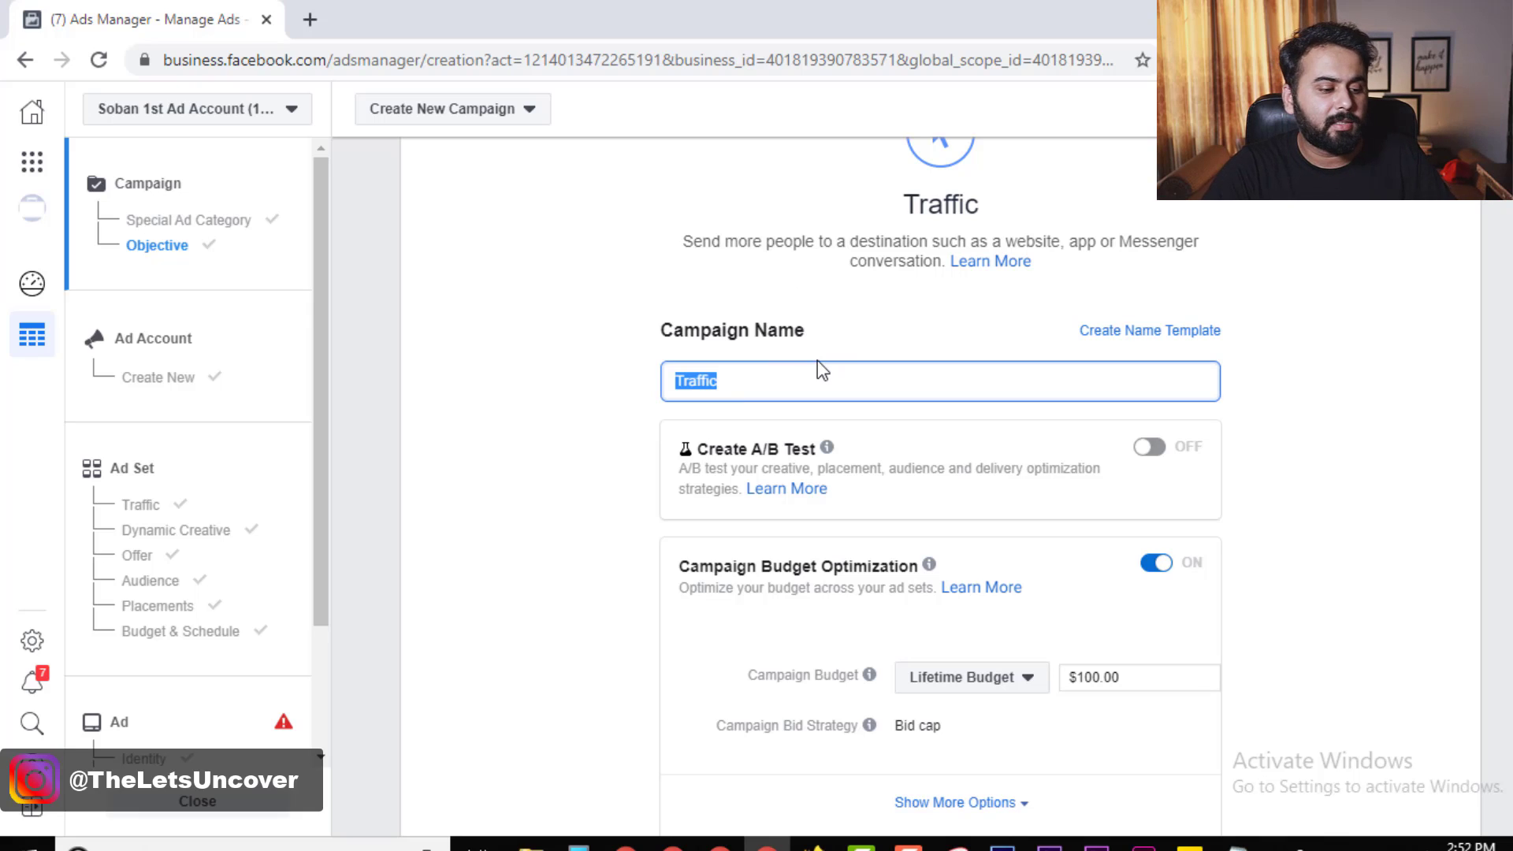
type("Test")
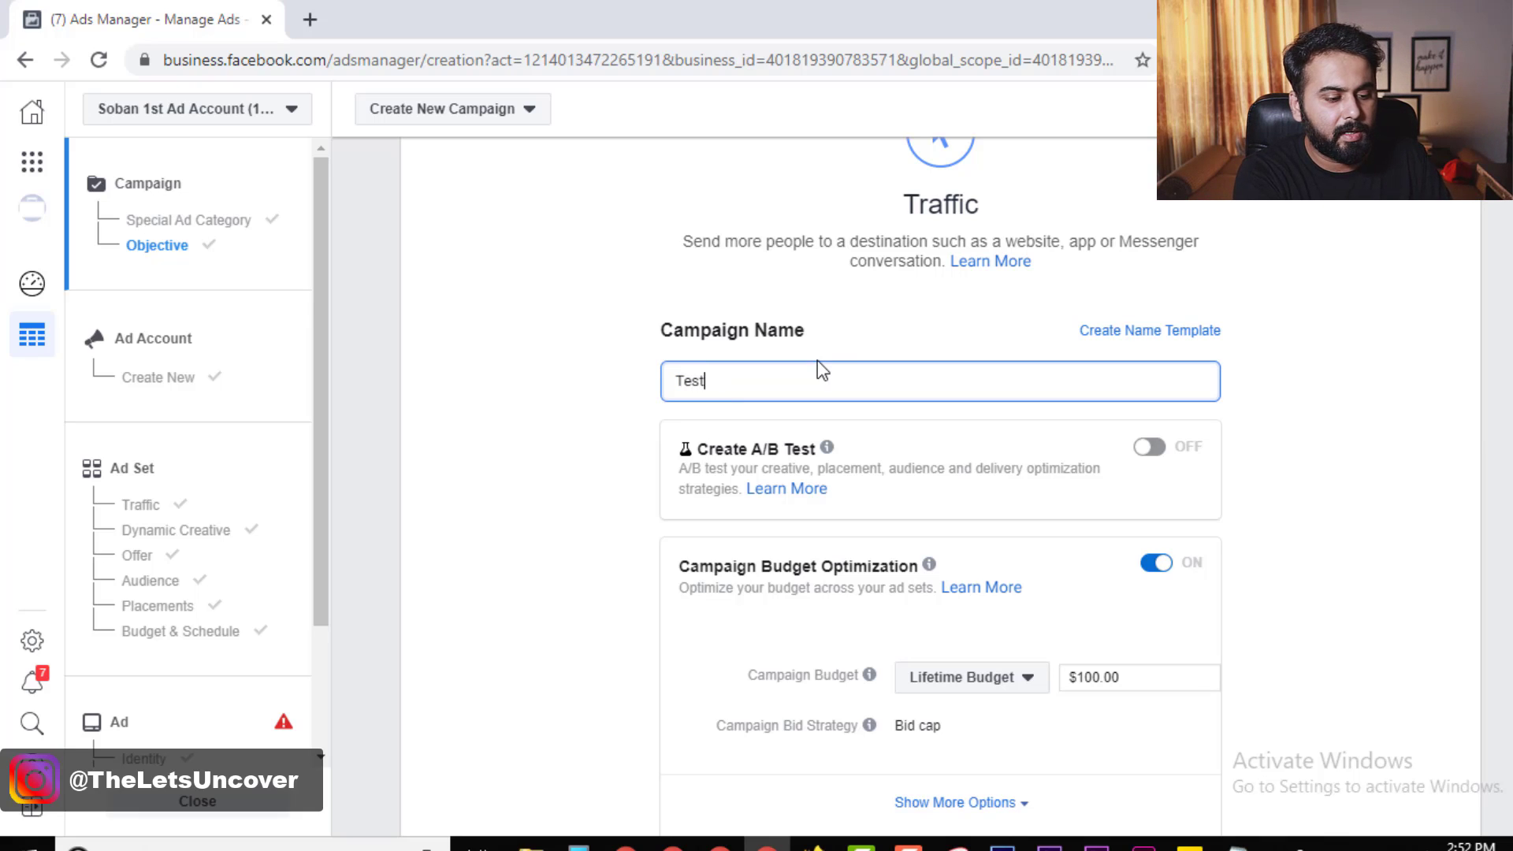
type("ing Campaign")
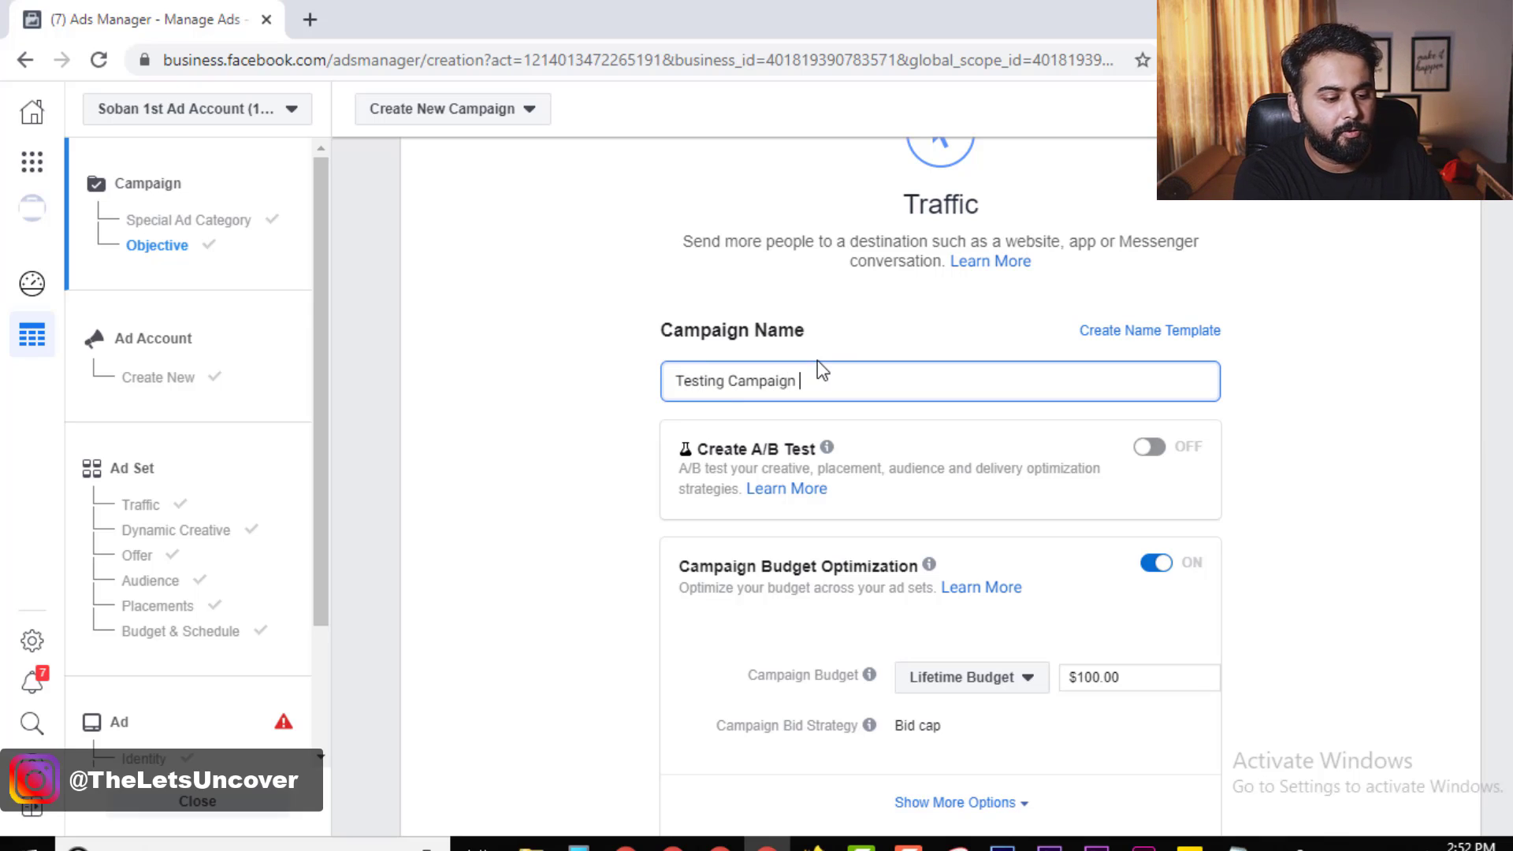
type(" 1")
scroll(1084, 272, "down", 3)
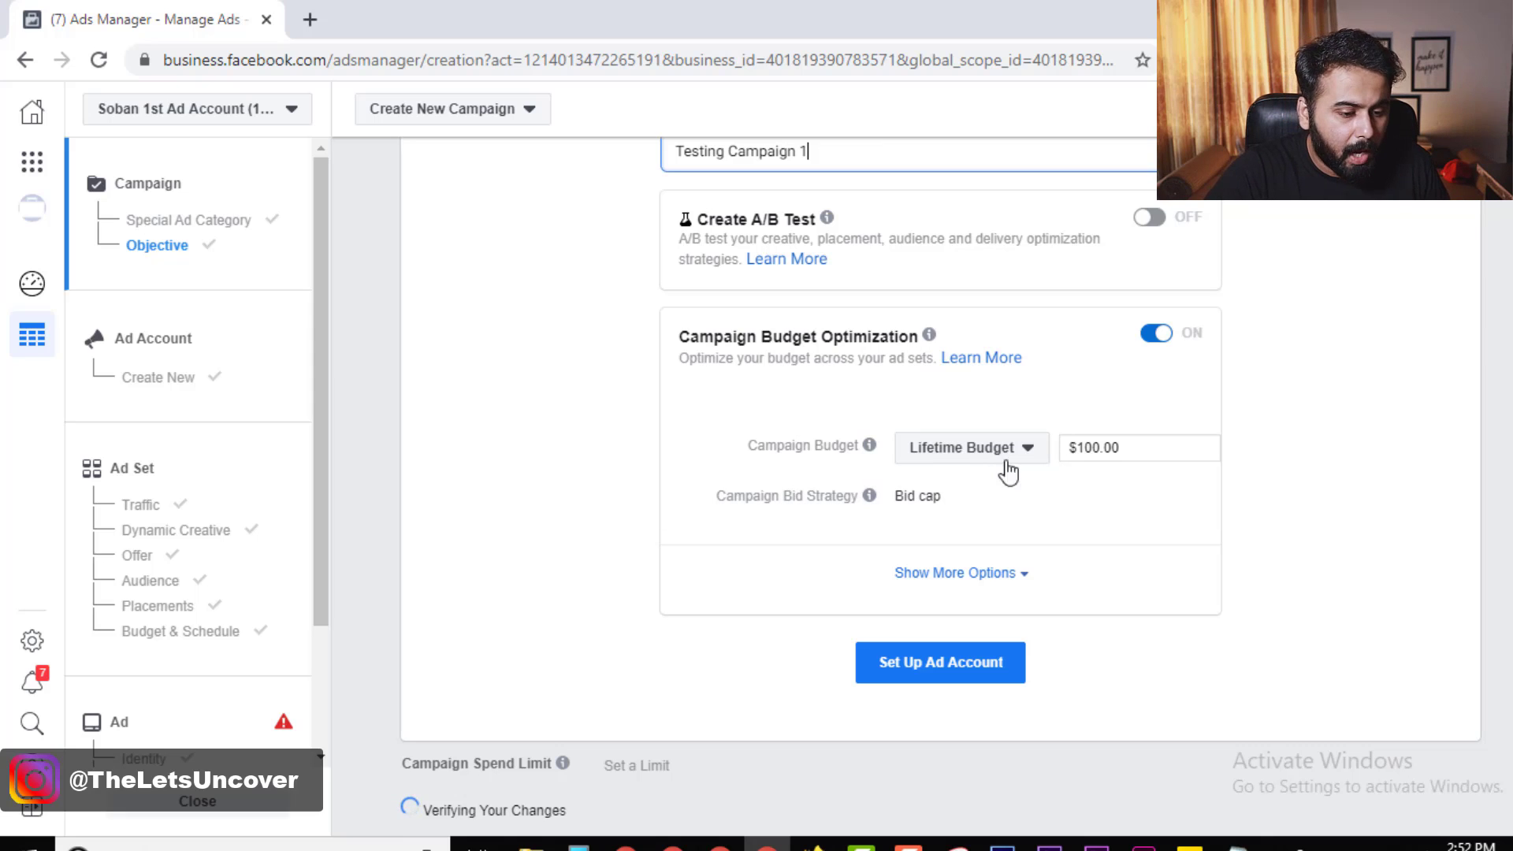
Lower the lifetime campaign budget to $5.00
left_click(971, 449)
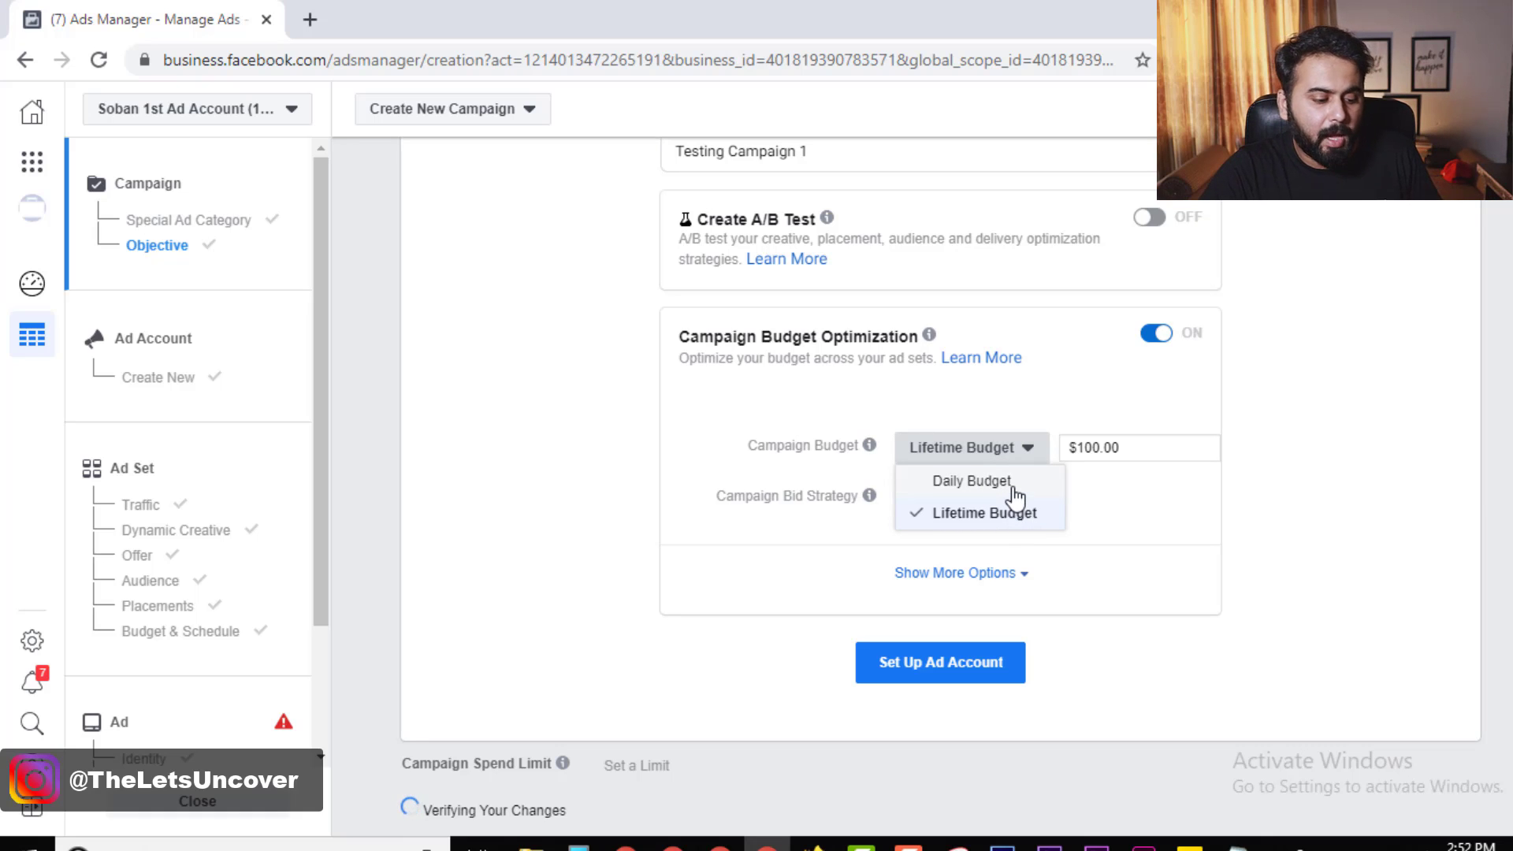
double_click(1087, 449)
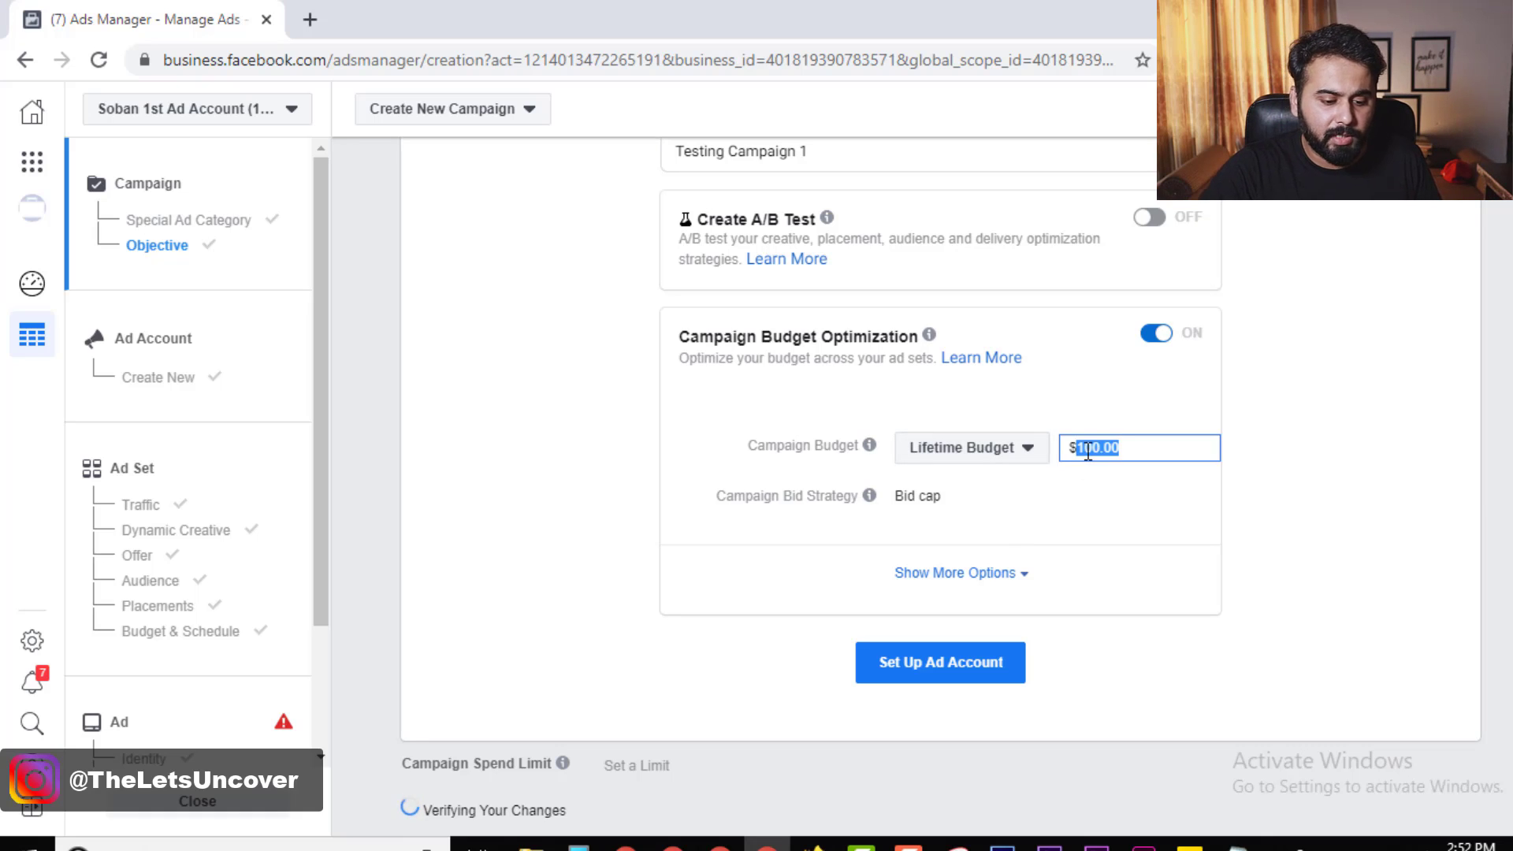
type("5")
left_click(1236, 405)
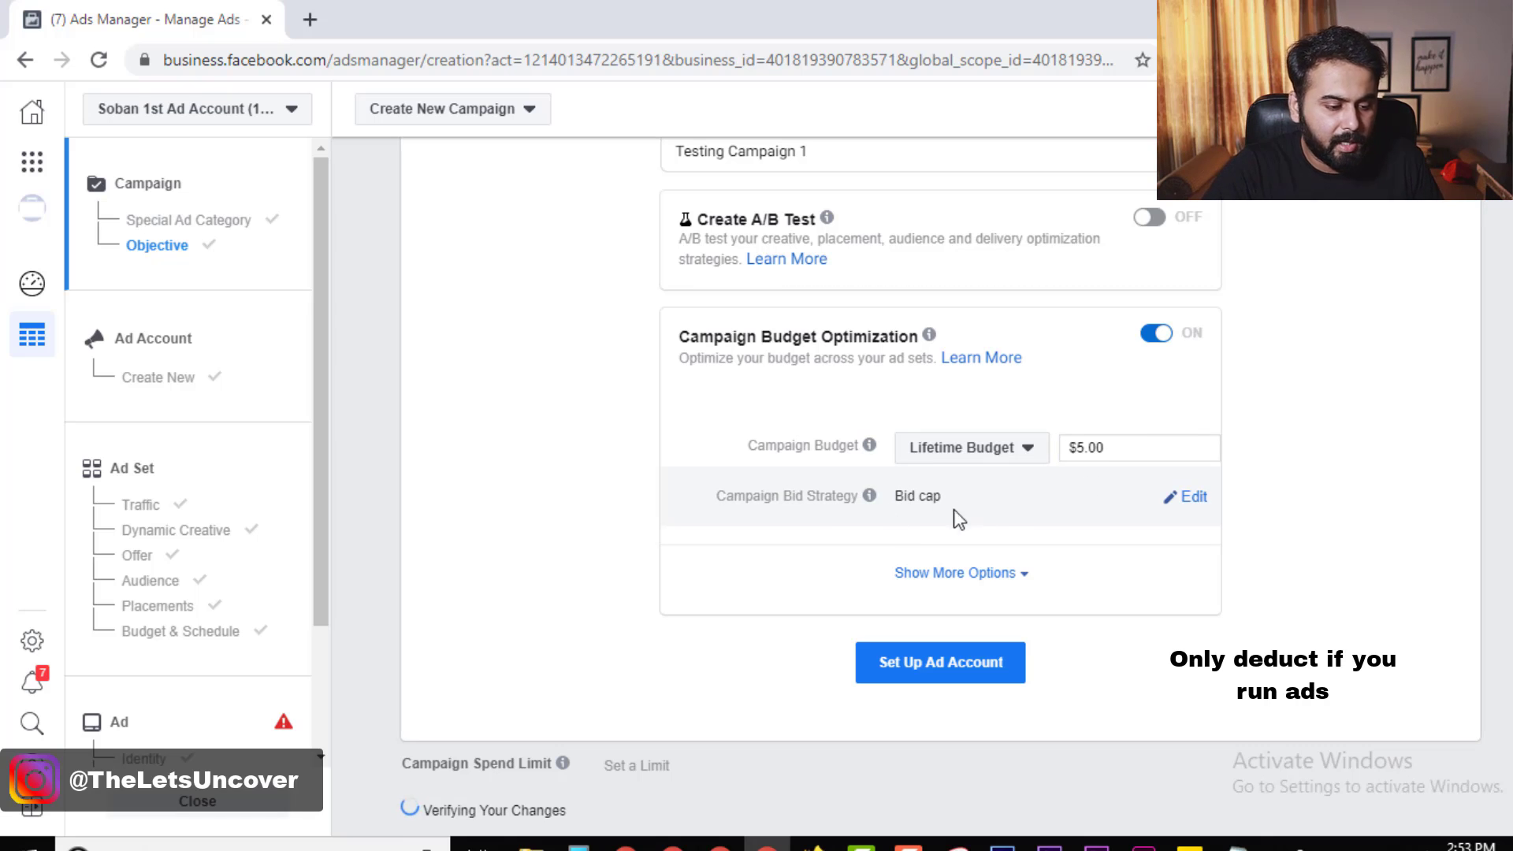
Keep Bid cap as the campaign bid strategy and reveal the extra options
left_click(1186, 498)
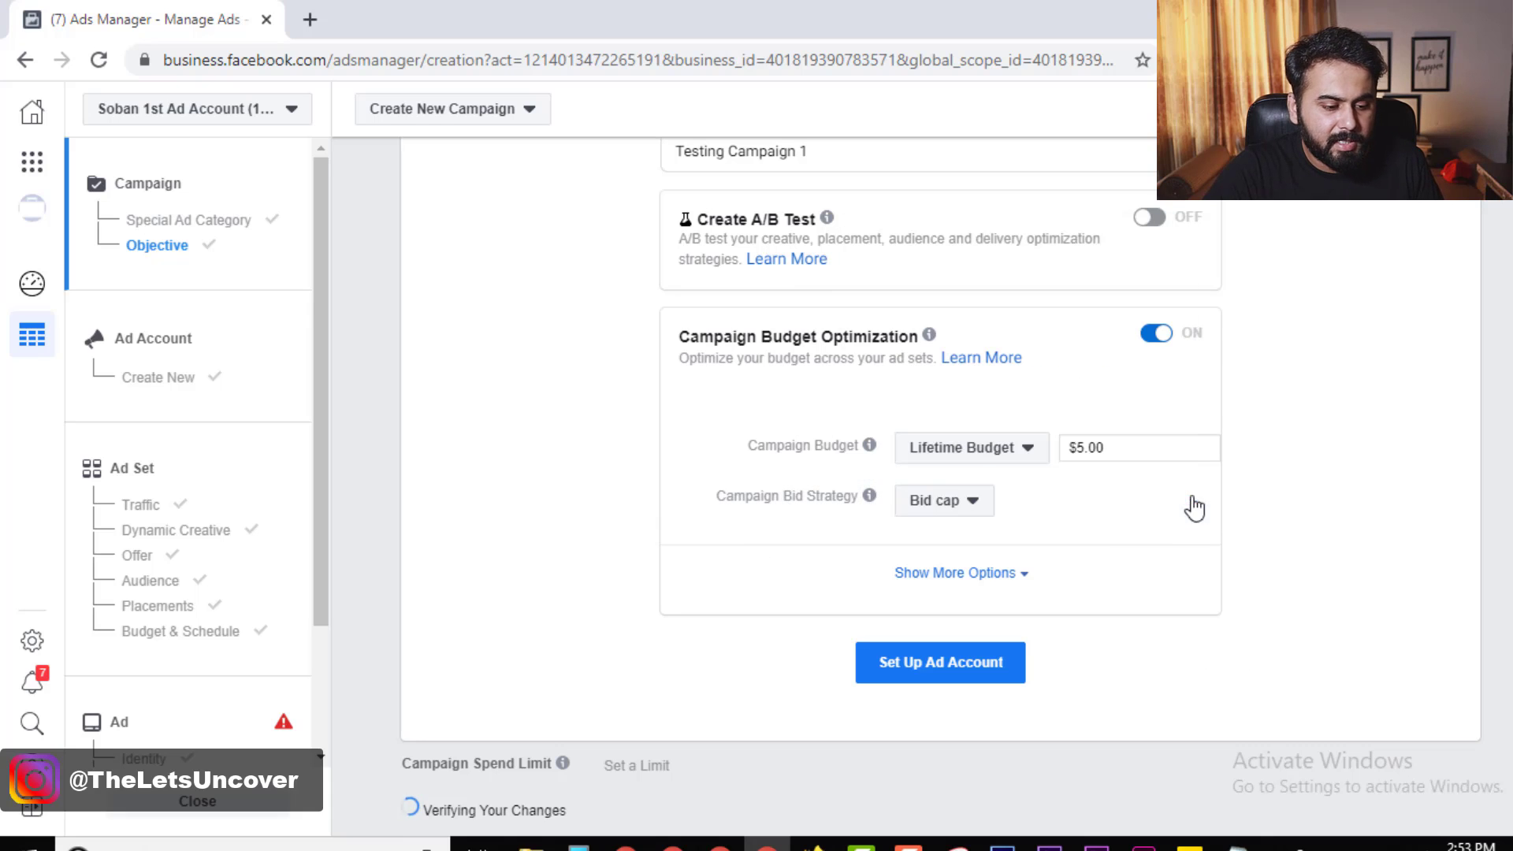
left_click(977, 511)
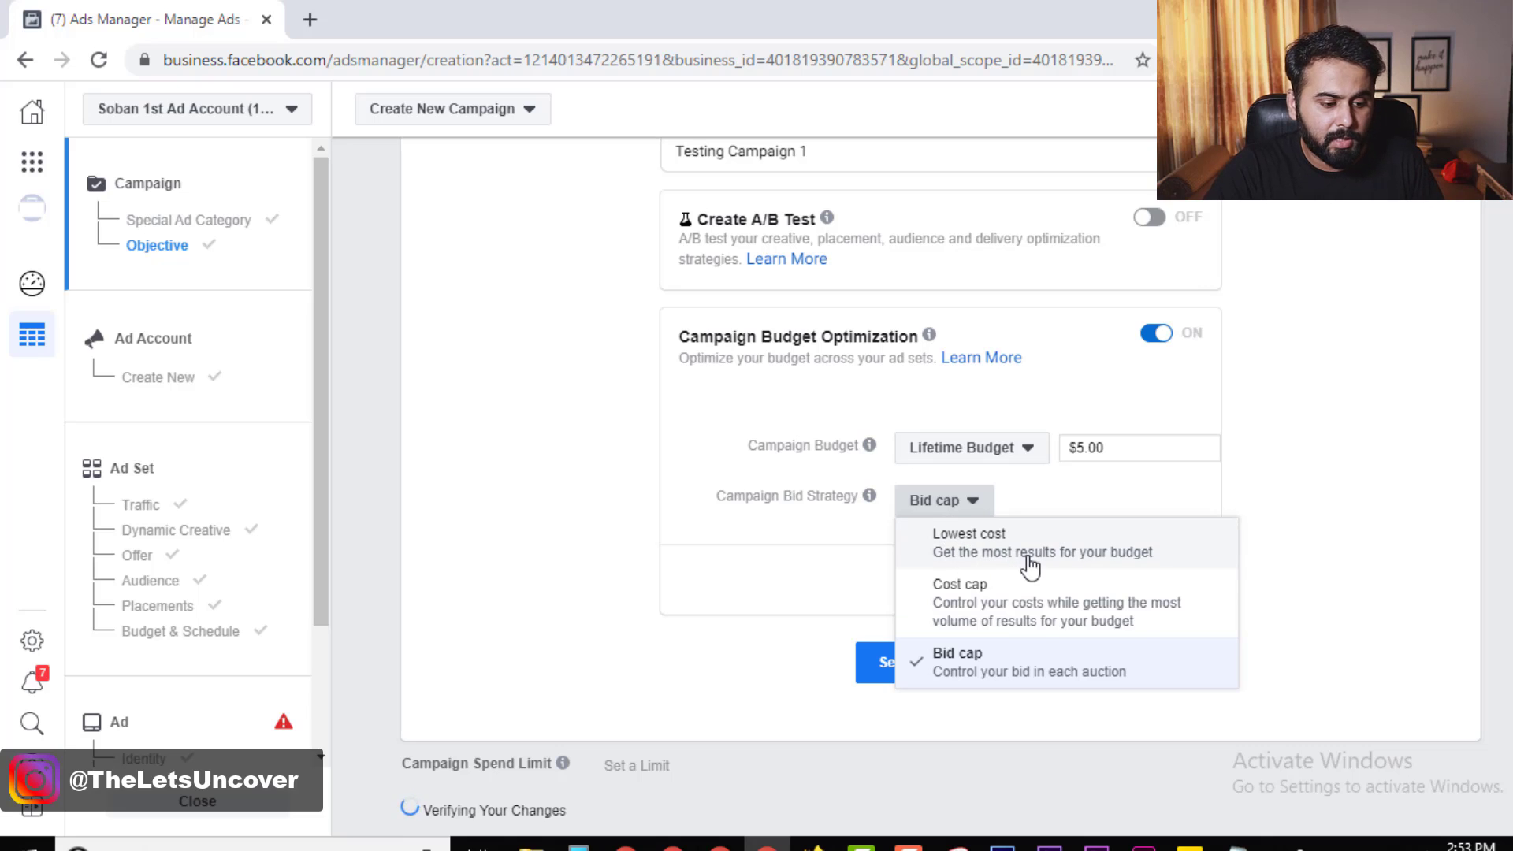
left_click(991, 669)
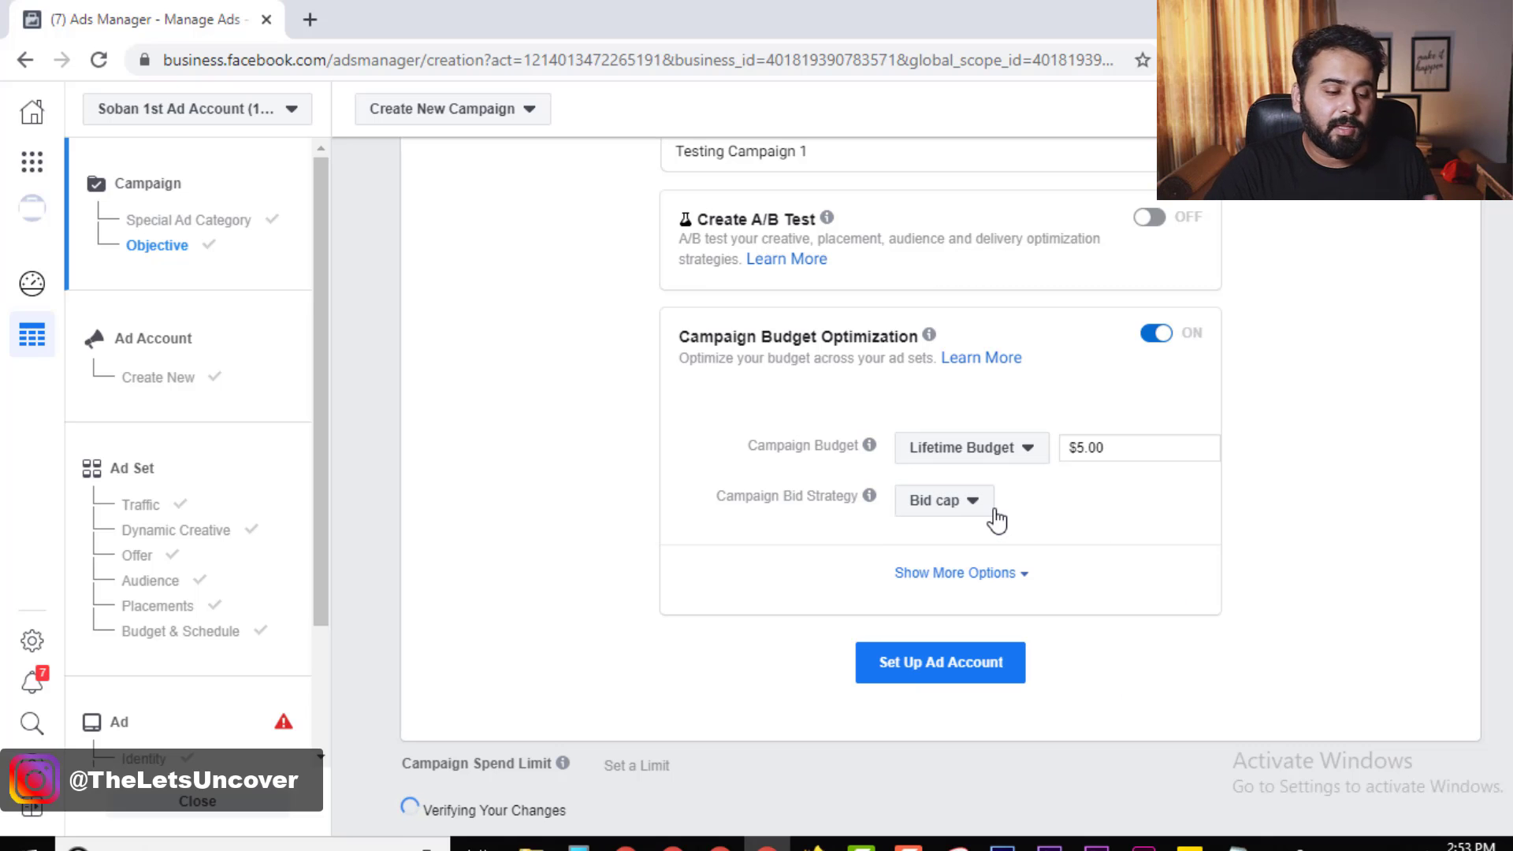
mouse_move(881, 502)
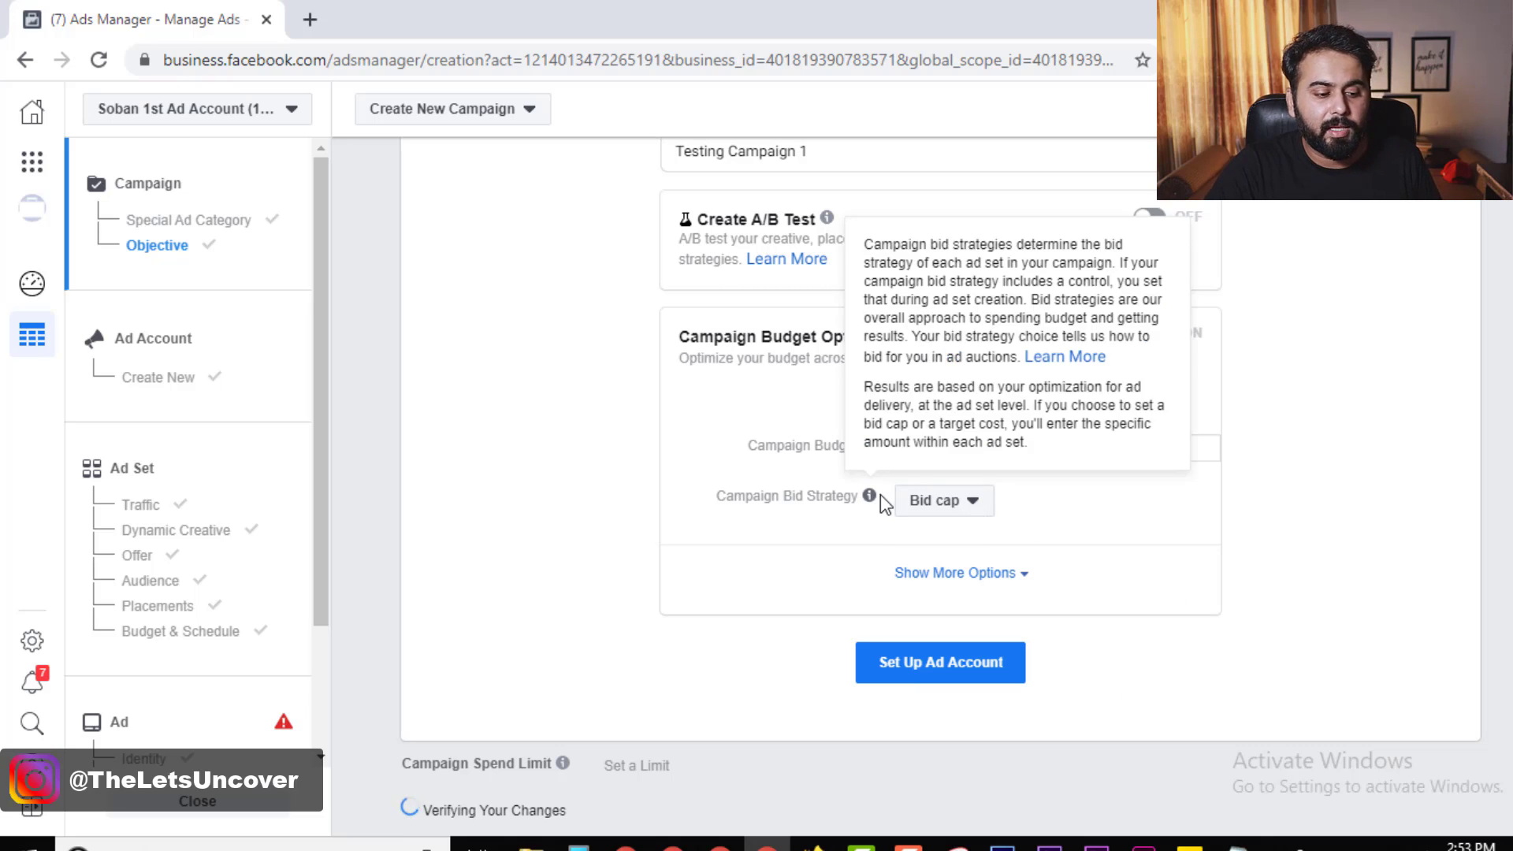
left_click(981, 574)
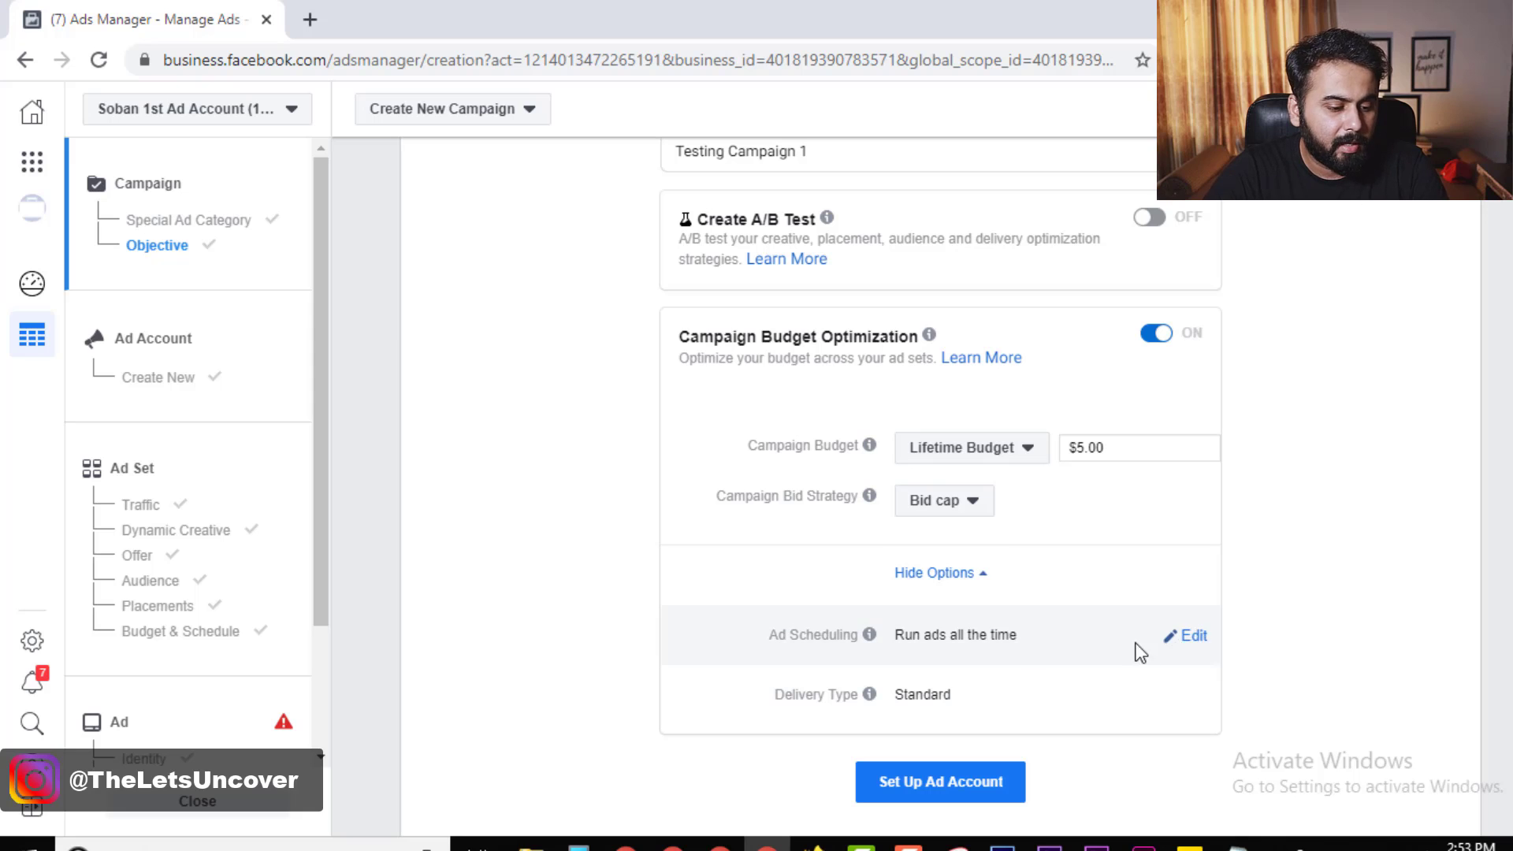
Keep ads running all the time with standard delivery, then proceed to ad account setup
left_click(1194, 637)
scroll(977, 567, "down", 3)
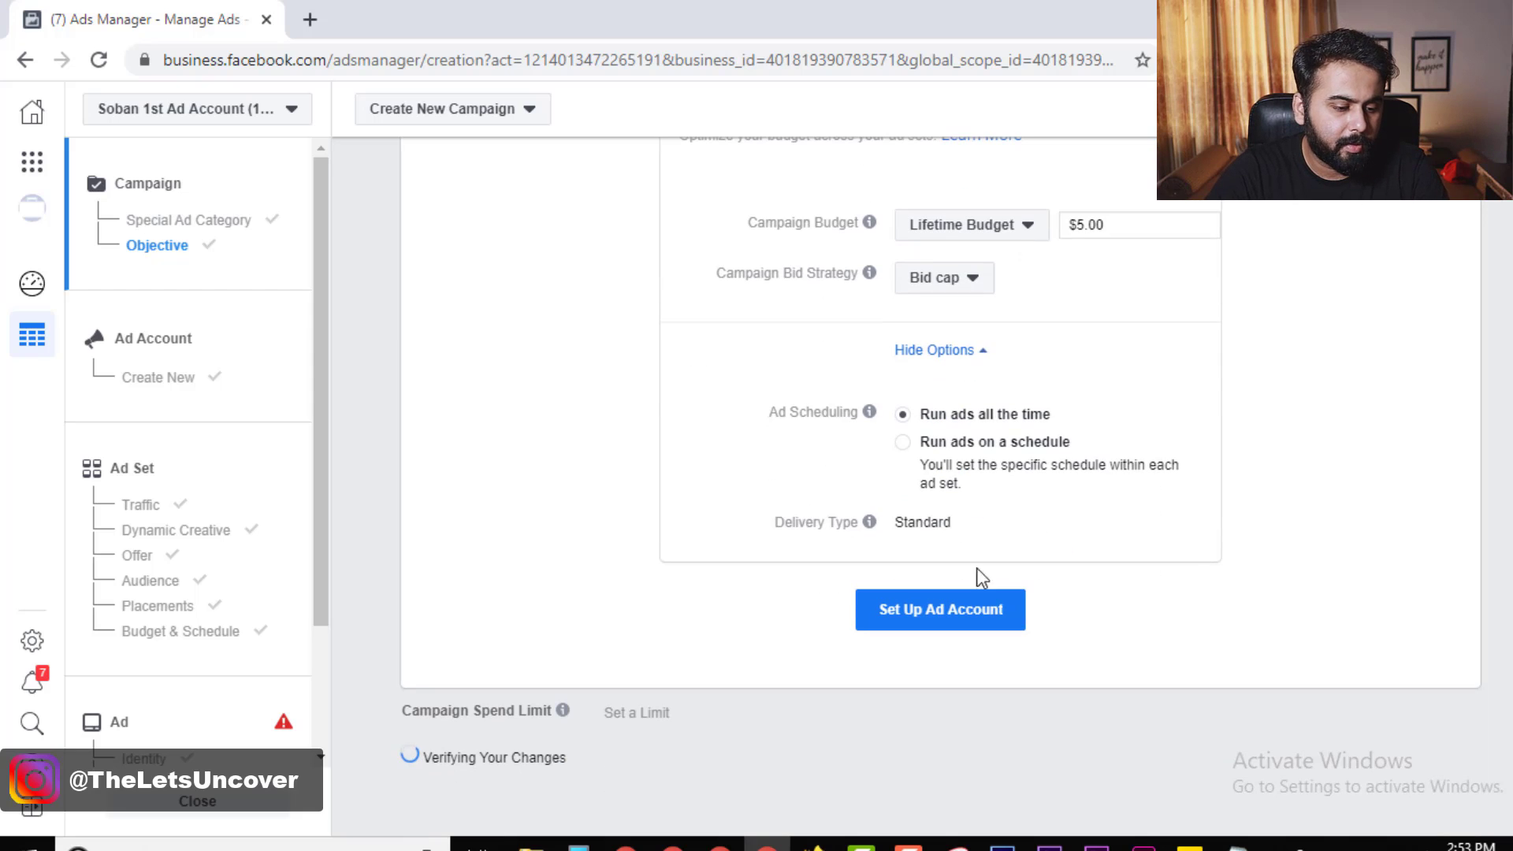
left_click(902, 443)
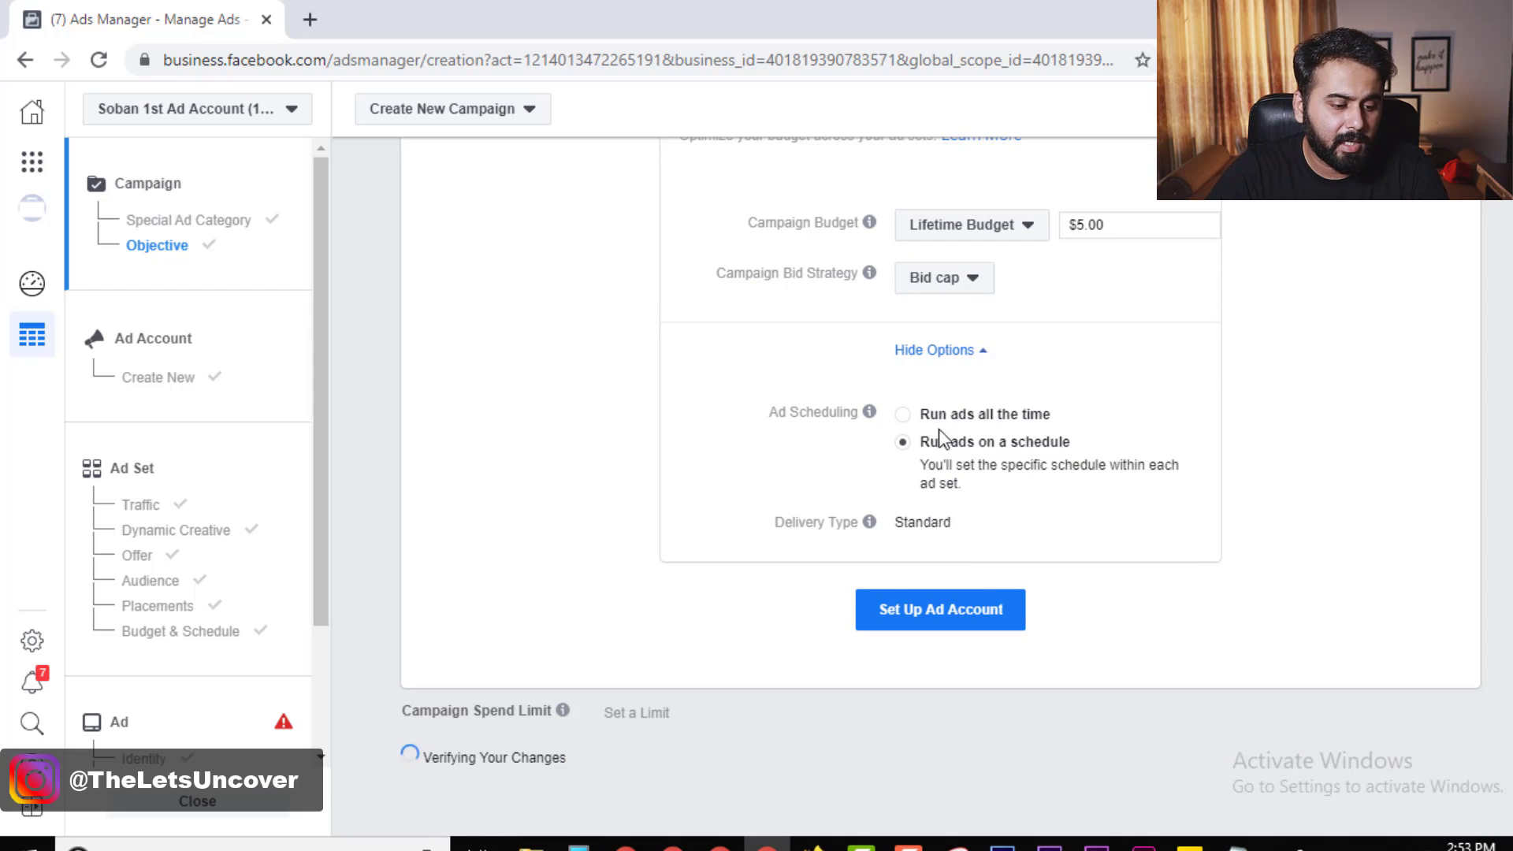
left_click(902, 415)
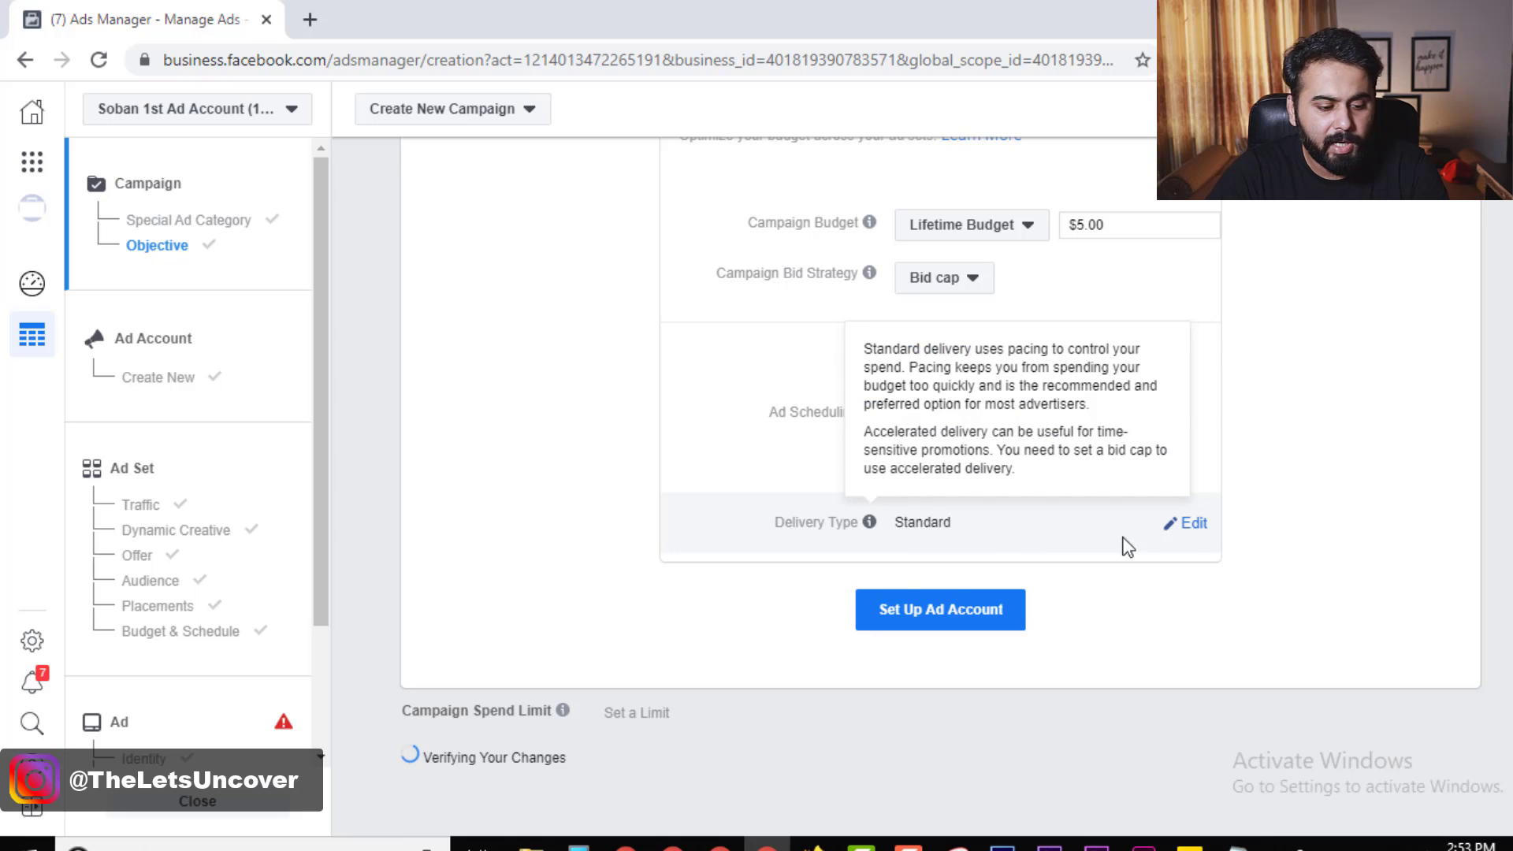
left_click(1194, 524)
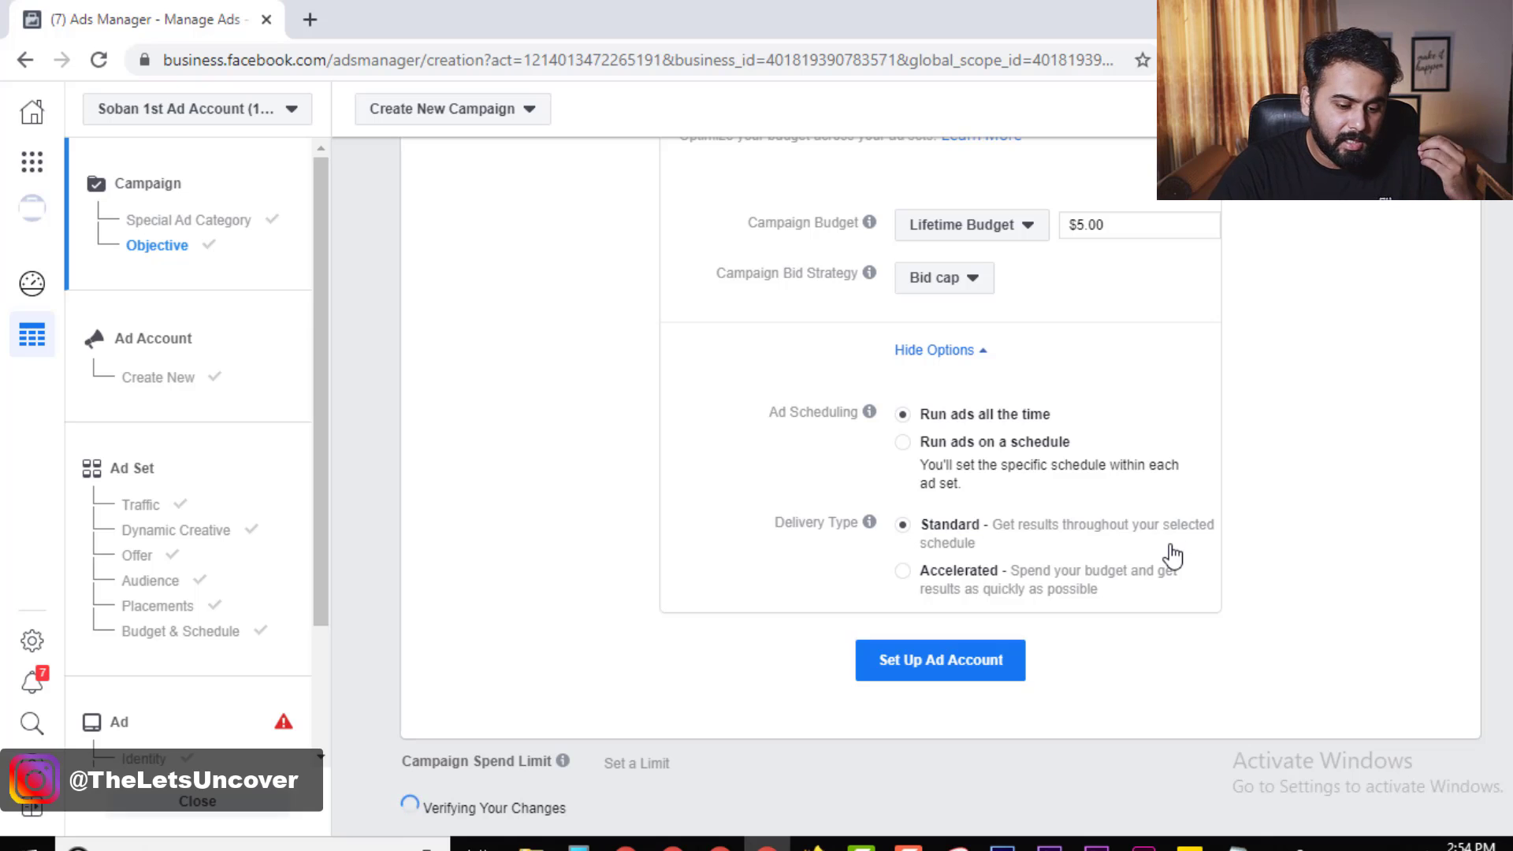
left_click(955, 671)
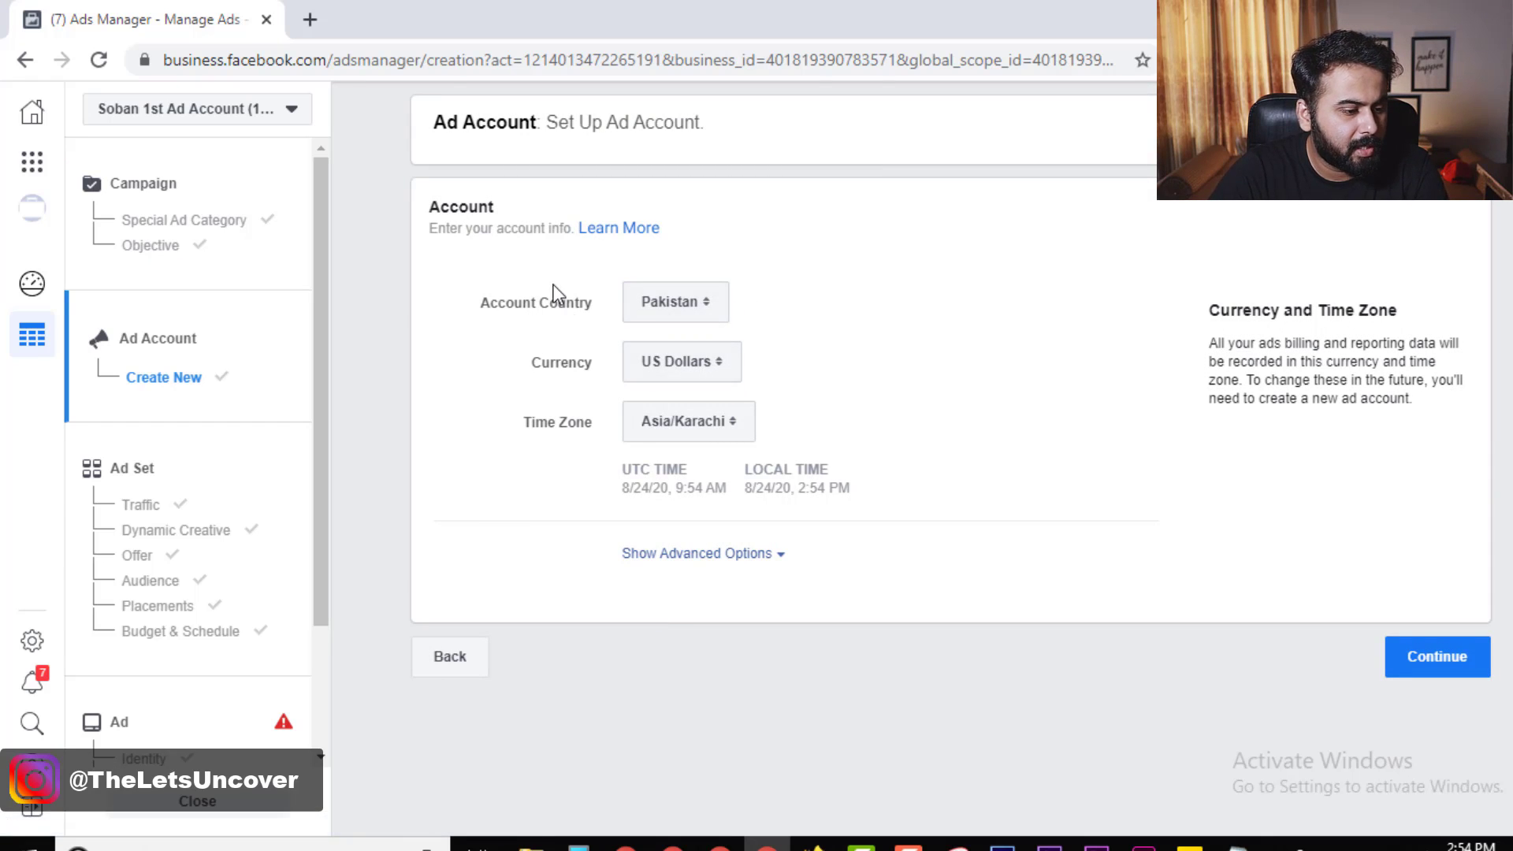
Accept the prefilled ad account details and name the ad set '1st ad set'
left_click(1435, 660)
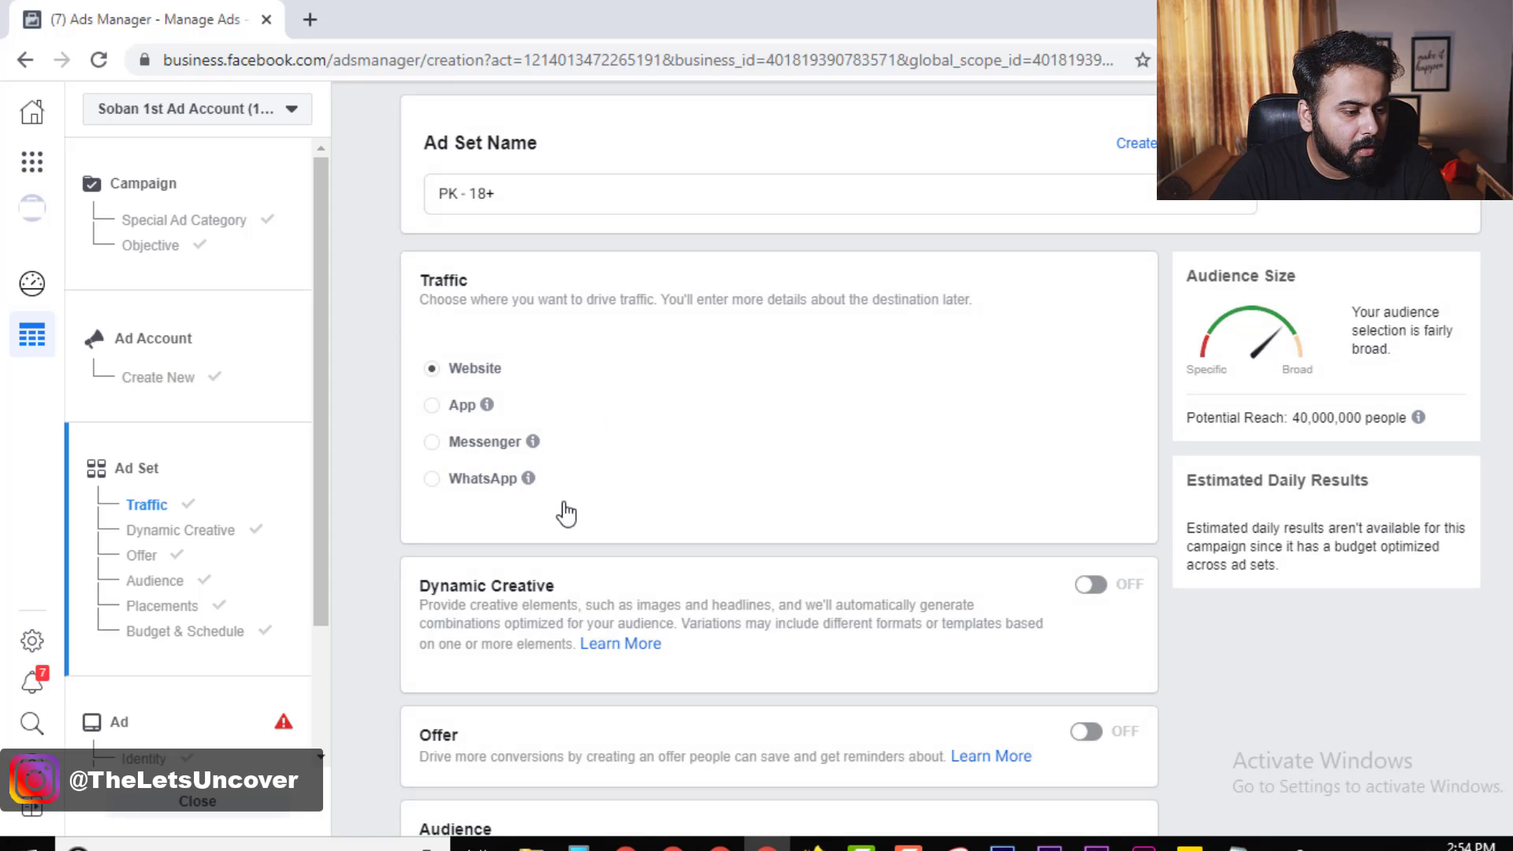
mouse_move(486, 405)
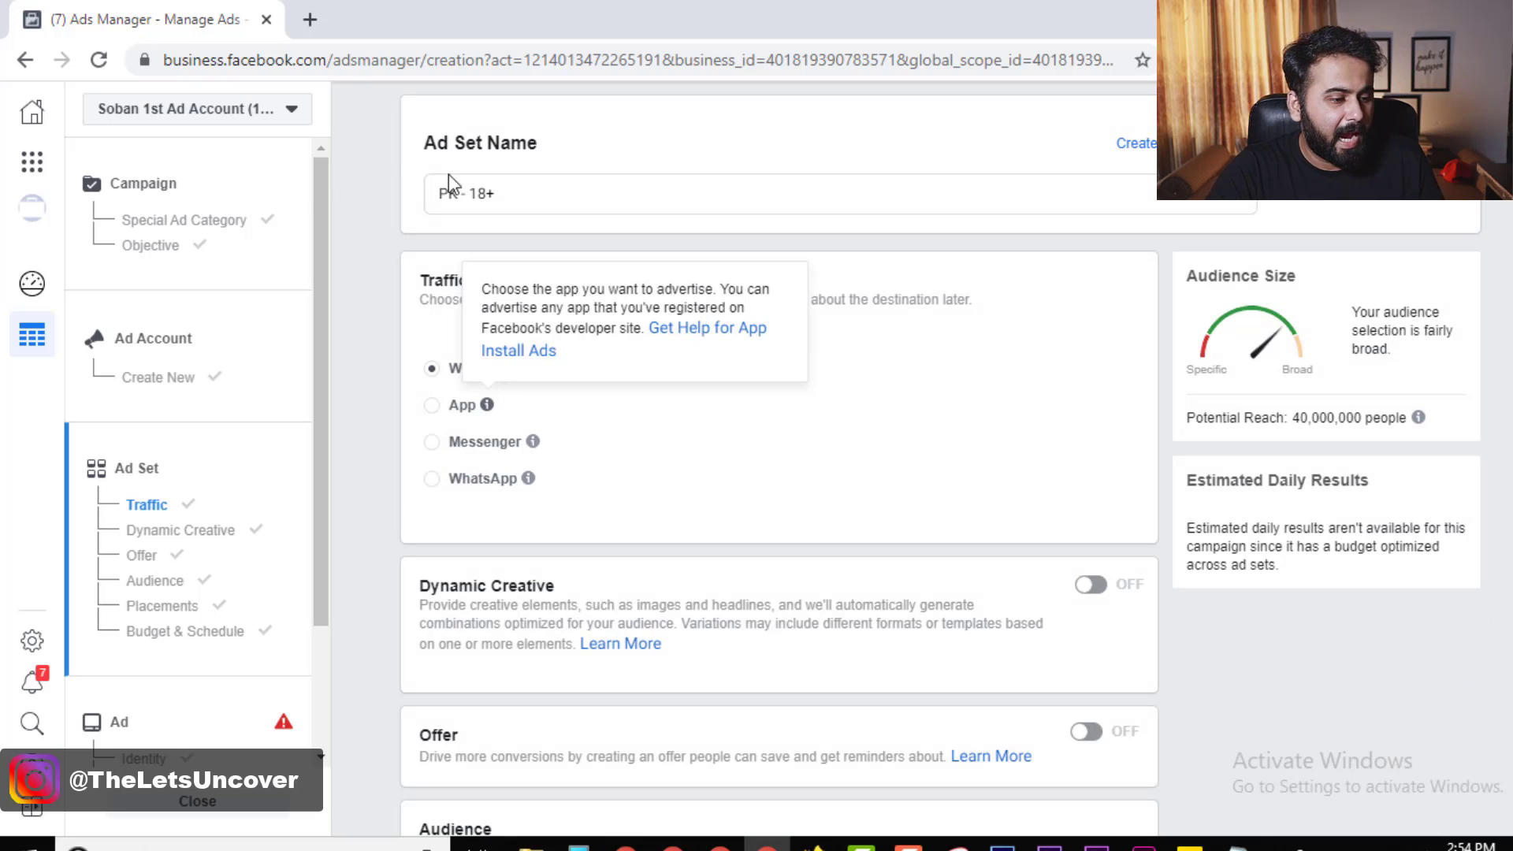
triple_click(519, 197)
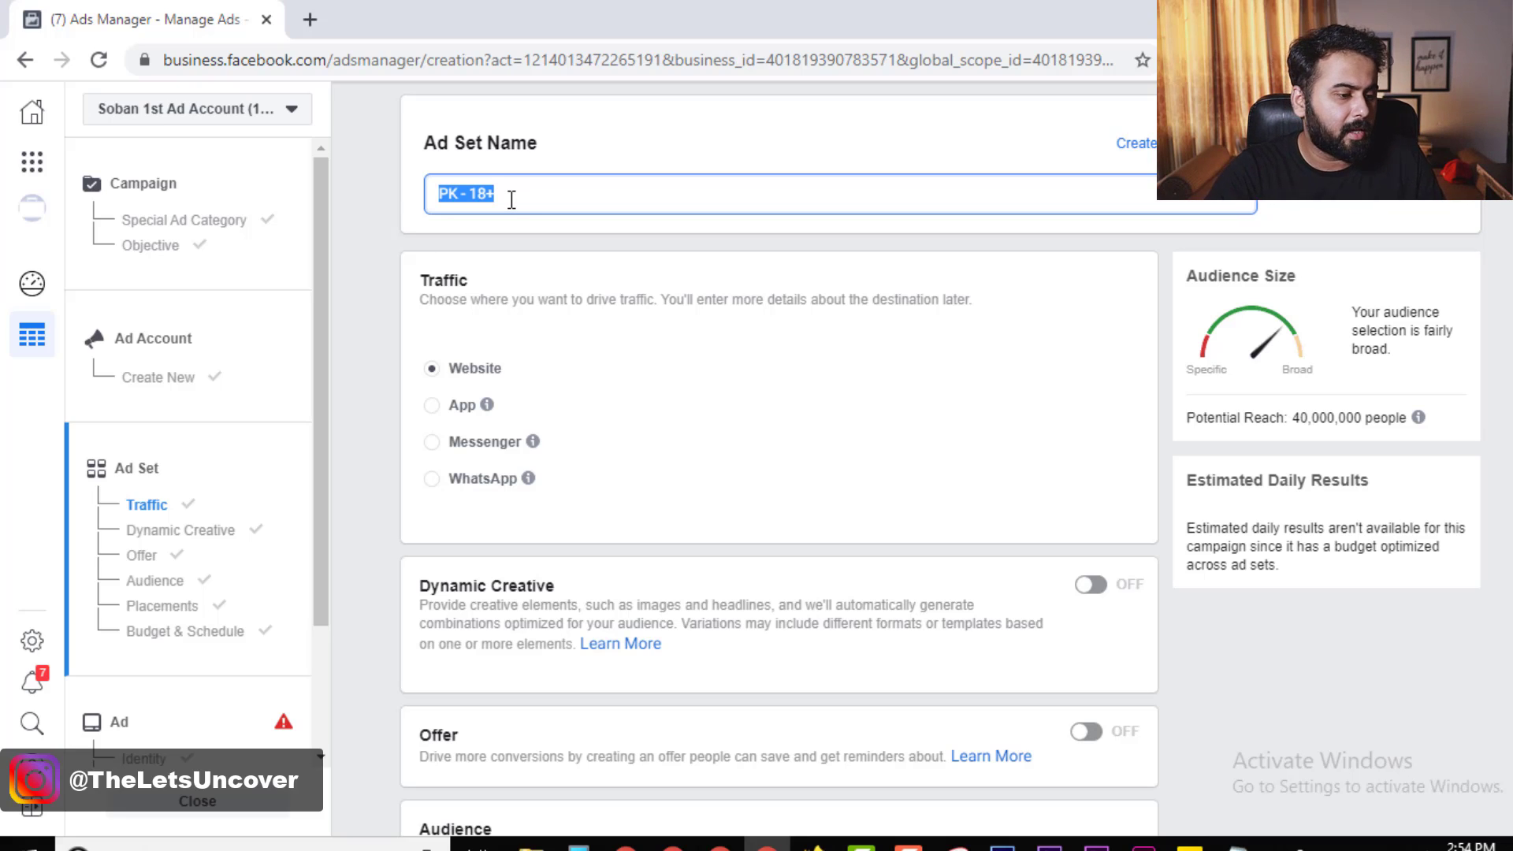
type("1")
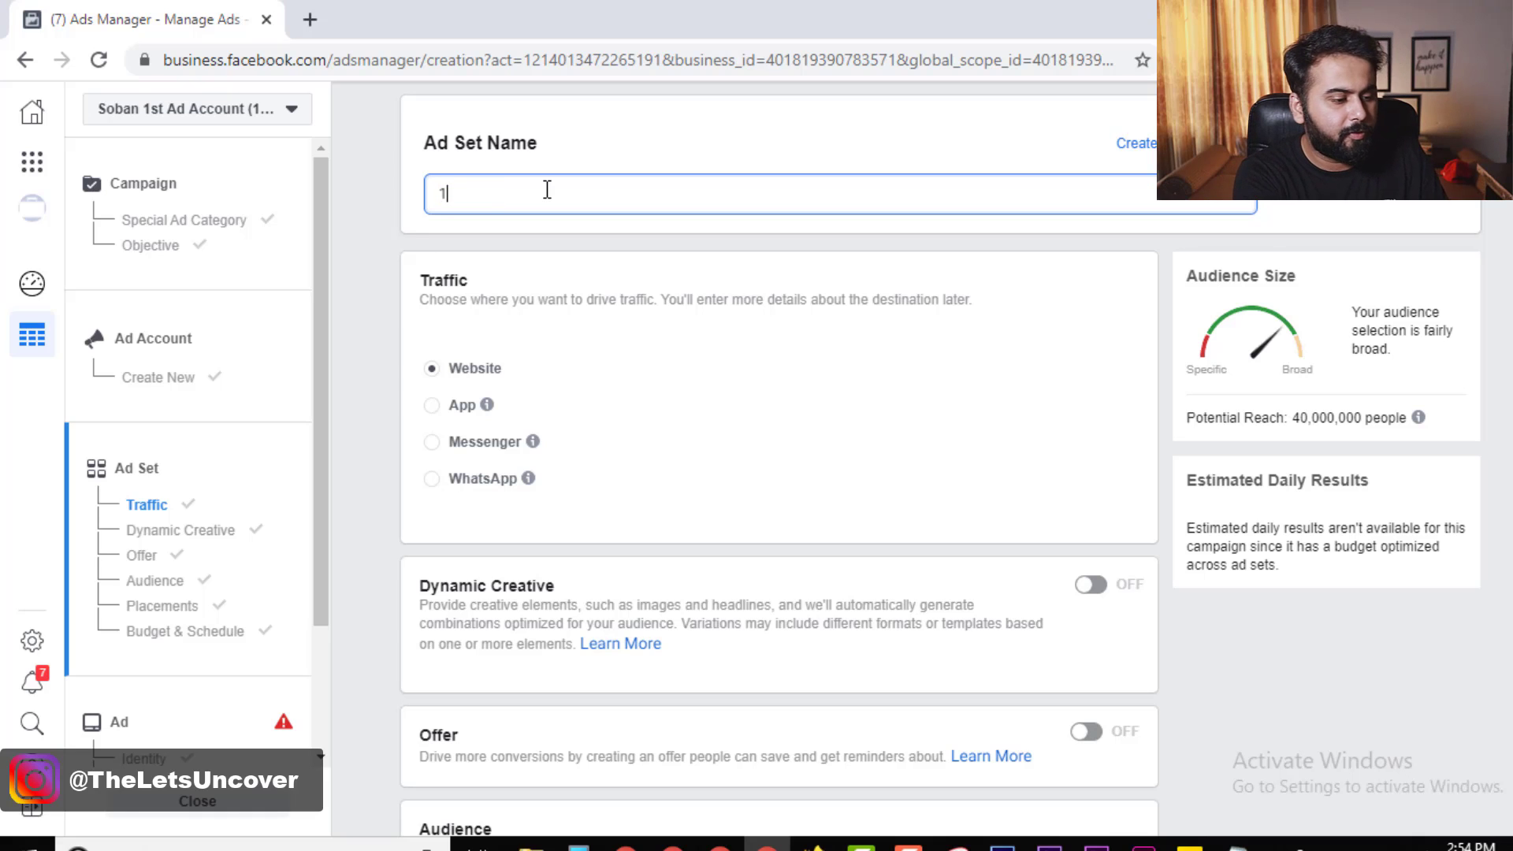
type("st ad set")
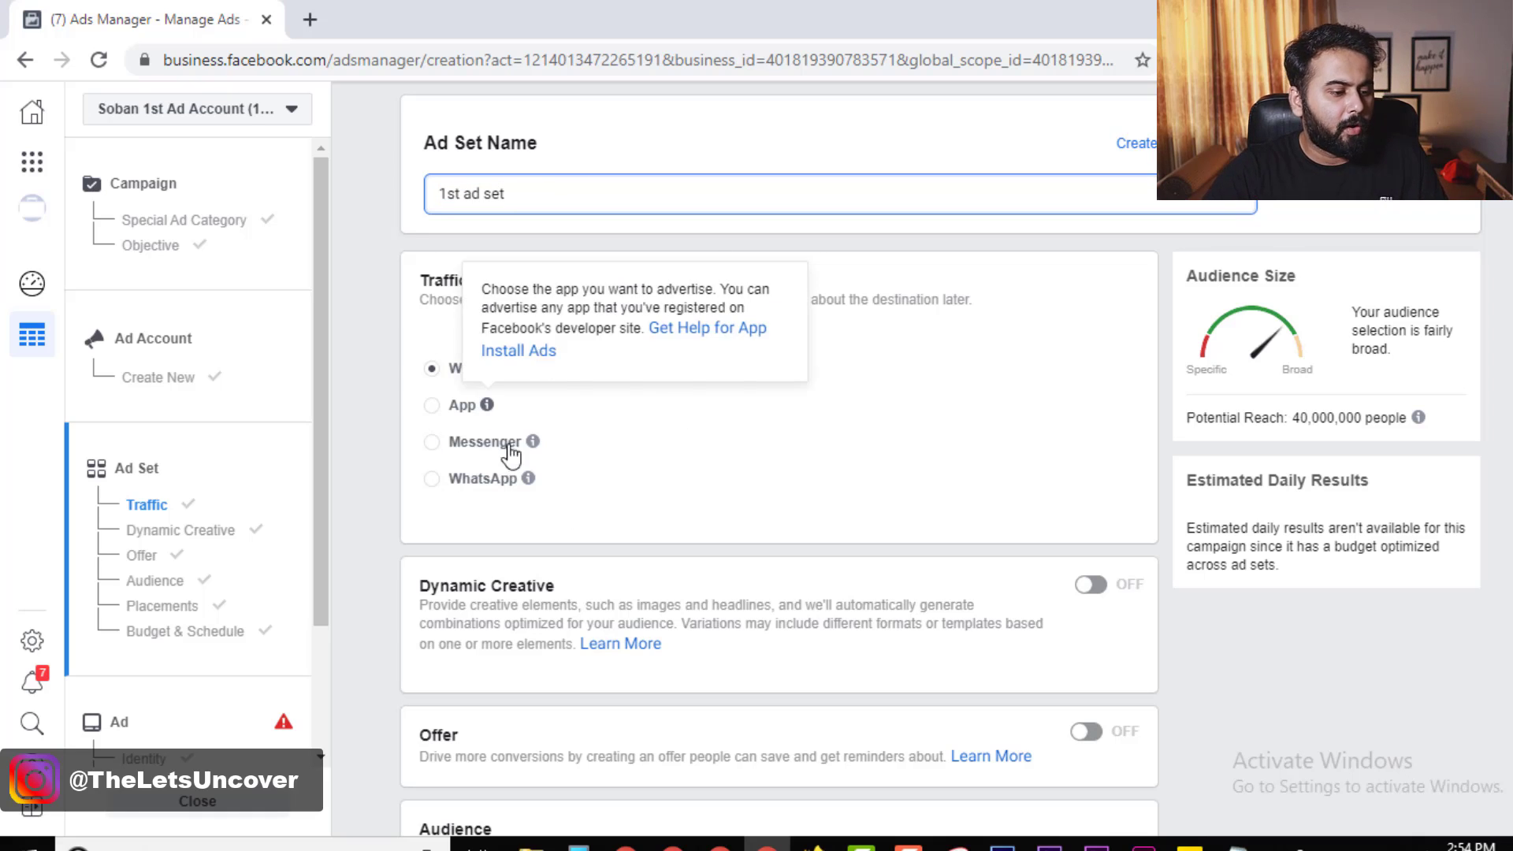
left_click(413, 270)
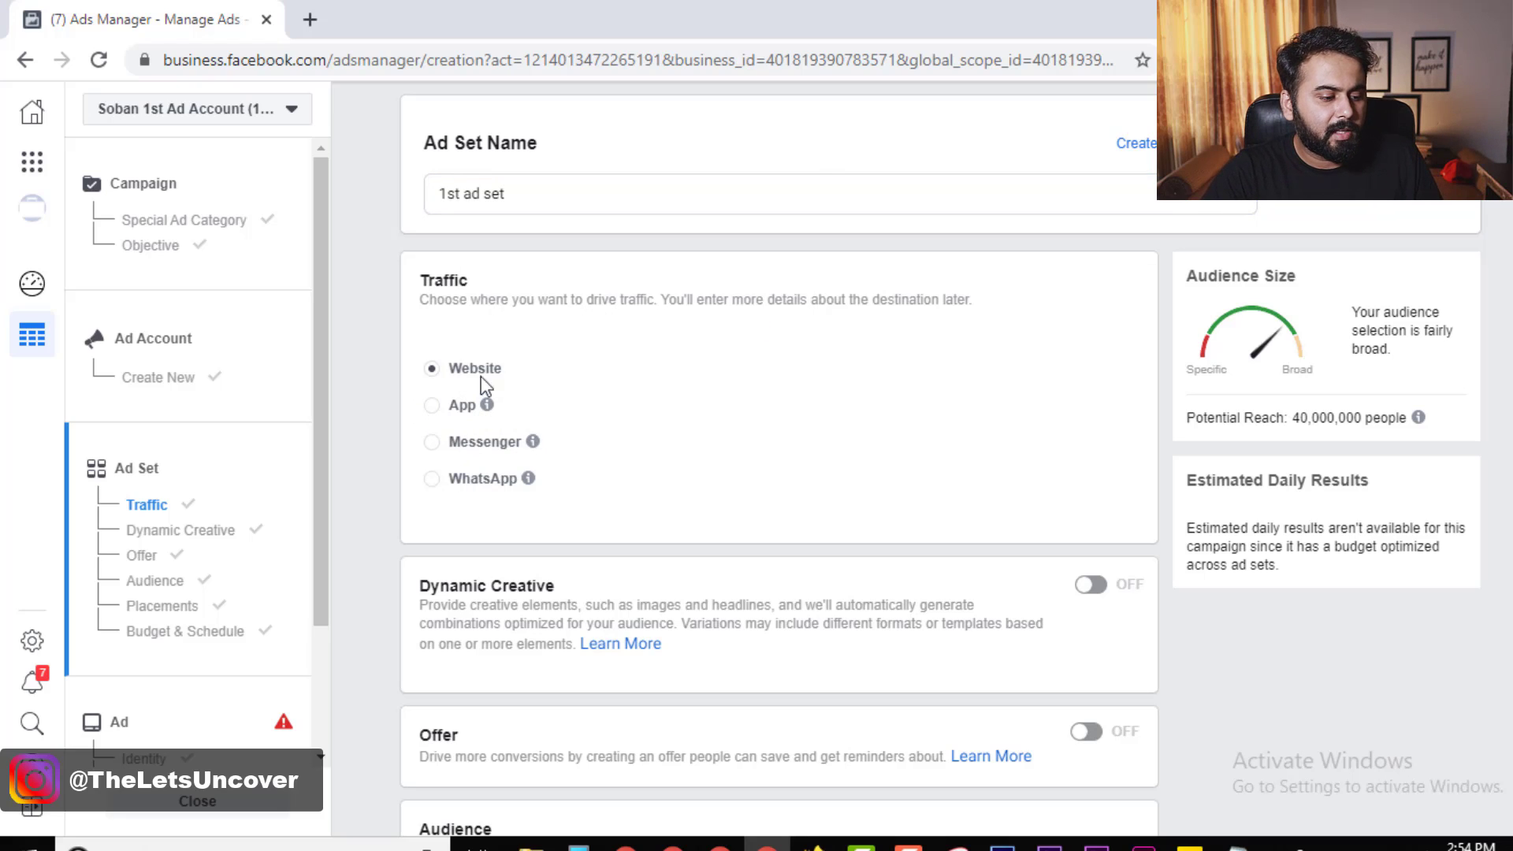
mouse_move(528, 478)
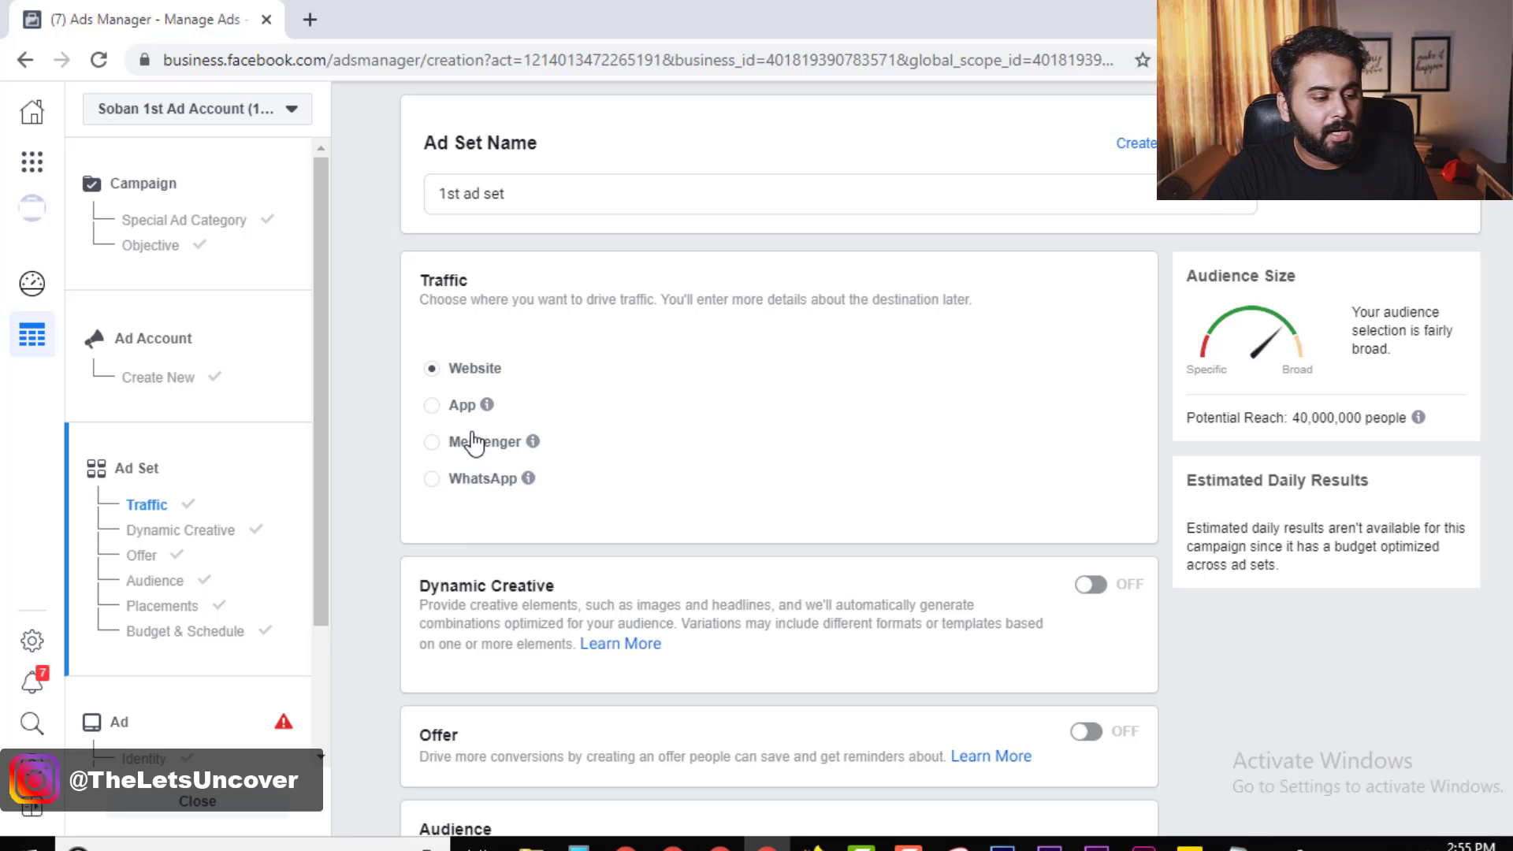
scroll(688, 464, "down", 1)
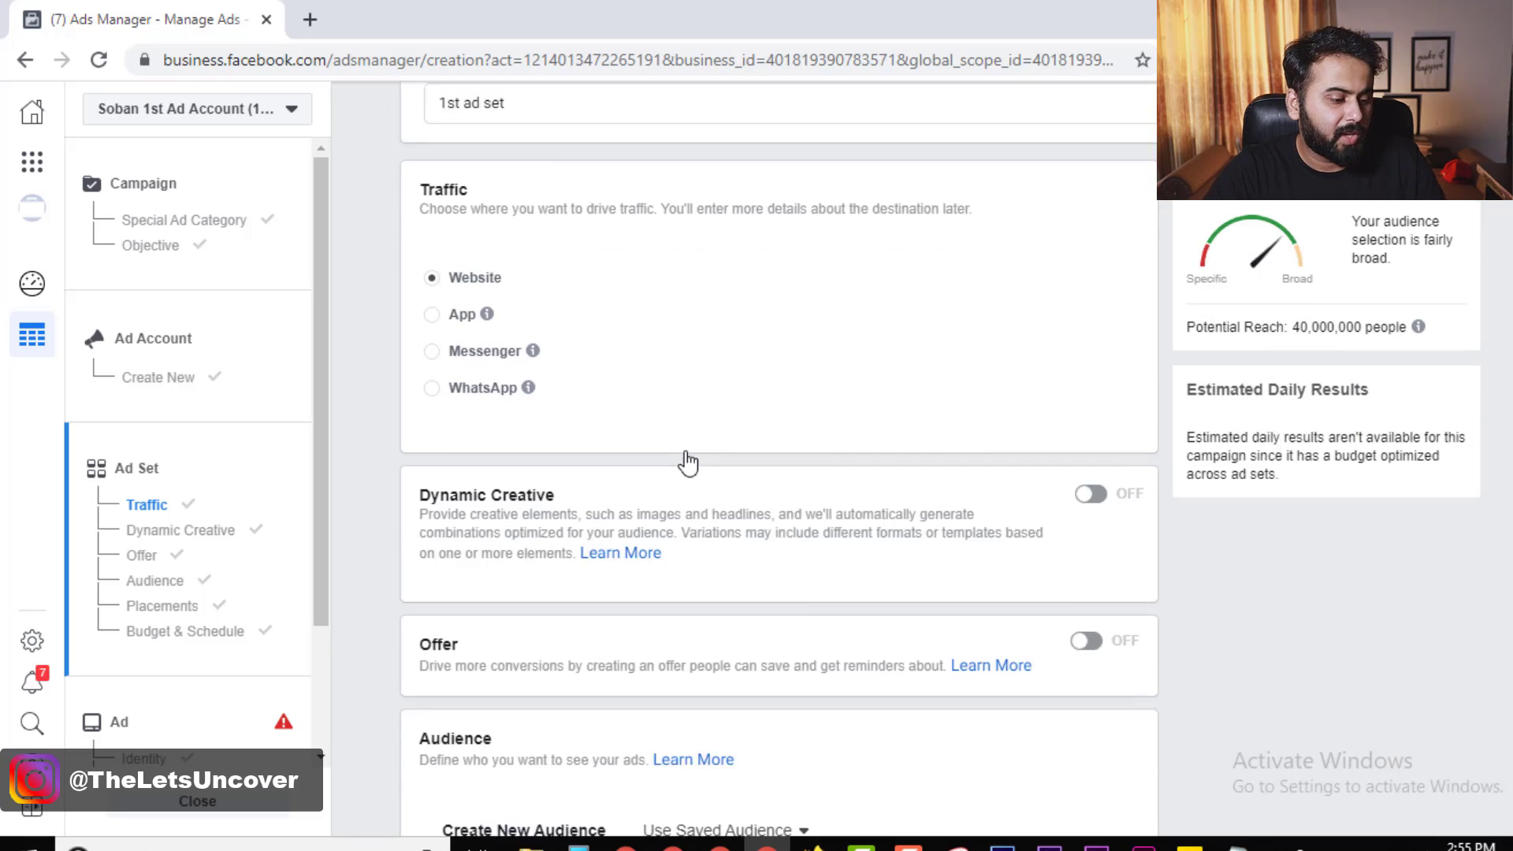
Replace Pakistan with Atlanta, Georgia (+25mi) as the location, reaching 3,800,000 people
scroll(662, 524, "down", 1)
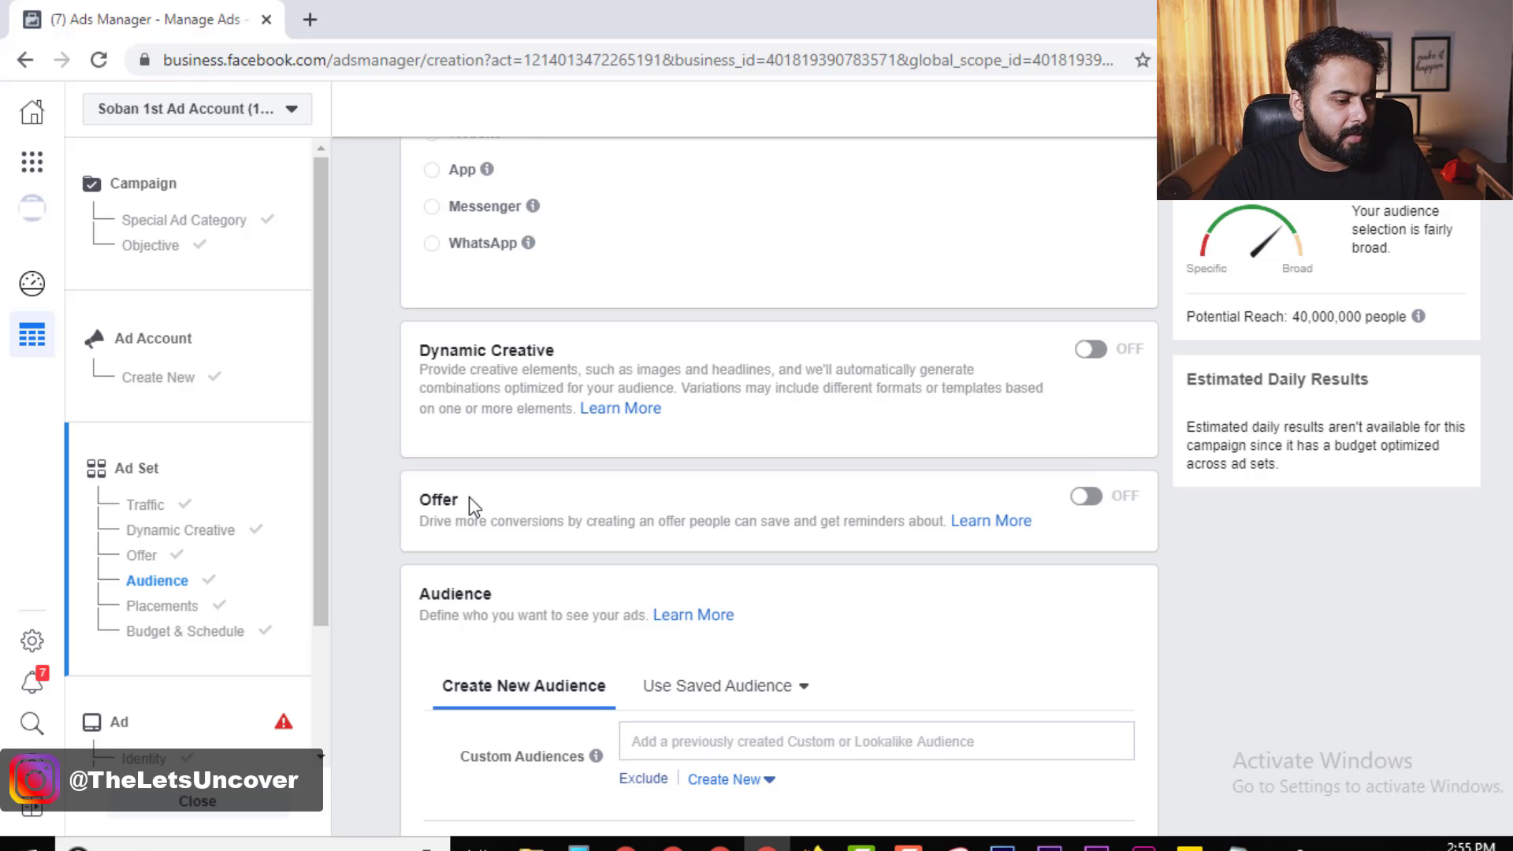
scroll(469, 497, "down", 3)
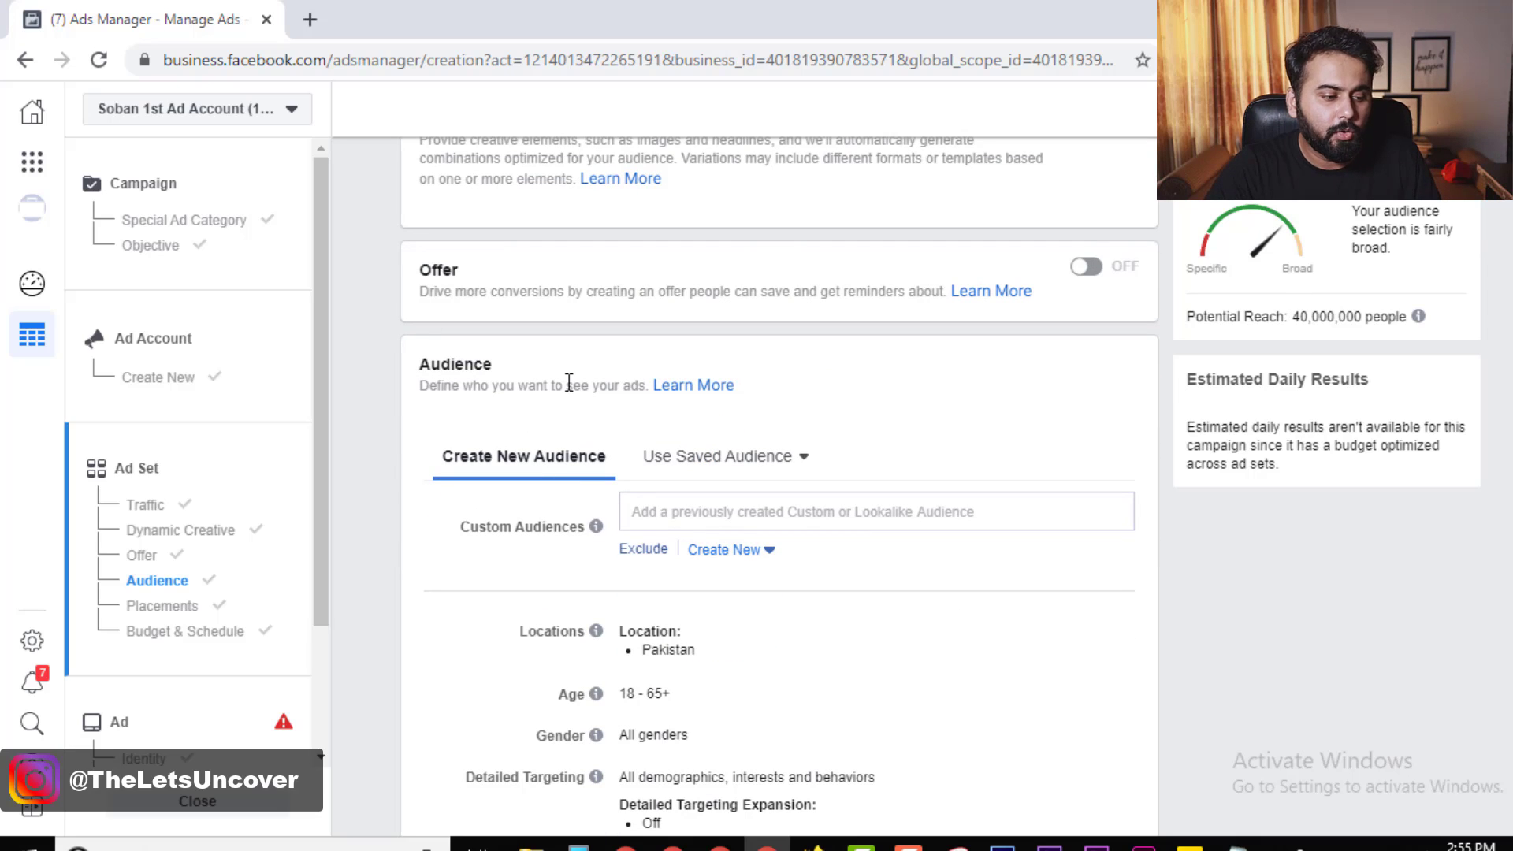
scroll(573, 359, "down", 3)
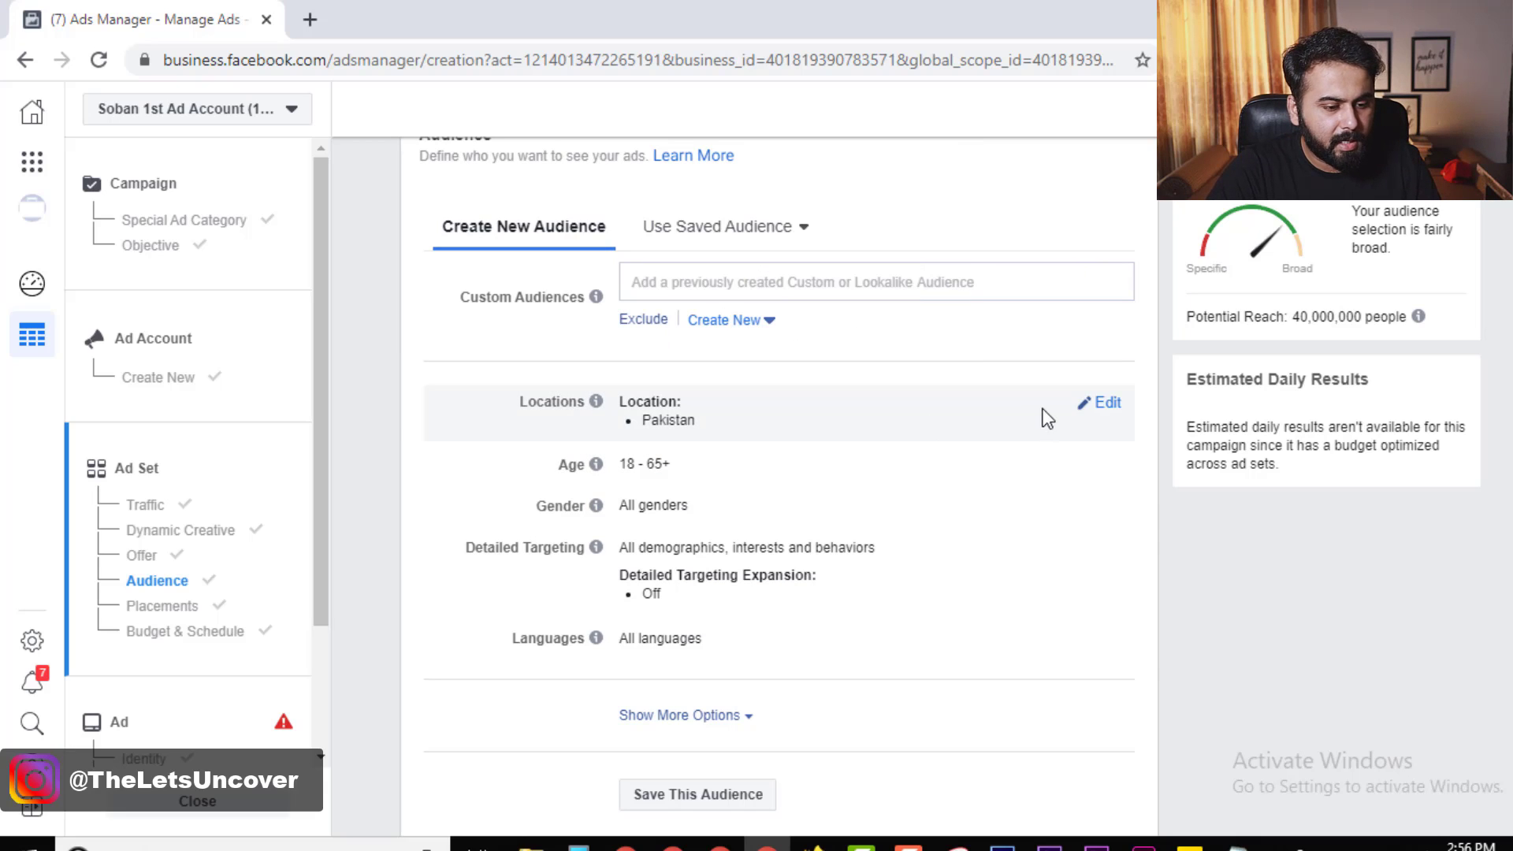
left_click(1104, 407)
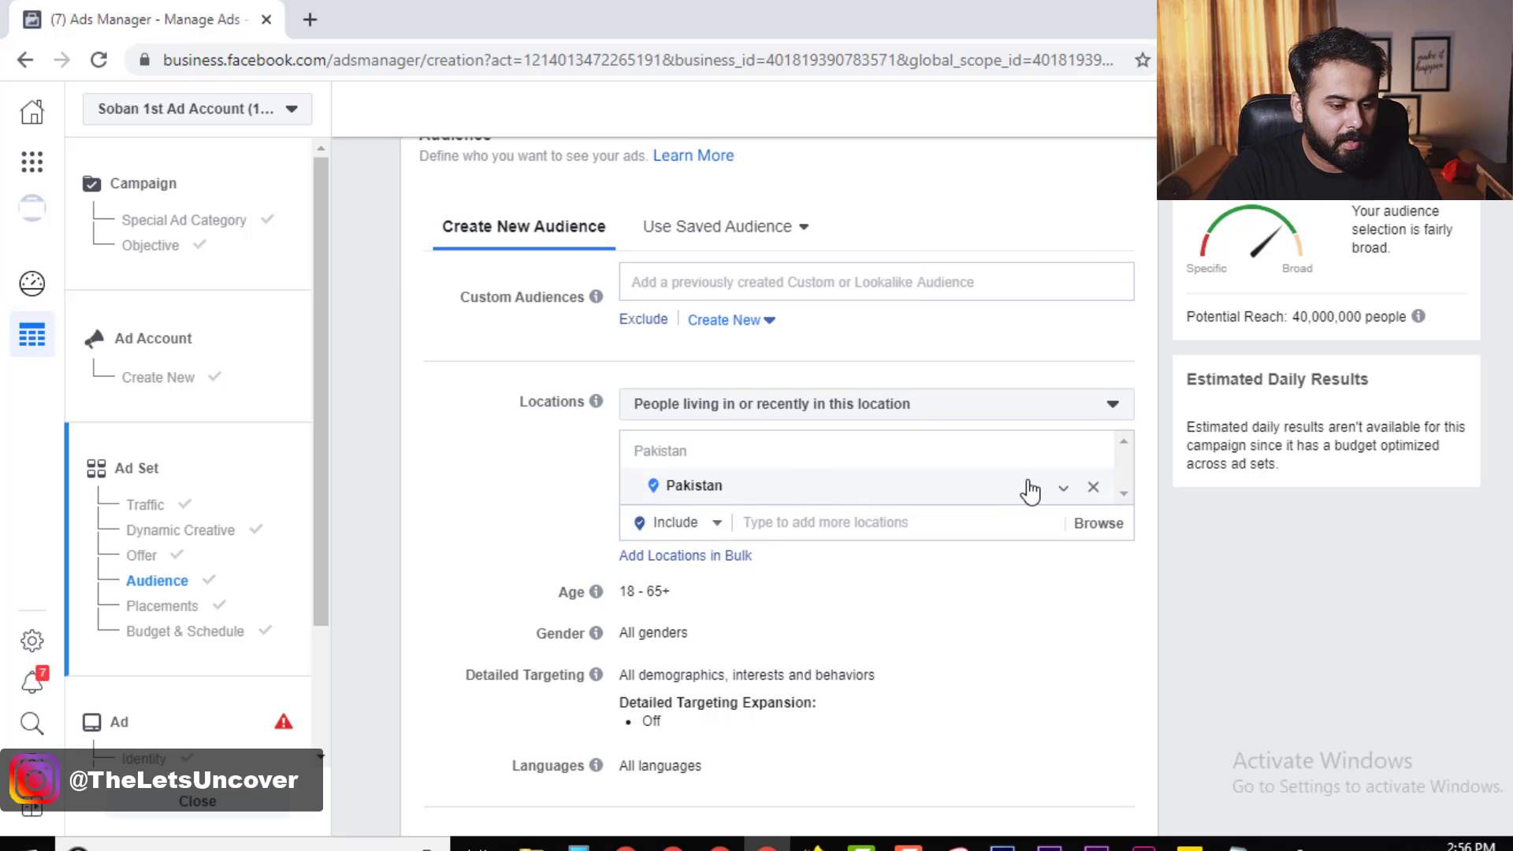
left_click(1093, 487)
left_click(803, 525)
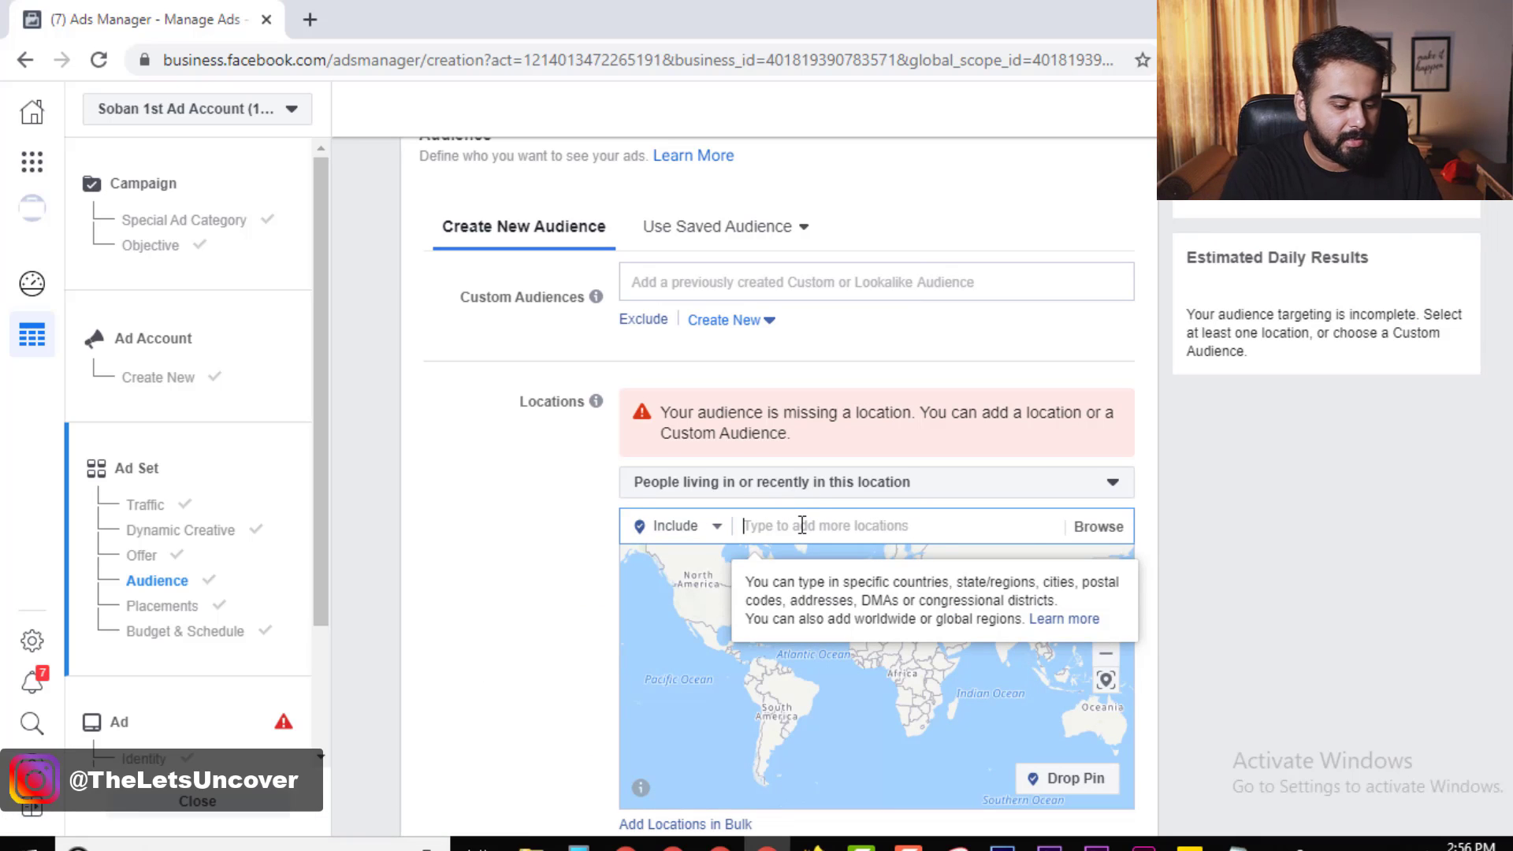
type("united states")
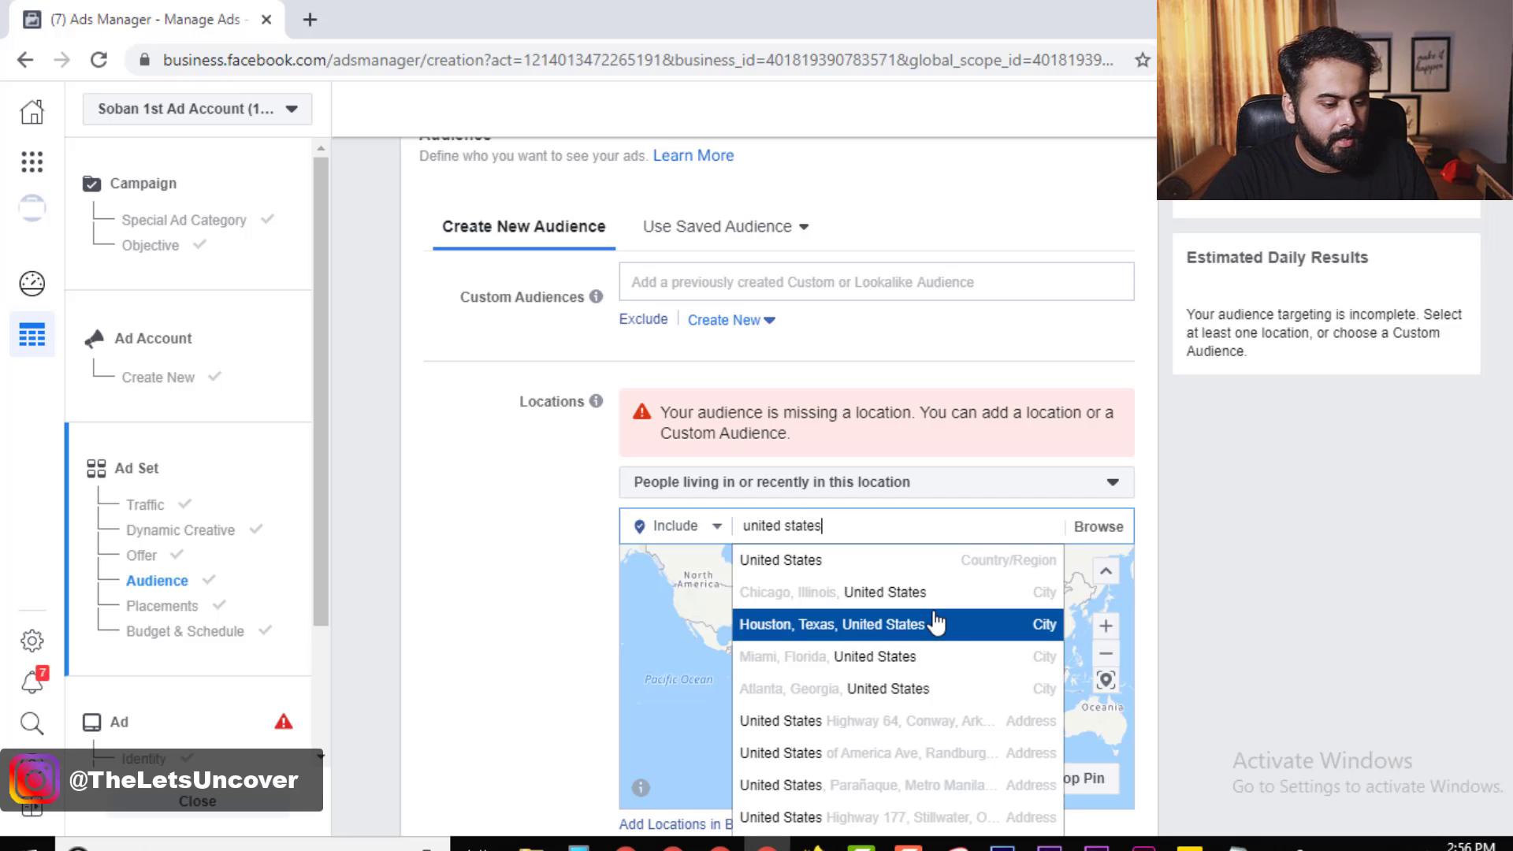
scroll(882, 646, "down", 2)
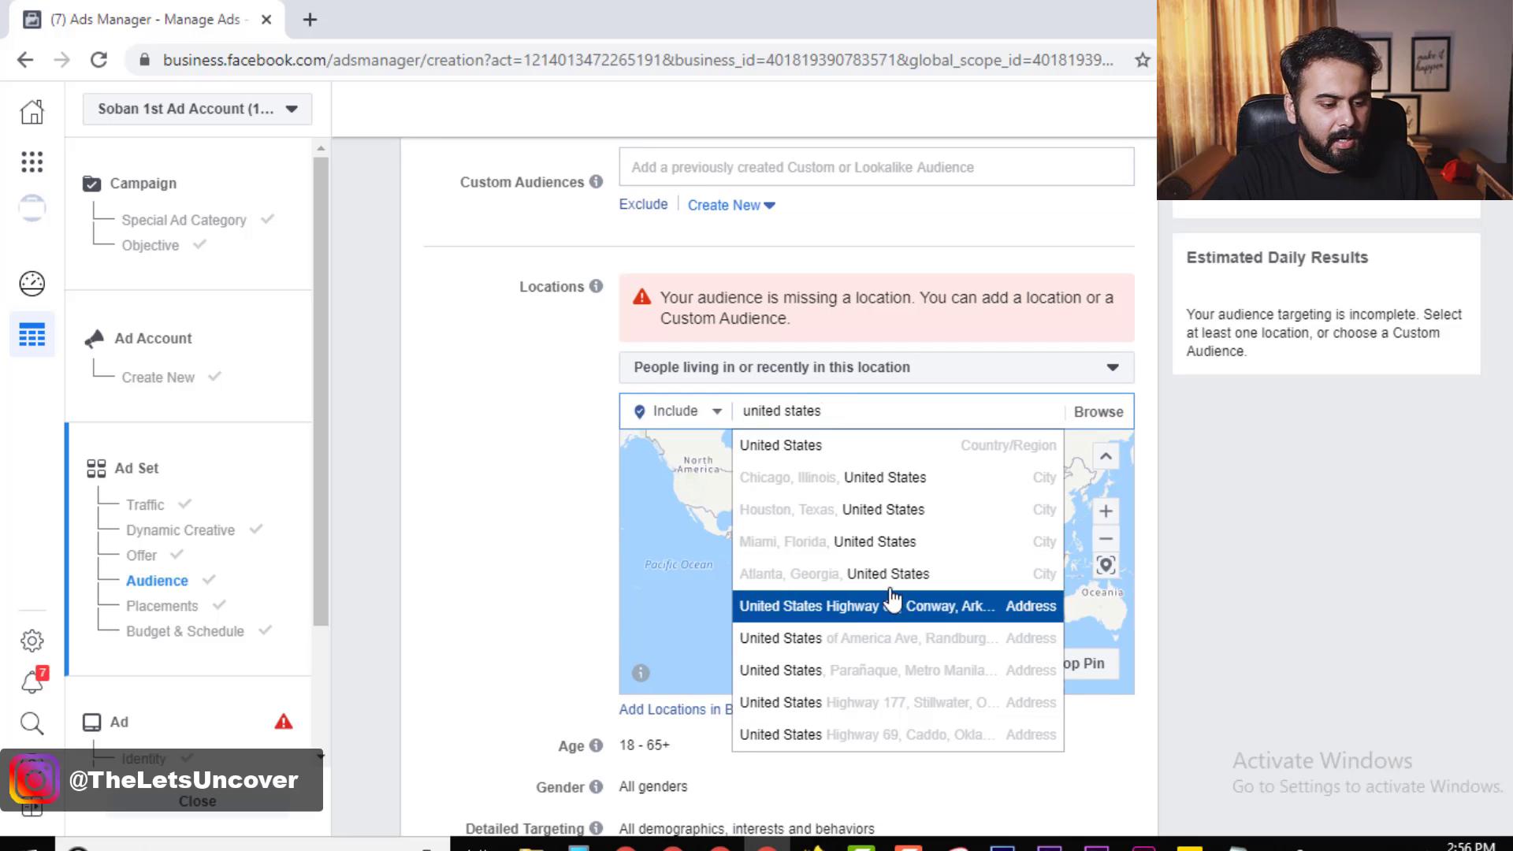
left_click(910, 581)
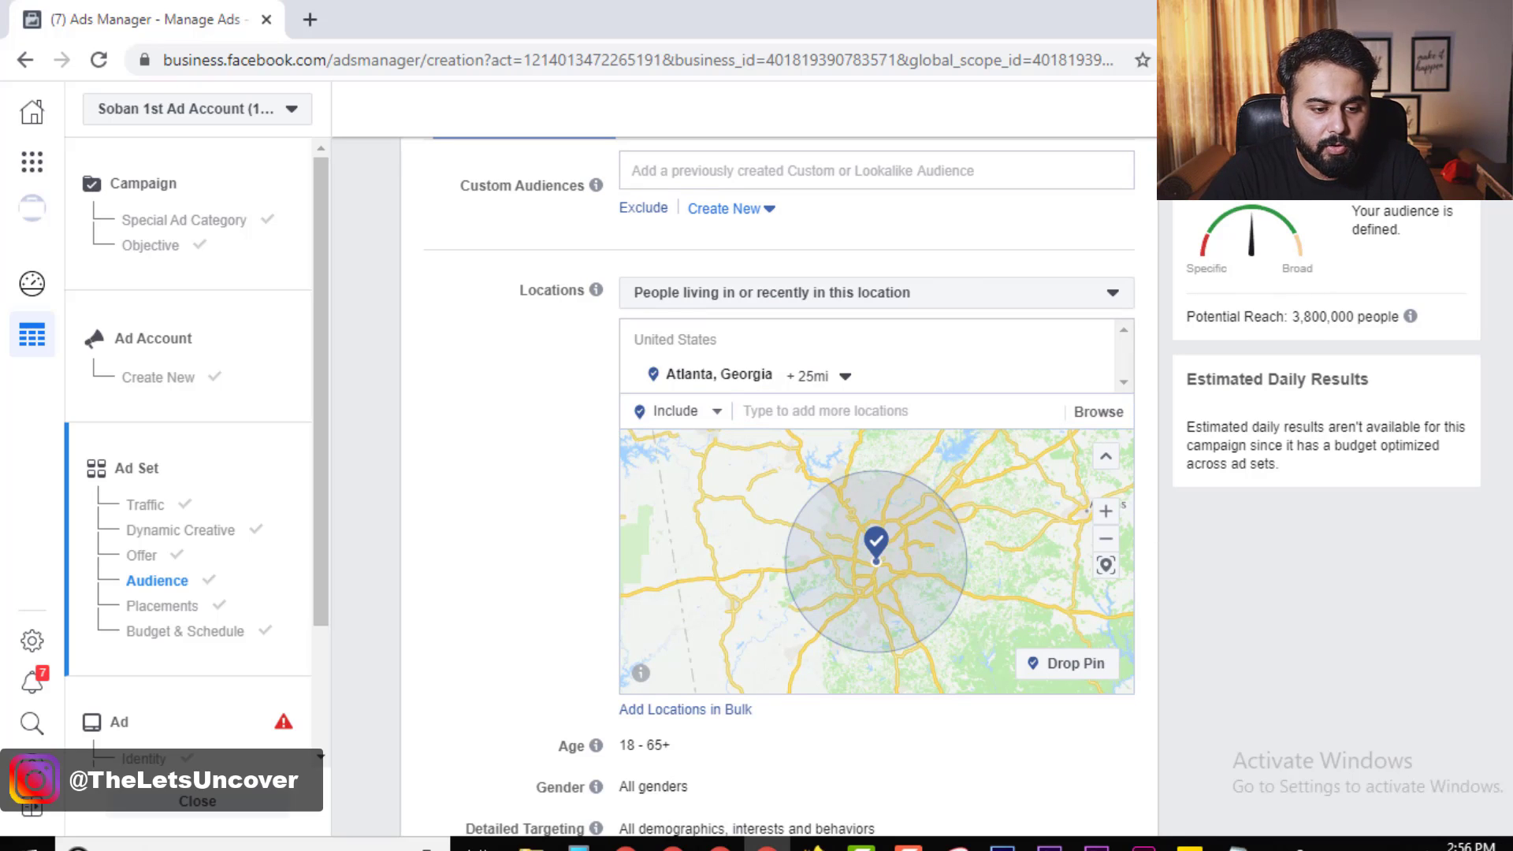
left_click_drag(1352, 211, 1393, 225)
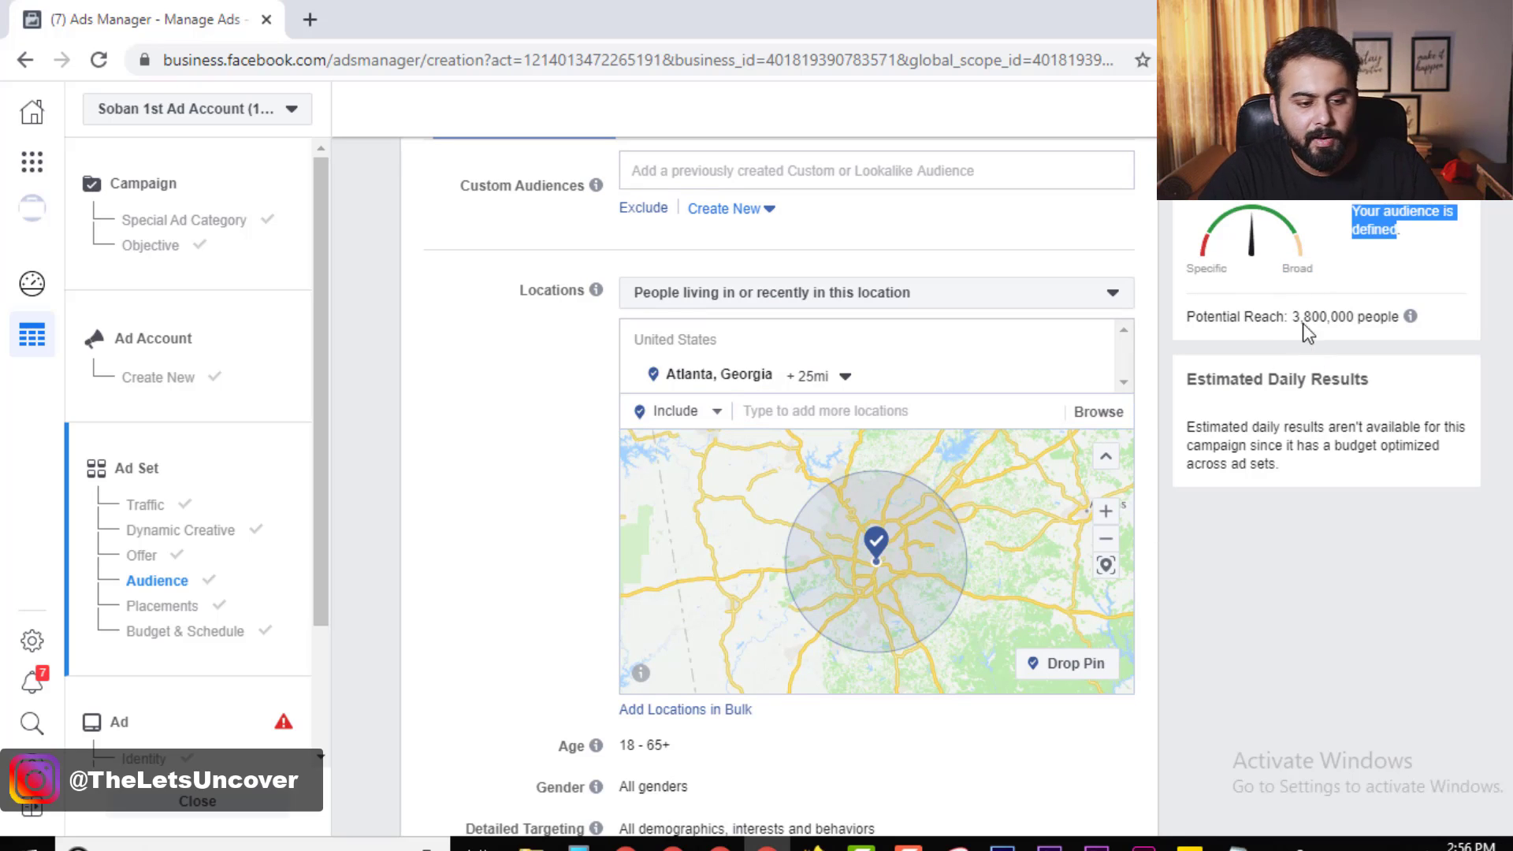
left_click_drag(1289, 315, 1383, 340)
Narrow the audience age range to 18–35, keeping minimum 18 and choosing maximum 35
scroll(1129, 518, "down", 4)
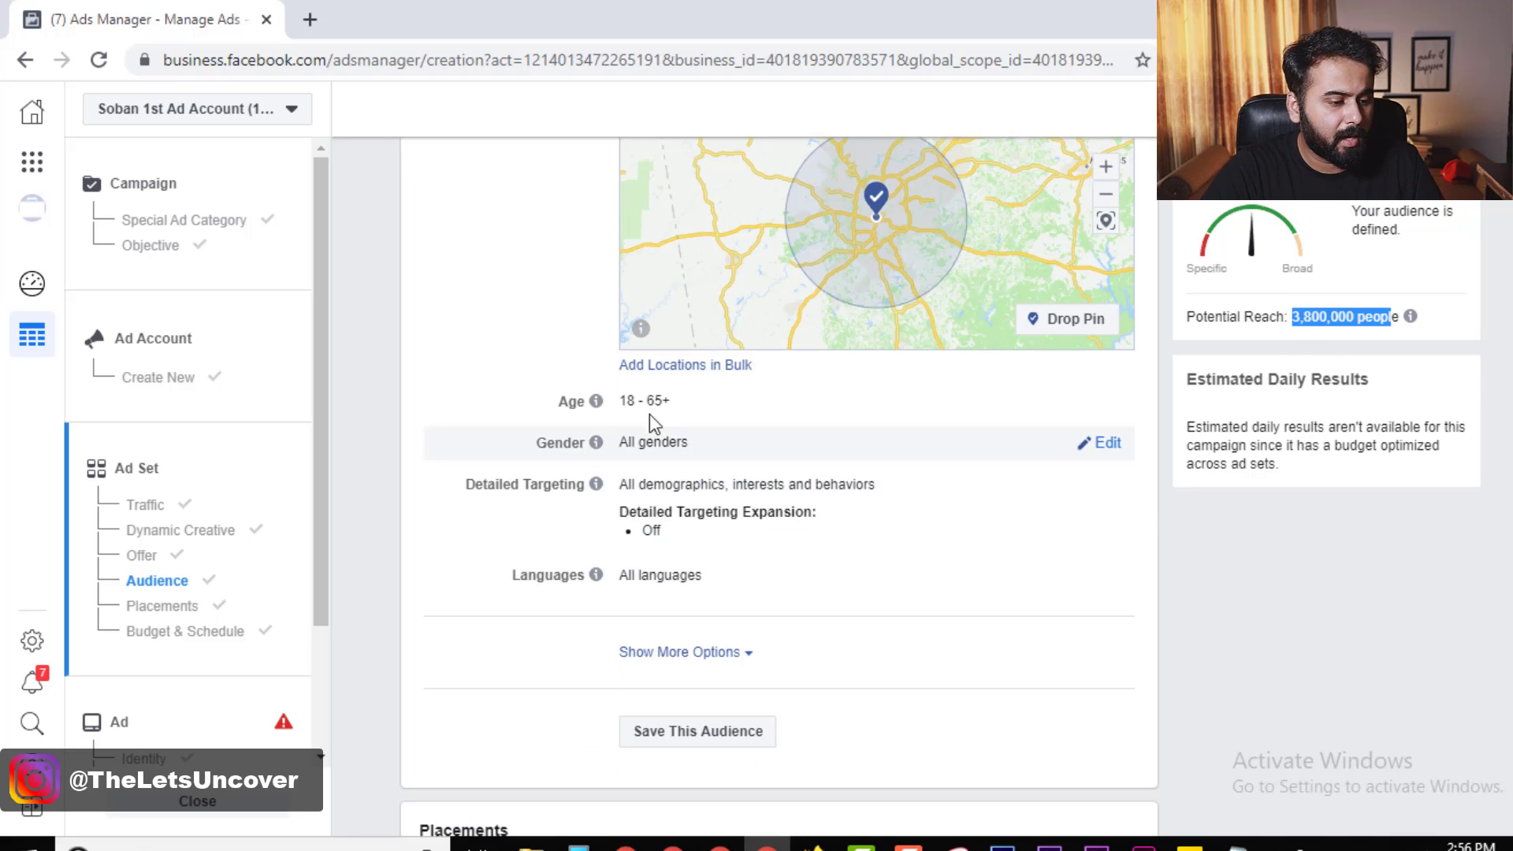
left_click(1107, 403)
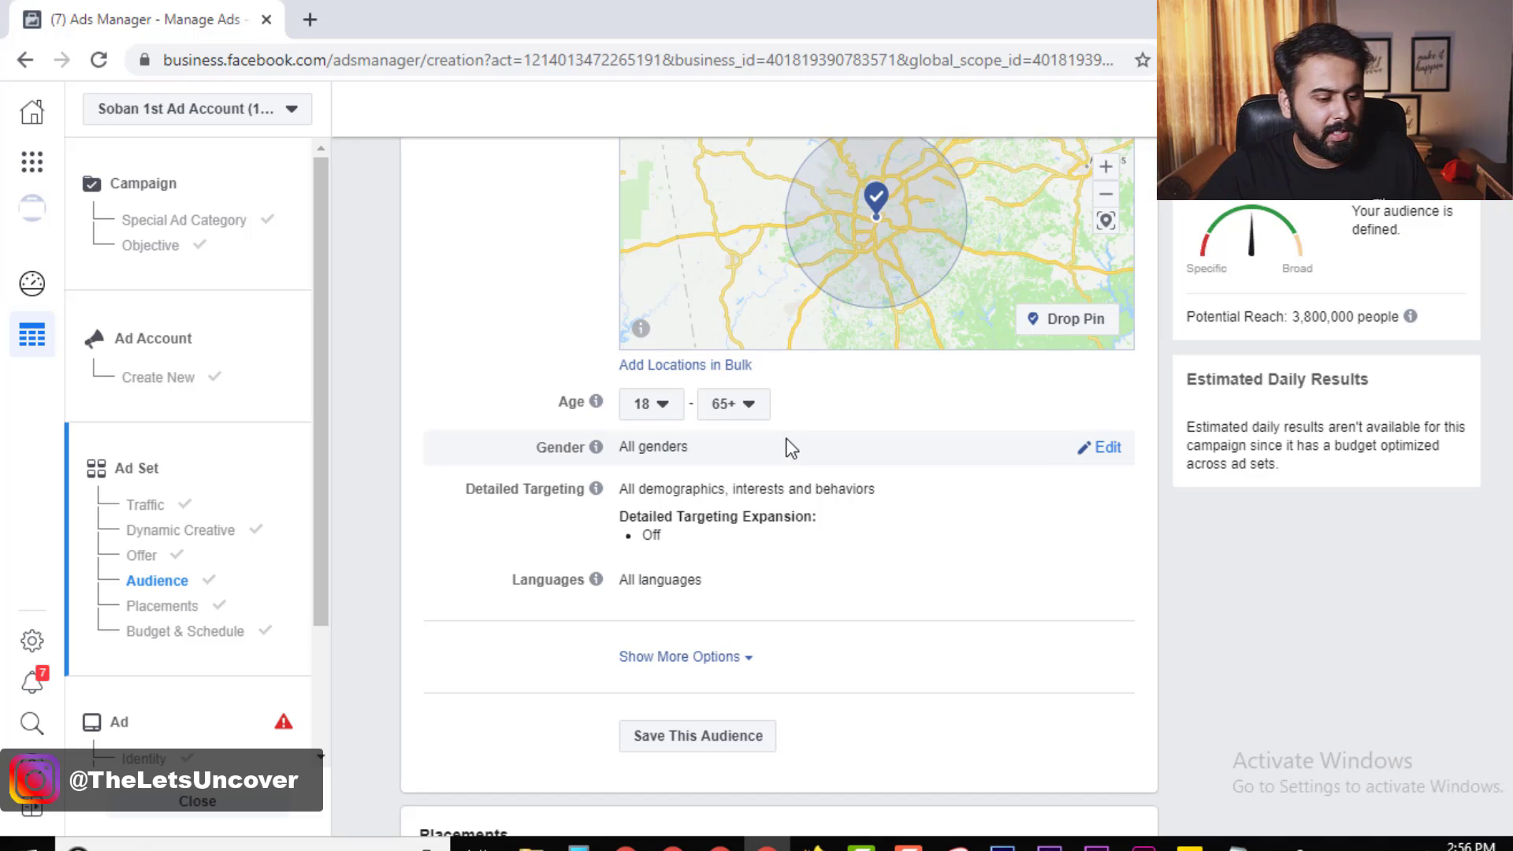
left_click(654, 405)
left_click(664, 598)
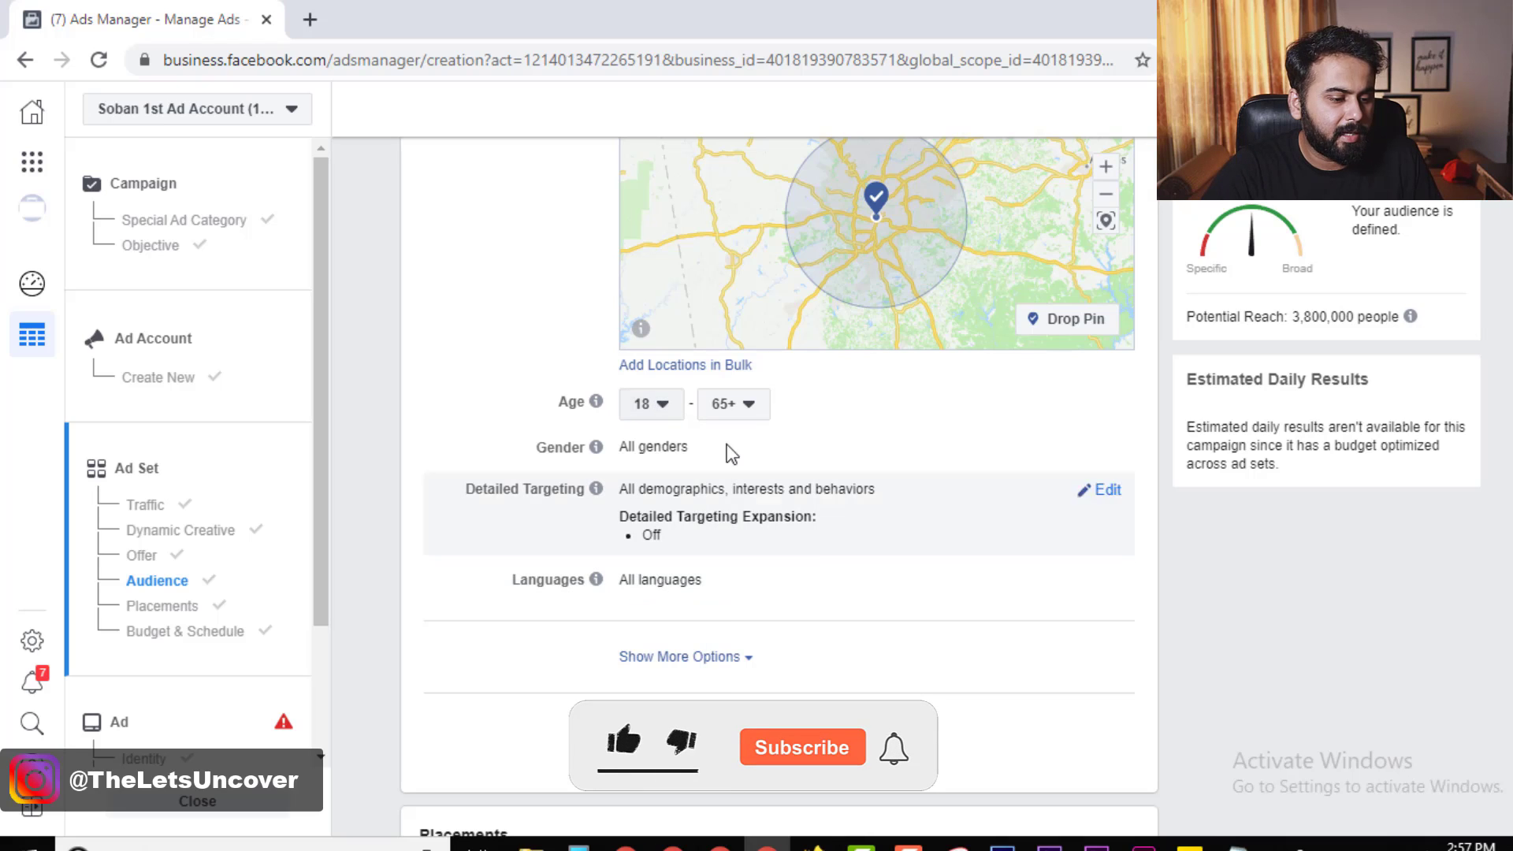
left_click(733, 404)
scroll(753, 598, "up", 3)
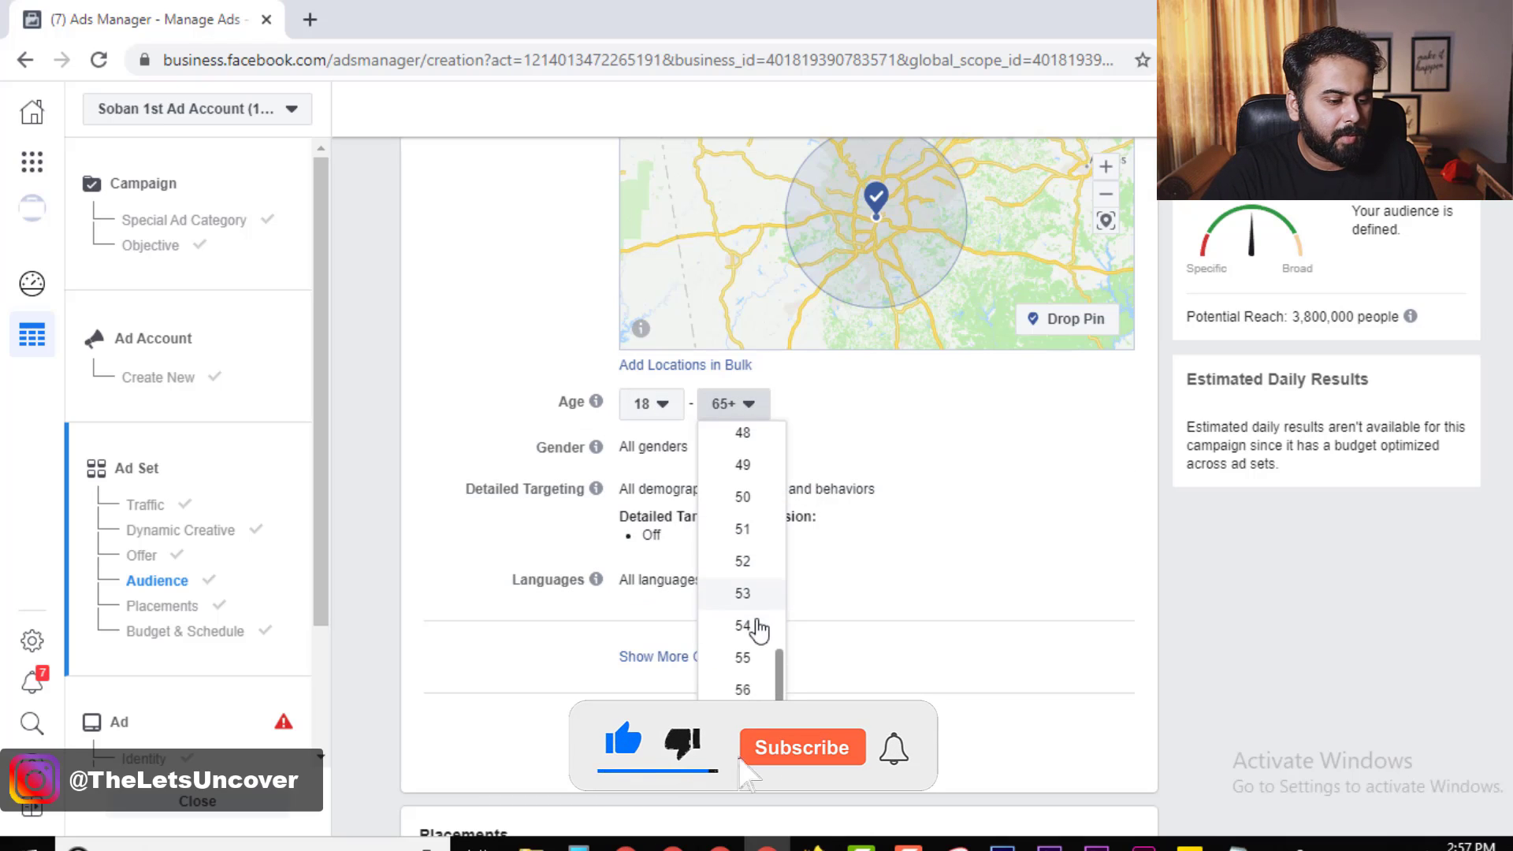
scroll(758, 627, "up", 5)
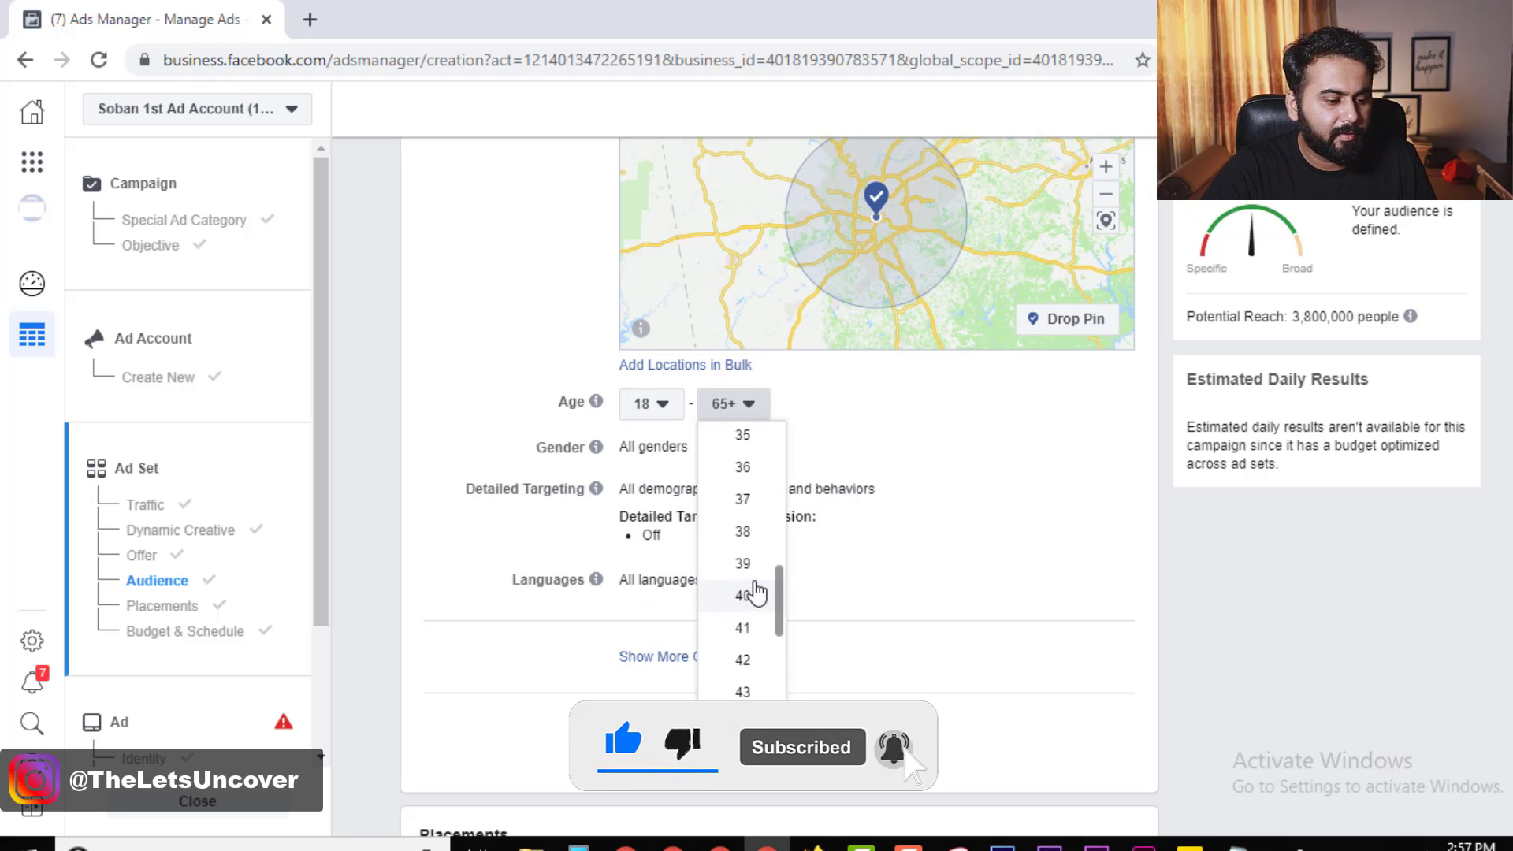
scroll(752, 587, "up", 1)
left_click(763, 484)
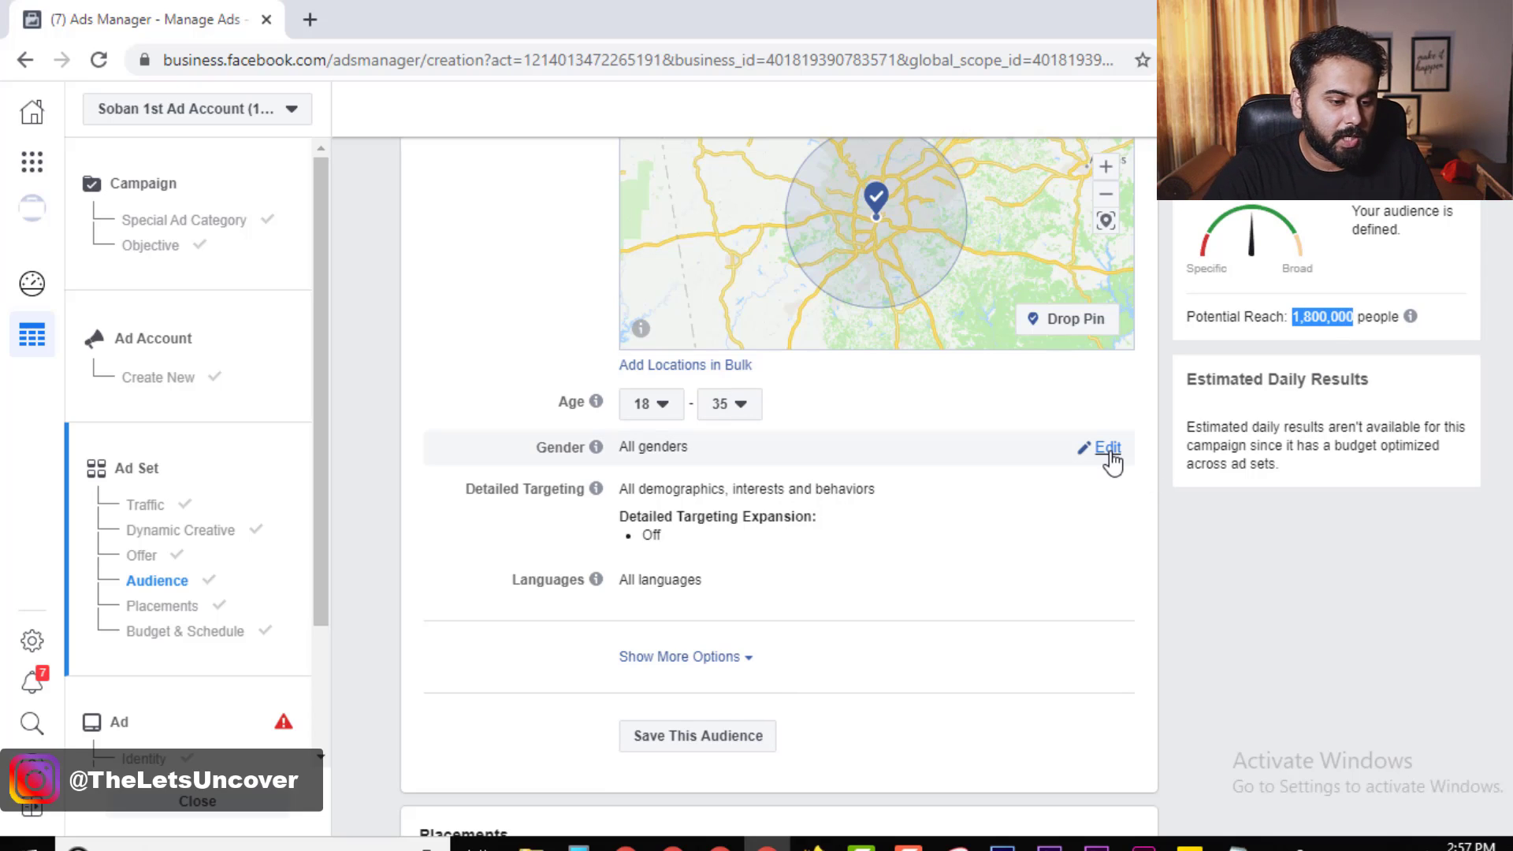
left_click(1108, 451)
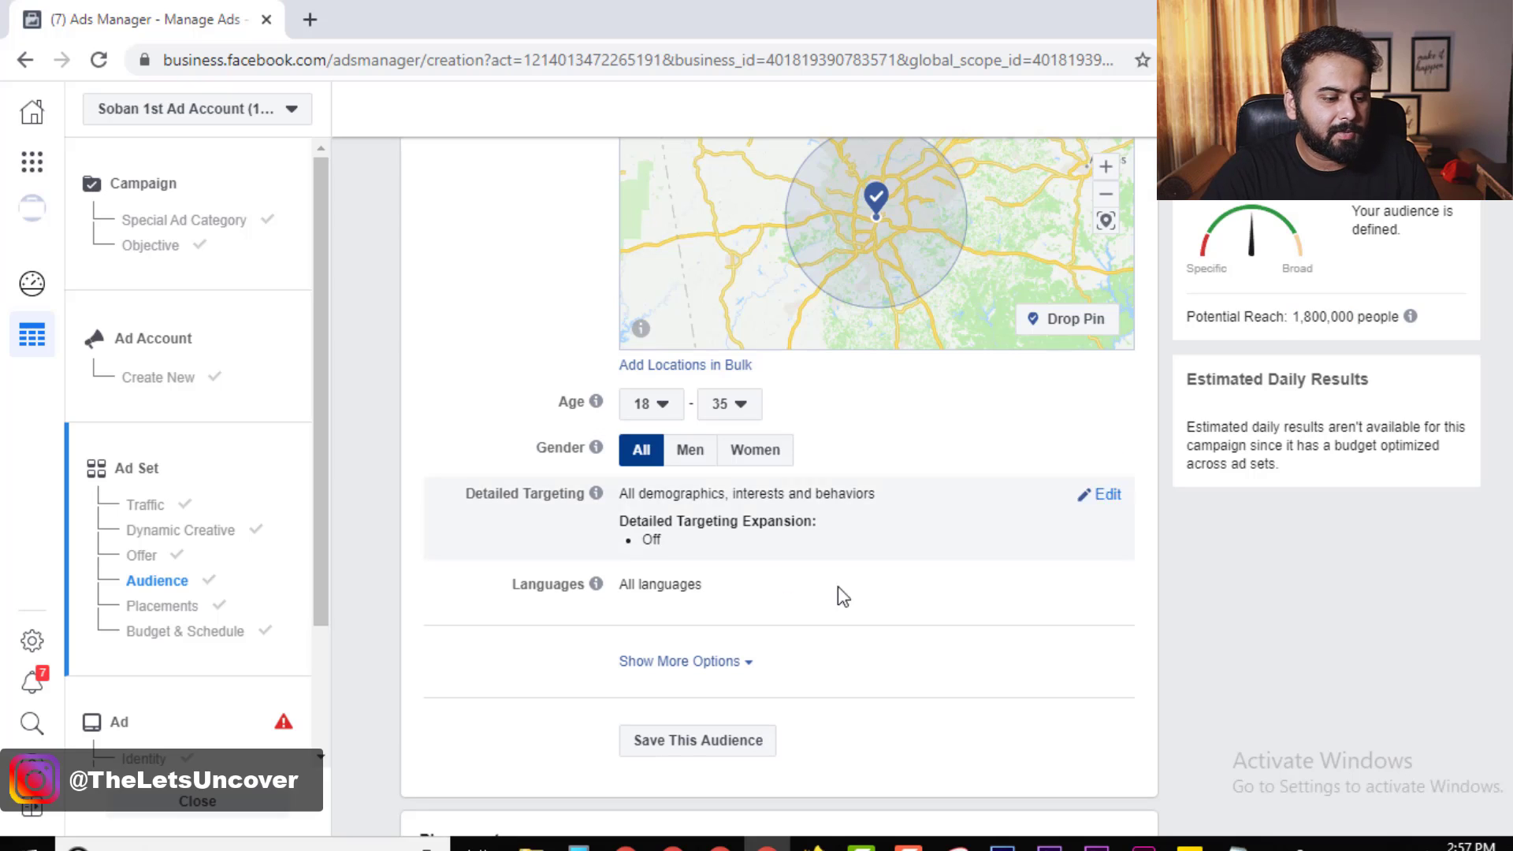
left_click(708, 463)
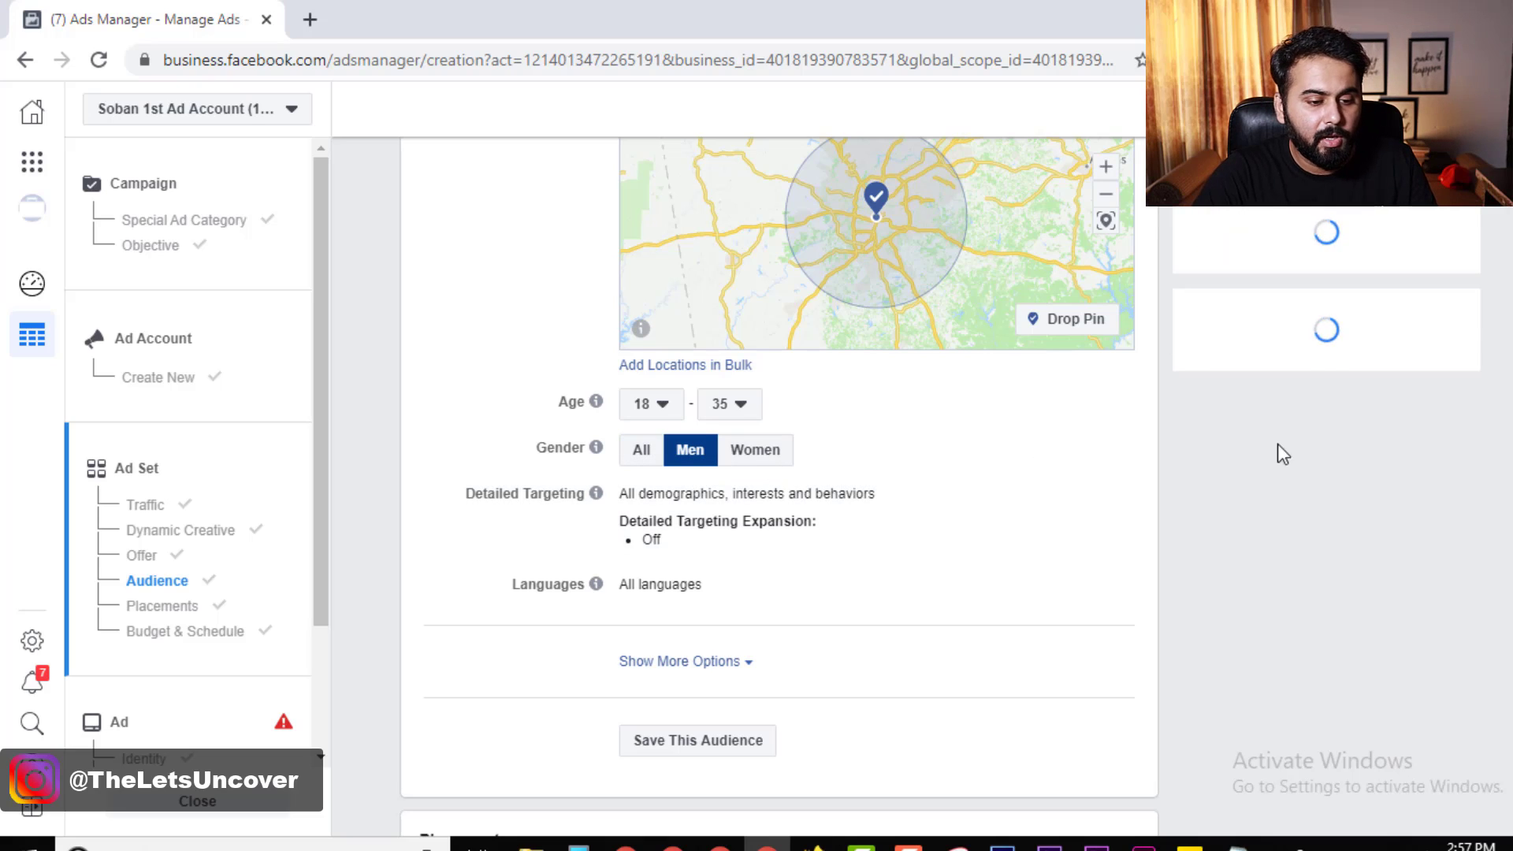
left_click_drag(1338, 316, 1385, 316)
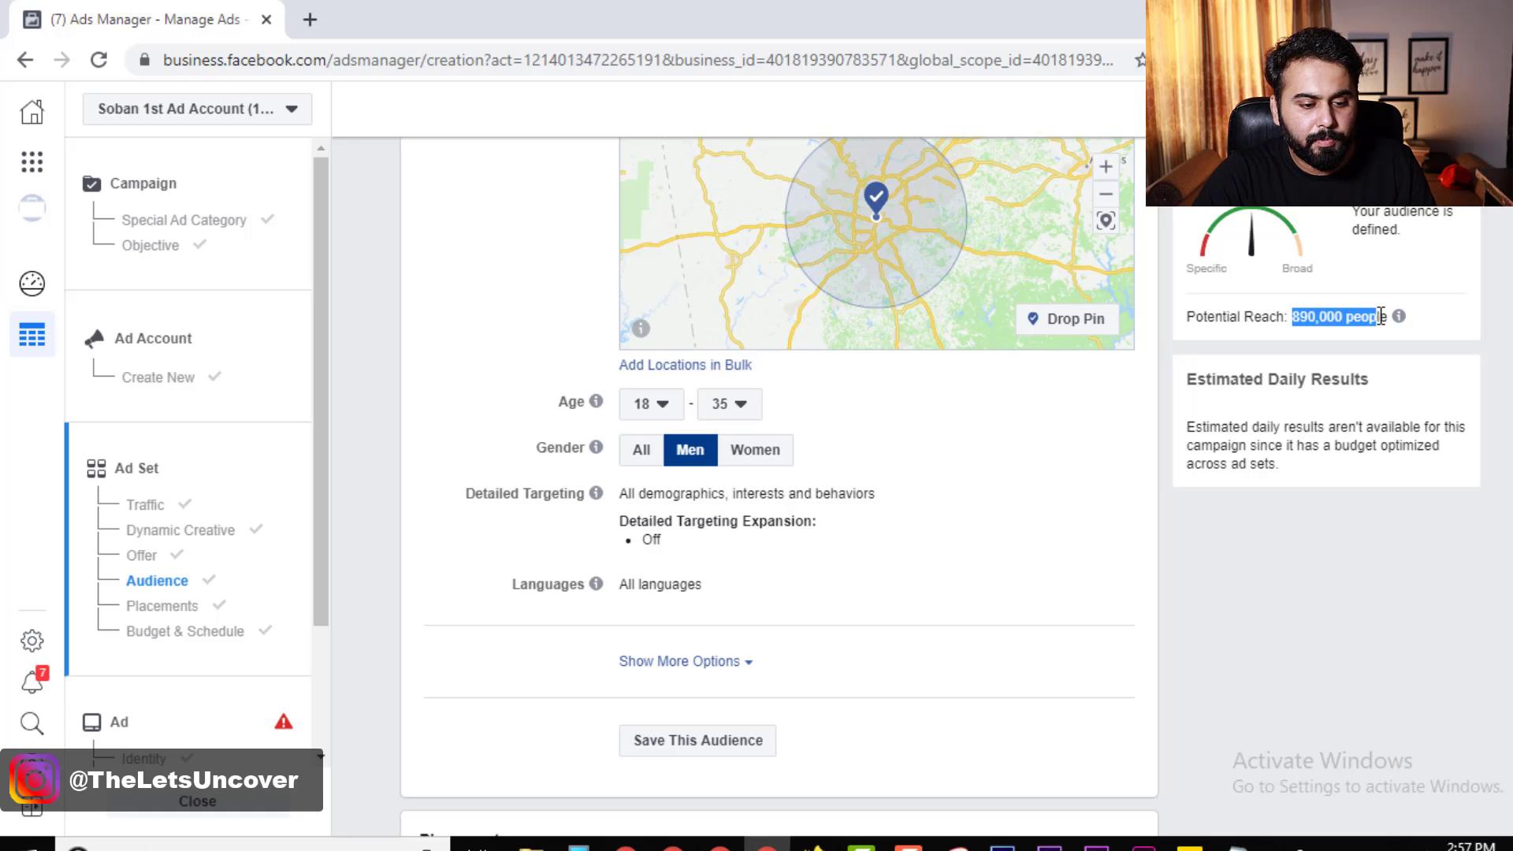
left_click(1289, 316)
left_click_drag(1292, 316, 1387, 316)
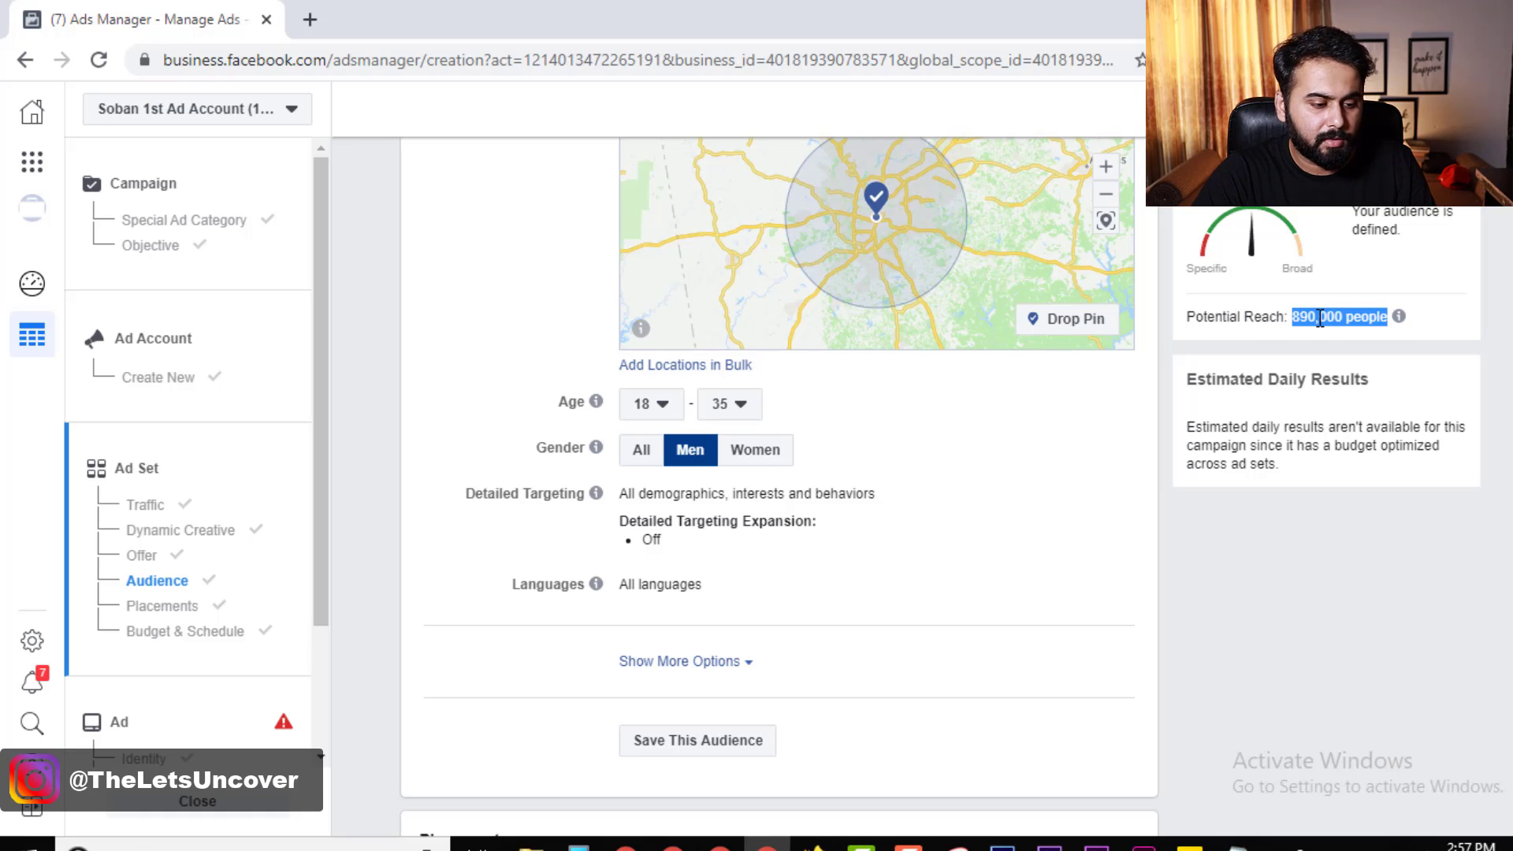
left_click(867, 473)
scroll(995, 469, "down", 2)
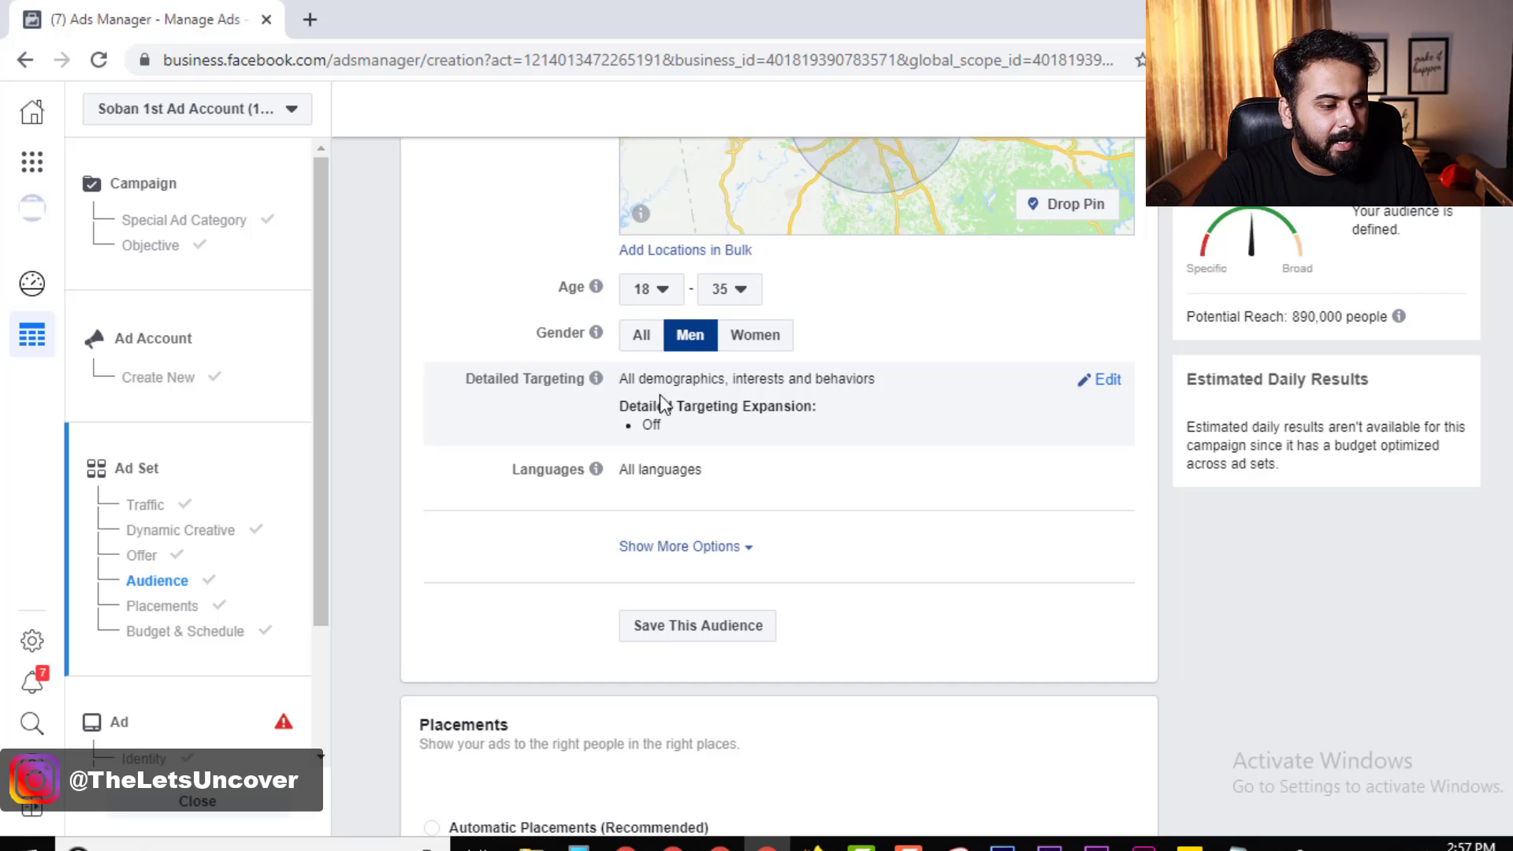
Add Student, Gamer and graduate as detailed targeting interests by searching for each
left_click(1107, 381)
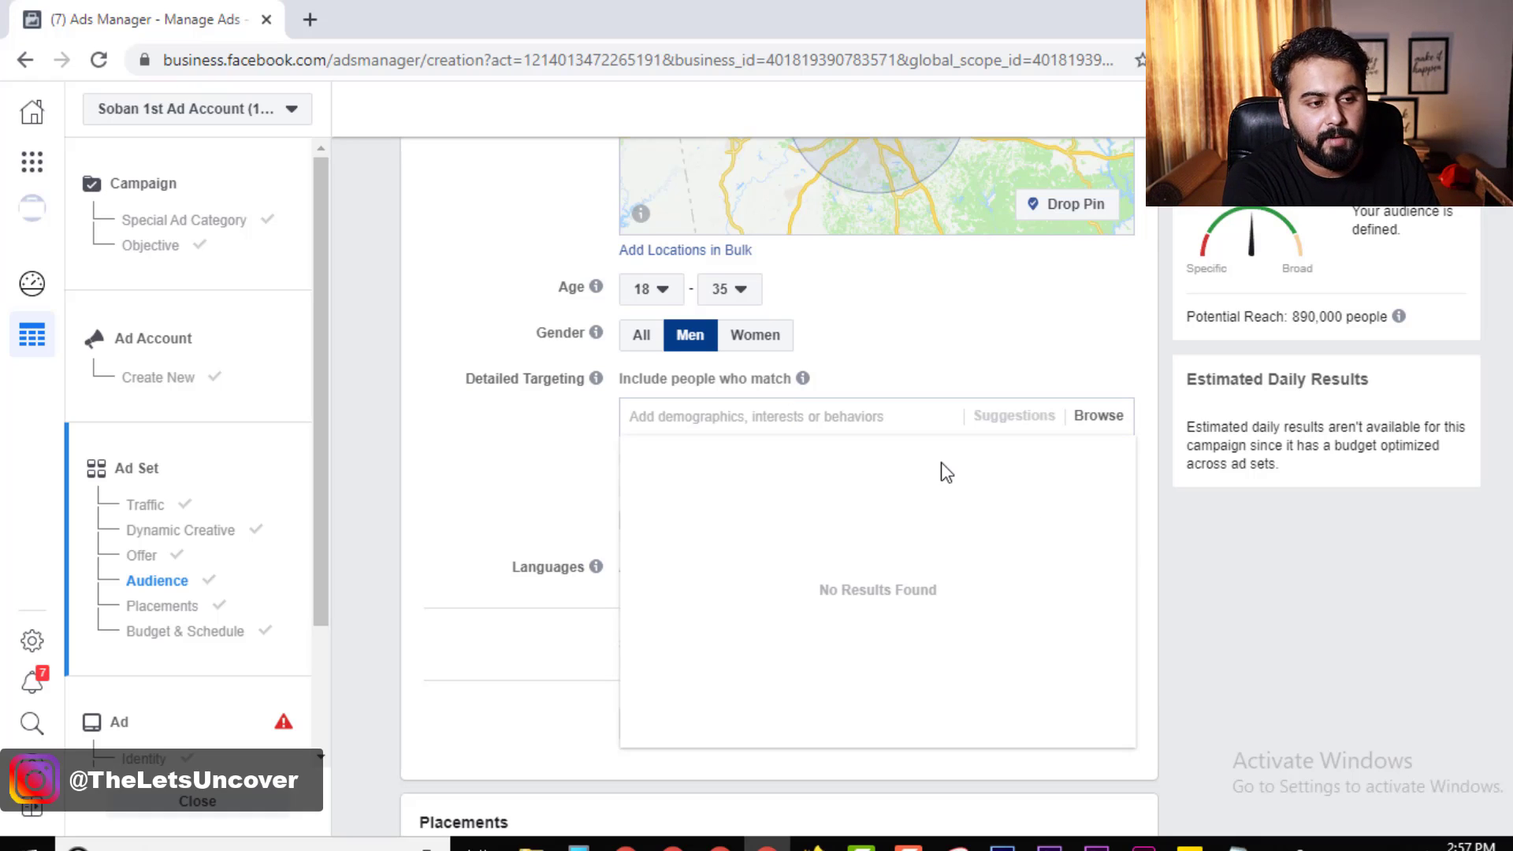
type("co")
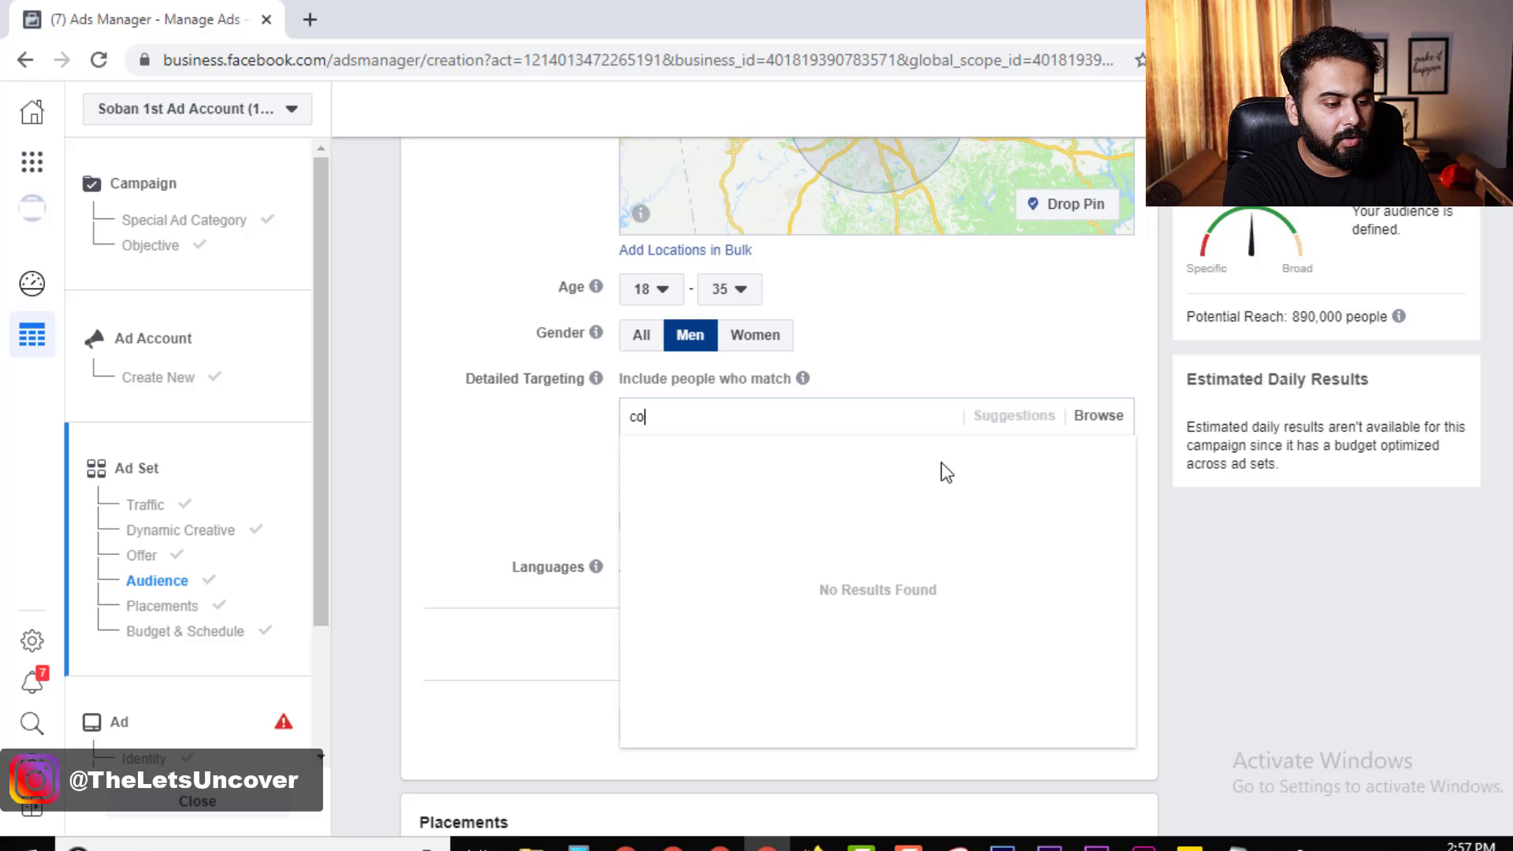
type("llege studen")
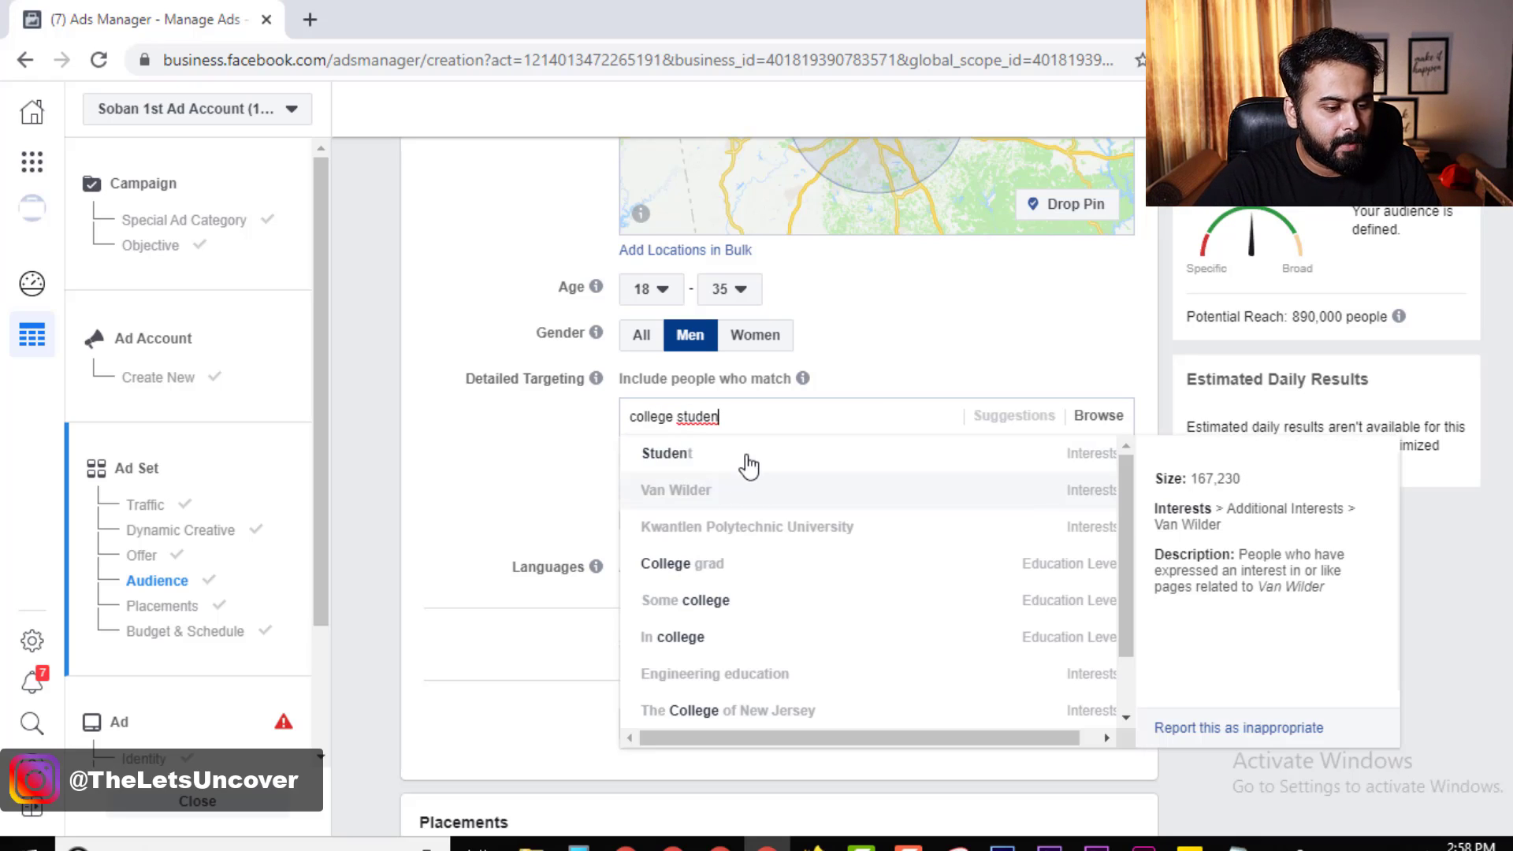
left_click(773, 459)
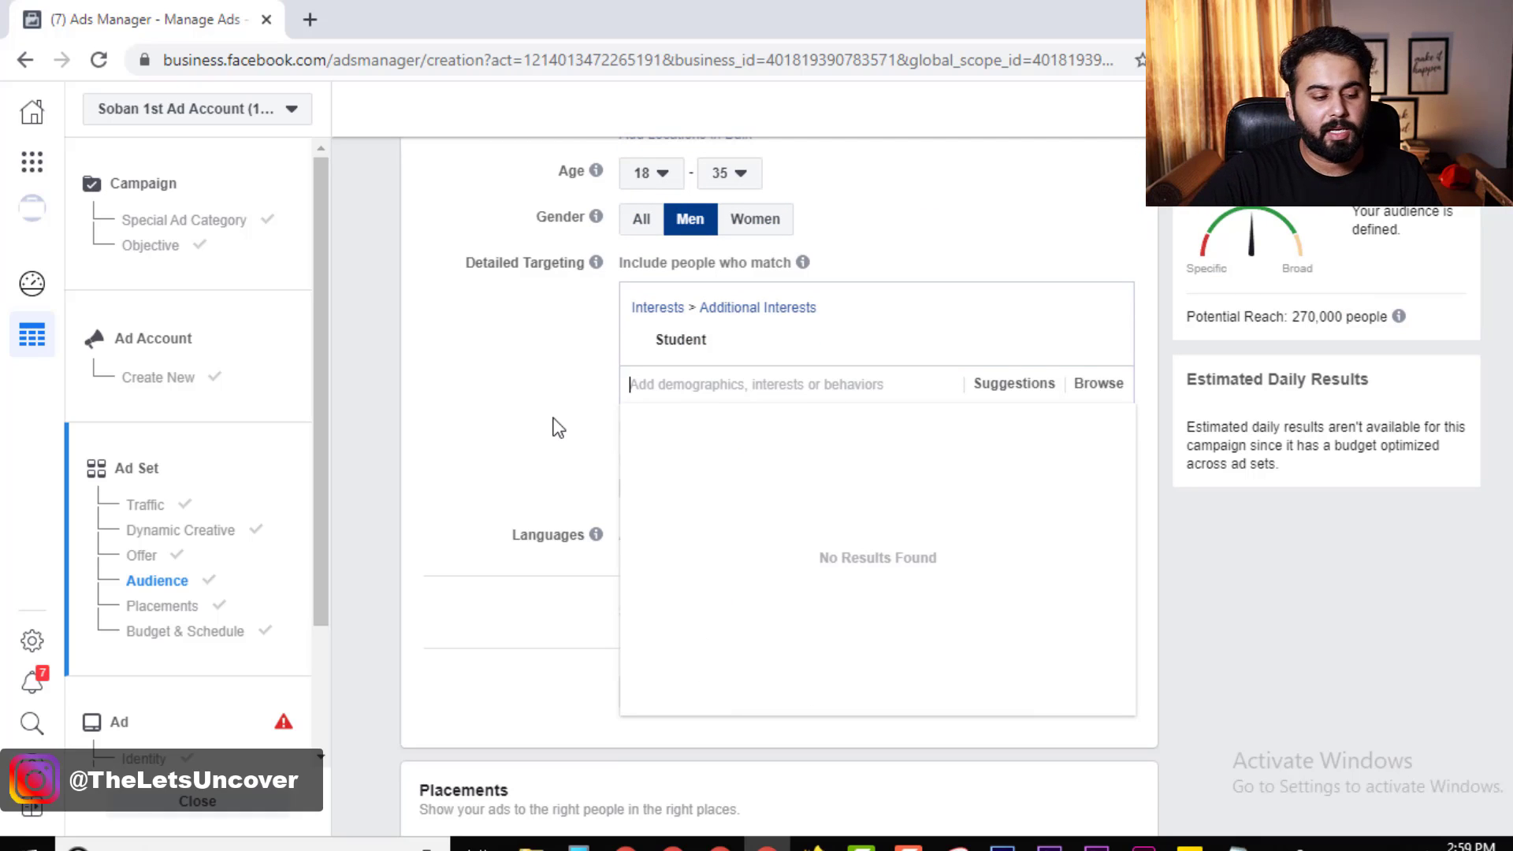
type("gamer")
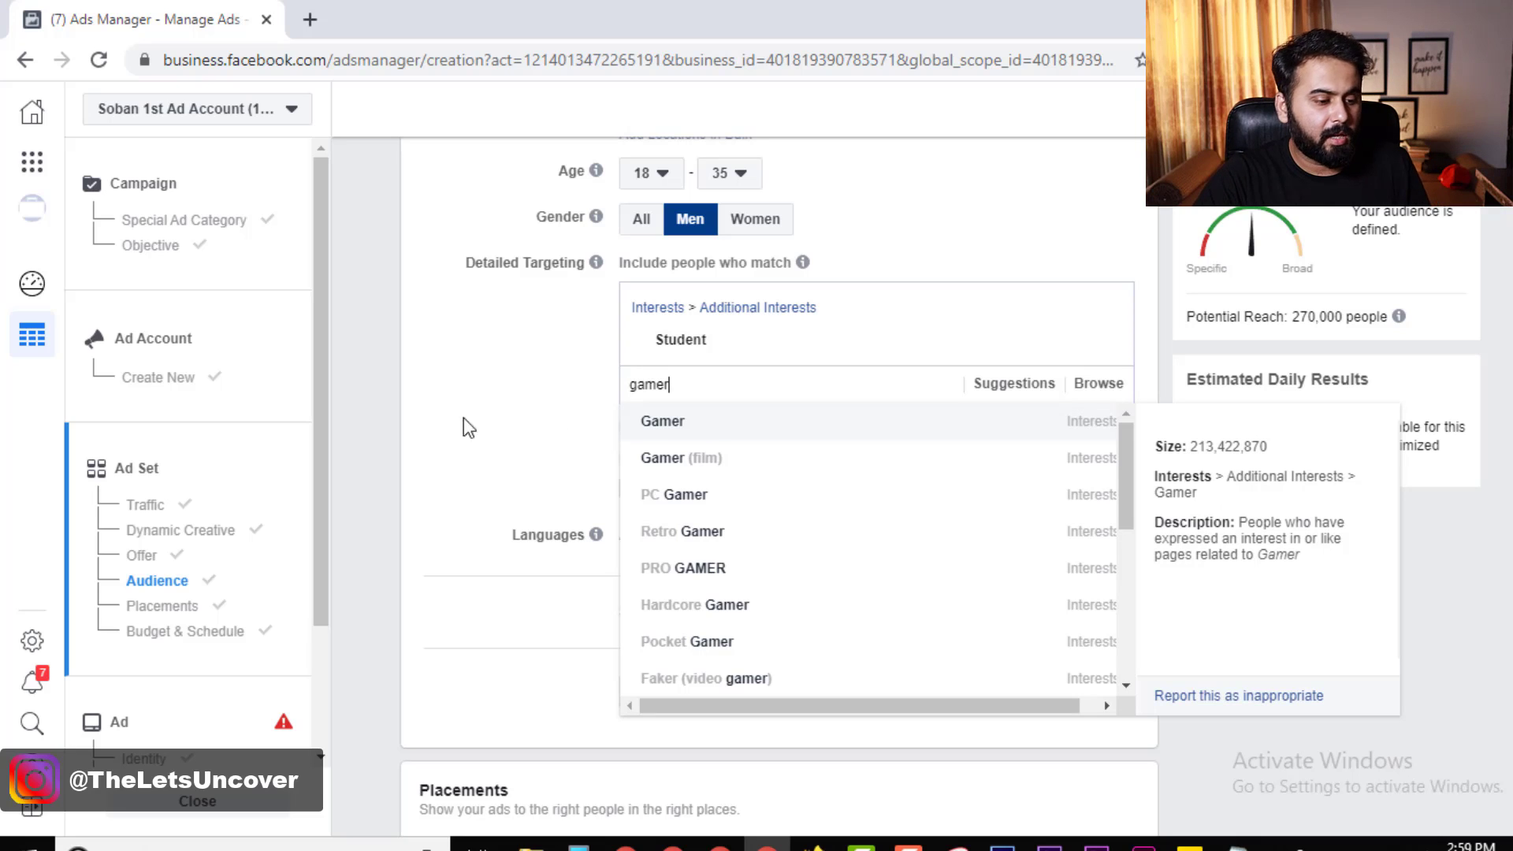
left_click(704, 431)
type("graduate")
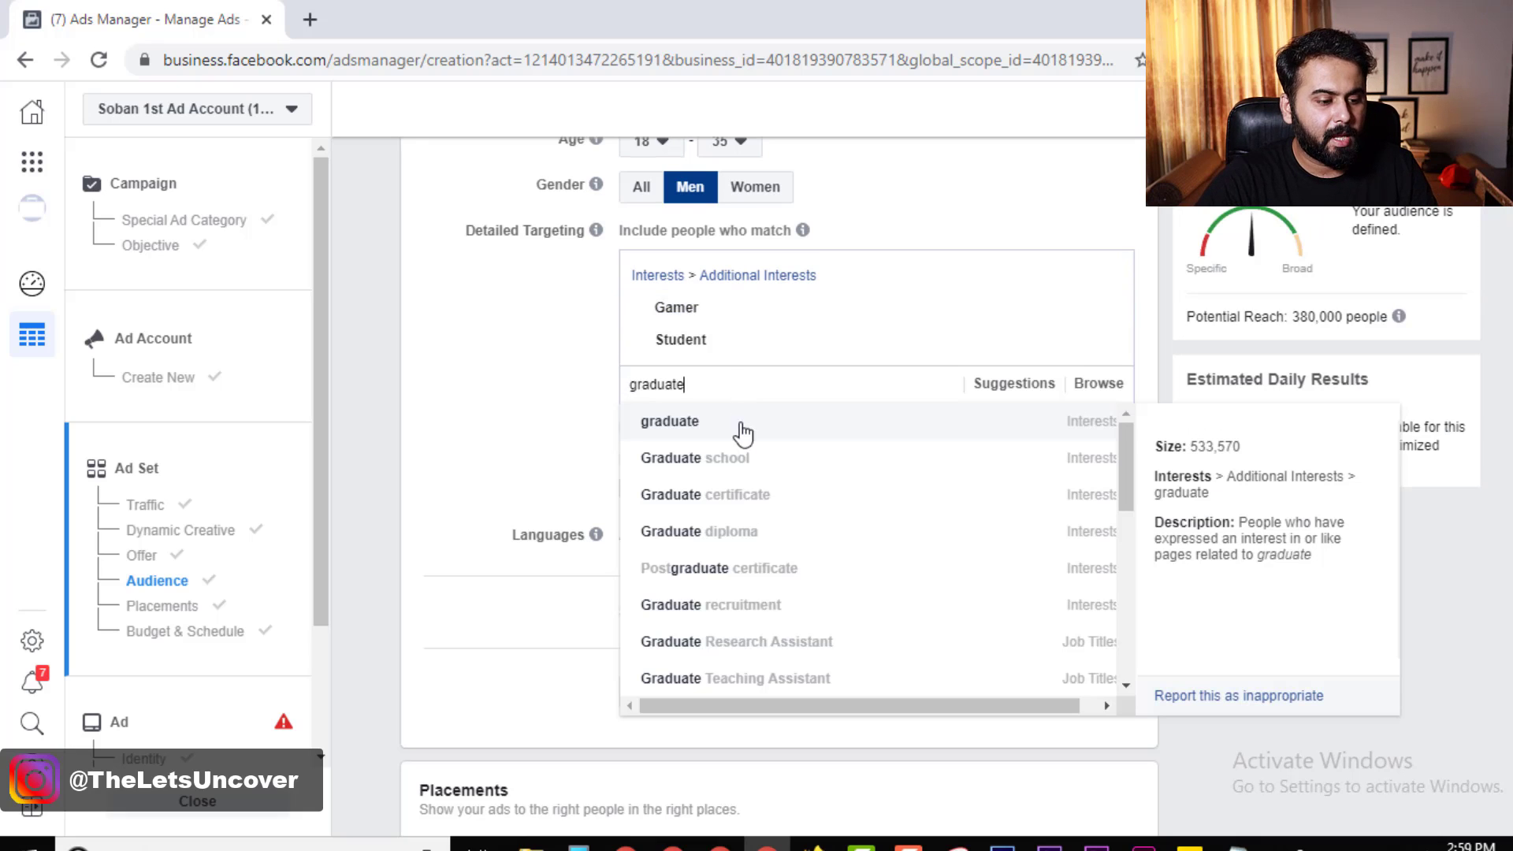
left_click(888, 431)
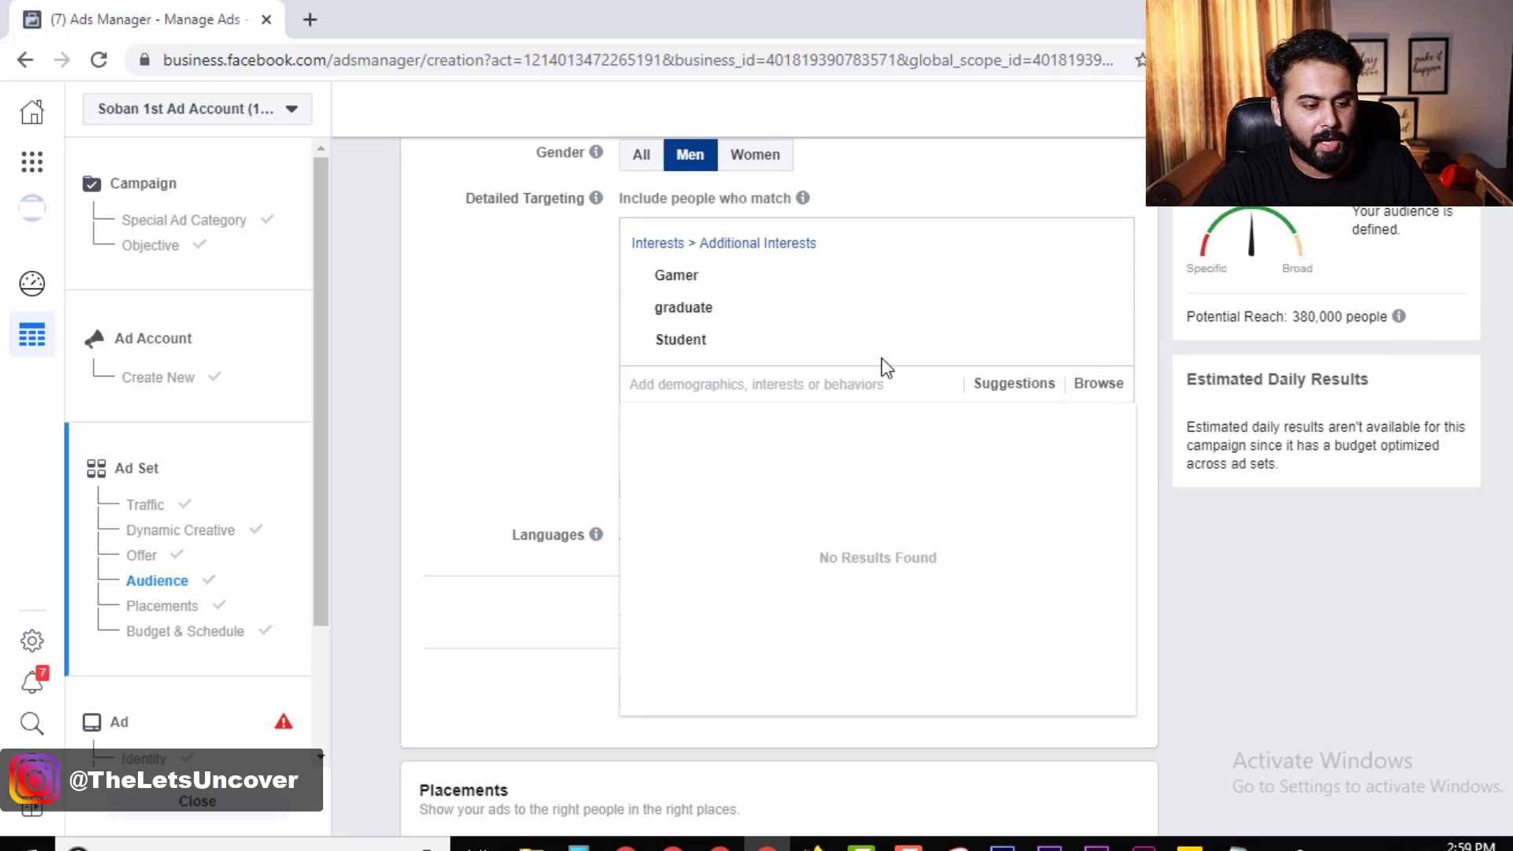
left_click(585, 411)
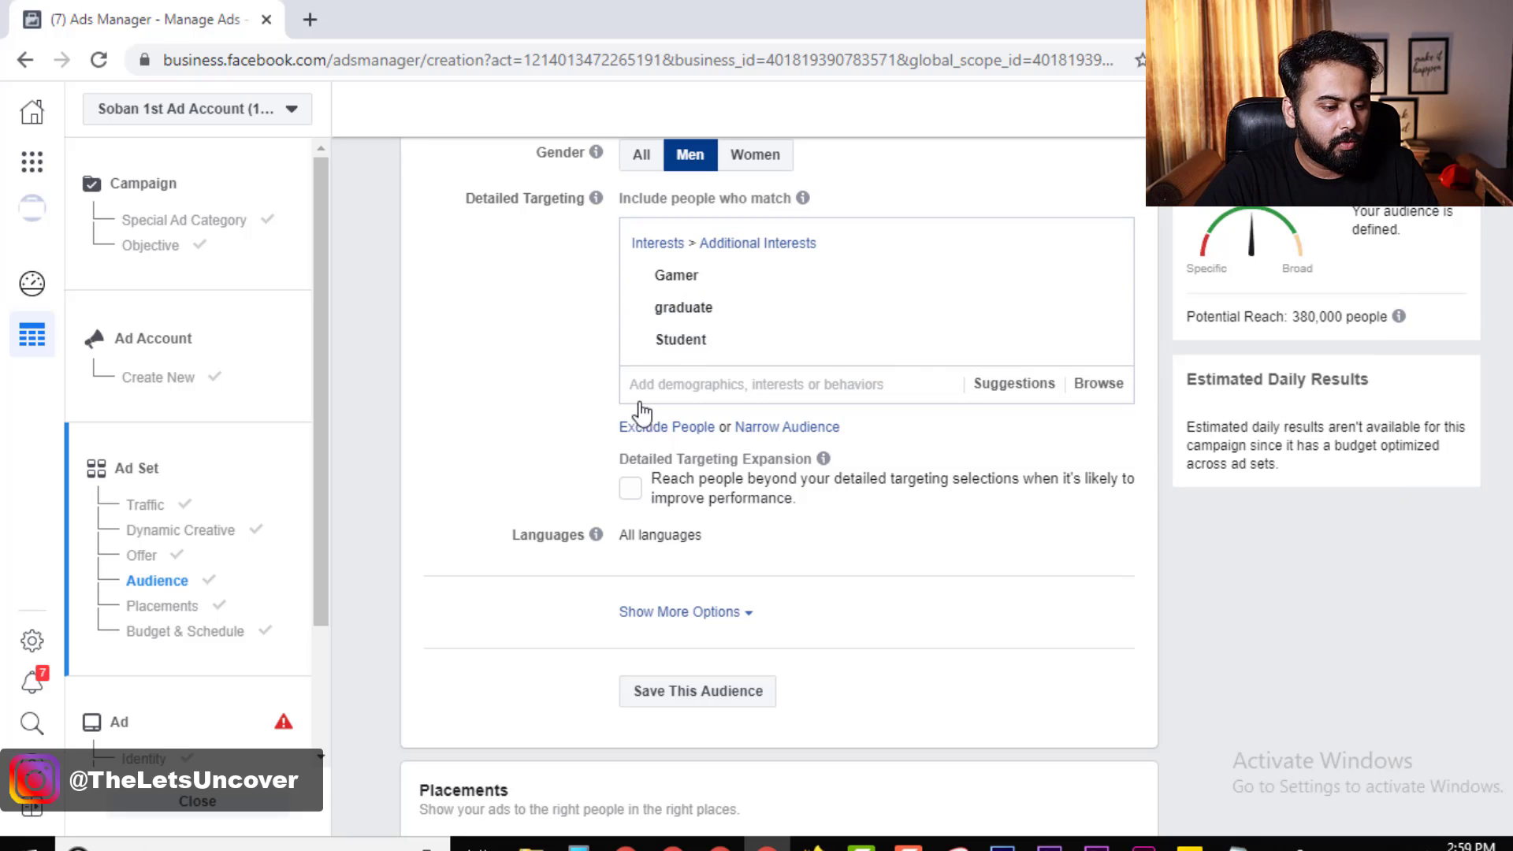
Add University, Gaming computer and the New job life event from targeting suggestions
left_click(1014, 384)
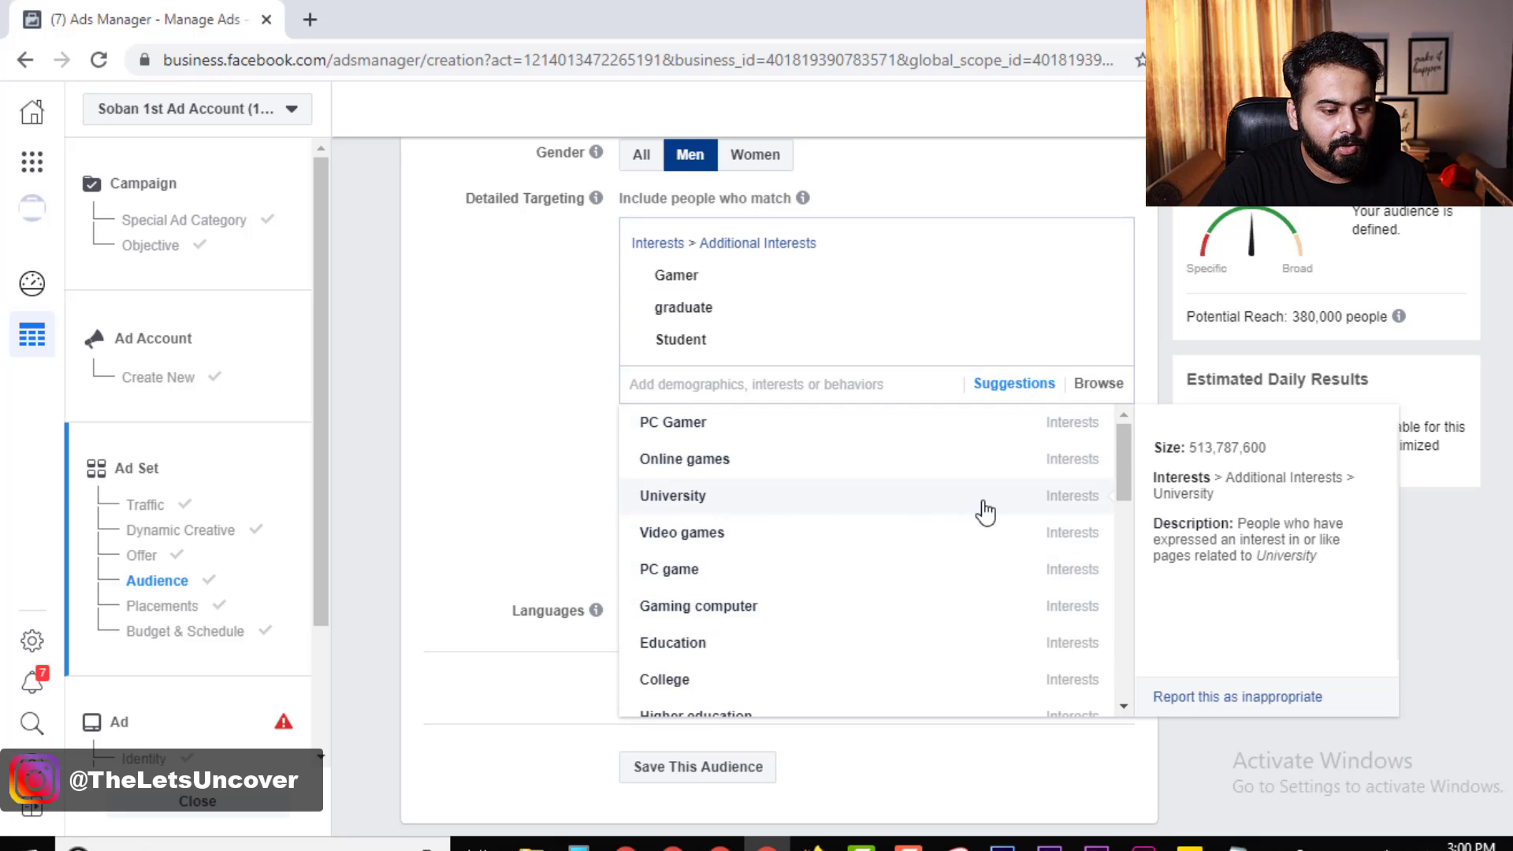
left_click(688, 502)
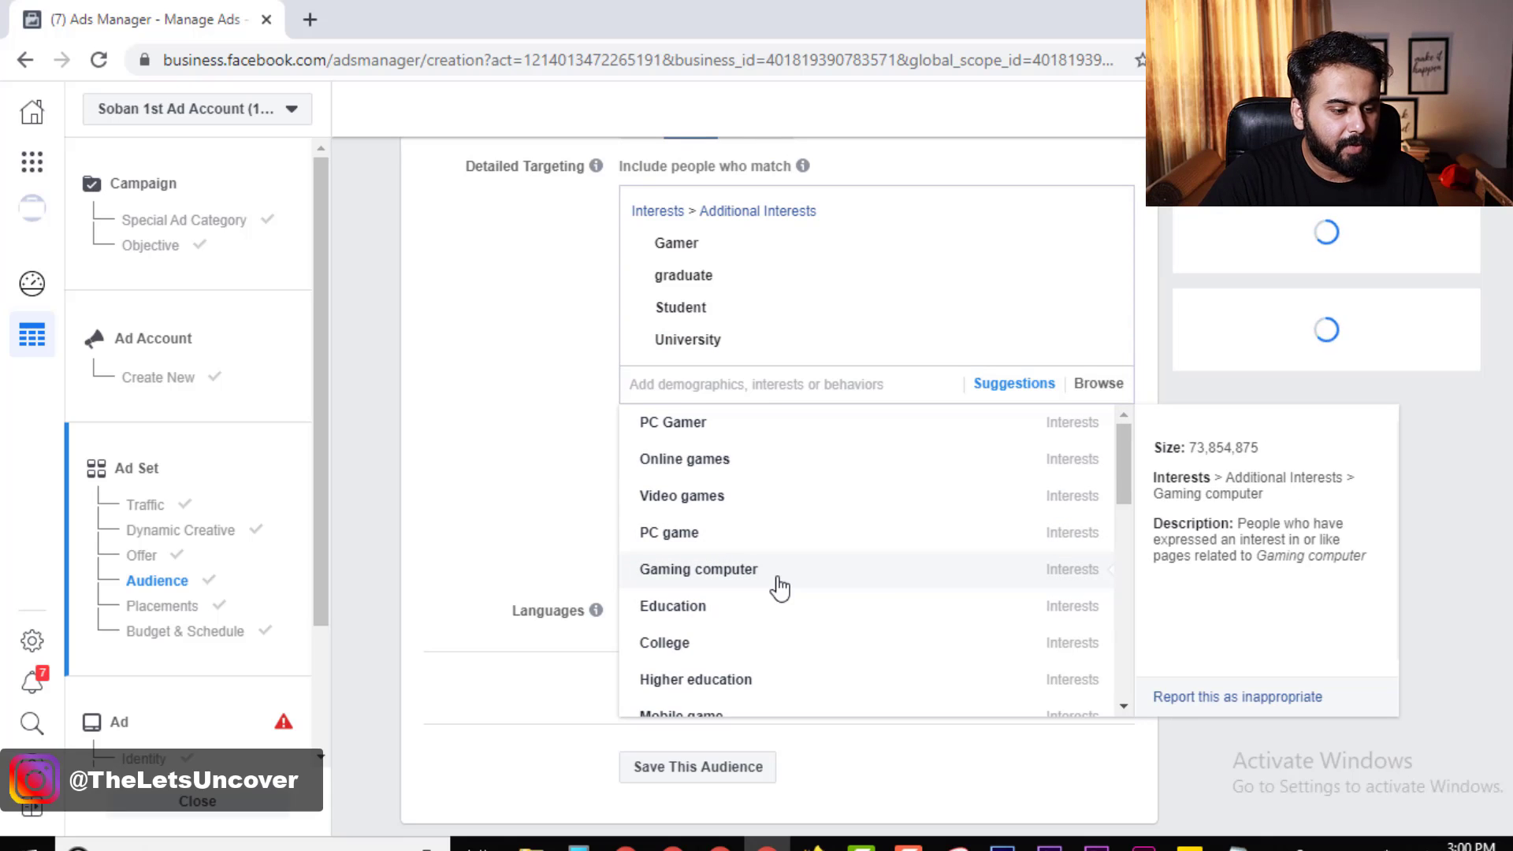
left_click(721, 573)
scroll(704, 660, "down", 10)
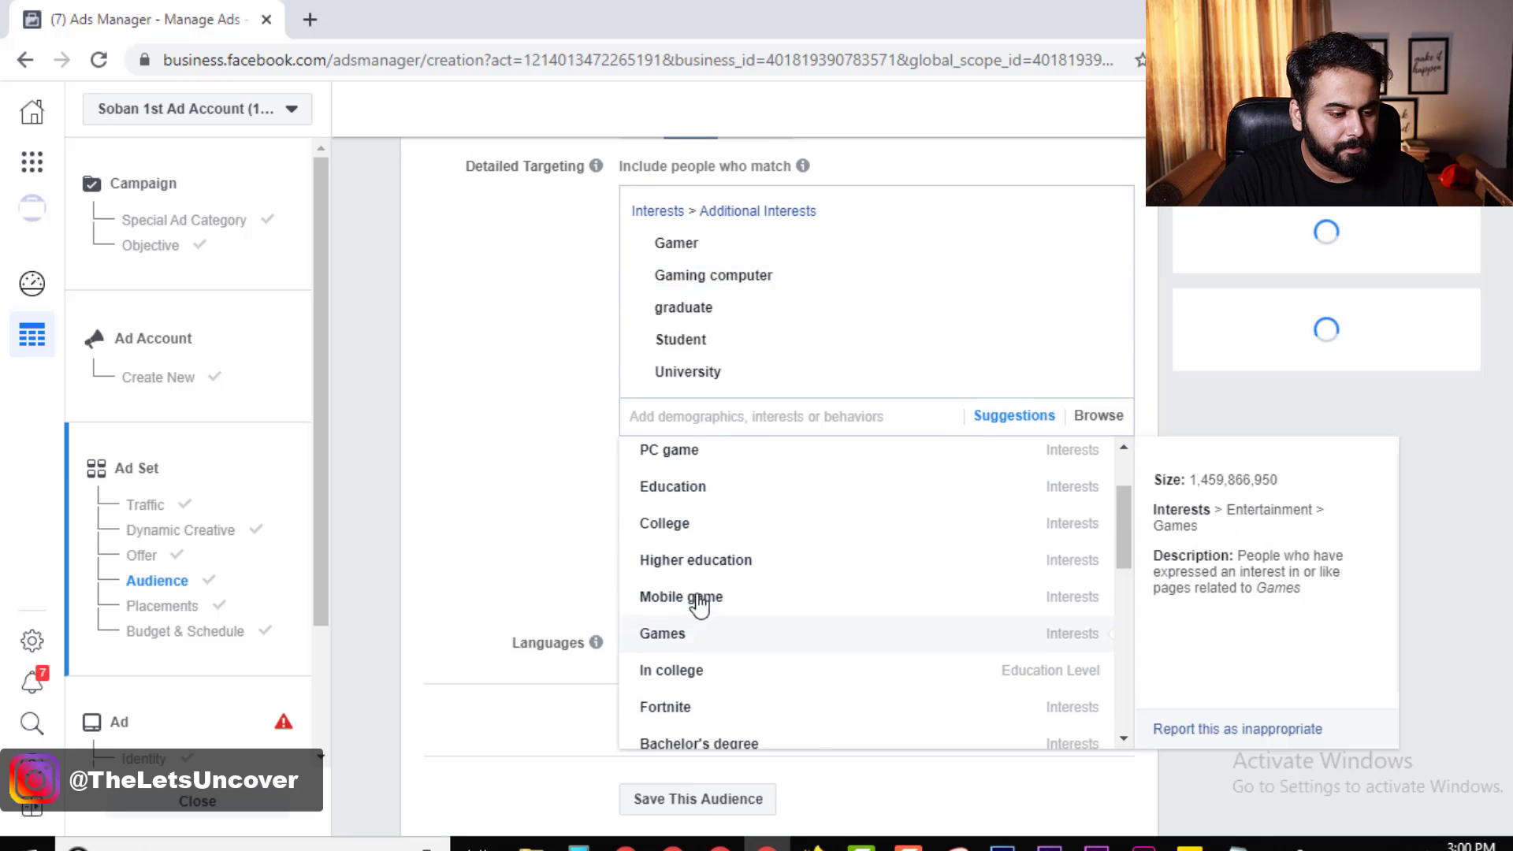
scroll(711, 660, "down", 4)
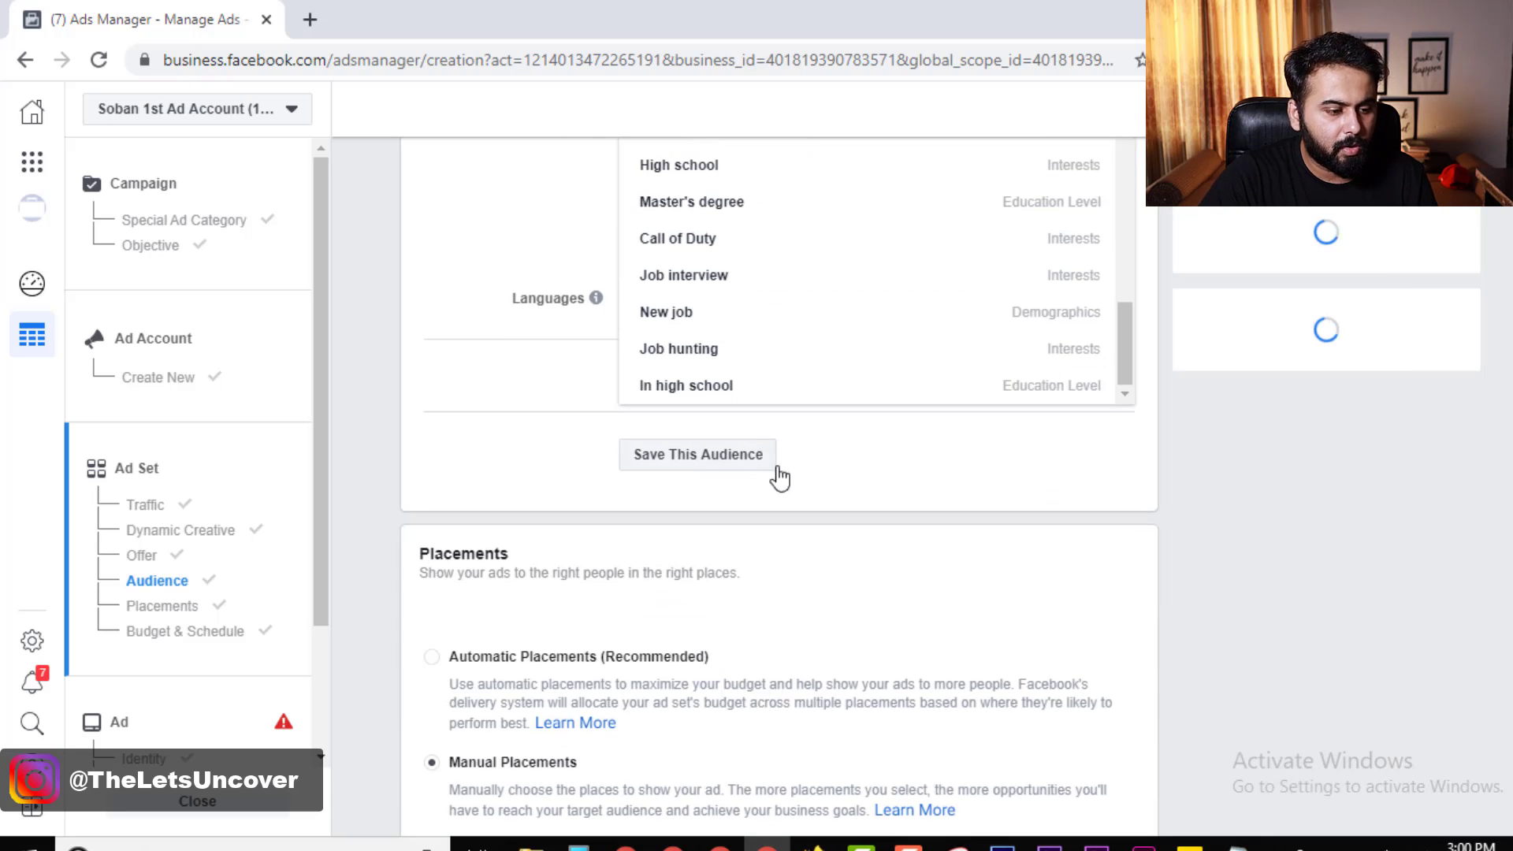
scroll(777, 476, "up", 2)
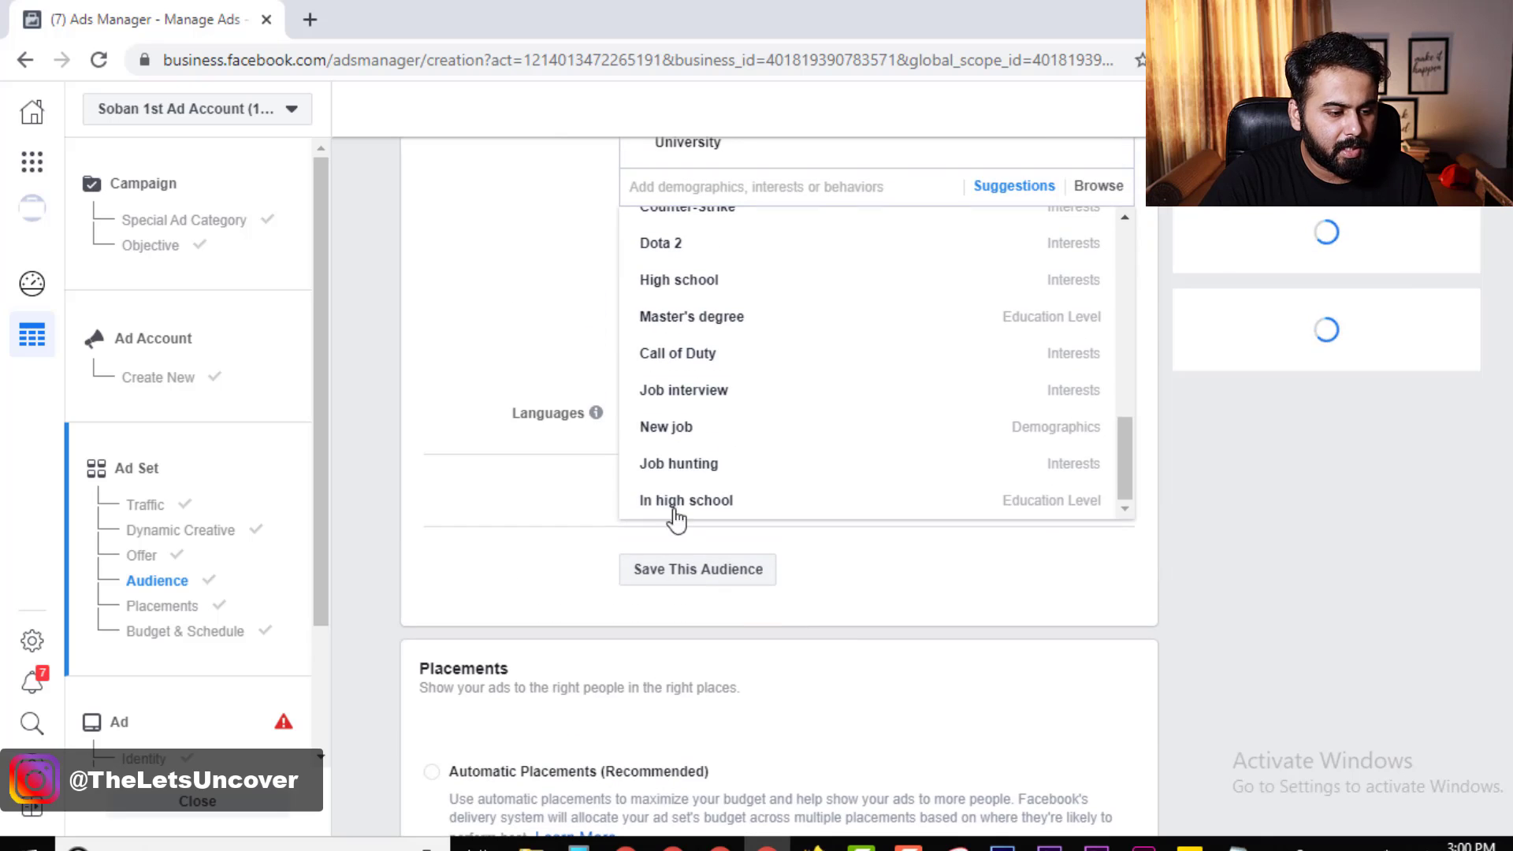
left_click(709, 430)
left_click(644, 689)
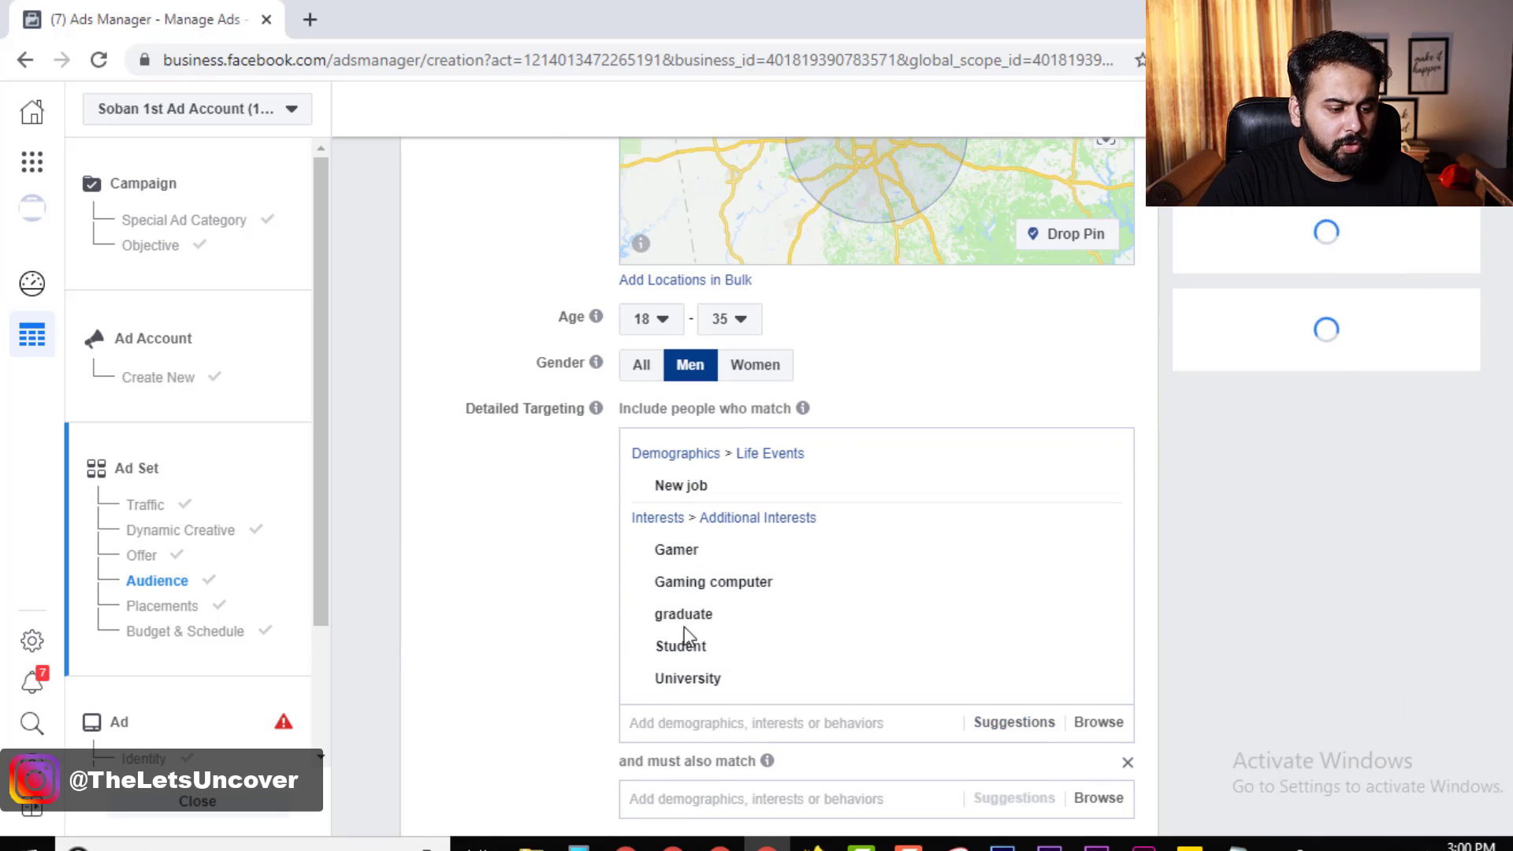
scroll(683, 630, "down", 3)
scroll(599, 552, "up", 3)
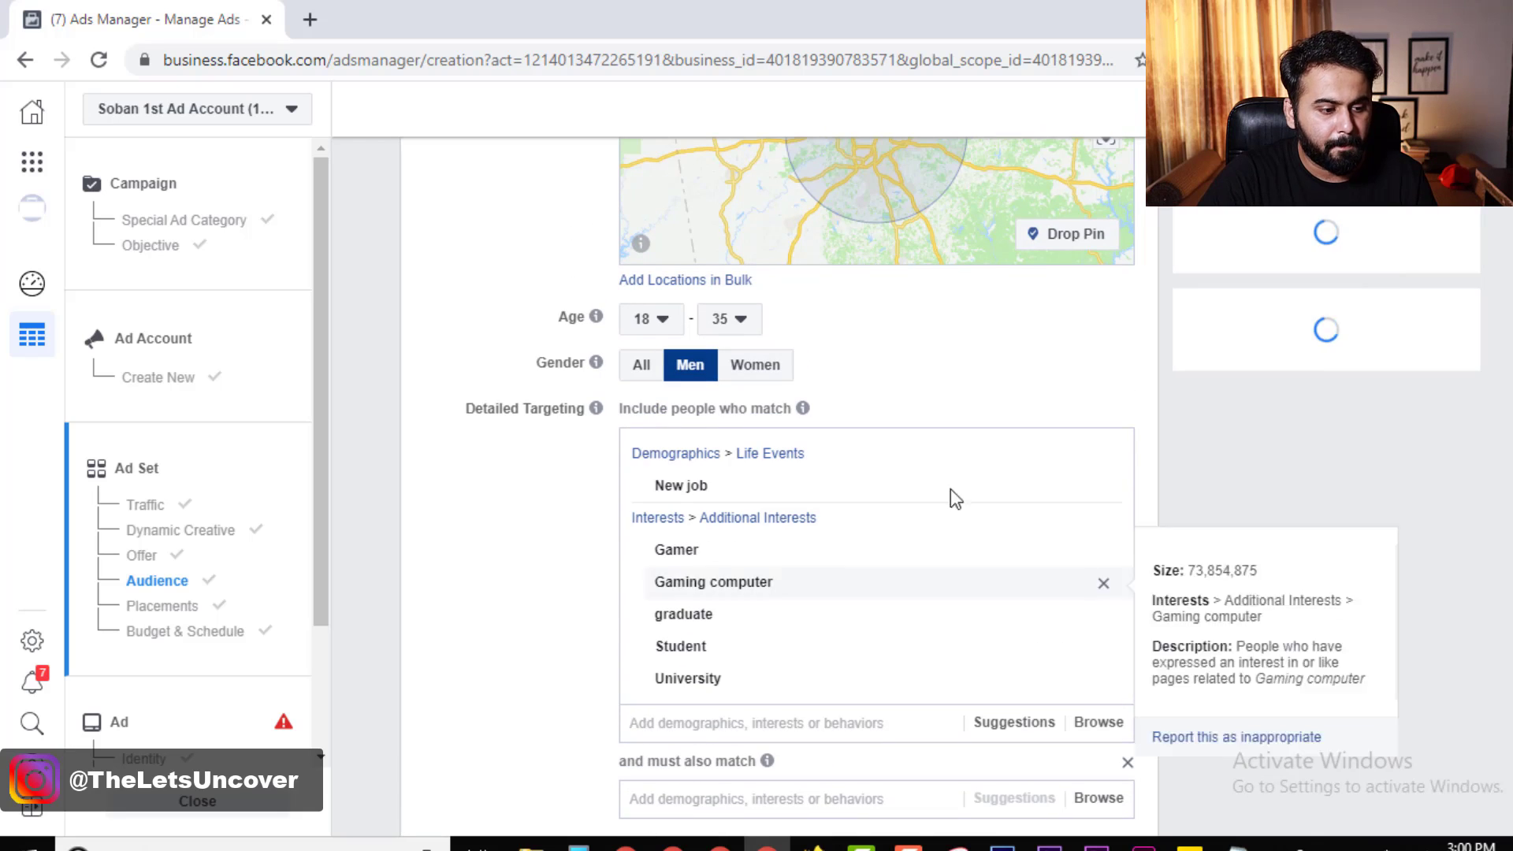
scroll(1253, 622, "down", 3)
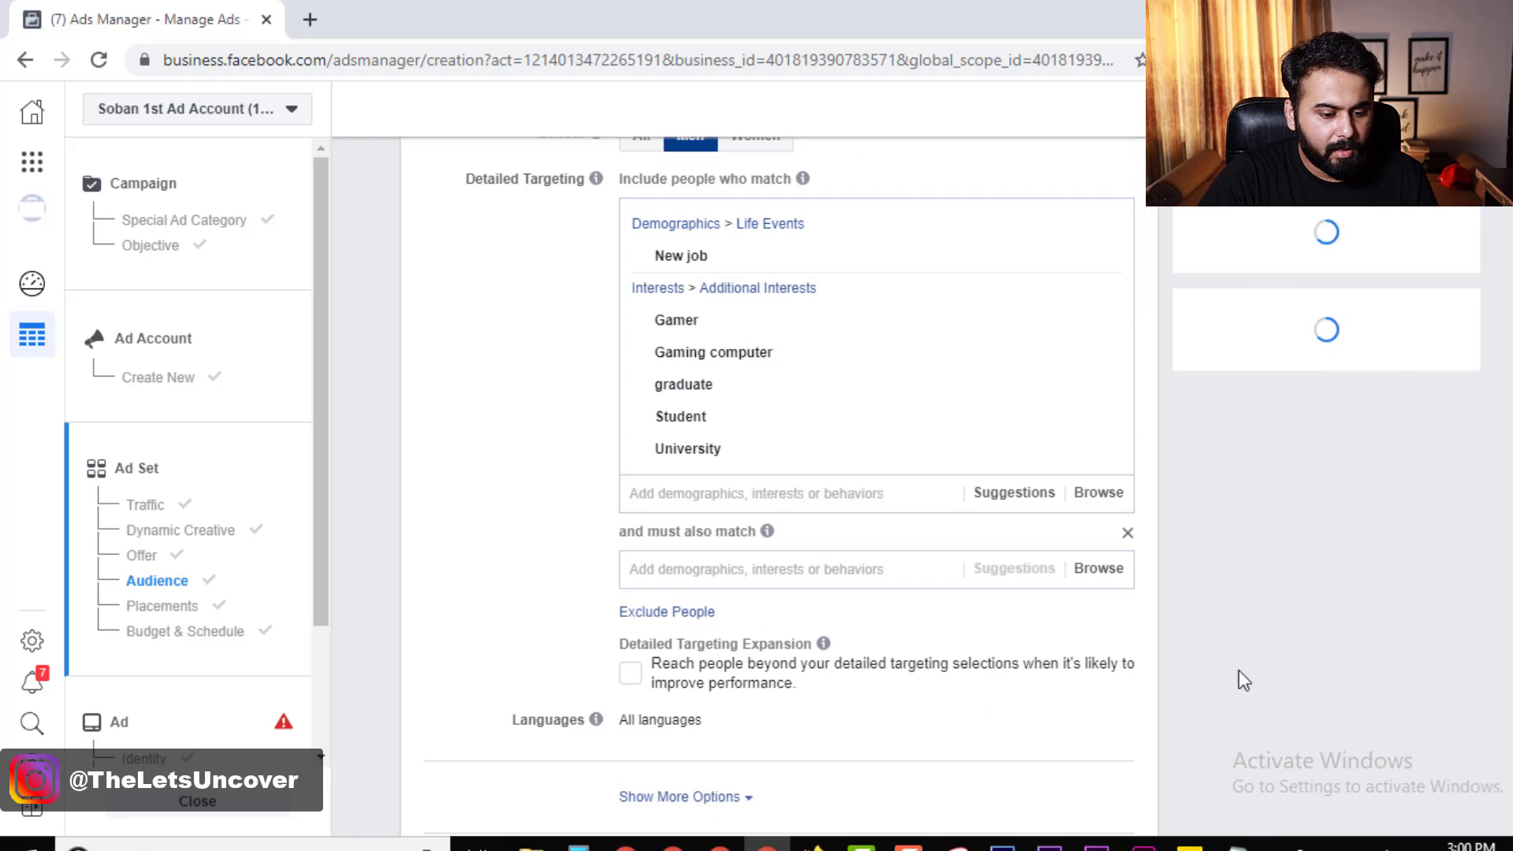
scroll(788, 591, "down", 3)
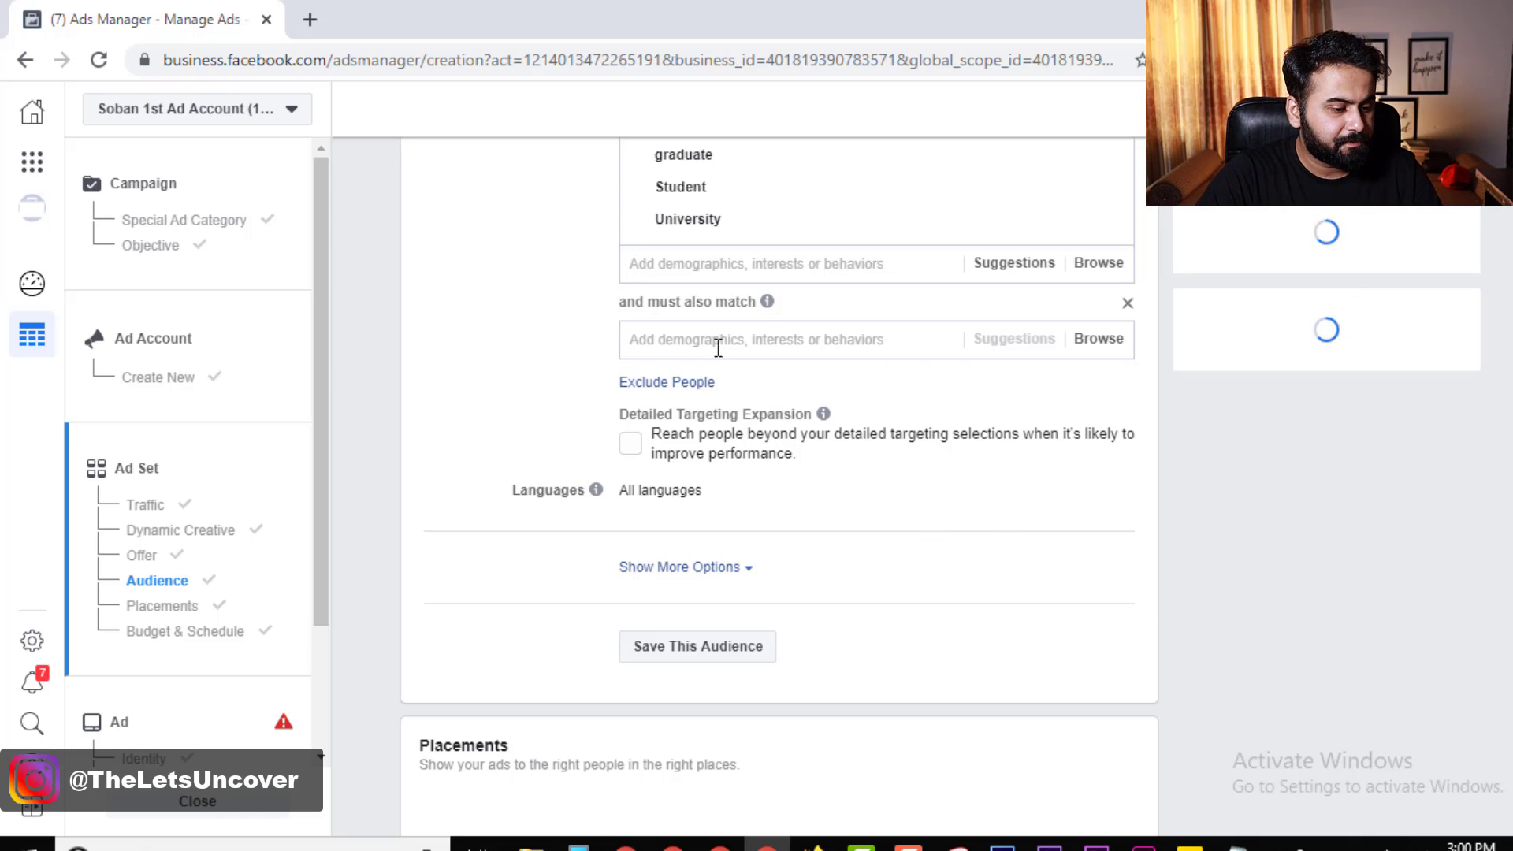
Edit Languages and reveal the Connections option, then scroll down to Placements
left_click(1105, 500)
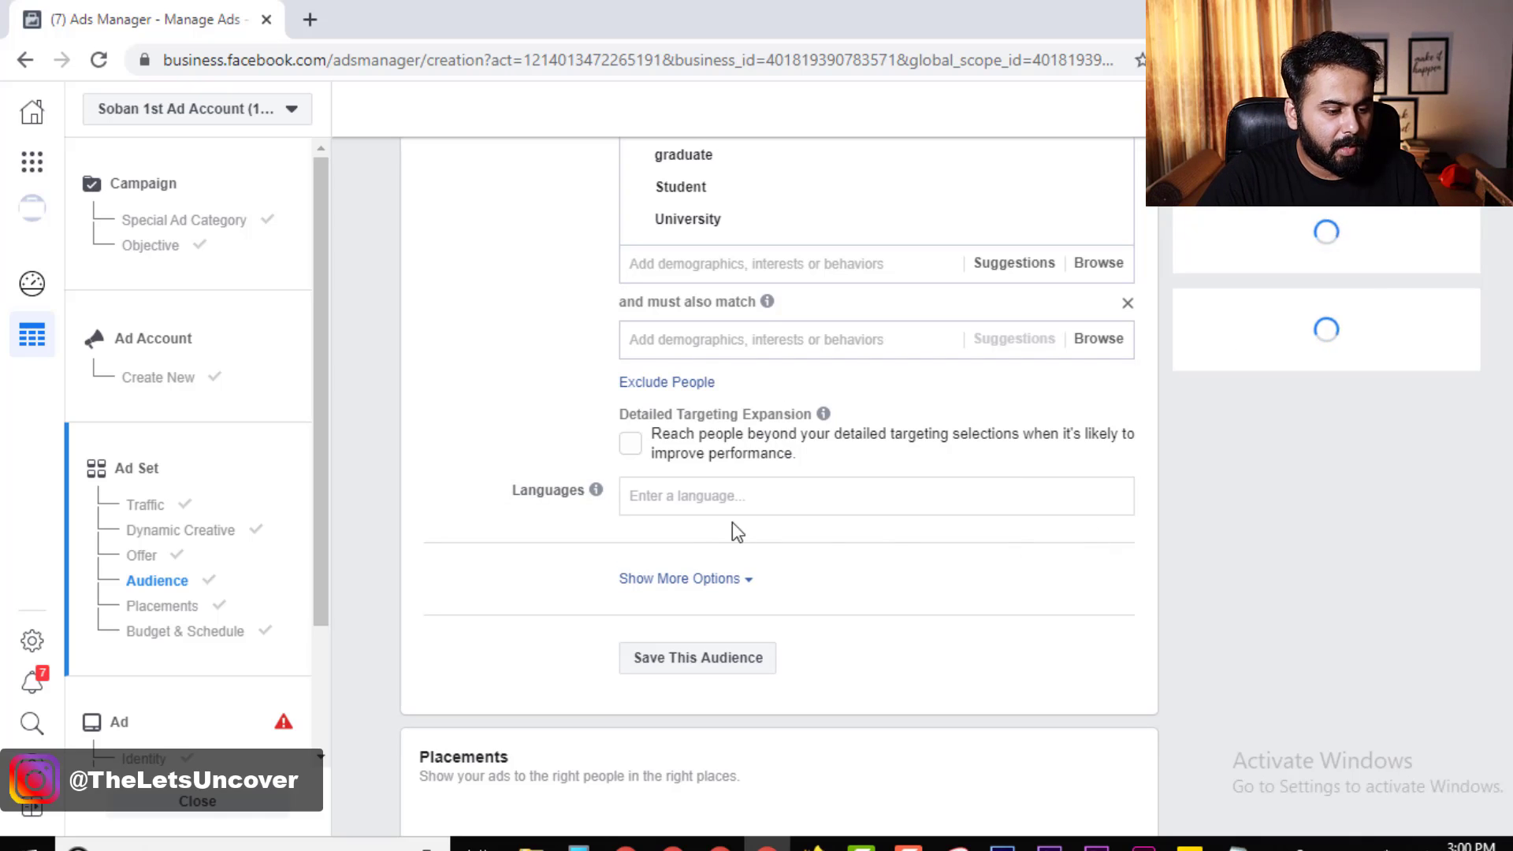
left_click(640, 496)
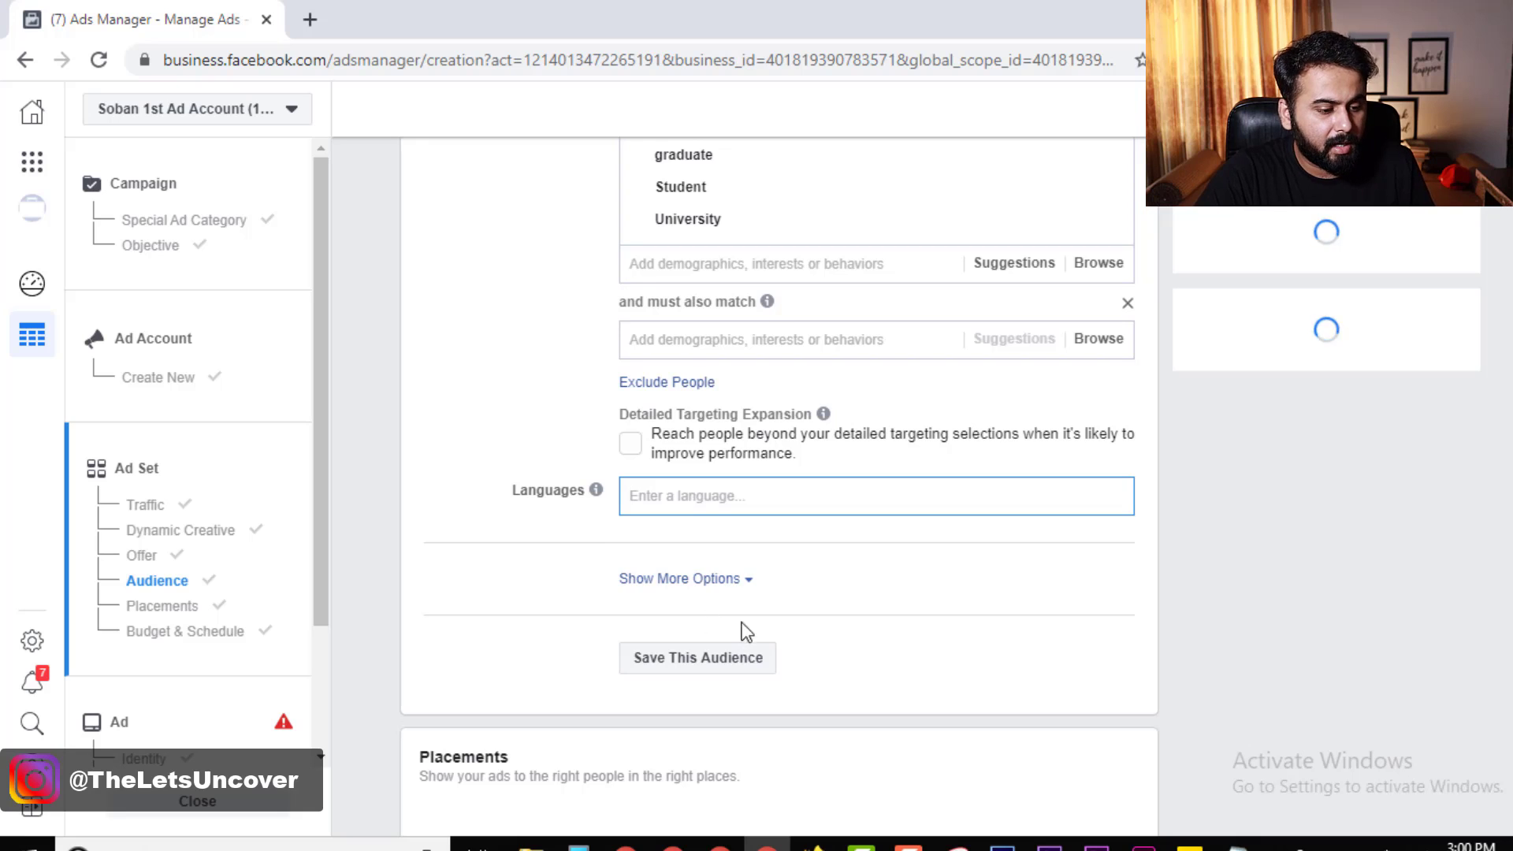
left_click(749, 587)
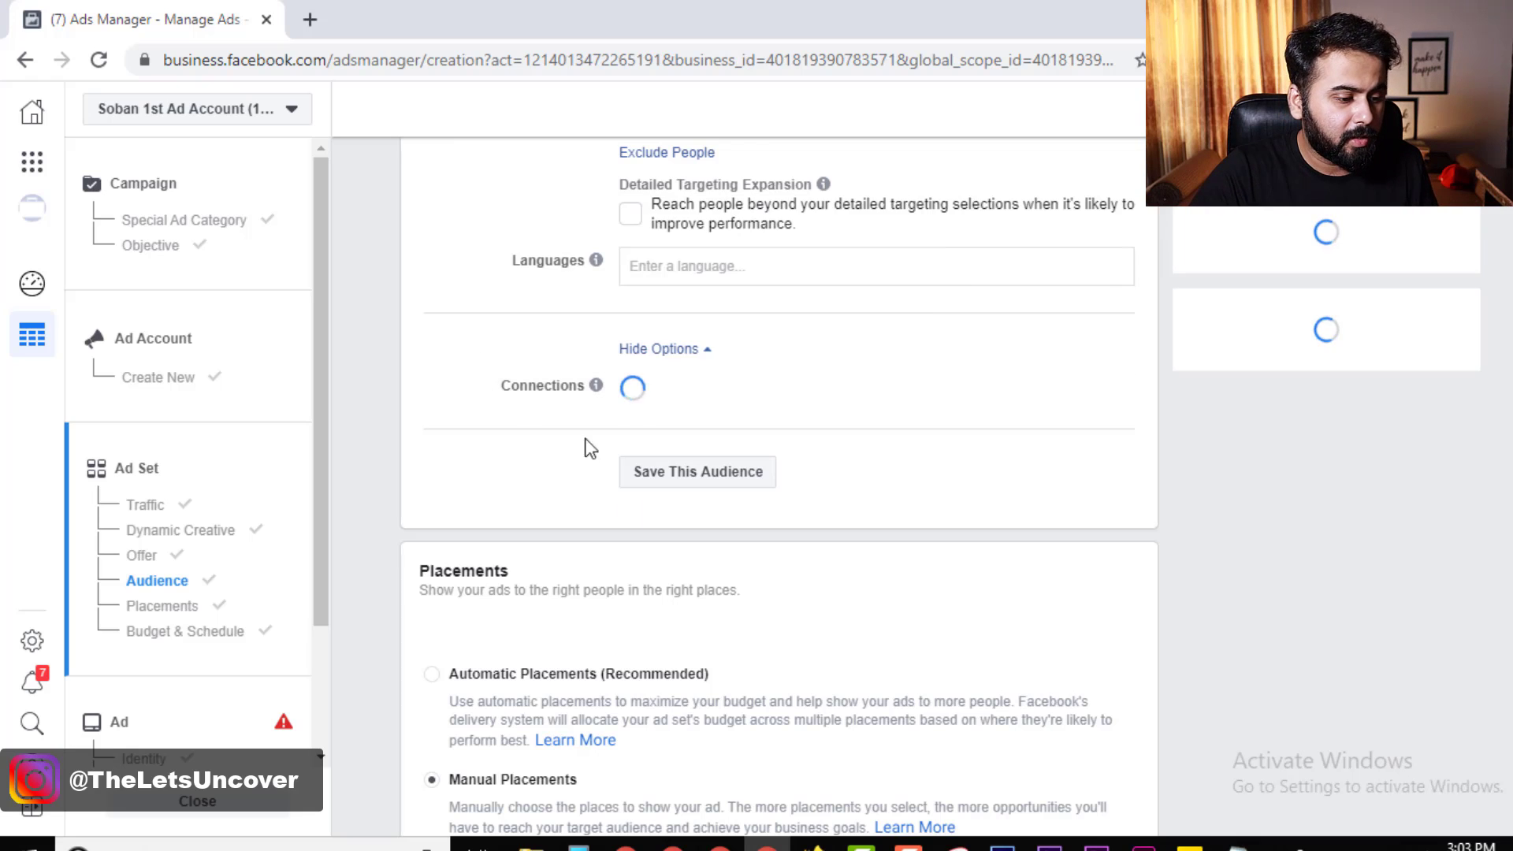
scroll(630, 512, "down", 3)
scroll(531, 530, "down", 3)
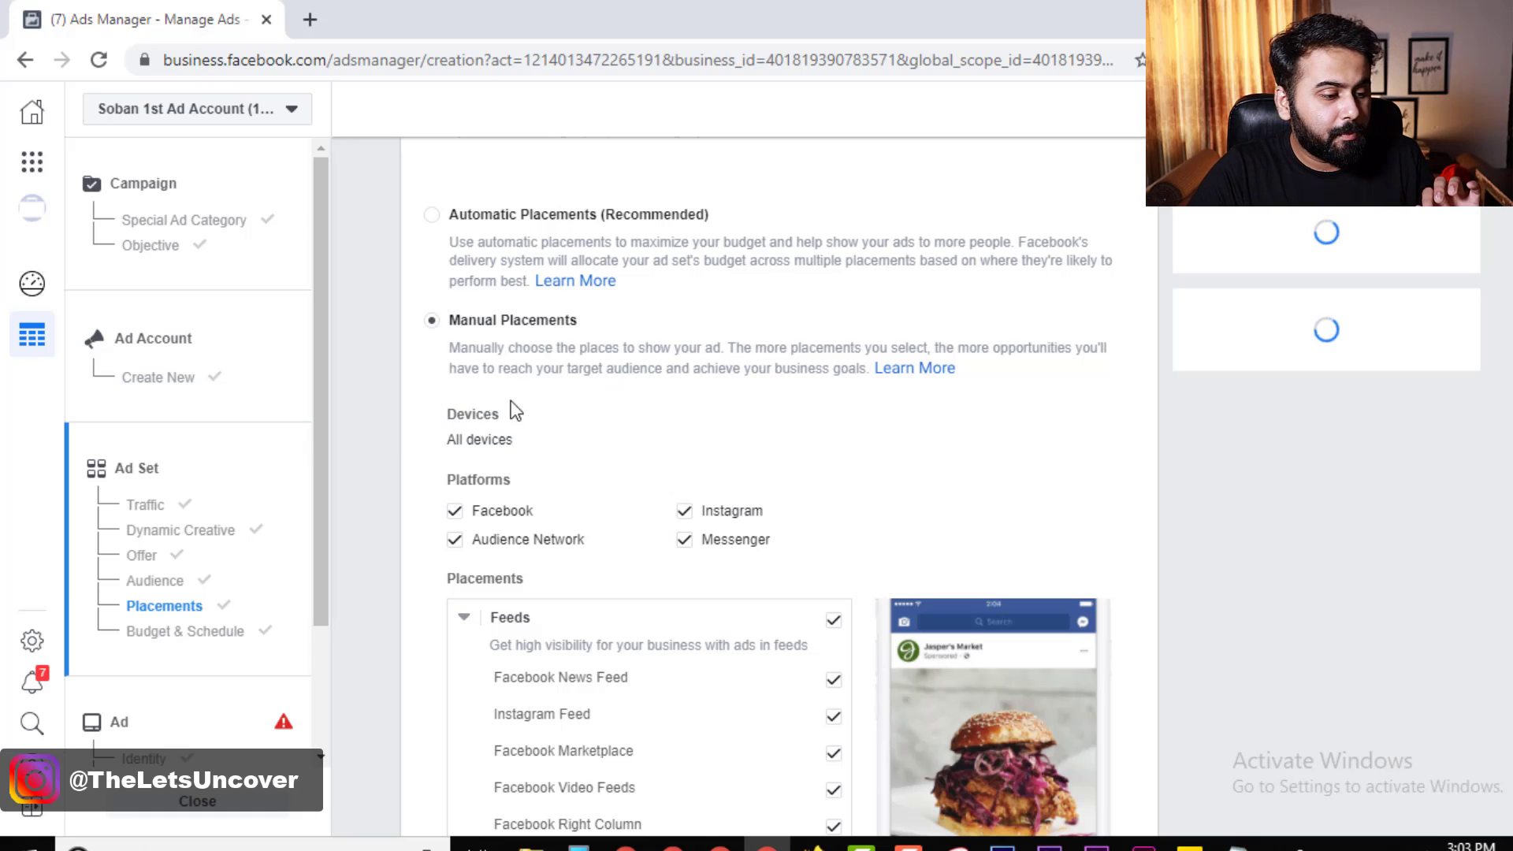
Uncheck Audience Network in the Manual Placements platforms list
scroll(583, 394, "up", 2)
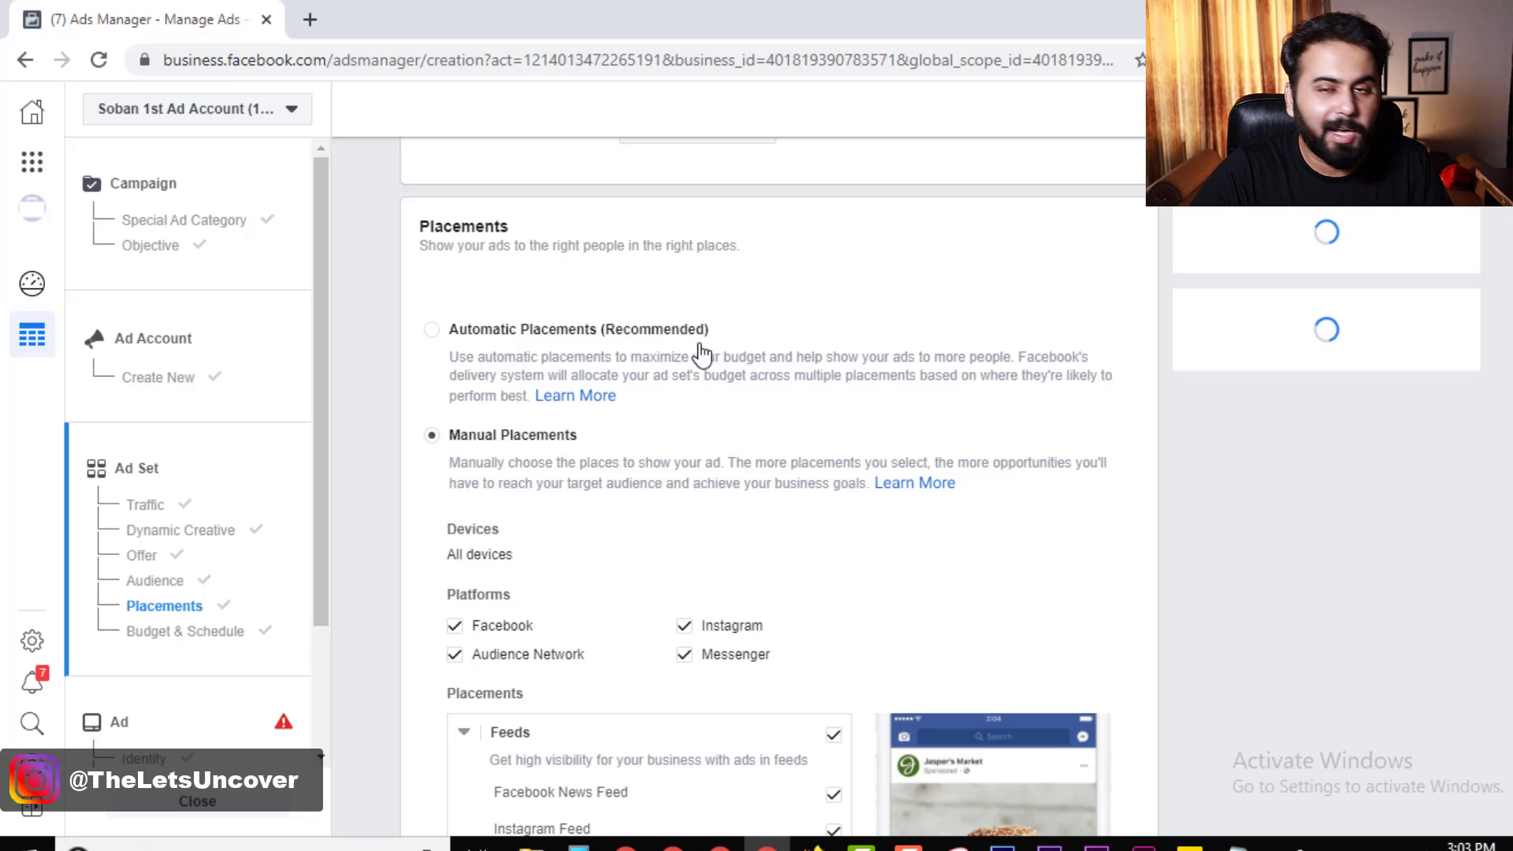
scroll(517, 418, "down", 1)
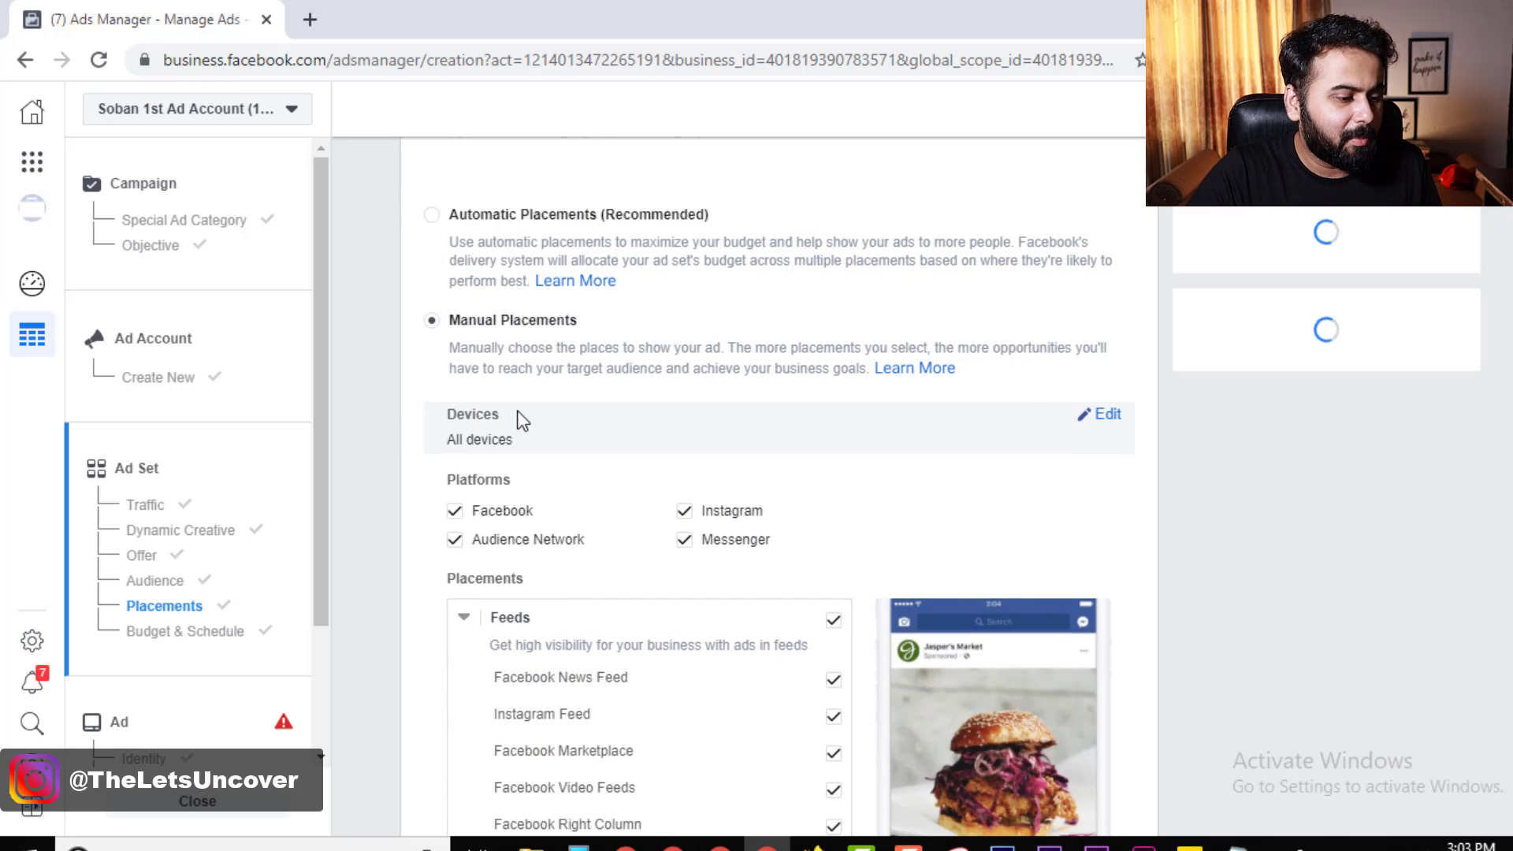
scroll(539, 514, "down", 1)
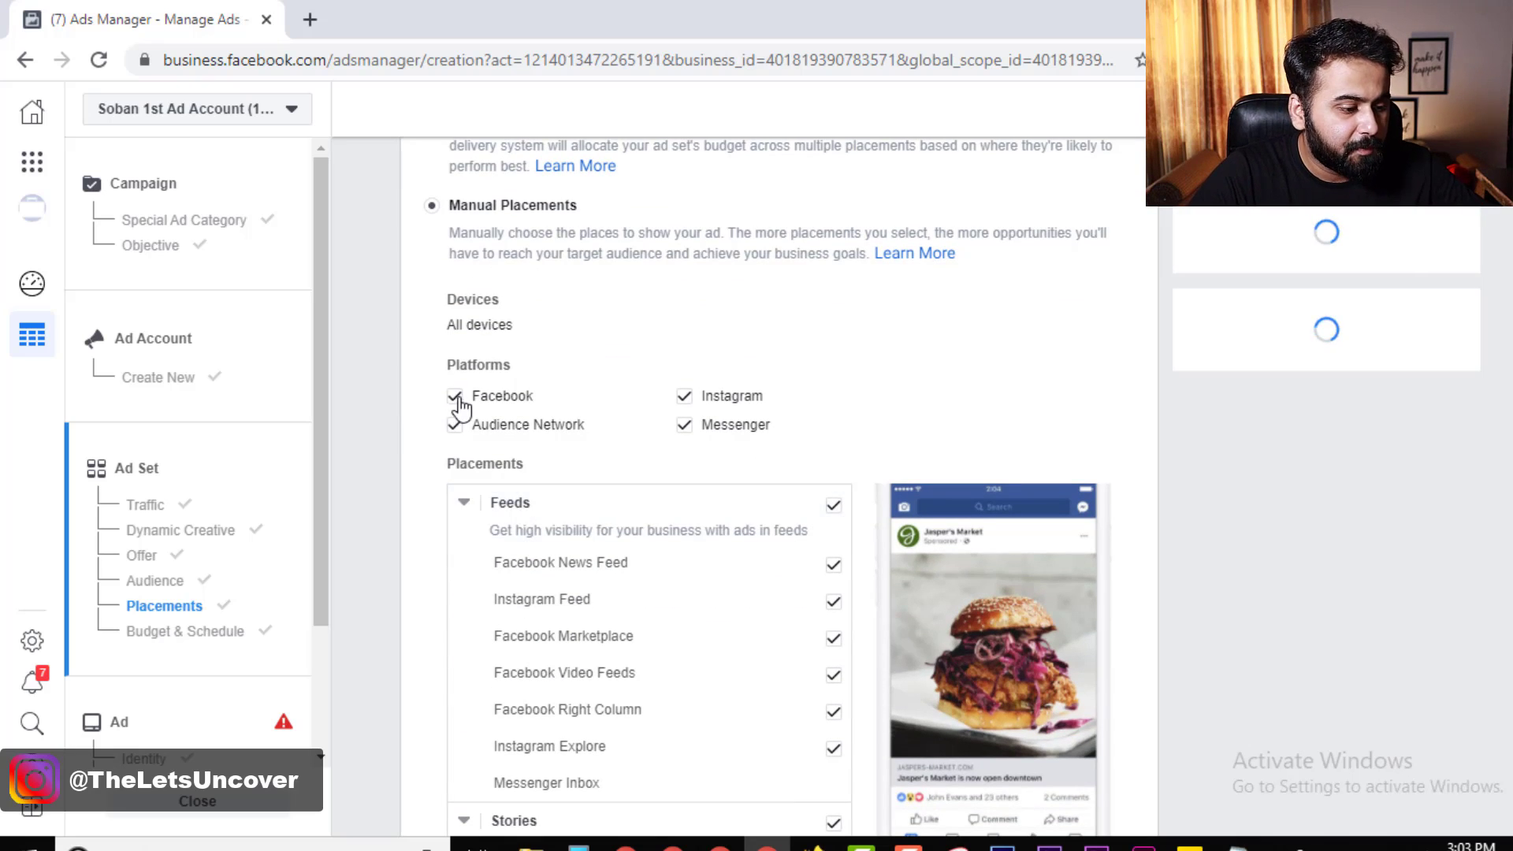
scroll(613, 407, "down", 2)
scroll(665, 347, "up", 1)
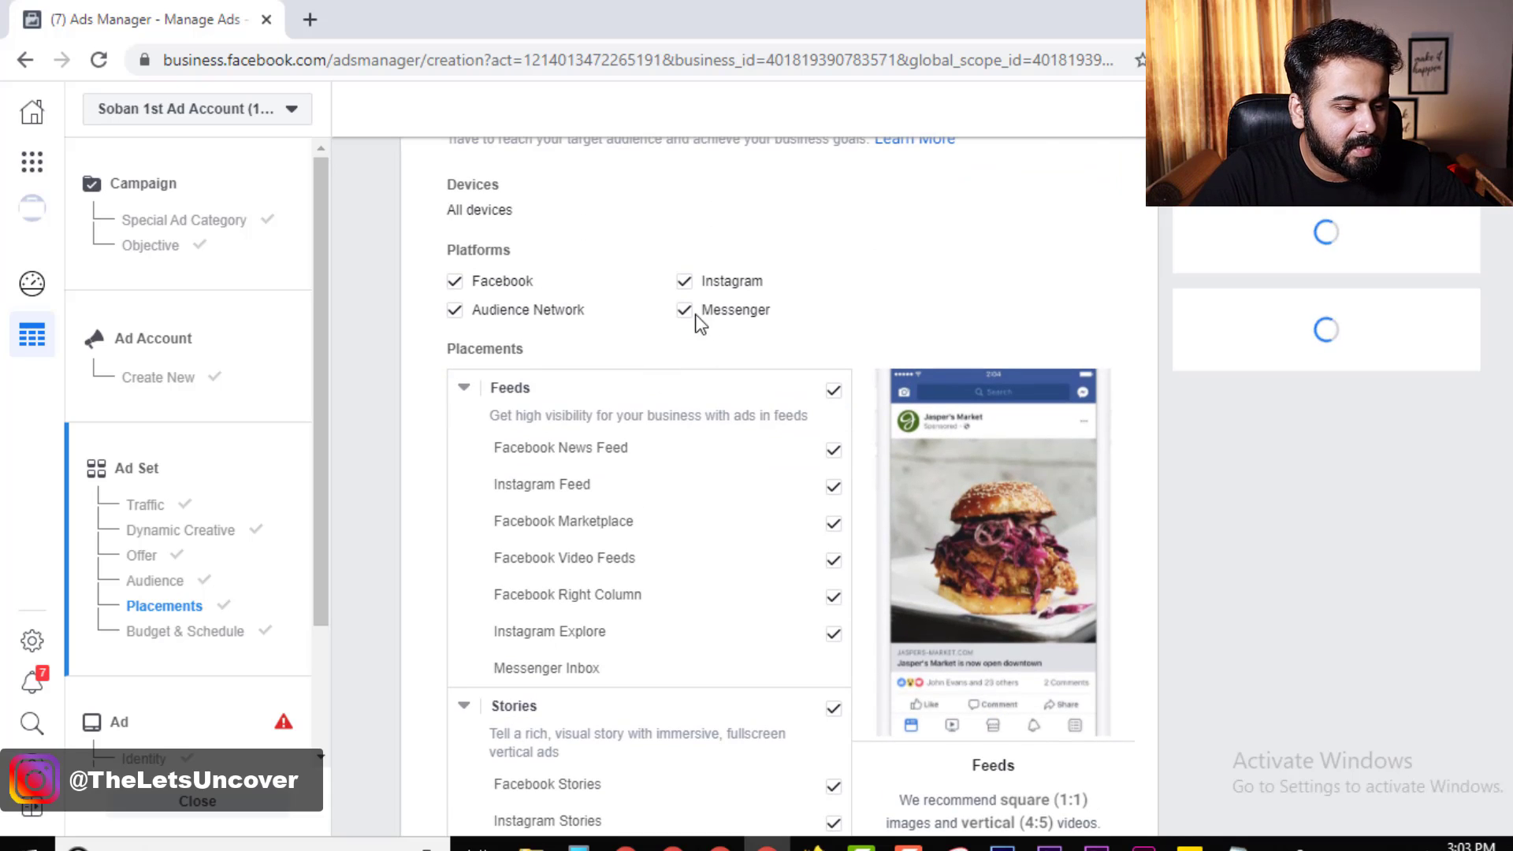
left_click(455, 312)
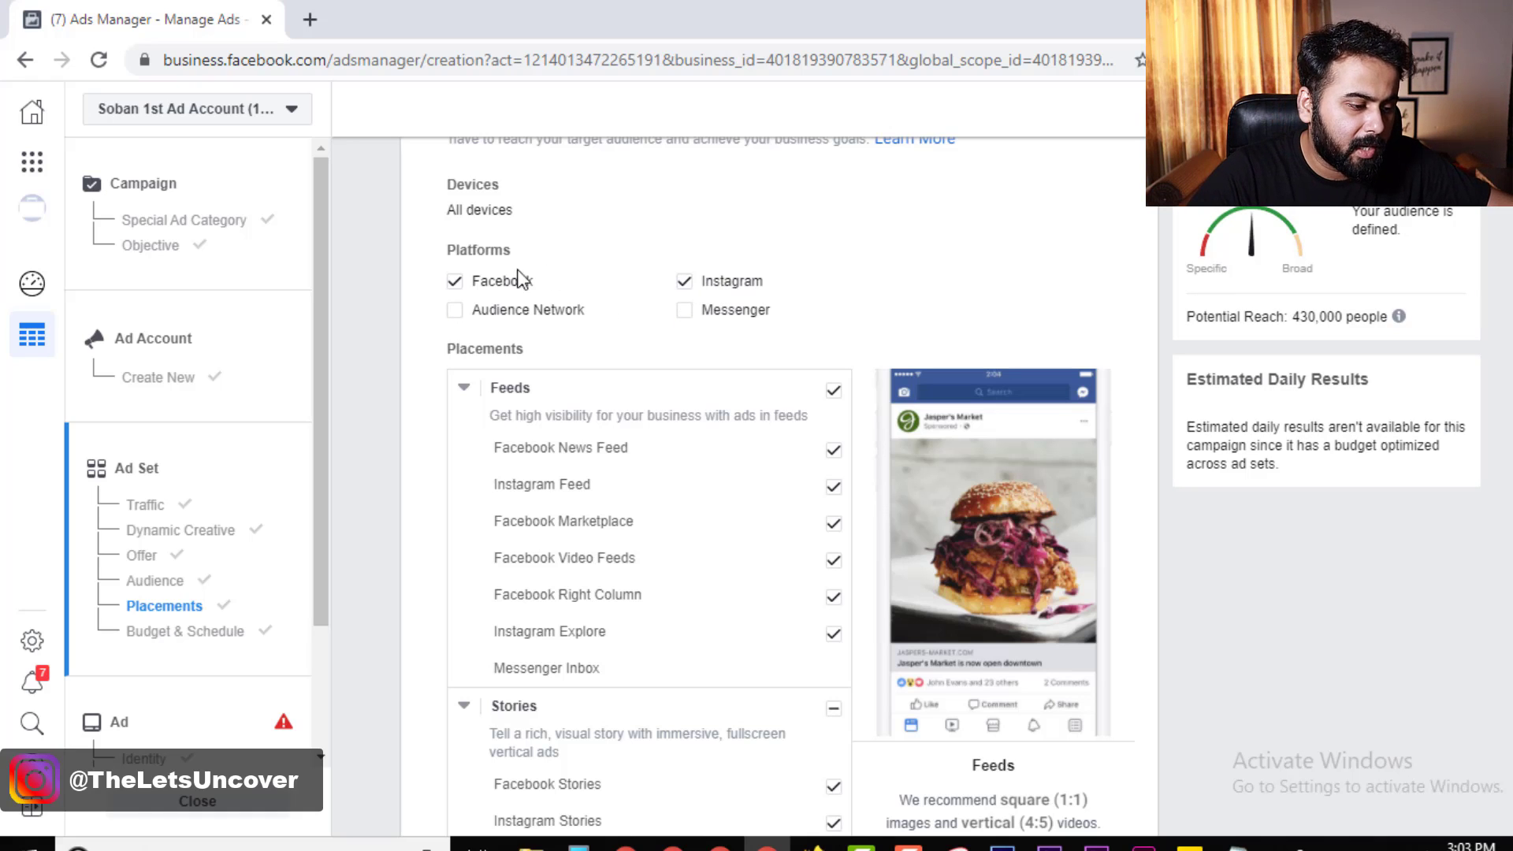
Uncheck Instagram plus the Facebook Marketplace, Video Feeds and Right Column placements
left_click(684, 283)
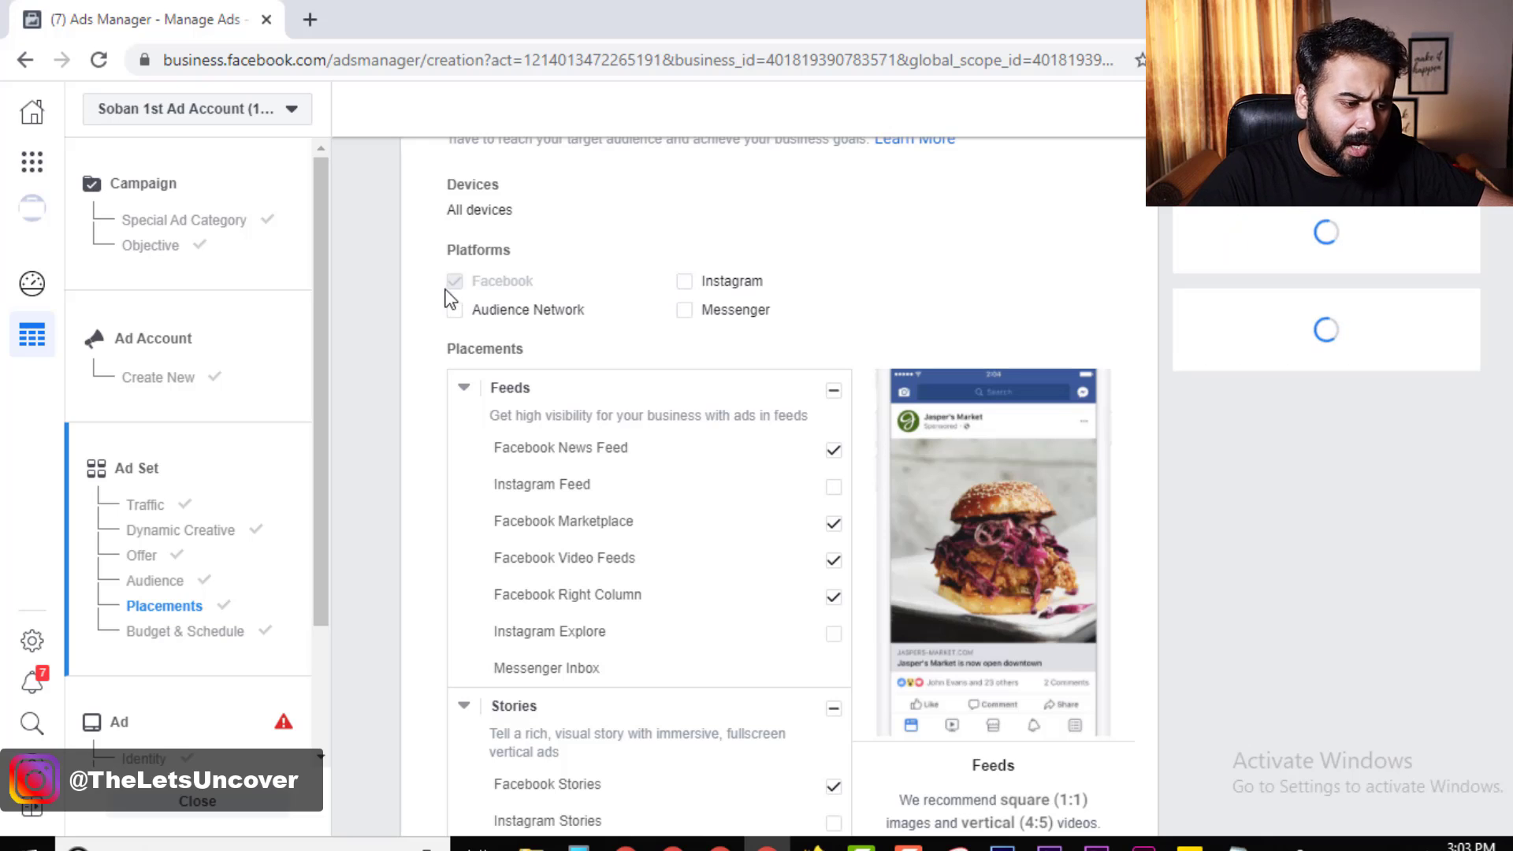
scroll(701, 520, "down", 1)
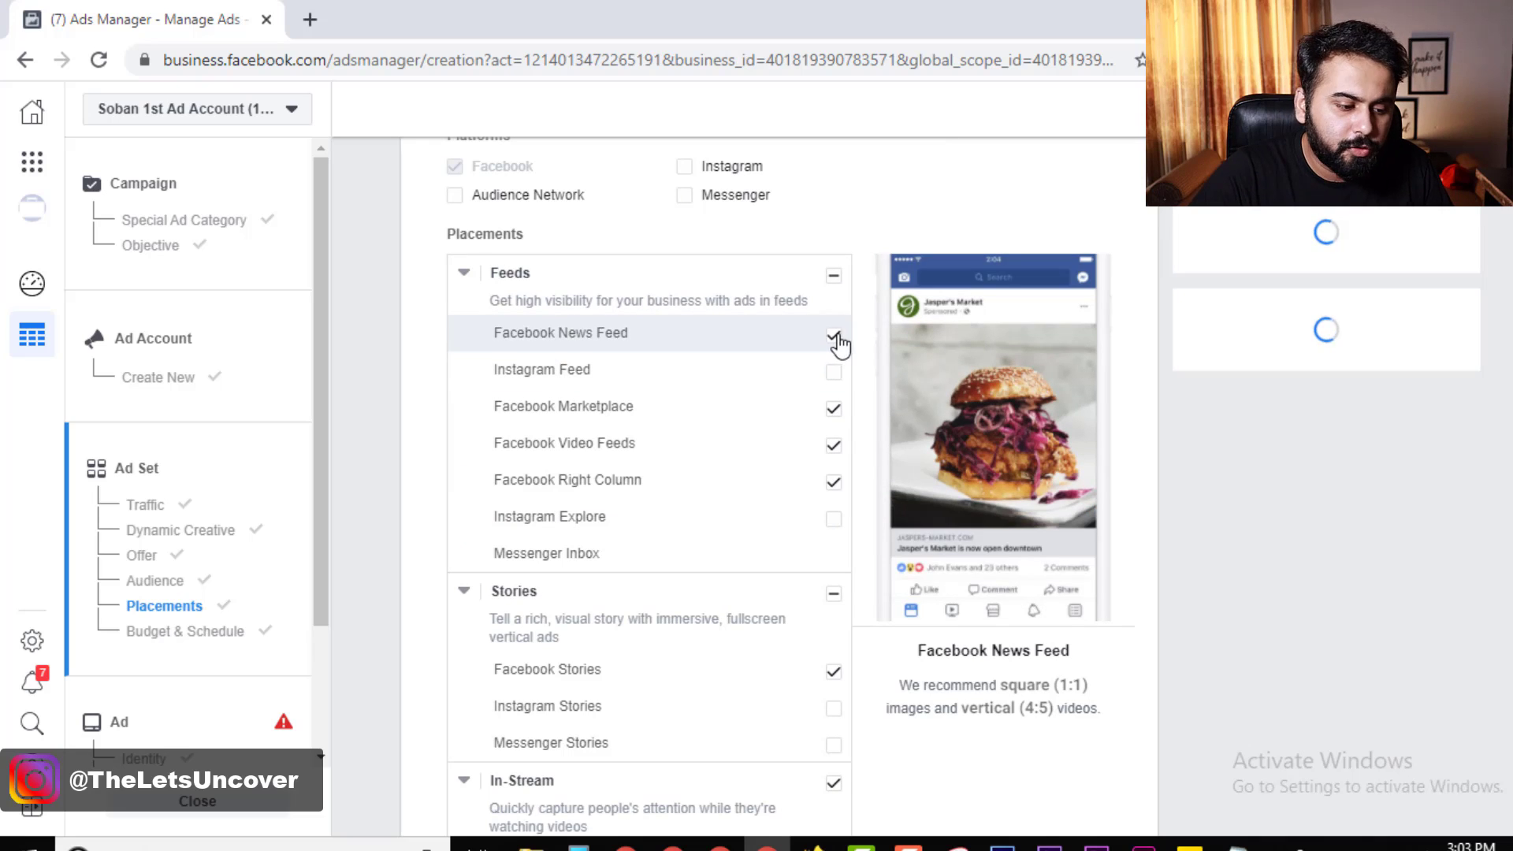
left_click(835, 411)
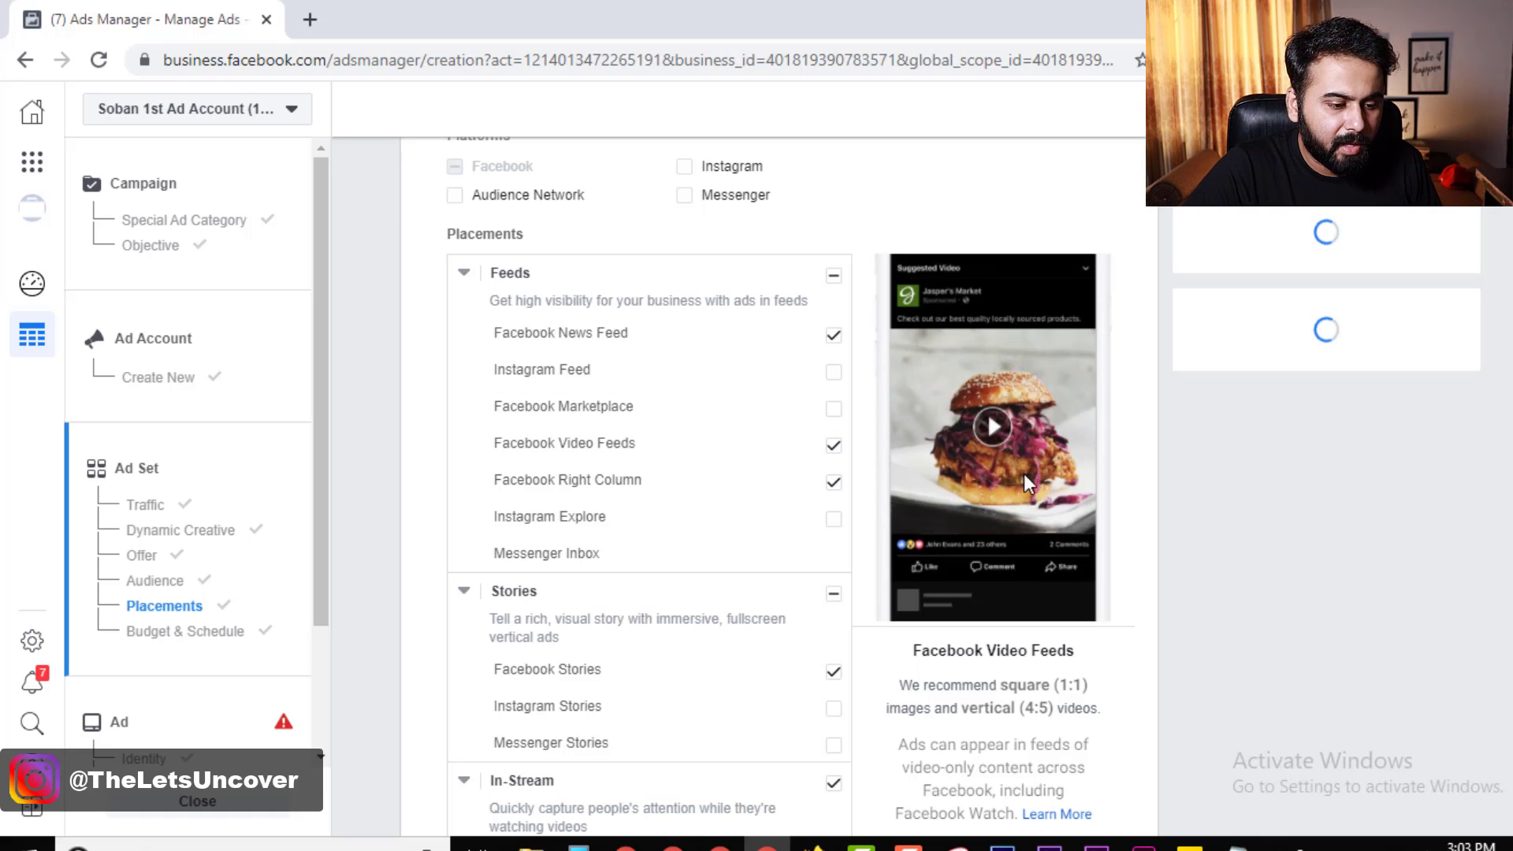
left_click(833, 447)
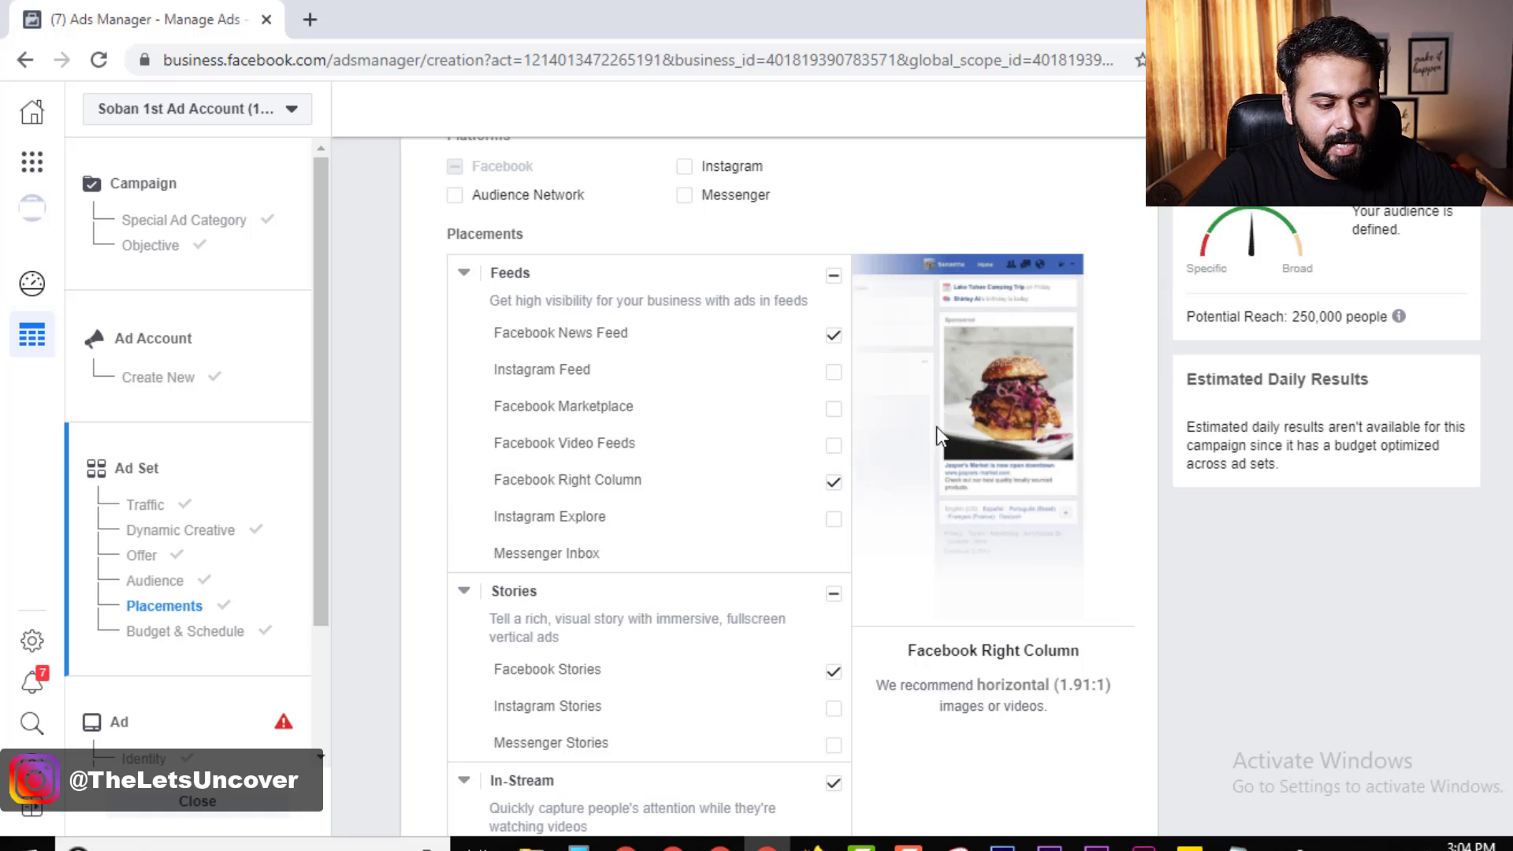
left_click(834, 483)
Leave all Stories placements turned off after briefly toggling them on
scroll(832, 552, "down", 2)
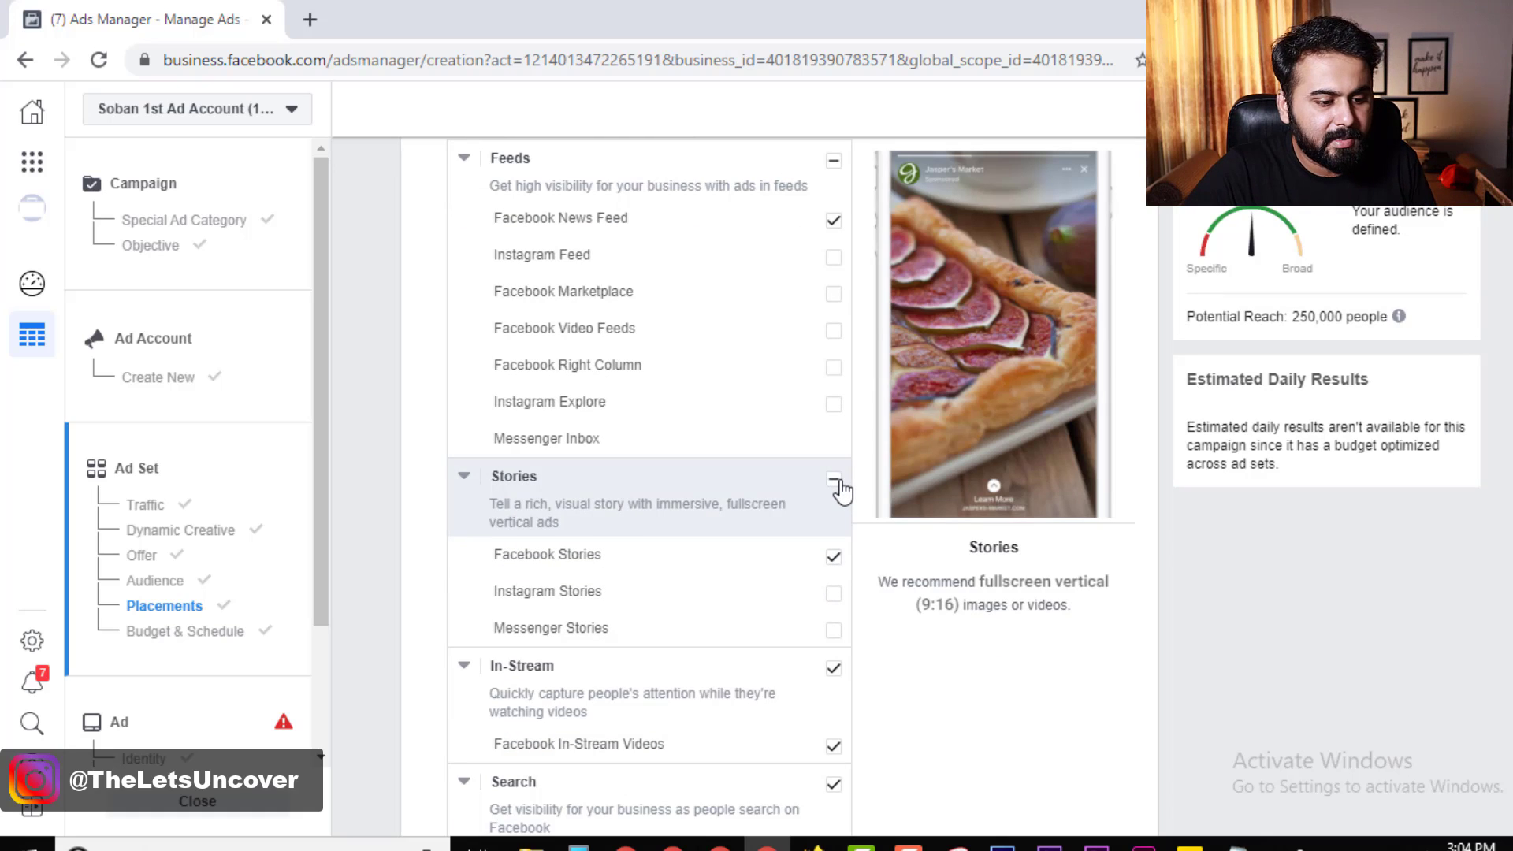
left_click(835, 481)
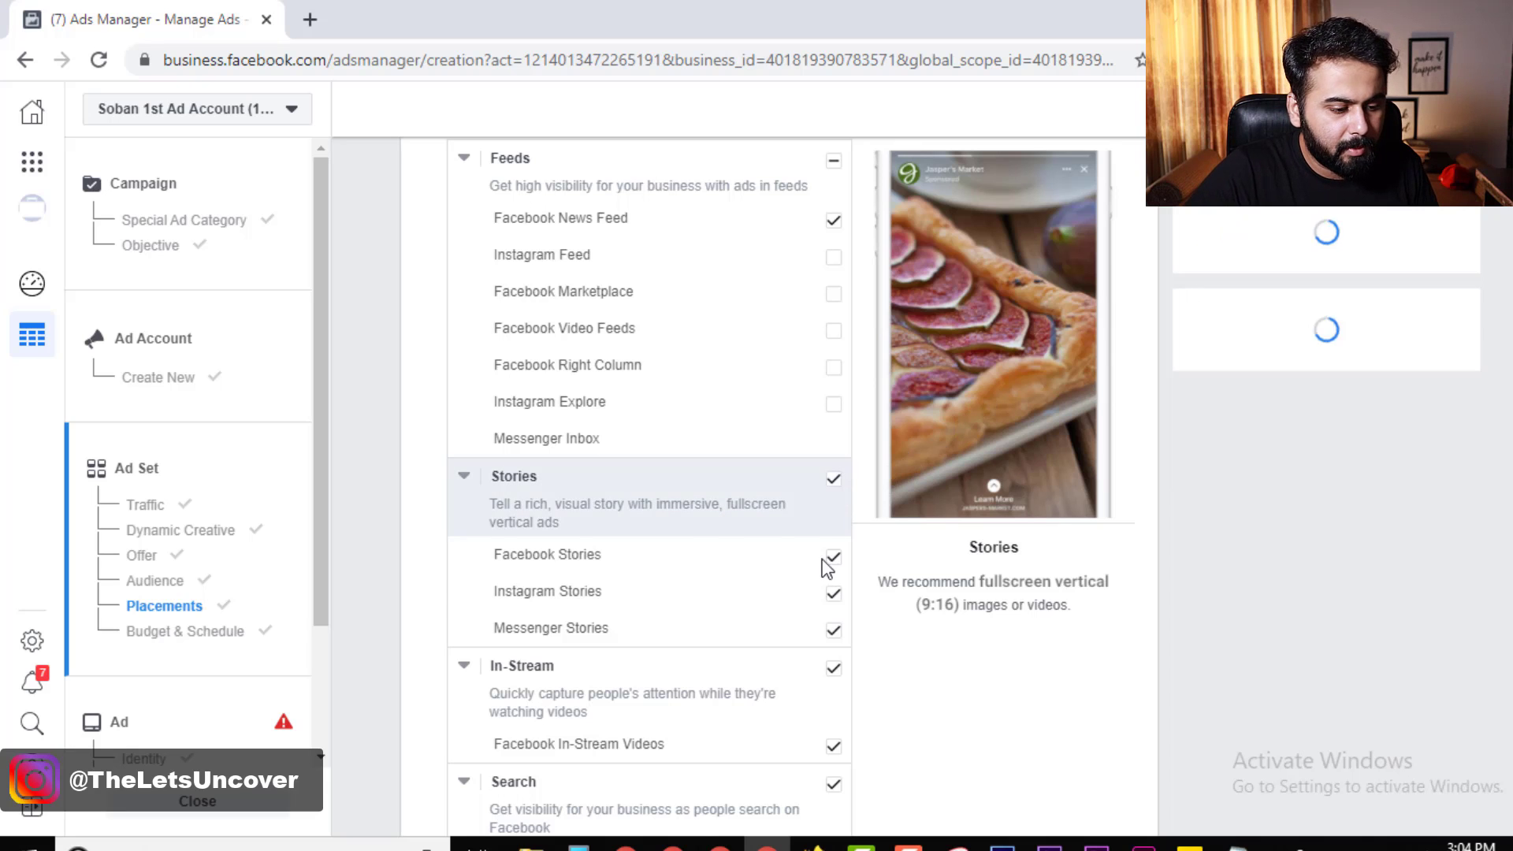
left_click(834, 481)
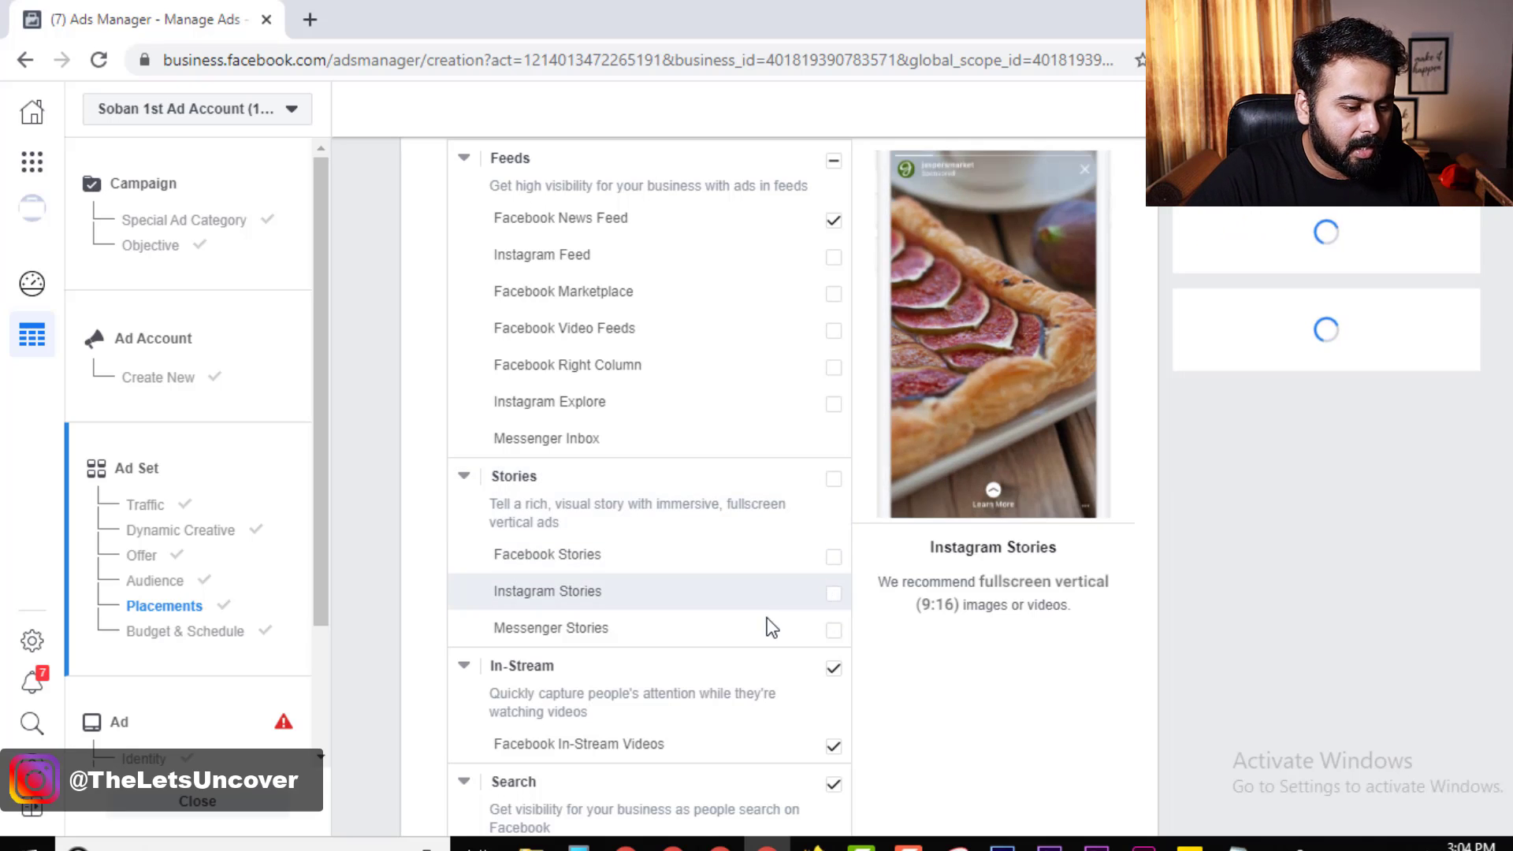
scroll(780, 471, "up", 3)
scroll(730, 472, "down", 5)
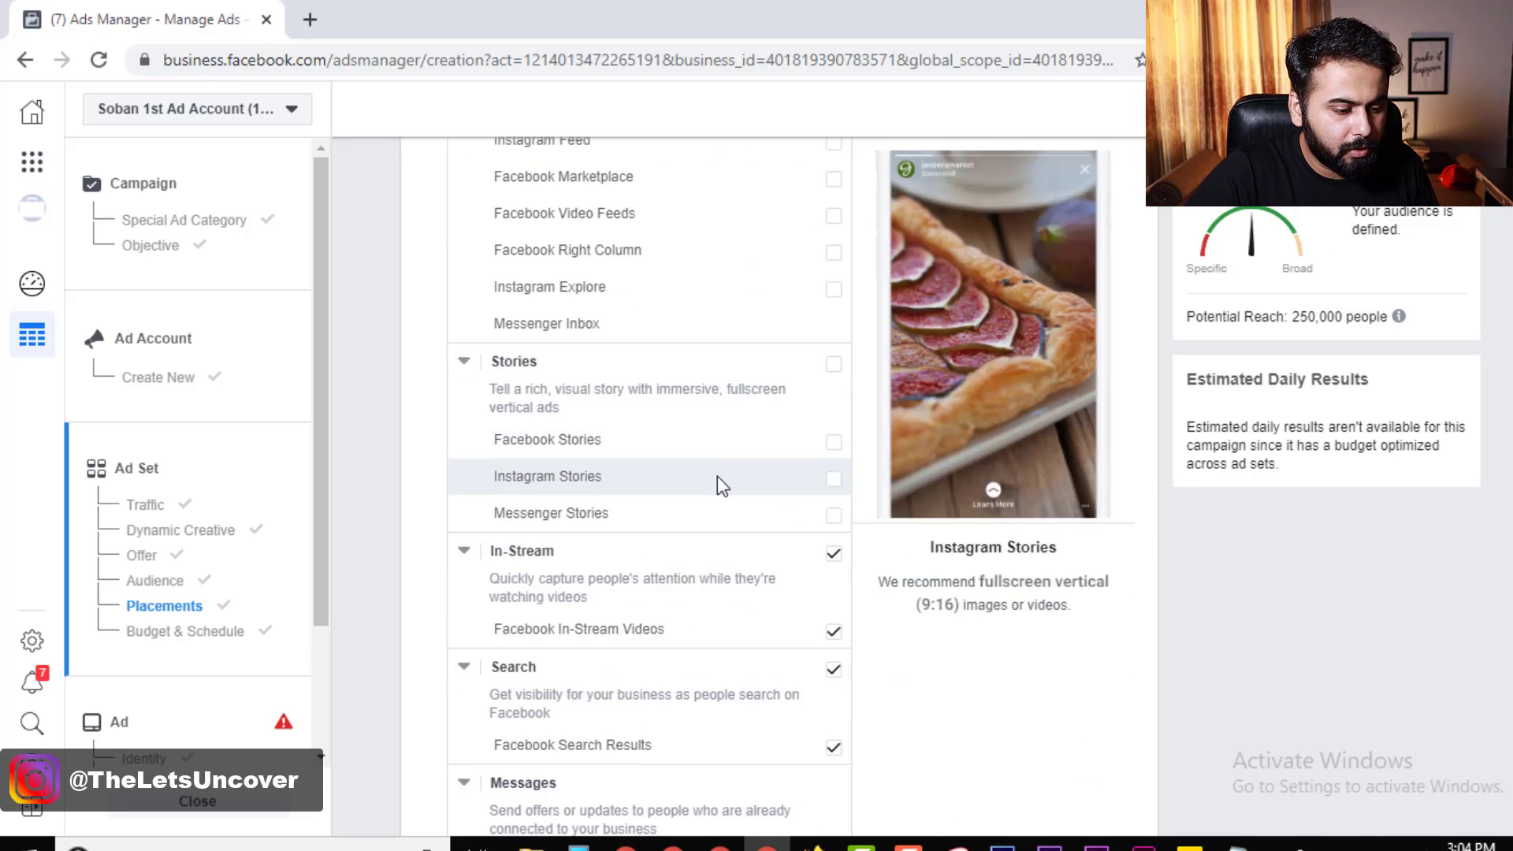
scroll(713, 536, "down", 3)
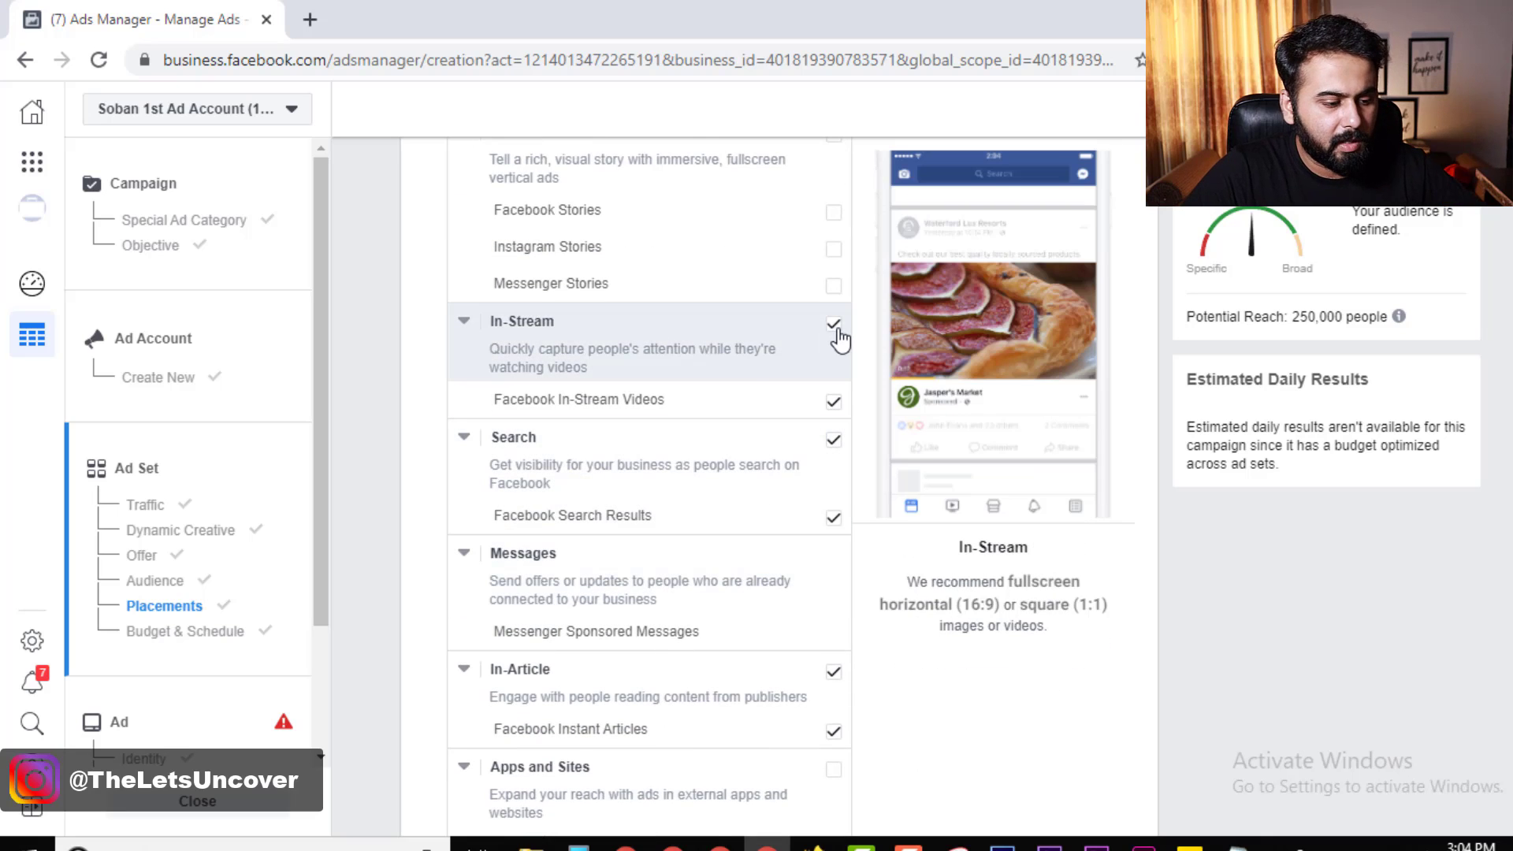
Turn off In-Stream, Search and Instant Articles, leaving only Facebook News Feed
left_click(835, 328)
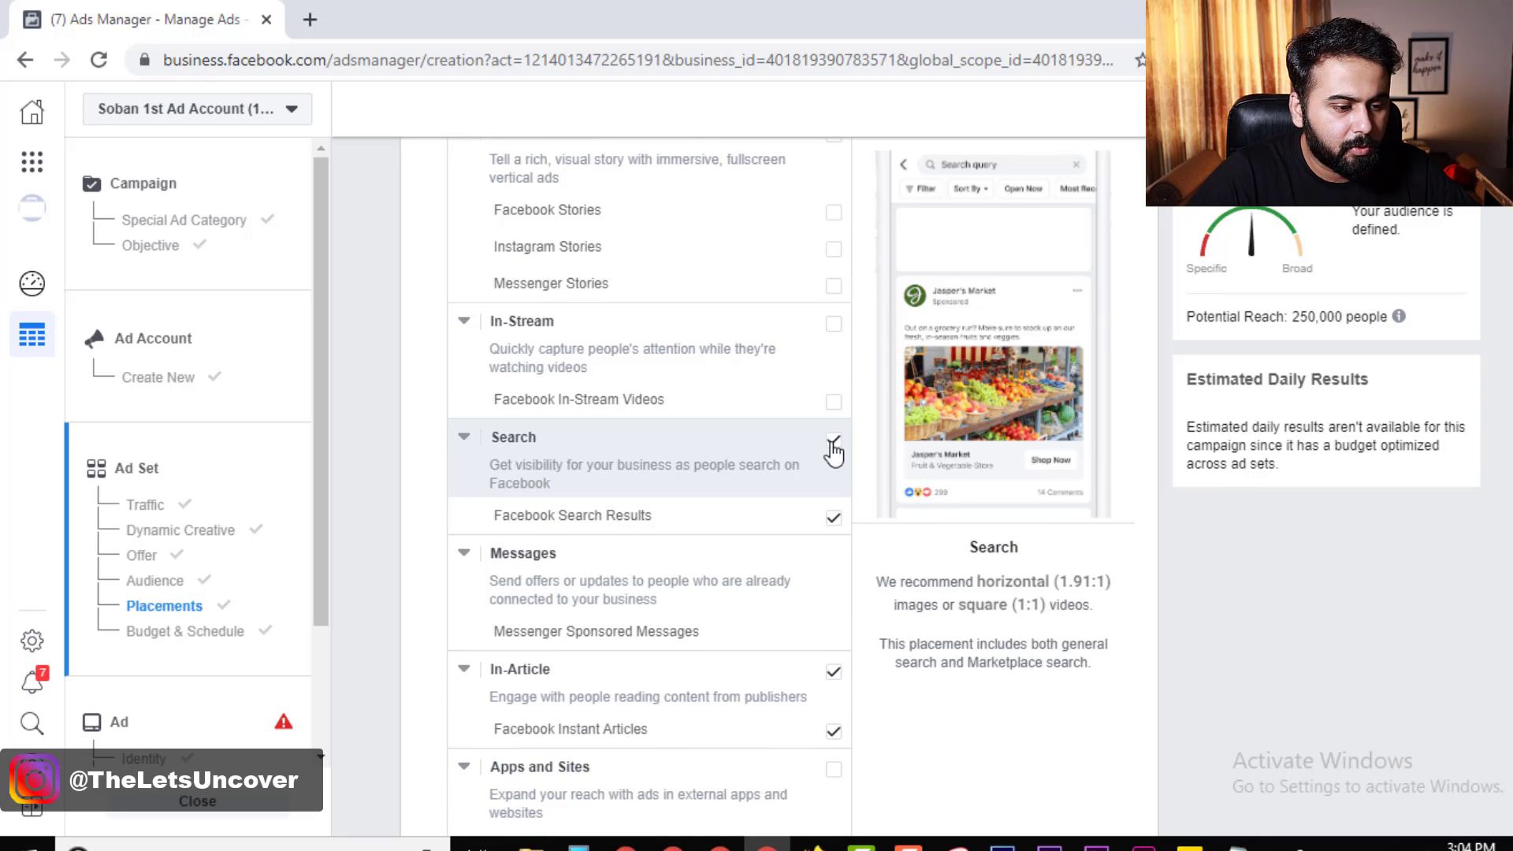
left_click(833, 442)
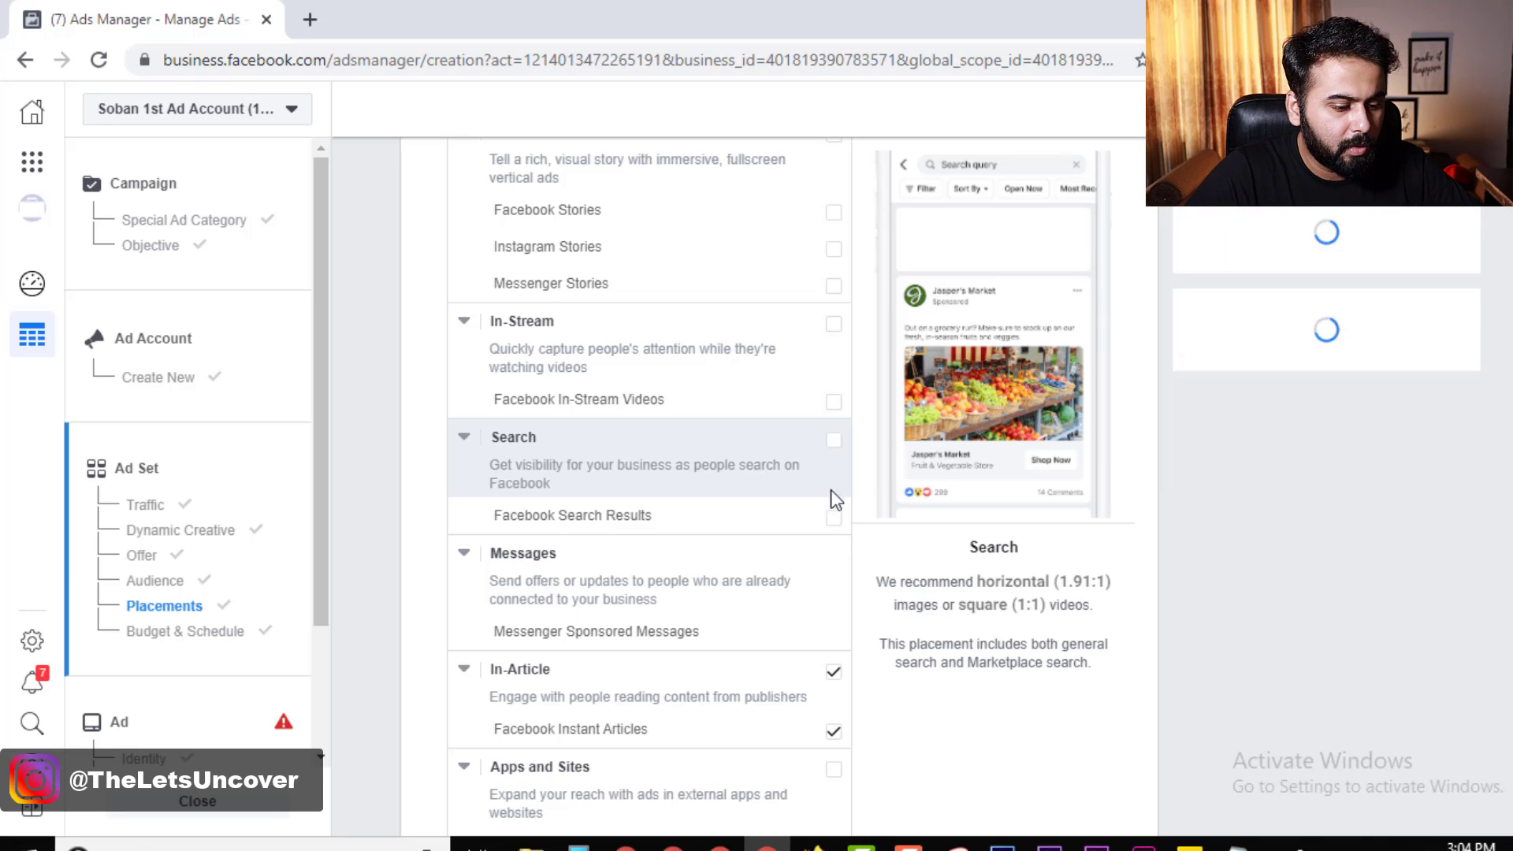
scroll(819, 557, "down", 2)
scroll(588, 543, "down", 3)
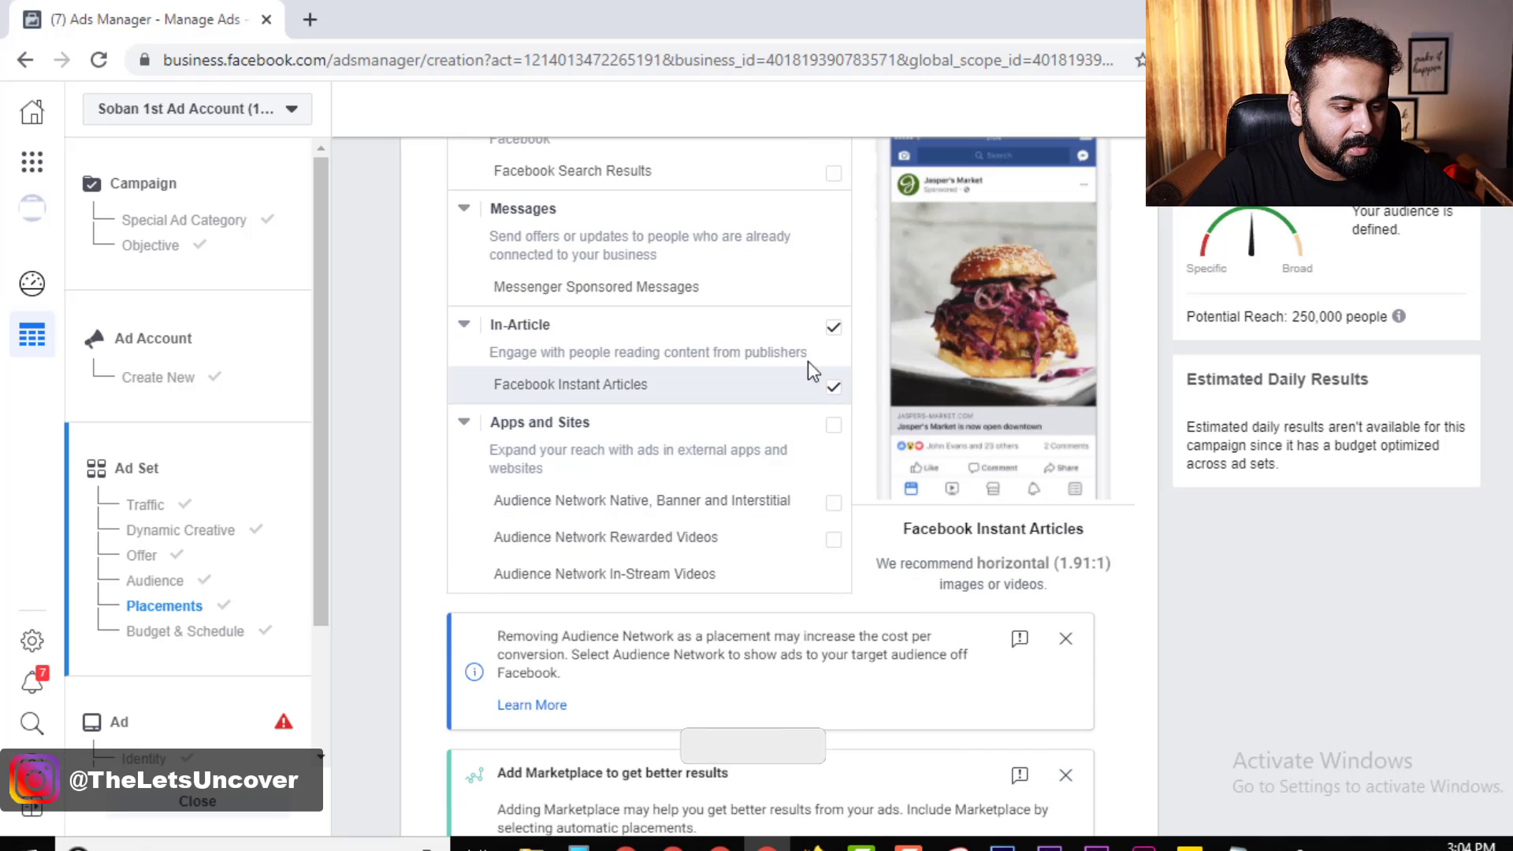
left_click(833, 327)
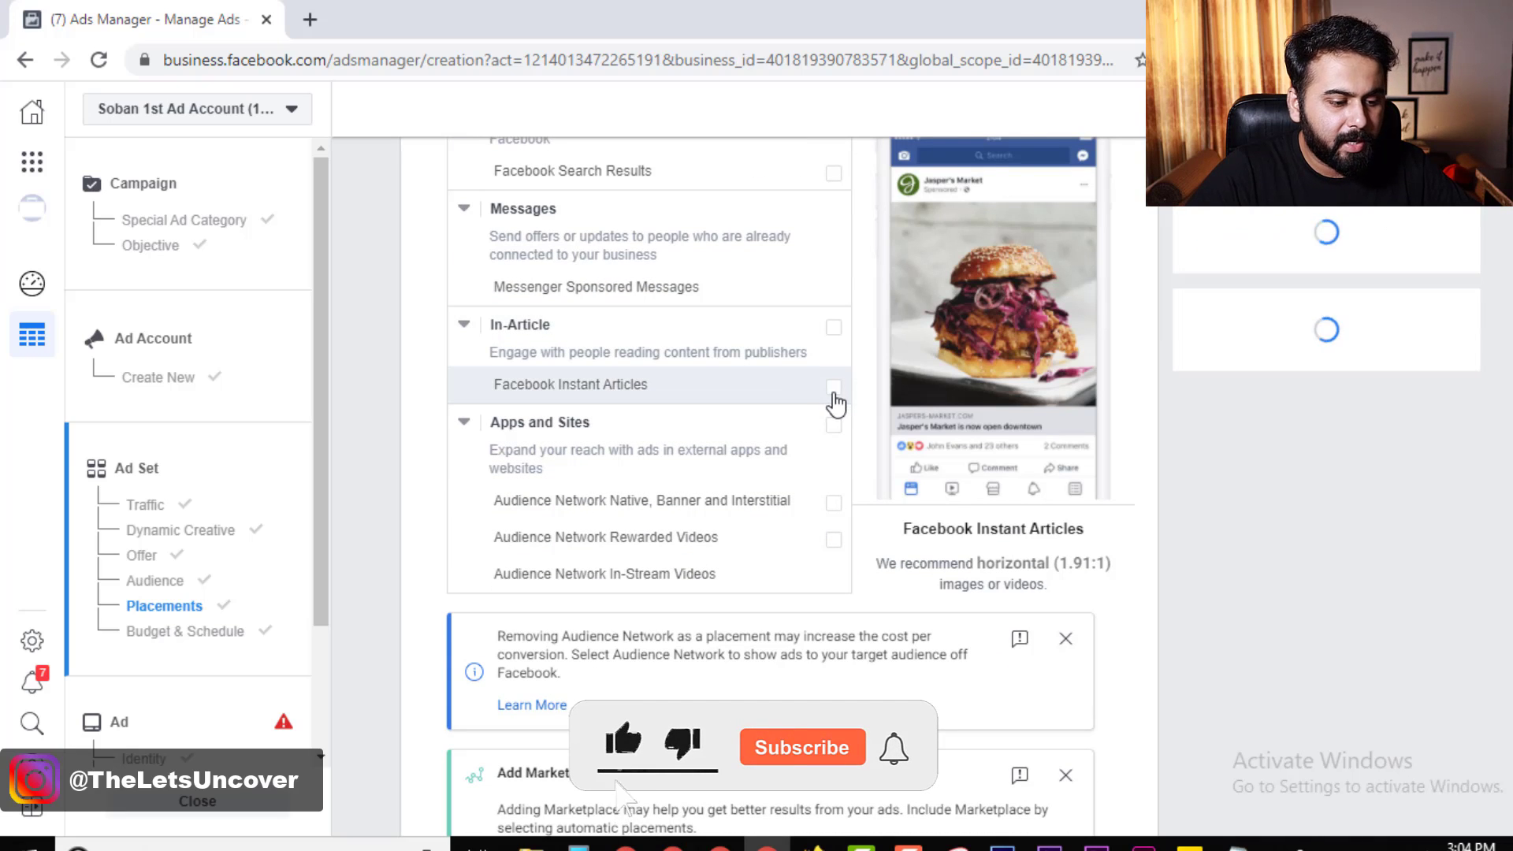
scroll(647, 457, "down", 2)
scroll(694, 532, "up", 3)
scroll(690, 532, "up", 10)
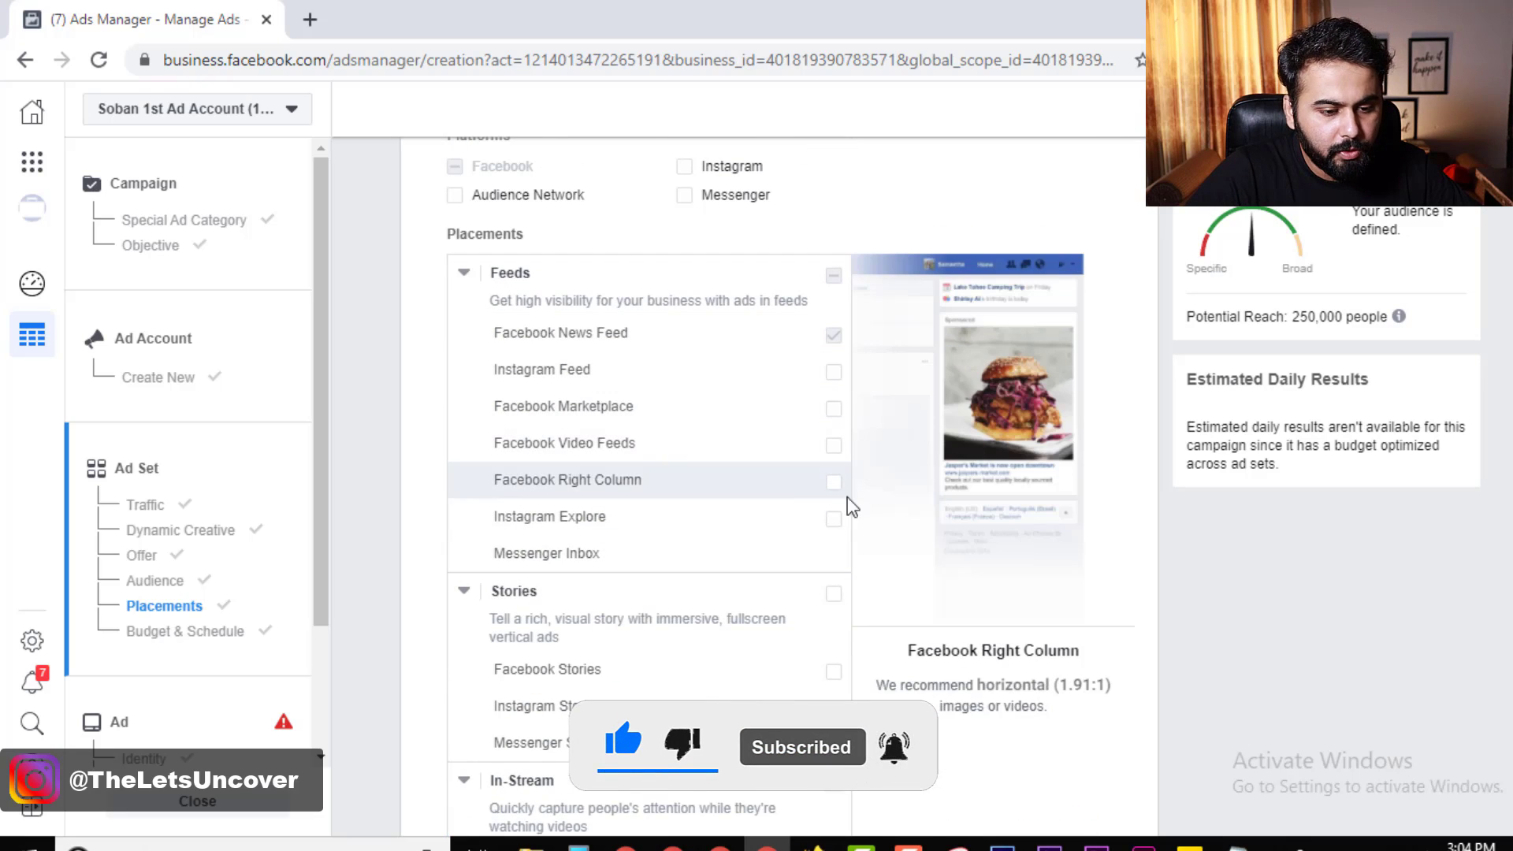
scroll(867, 485, "down", 6)
scroll(697, 545, "down", 6)
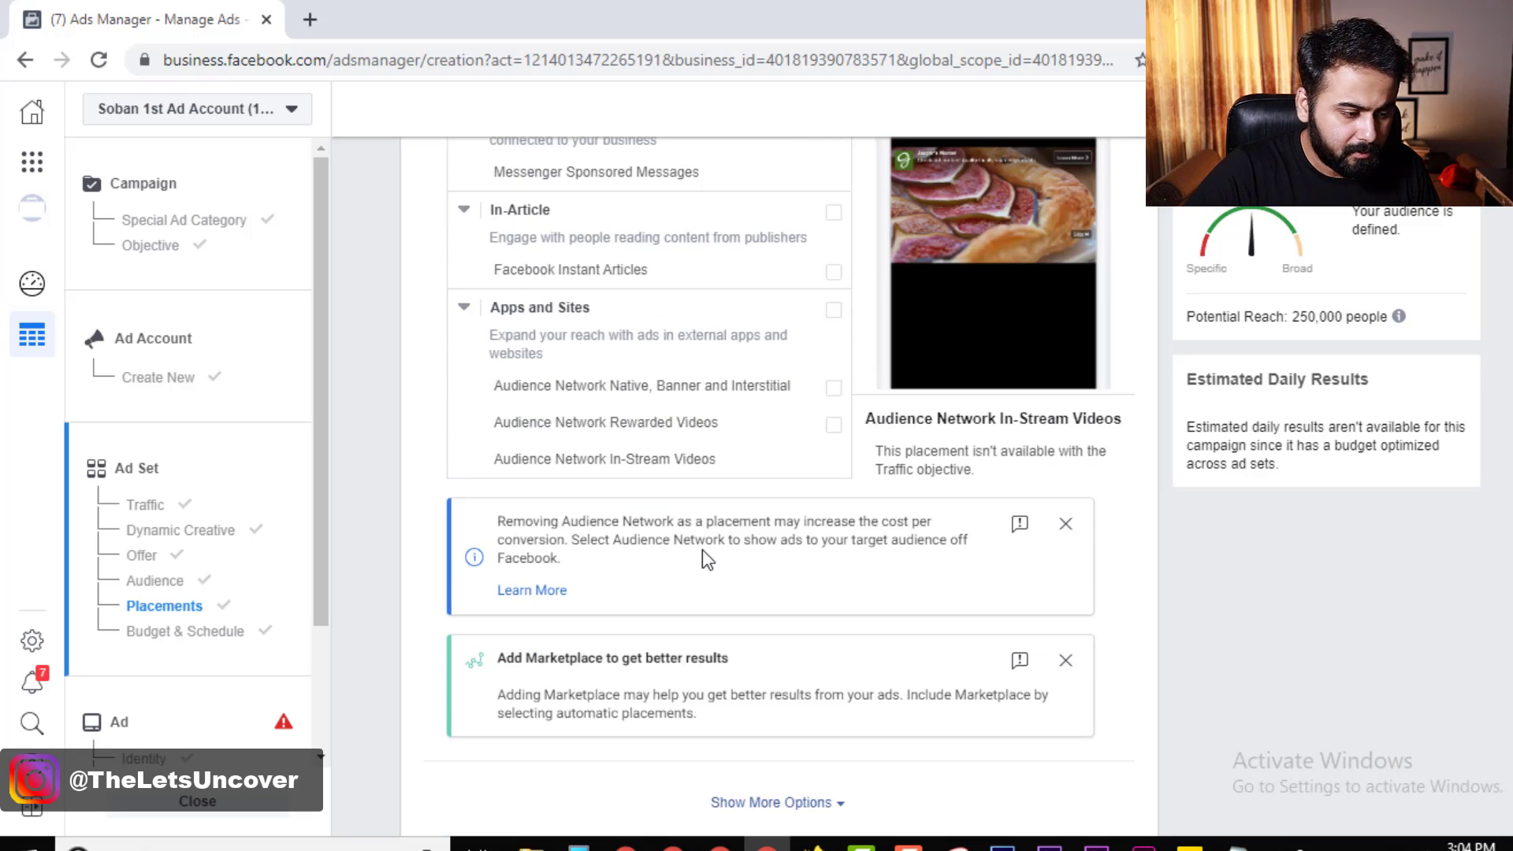
scroll(709, 571, "down", 3)
scroll(719, 590, "up", 16)
scroll(722, 591, "up", 9)
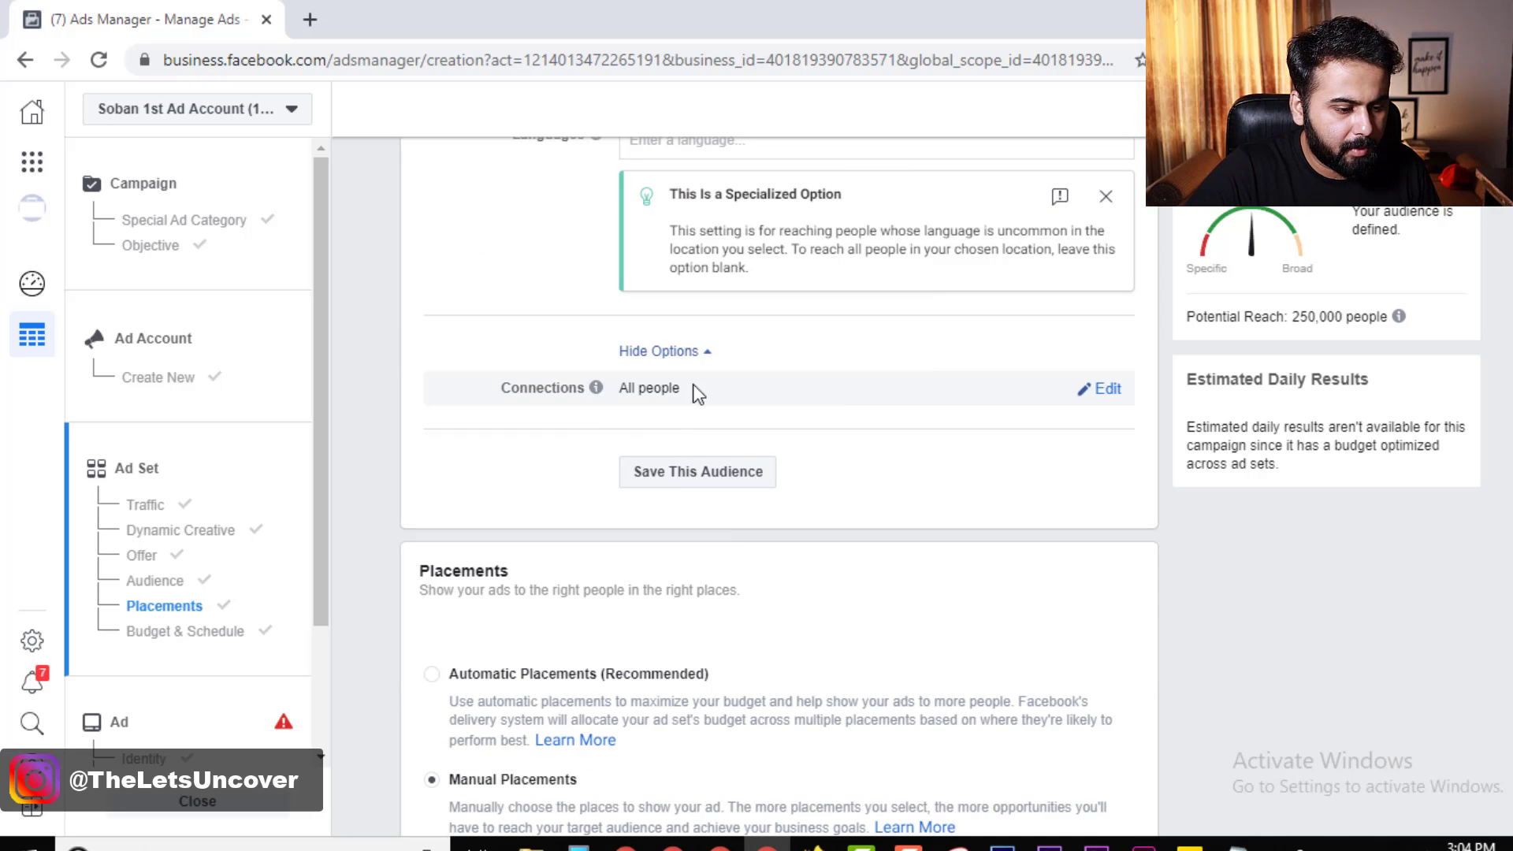
left_click(1103, 389)
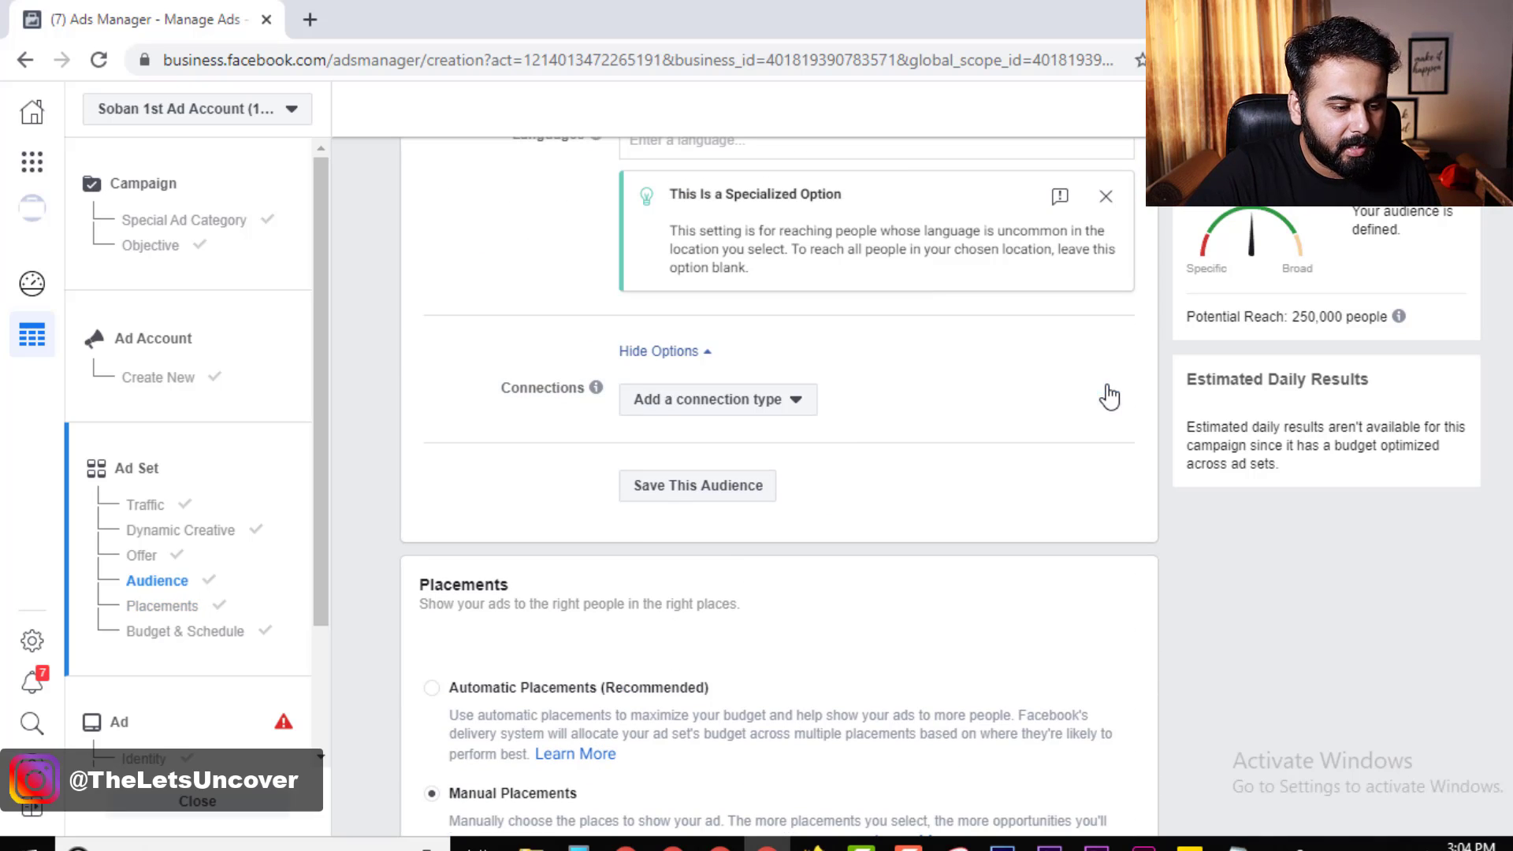
left_click(741, 403)
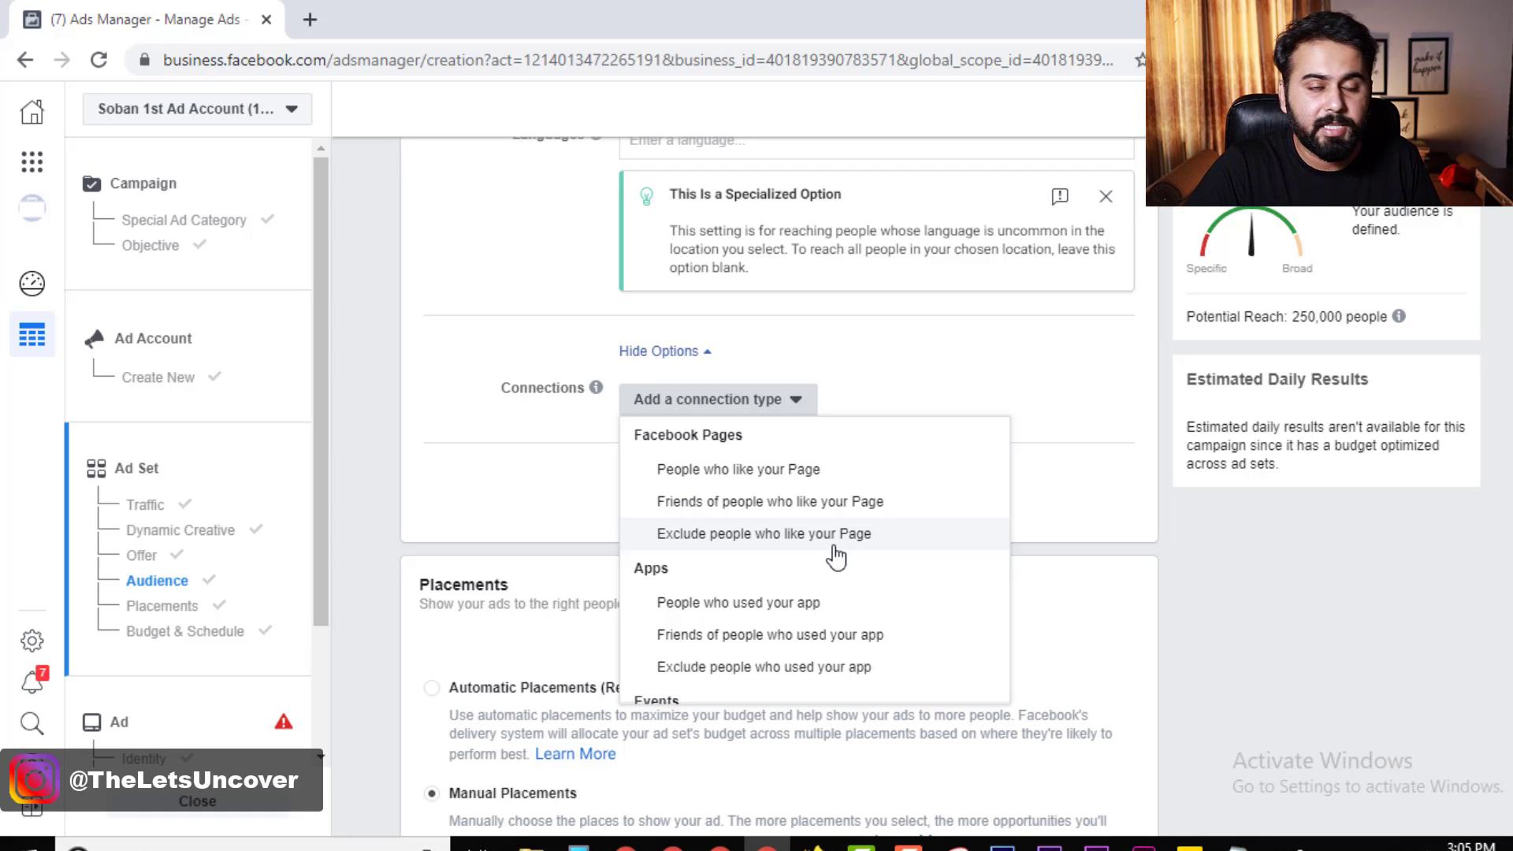
scroll(764, 560, "down", 2)
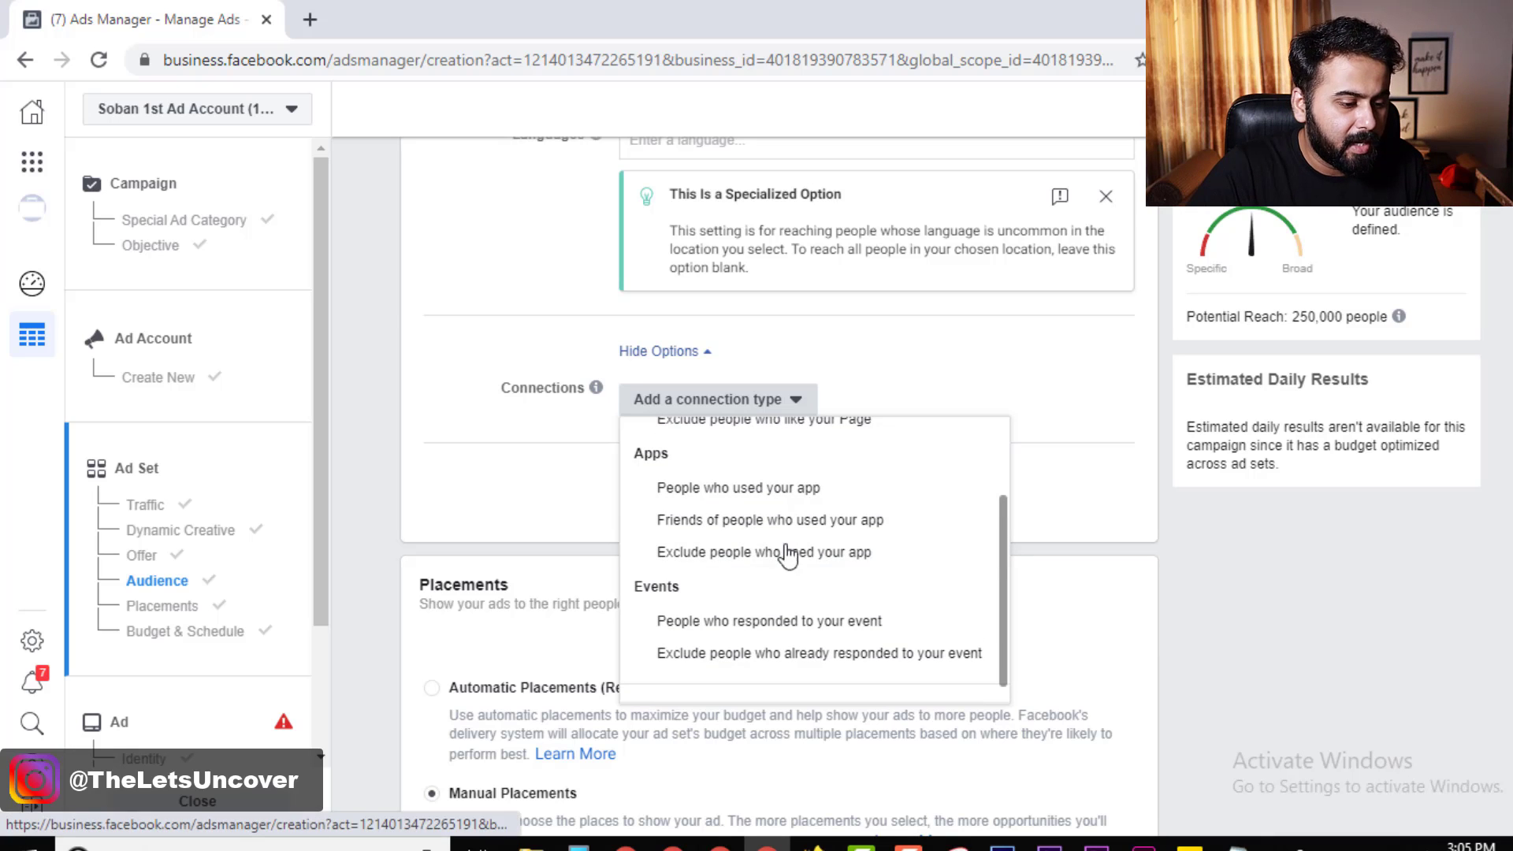
scroll(773, 577, "down", 1)
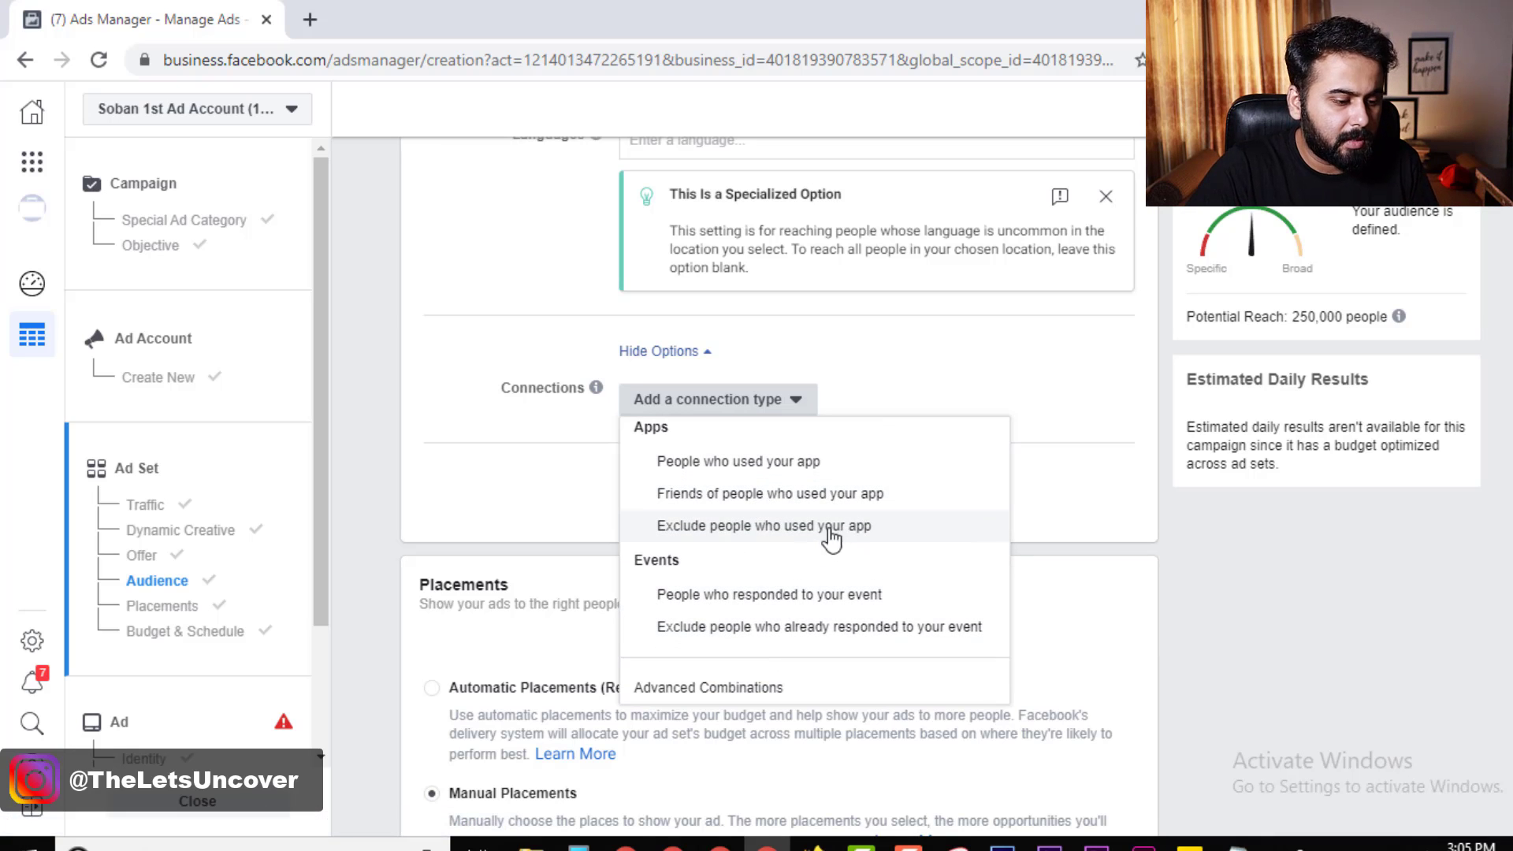
scroll(1062, 632, "down", 20)
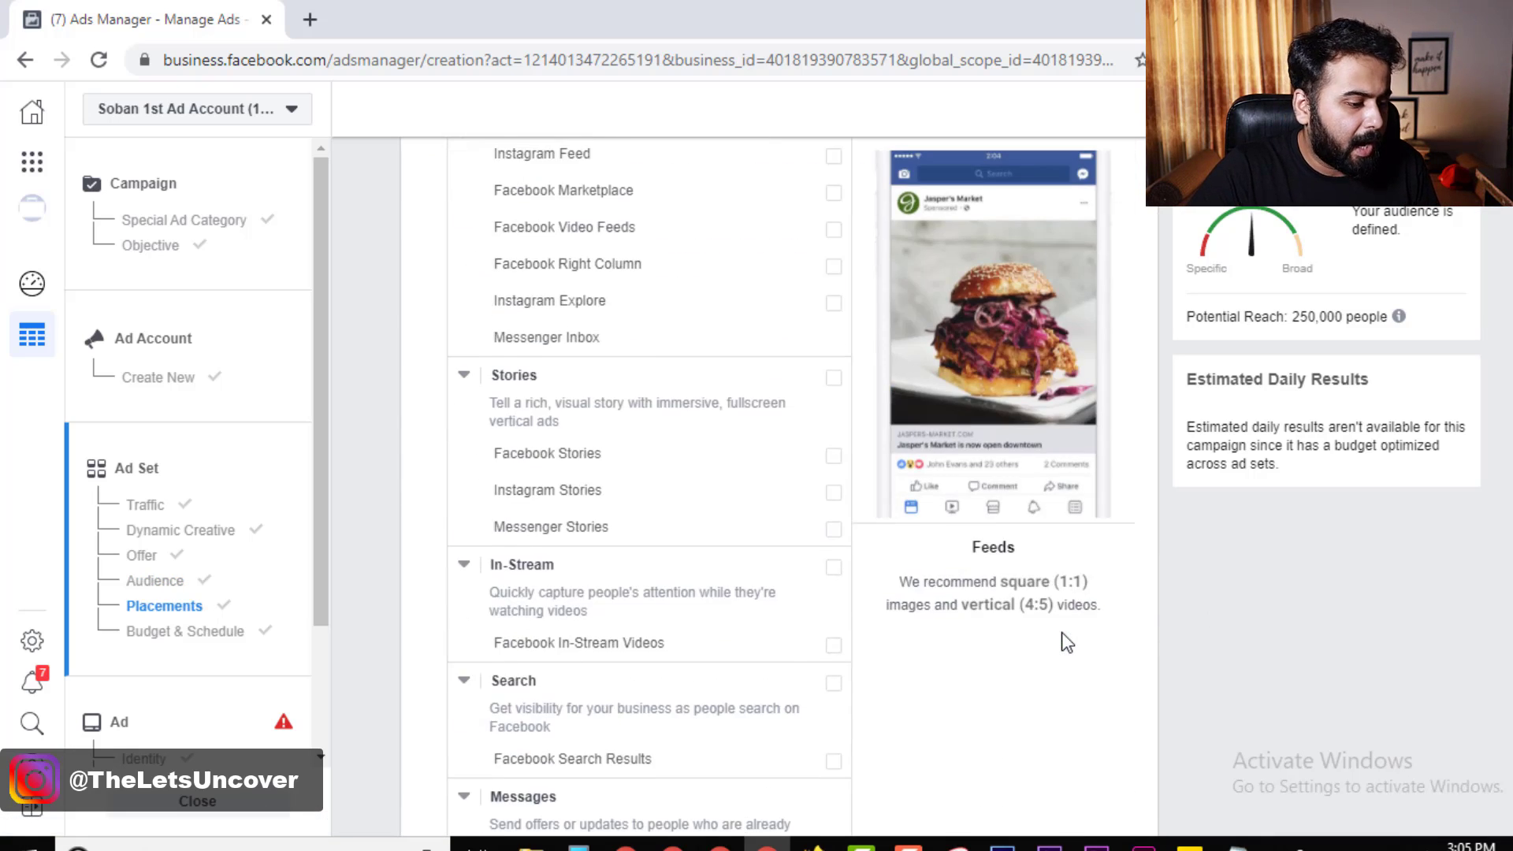
Confirm Optimization for Ad Delivery stays on Link Clicks
scroll(1056, 642, "up", 4)
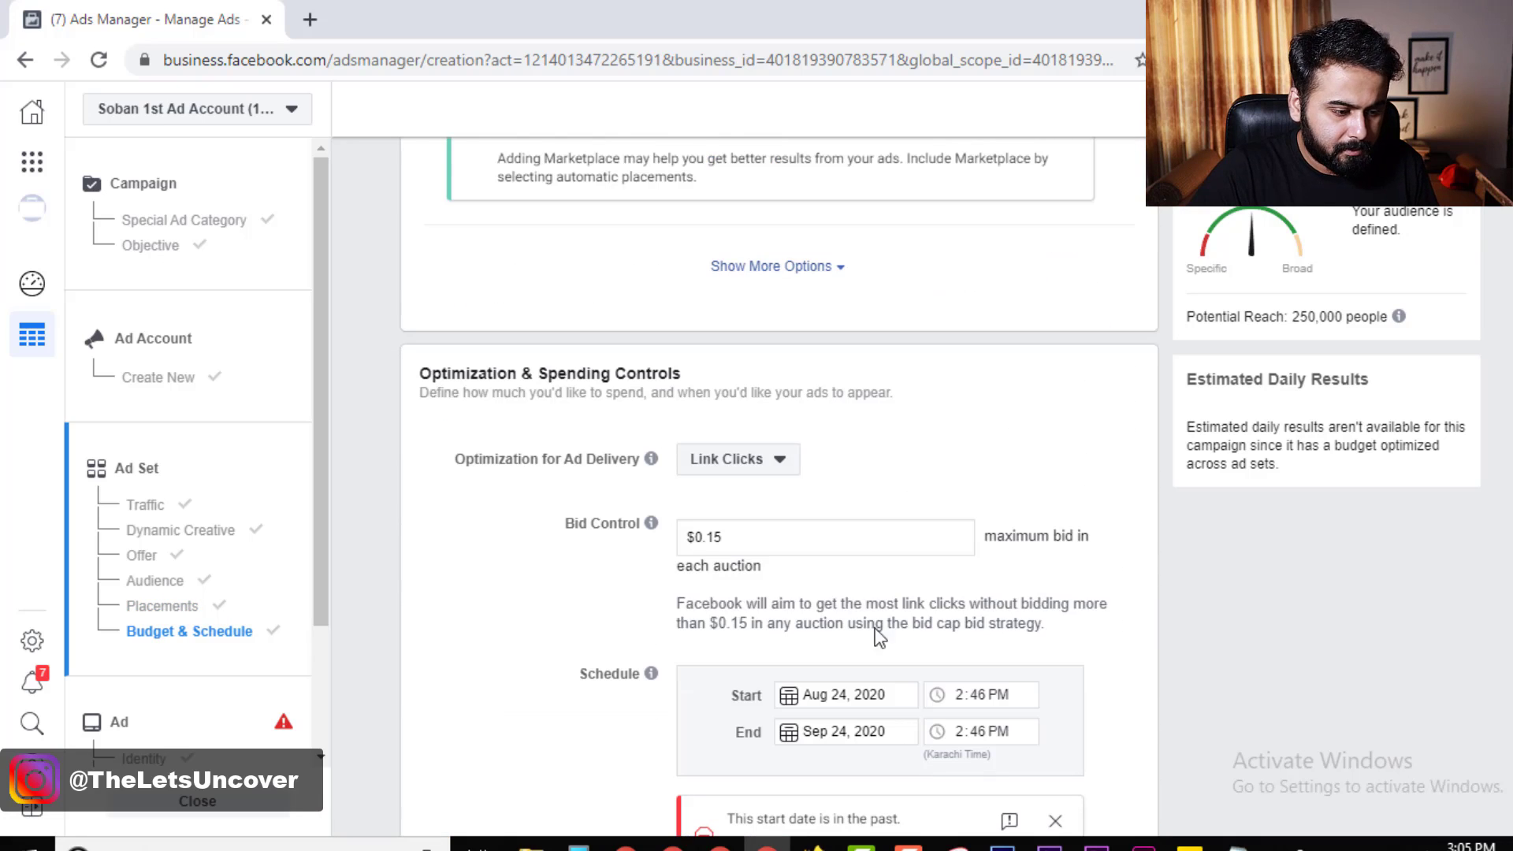
left_click(765, 473)
left_click(872, 443)
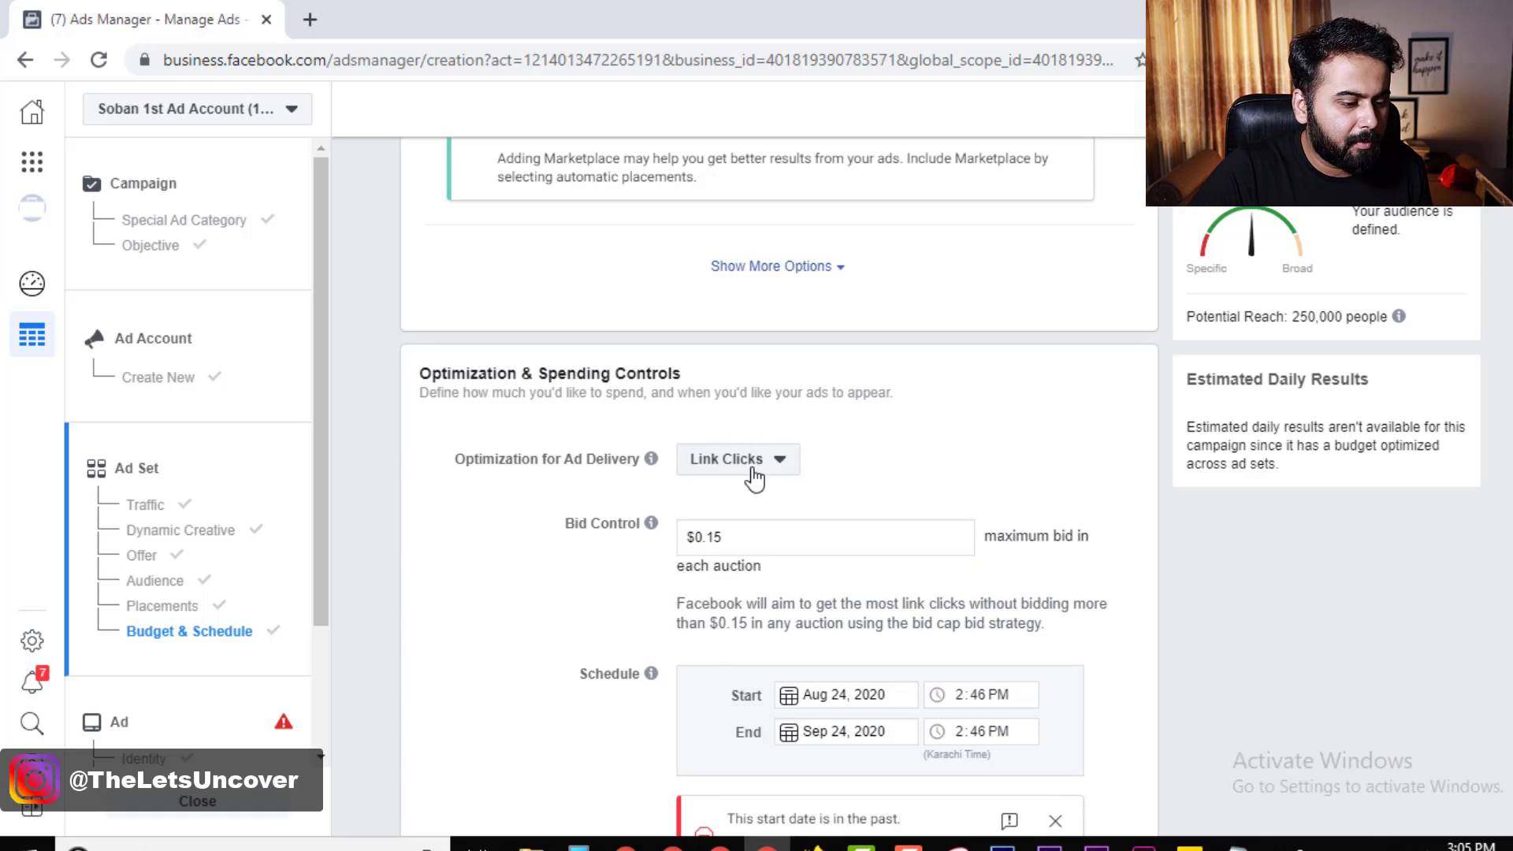
left_click(762, 472)
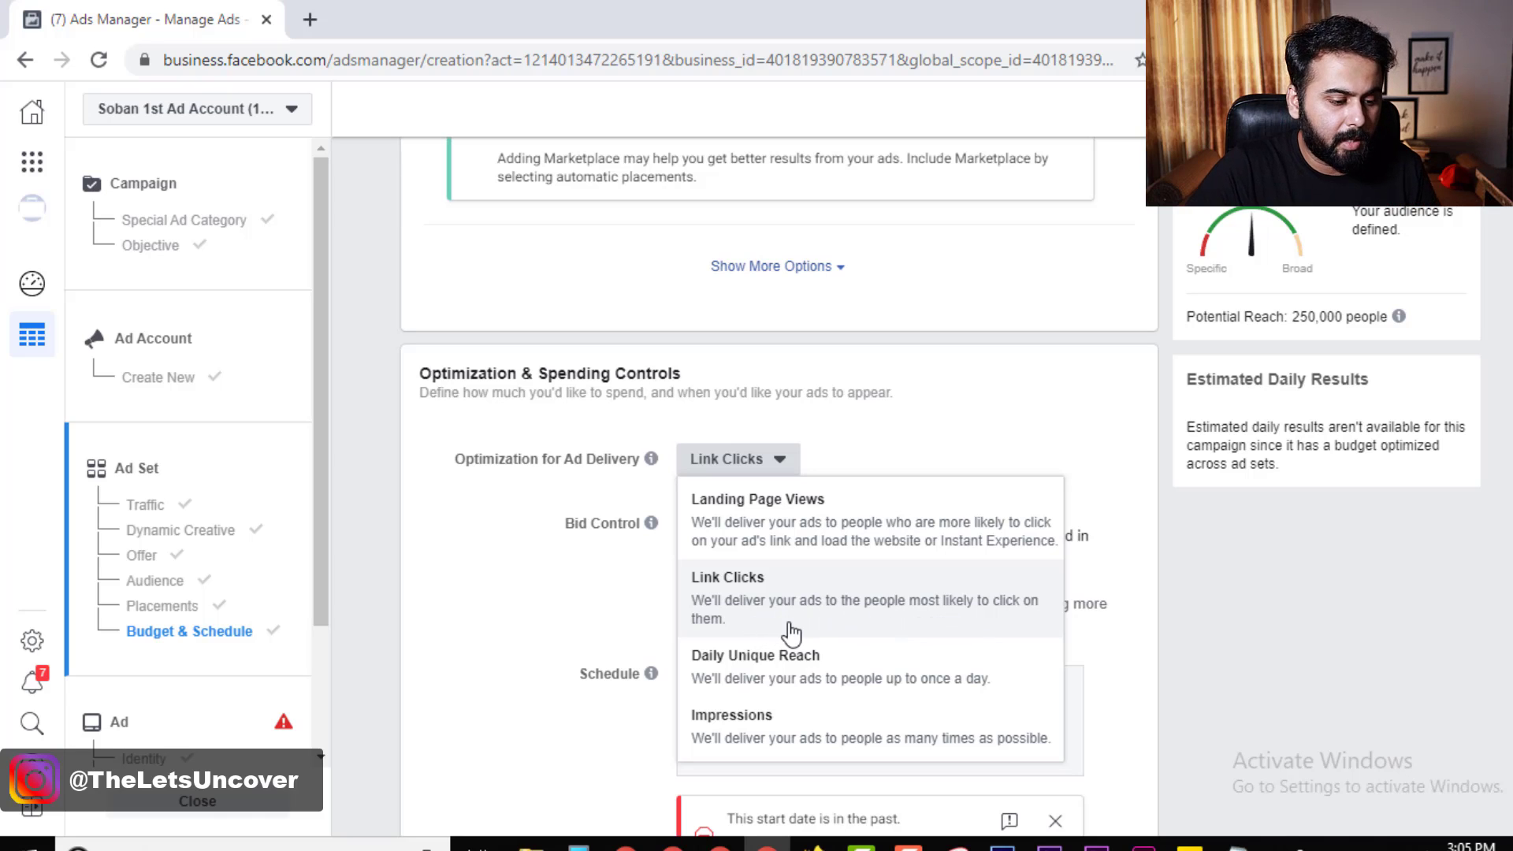
left_click(1004, 392)
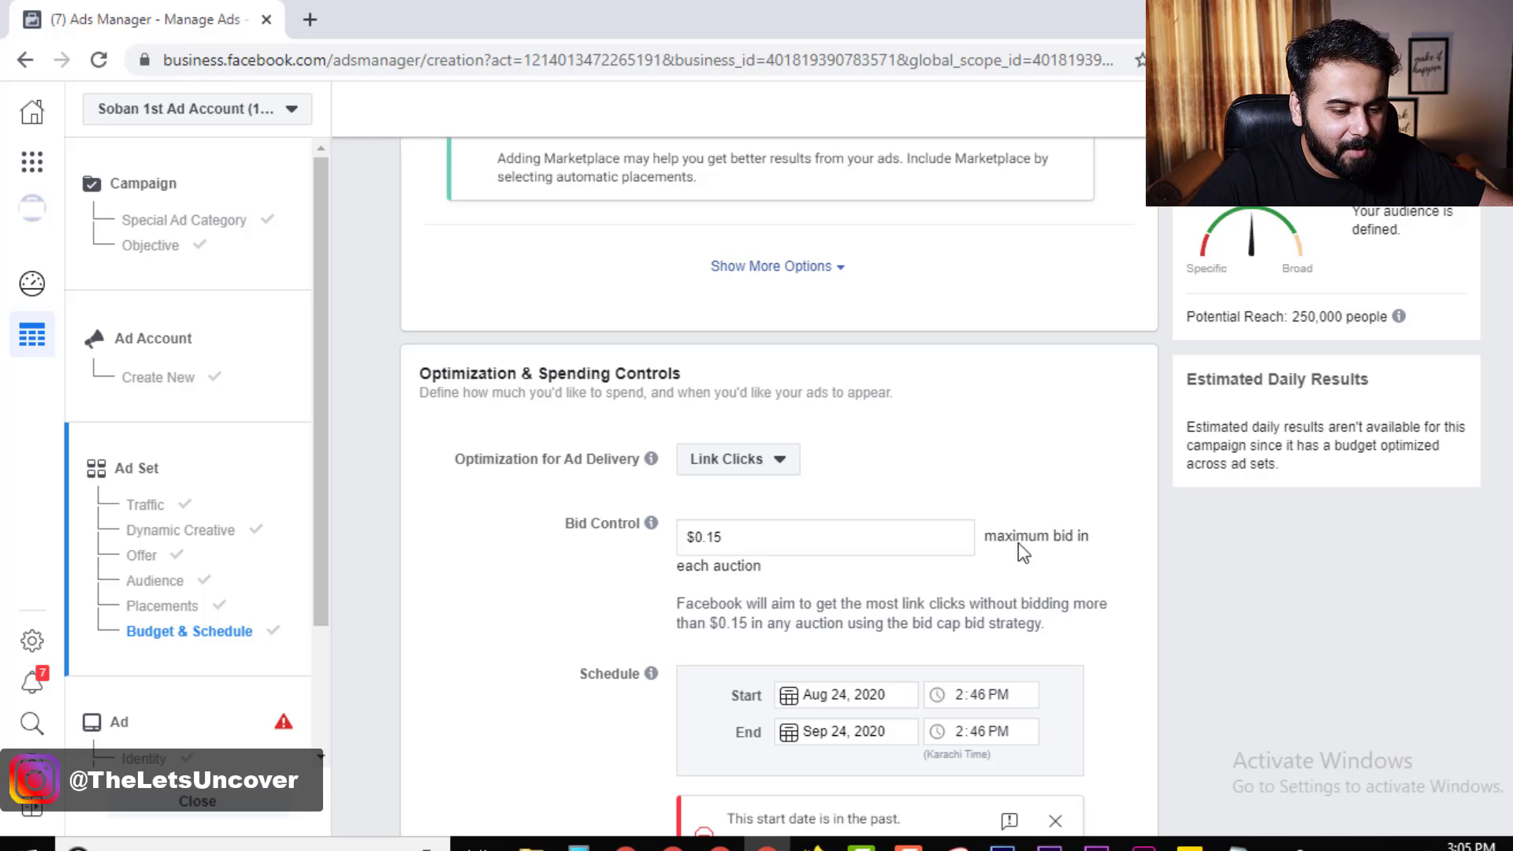
Lower the Bid Control maximum bid from $0.15 to $0.10
left_click_drag(985, 536, 1087, 536)
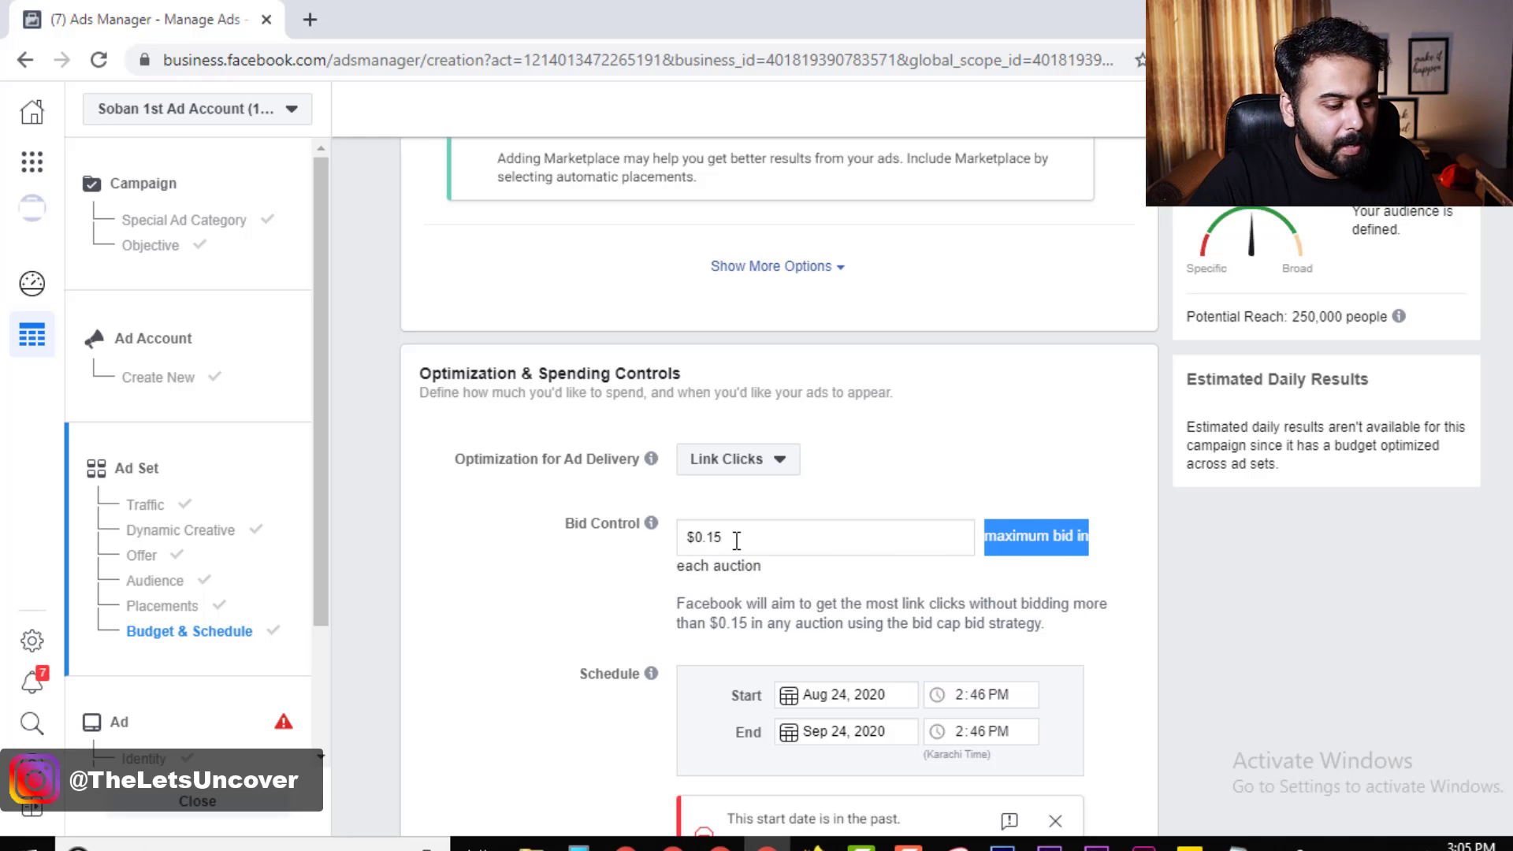
left_click_drag(725, 539, 706, 538)
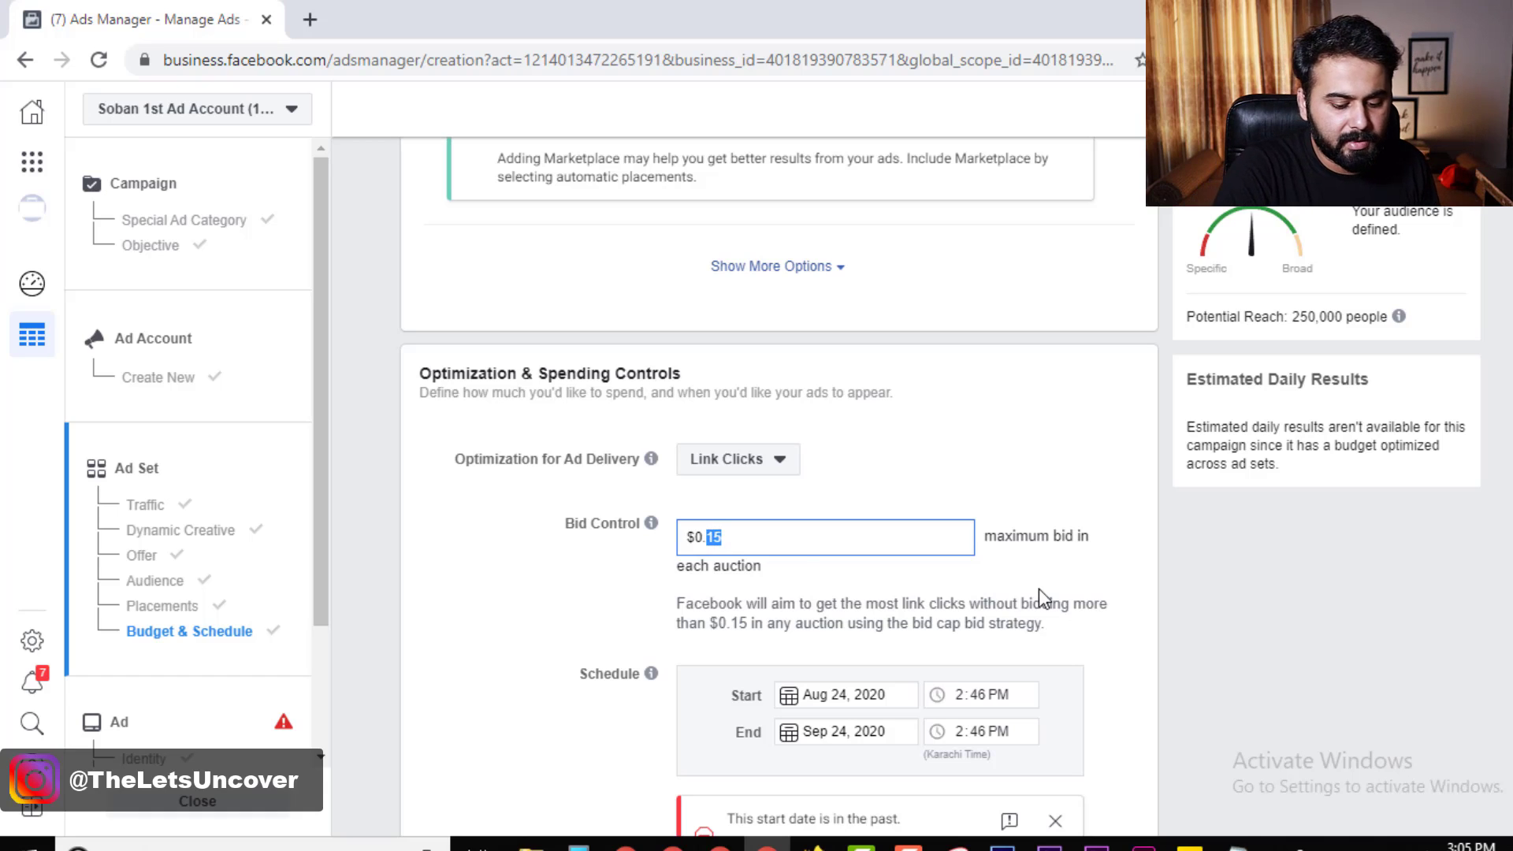
left_click(1095, 434)
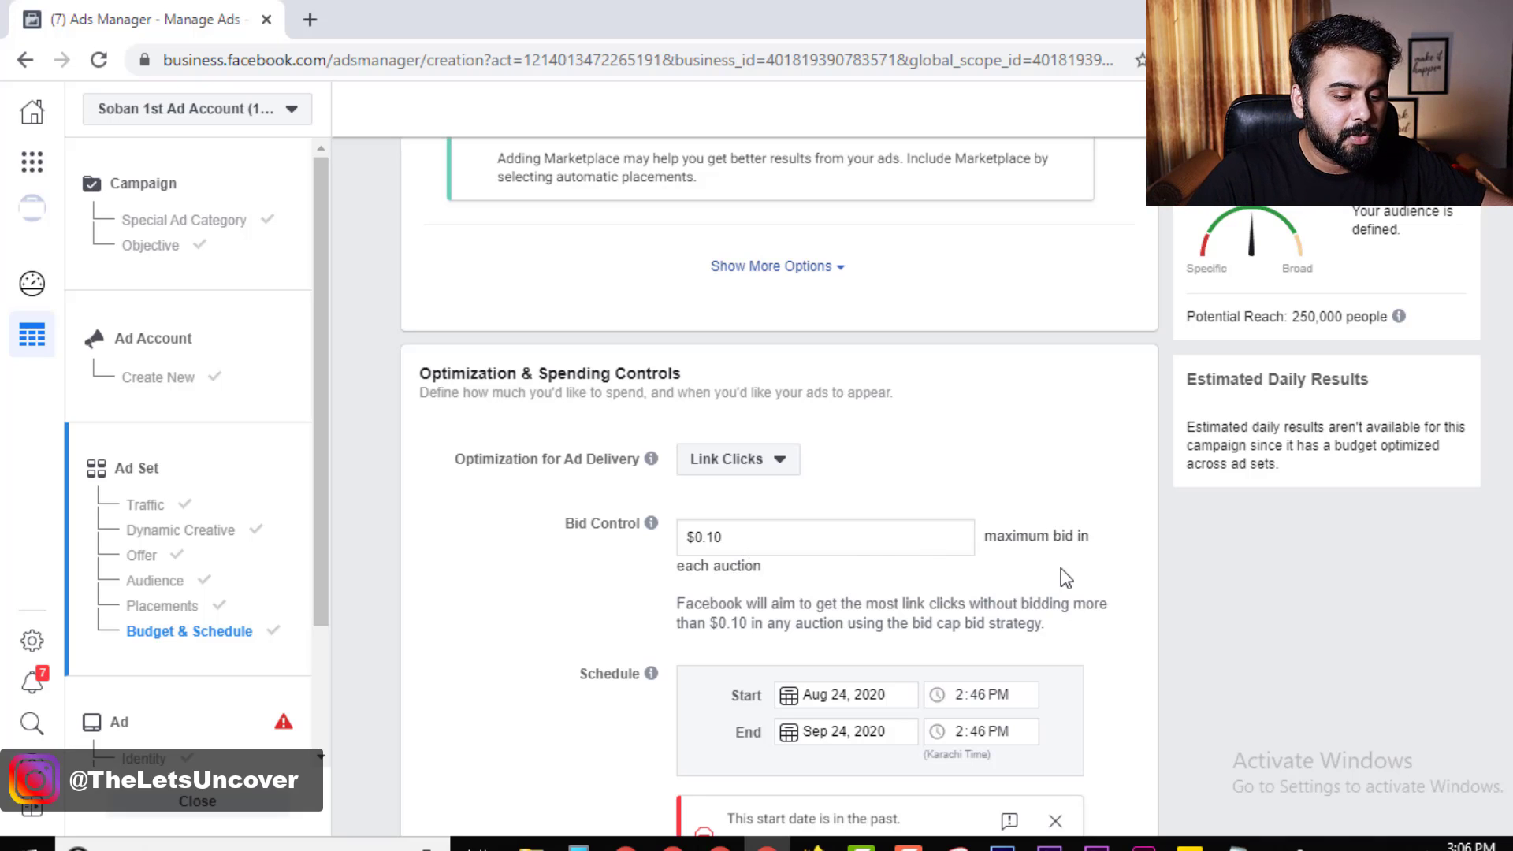
scroll(1107, 590, "down", 3)
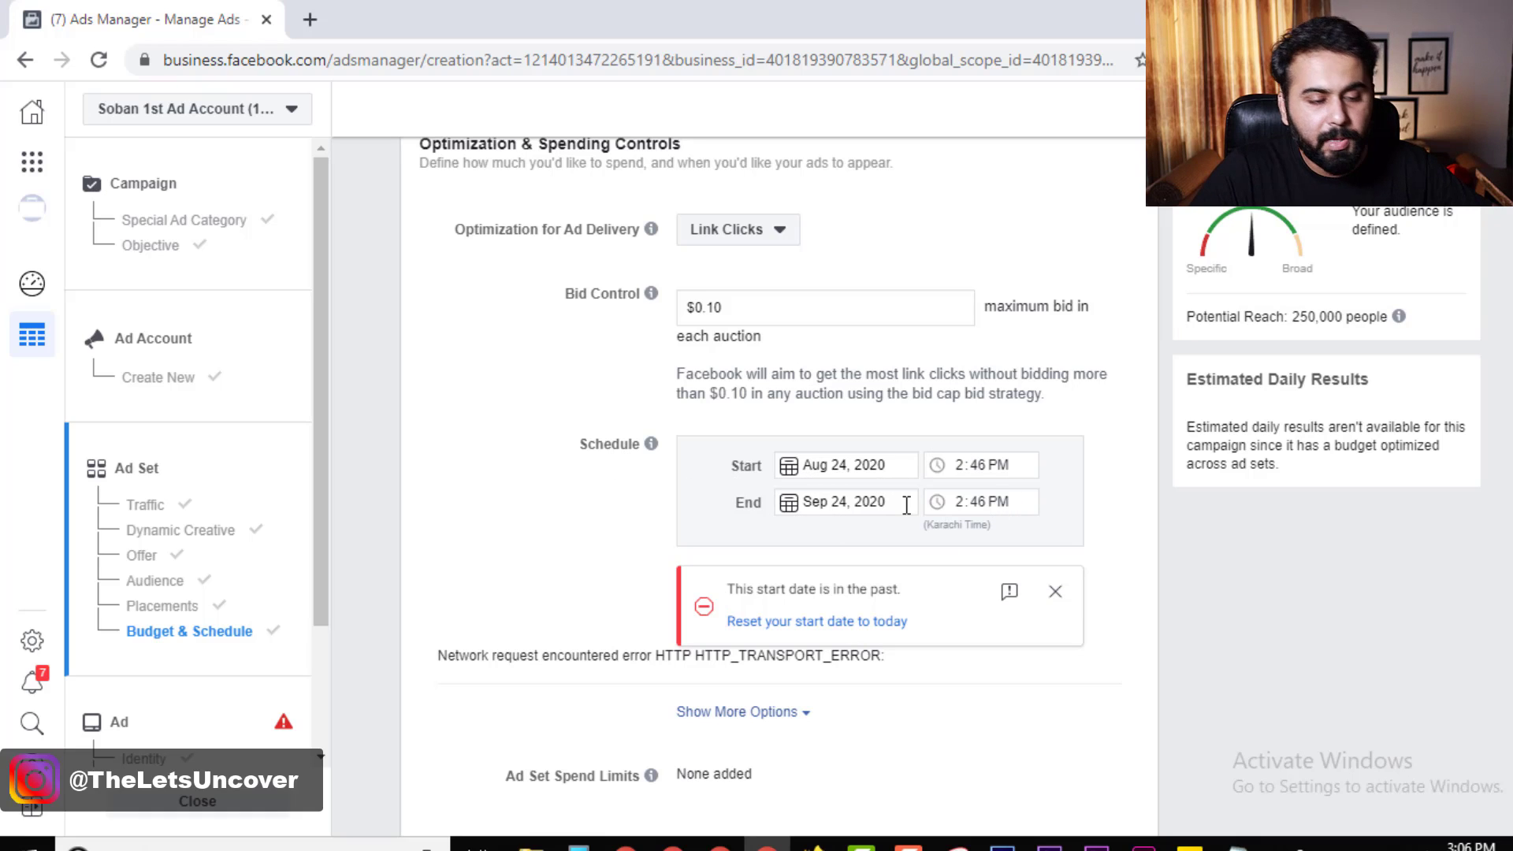
Dismiss the start-date warning, show more options and keep charging per Impression
left_click(1055, 593)
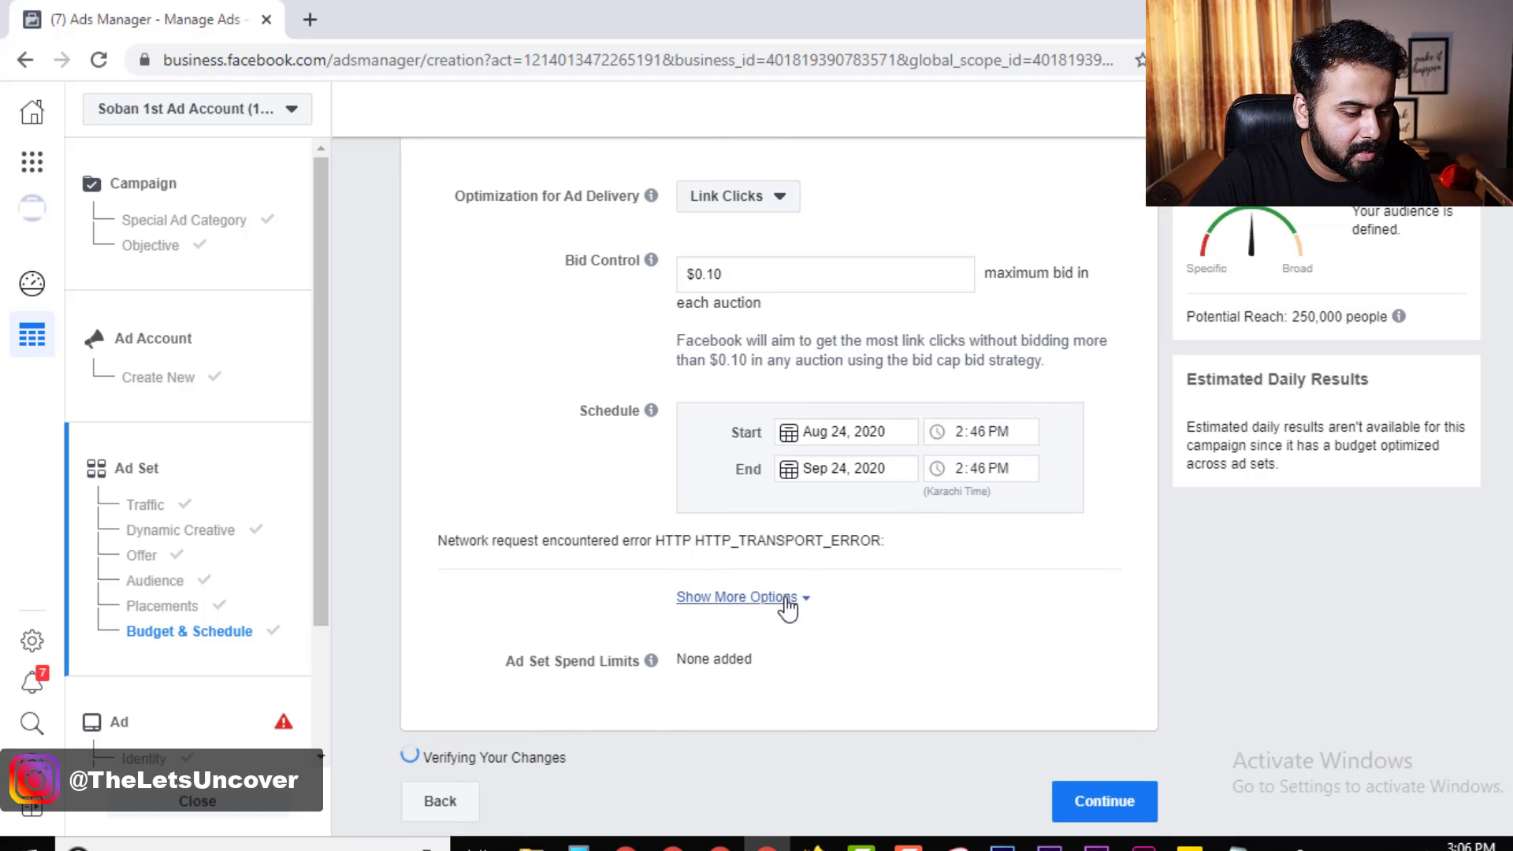
left_click(787, 600)
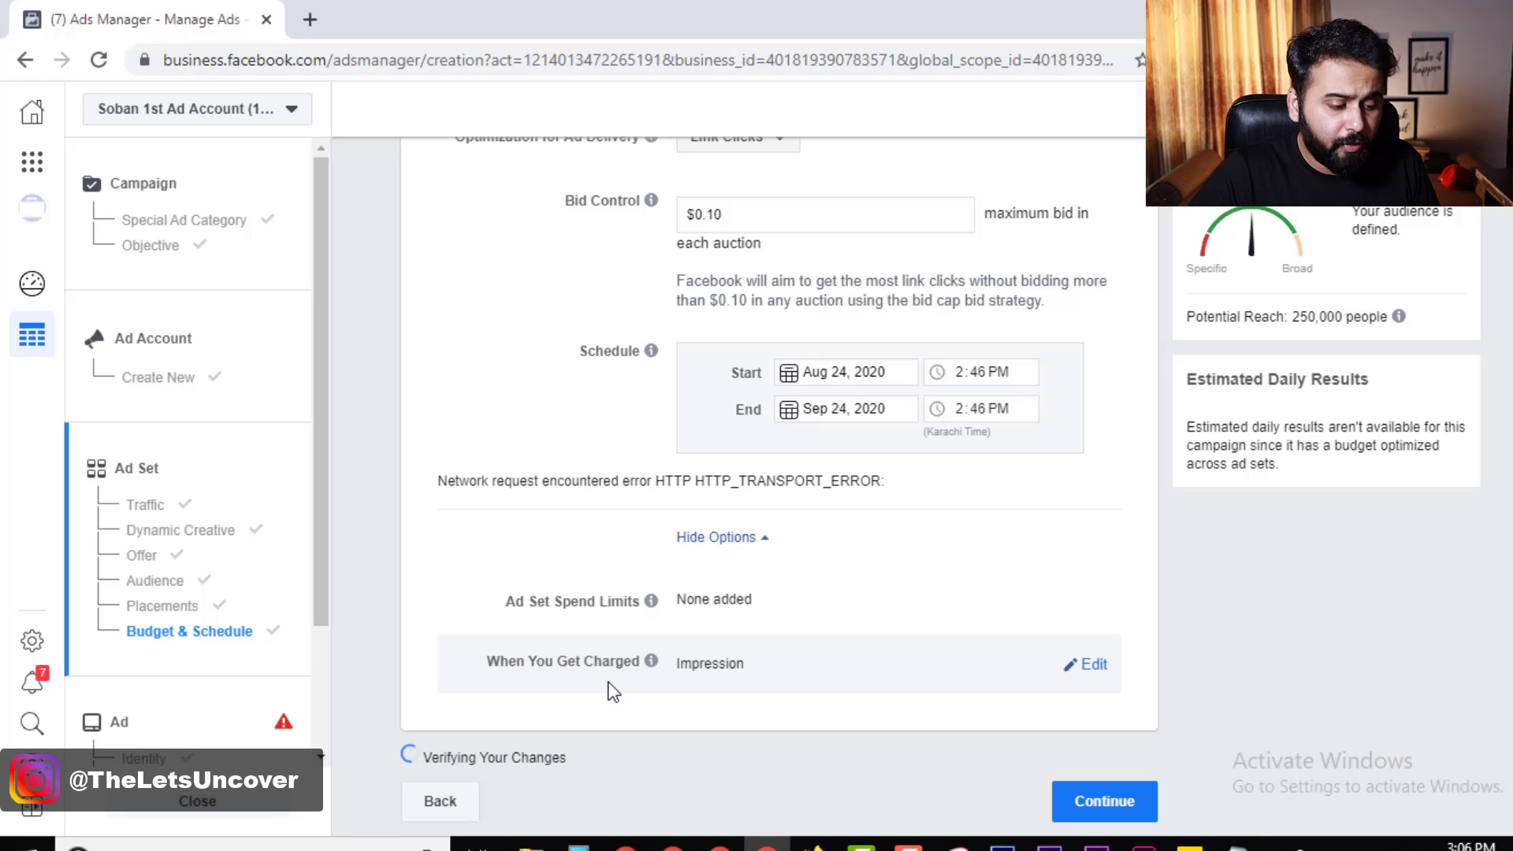
left_click(1085, 664)
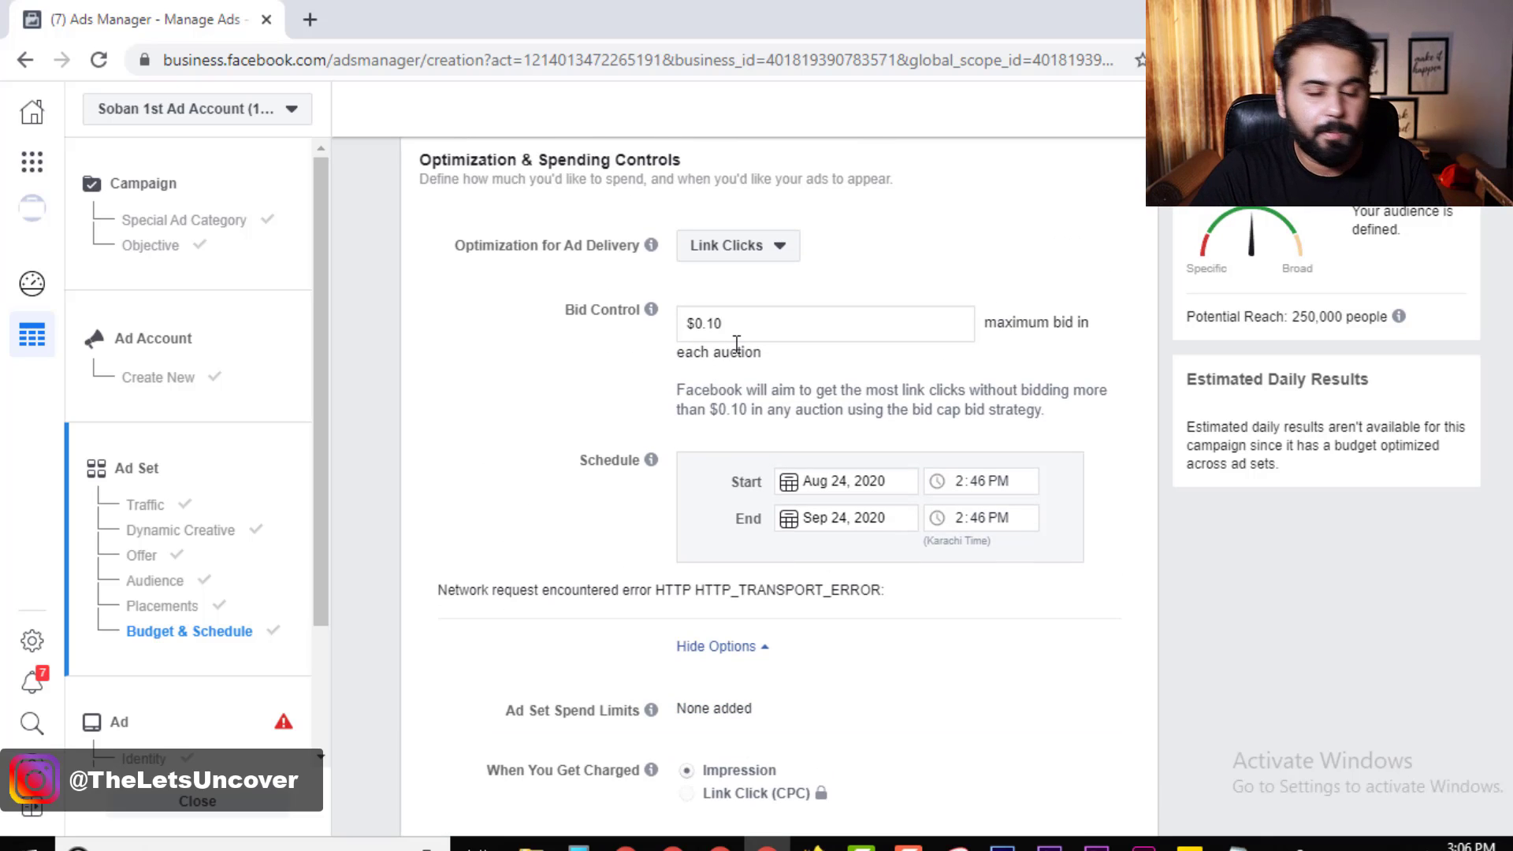
mouse_move(830, 691)
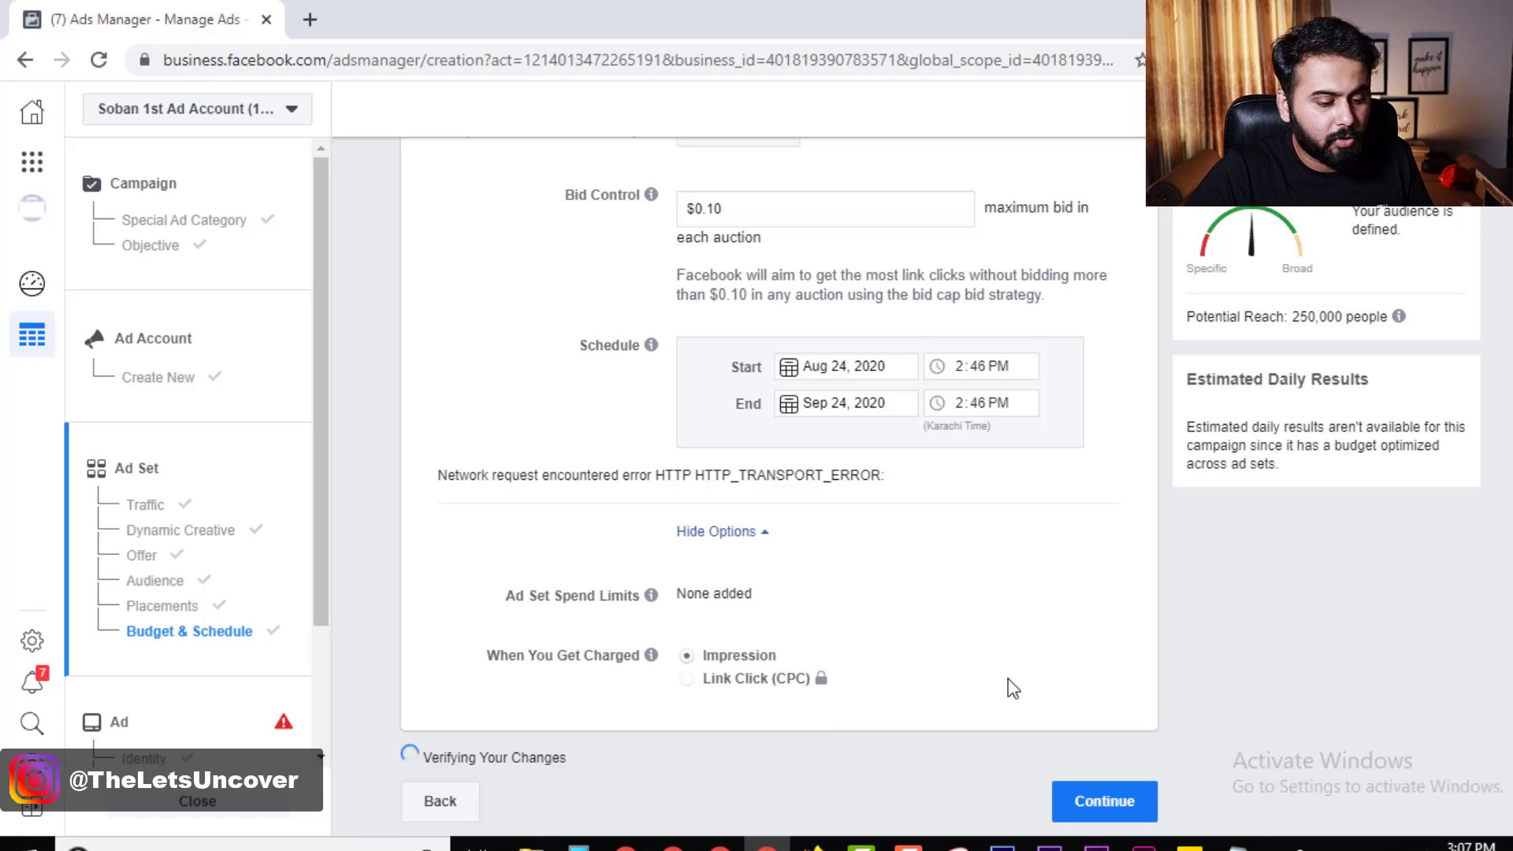
left_click(1129, 804)
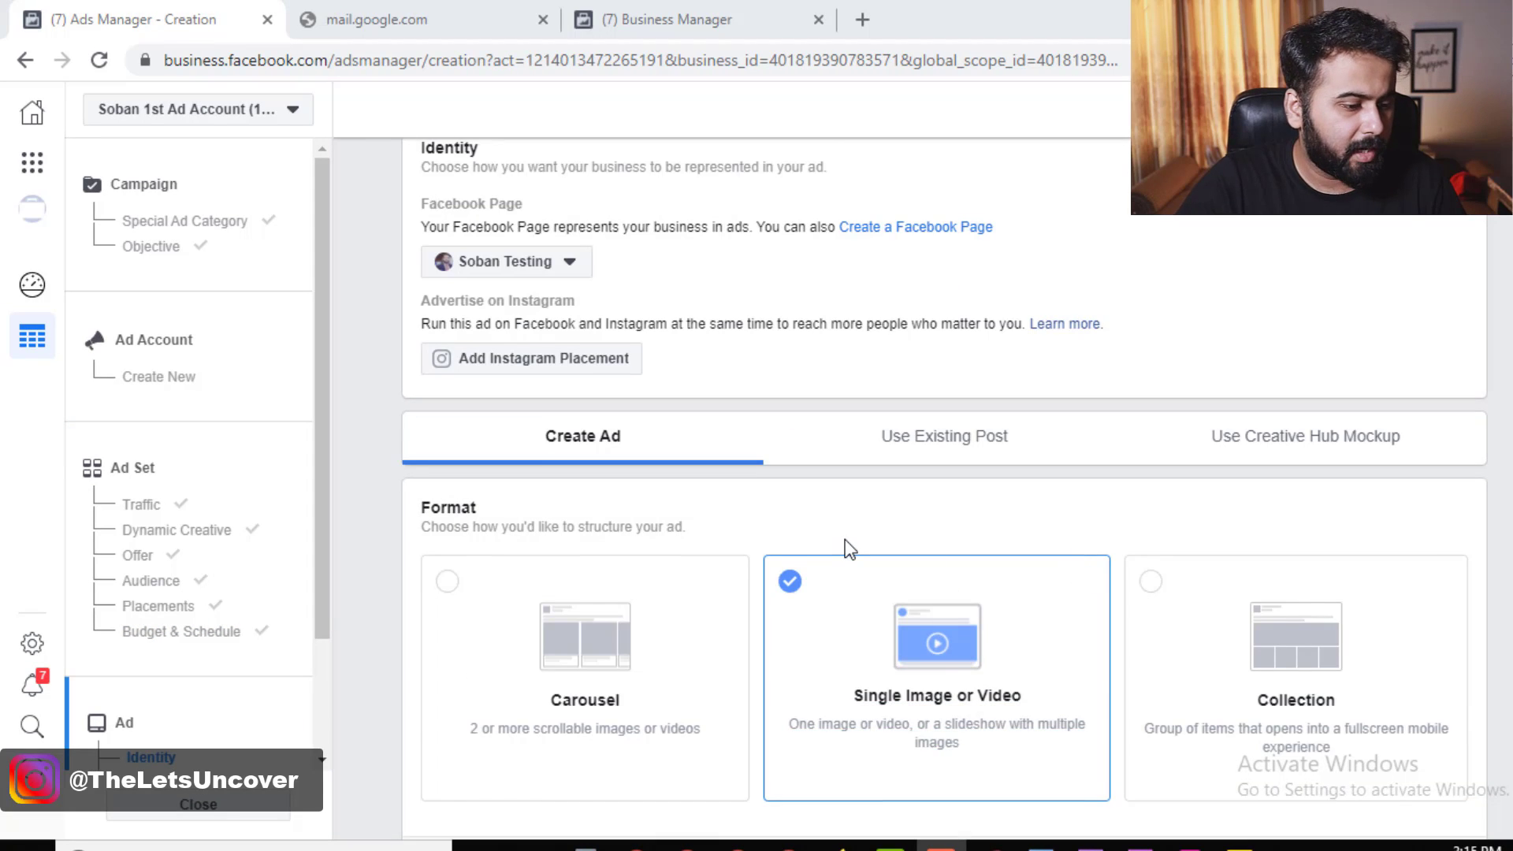
scroll(845, 539, "down", 3)
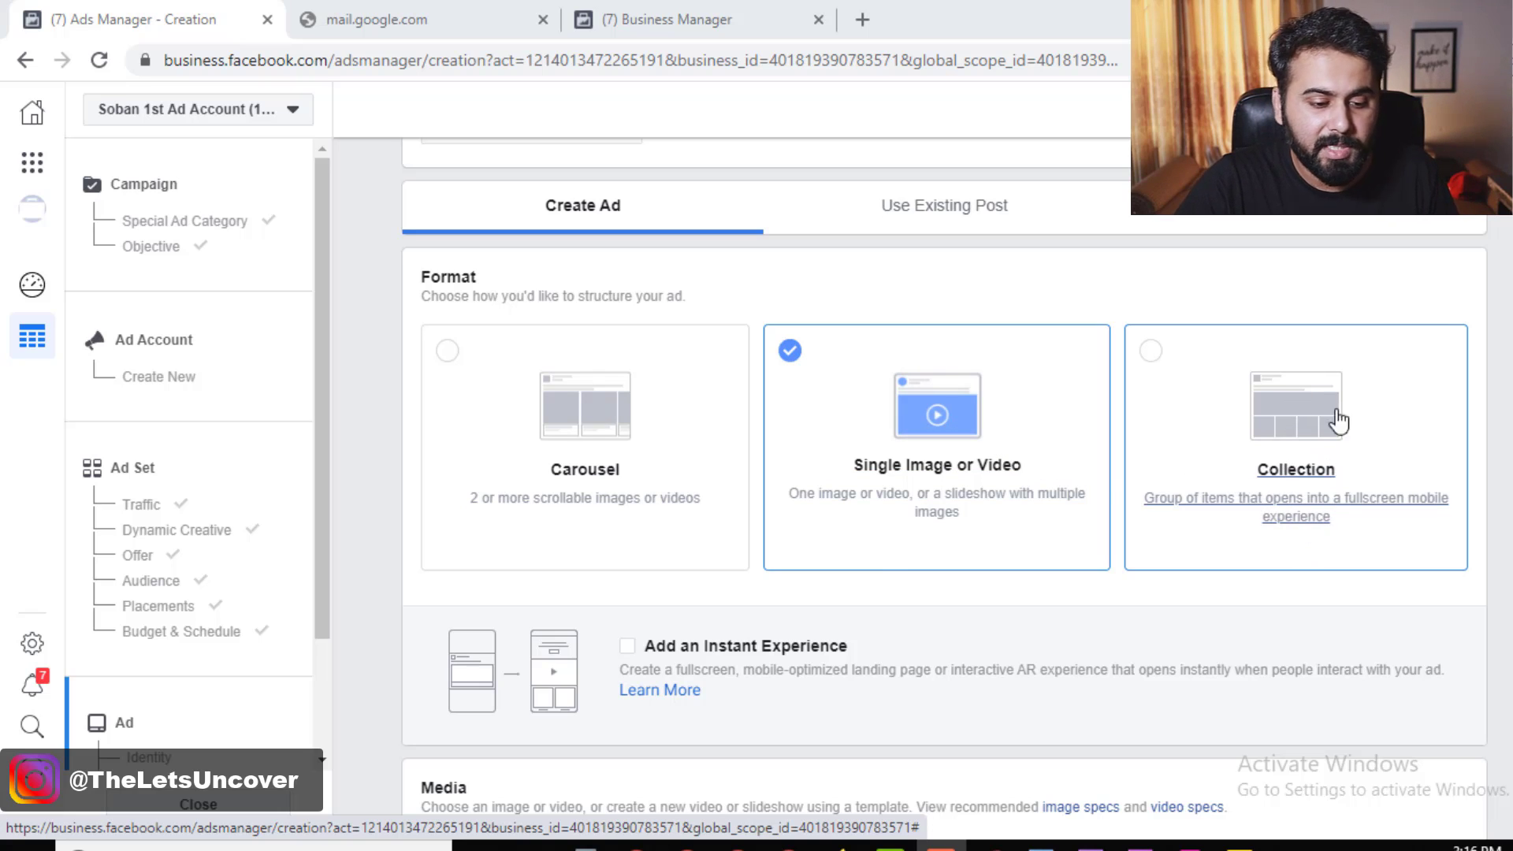
scroll(1040, 432, "down", 3)
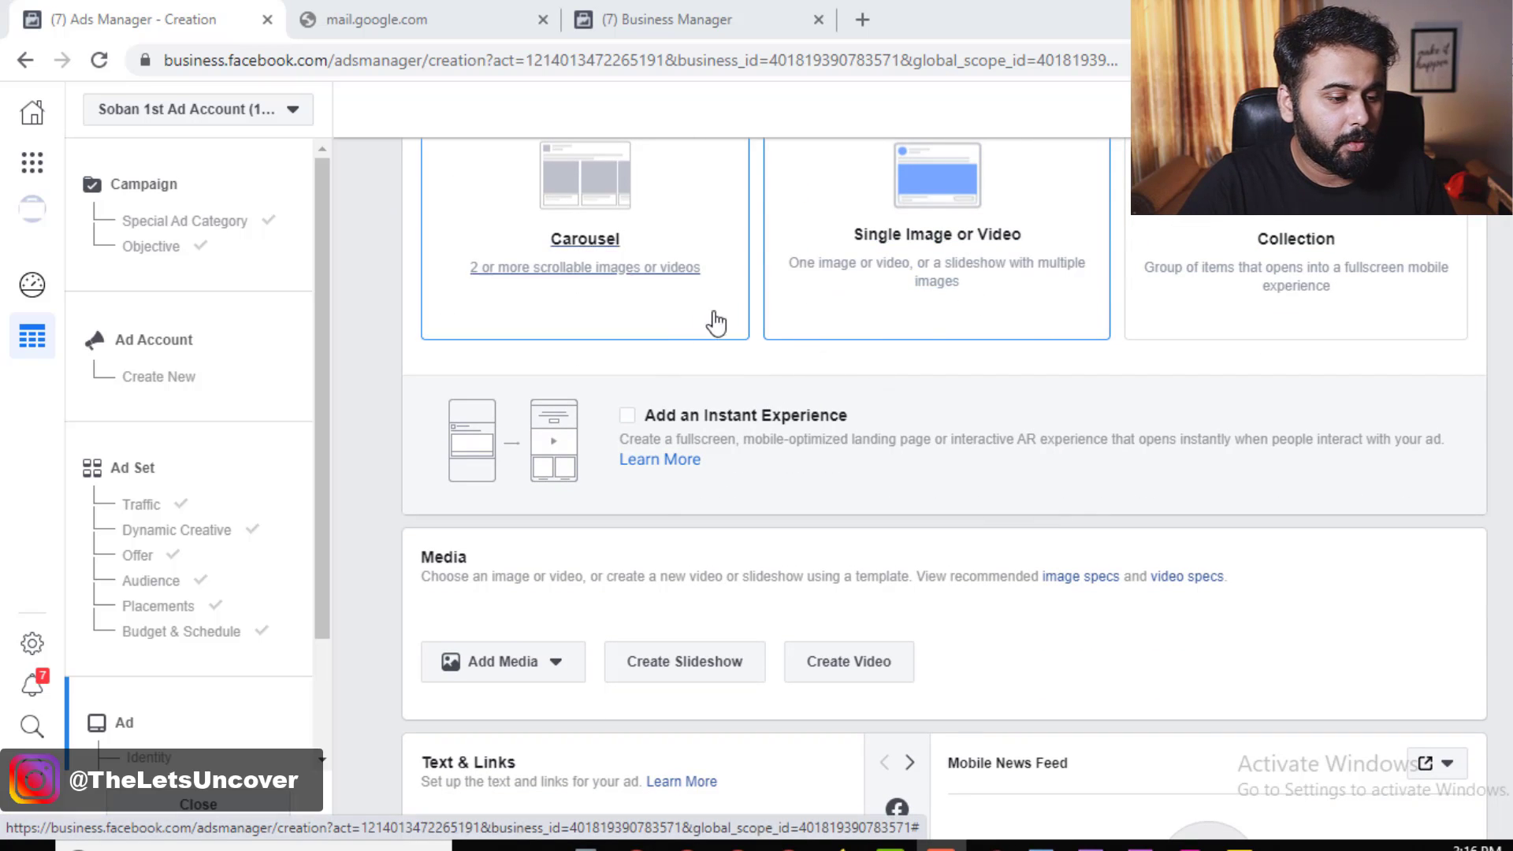
scroll(750, 451, "down", 1)
scroll(601, 459, "down", 2)
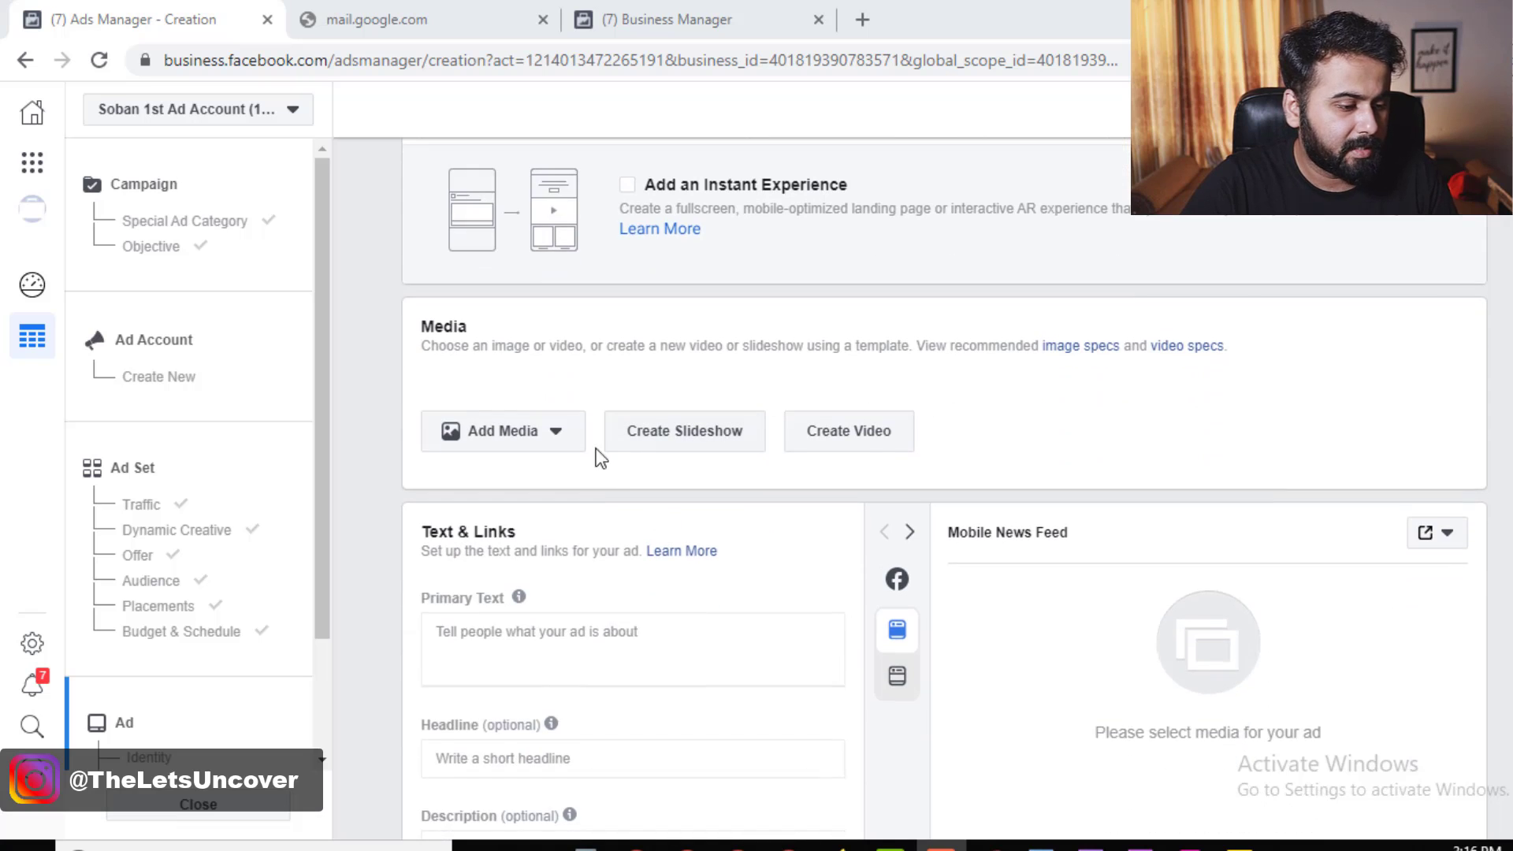
scroll(601, 459, "down", 1)
Add the 1213.jpg image to the ad through Add Media > Add Image
left_click(566, 326)
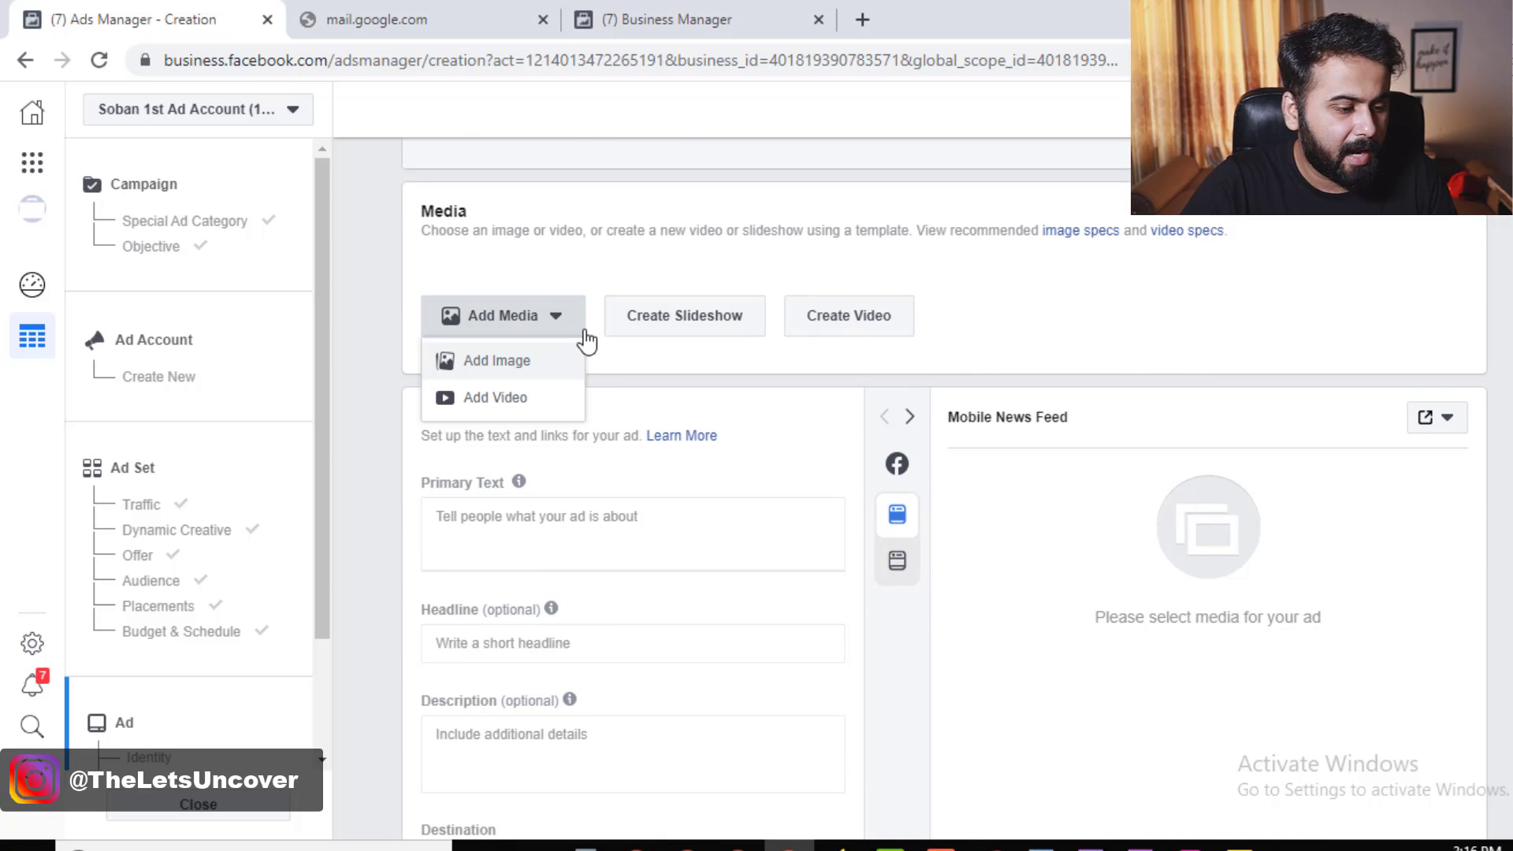
left_click(505, 370)
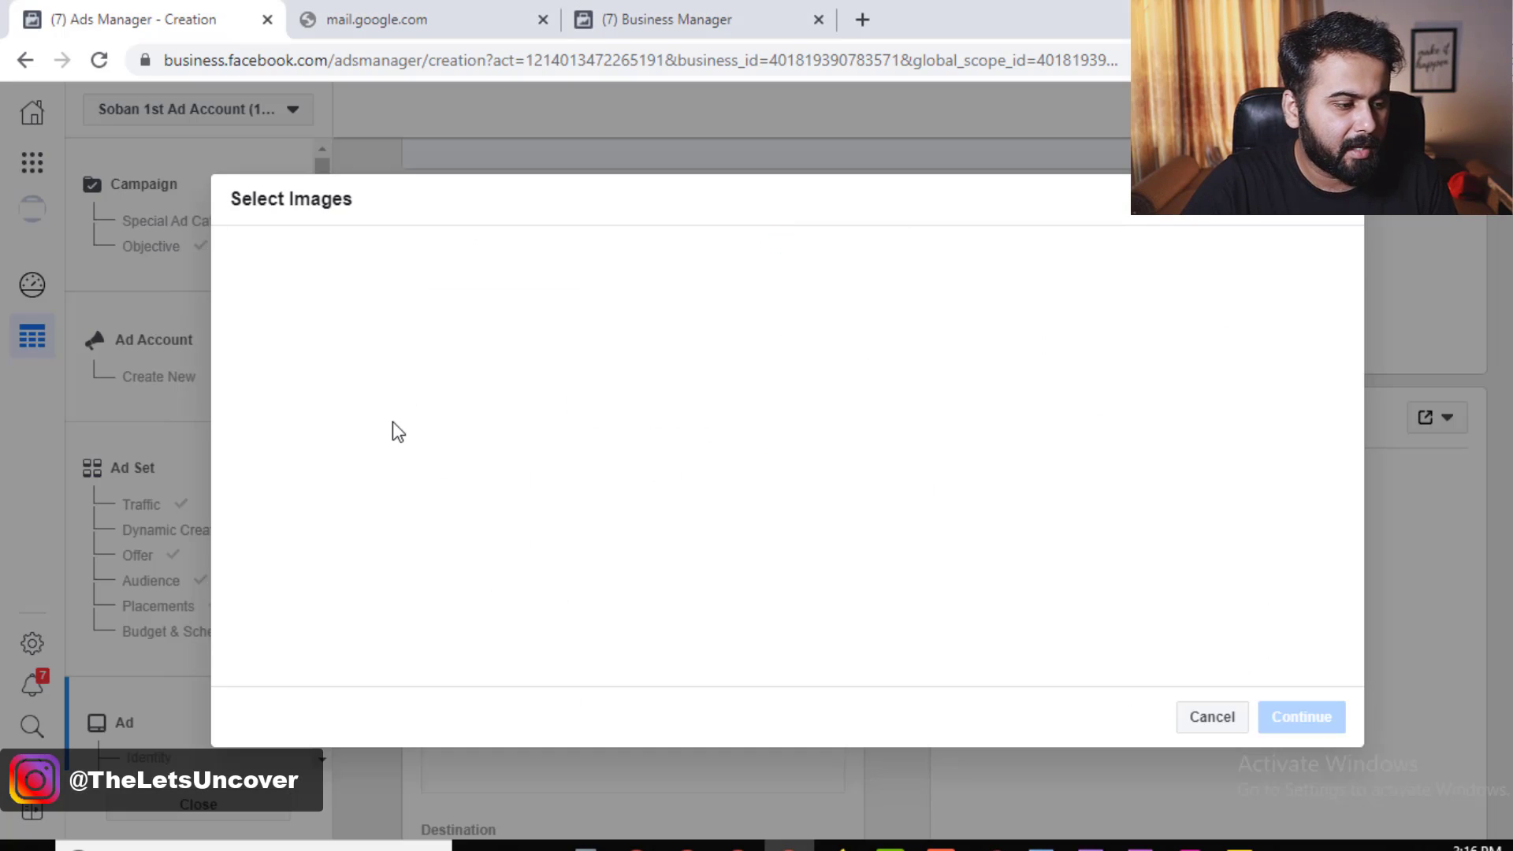
left_click(344, 425)
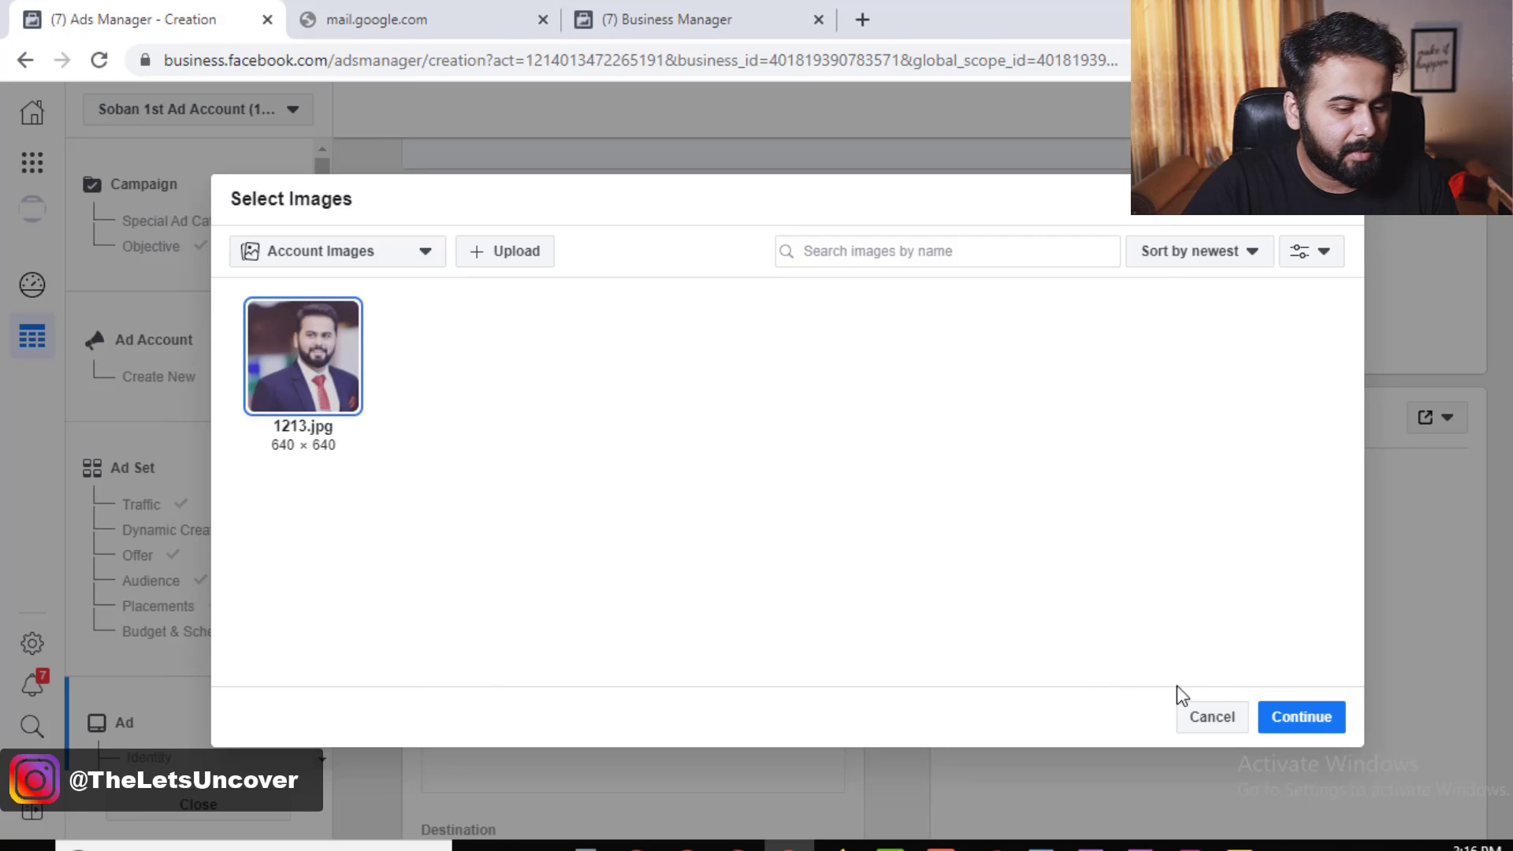
left_click(1302, 717)
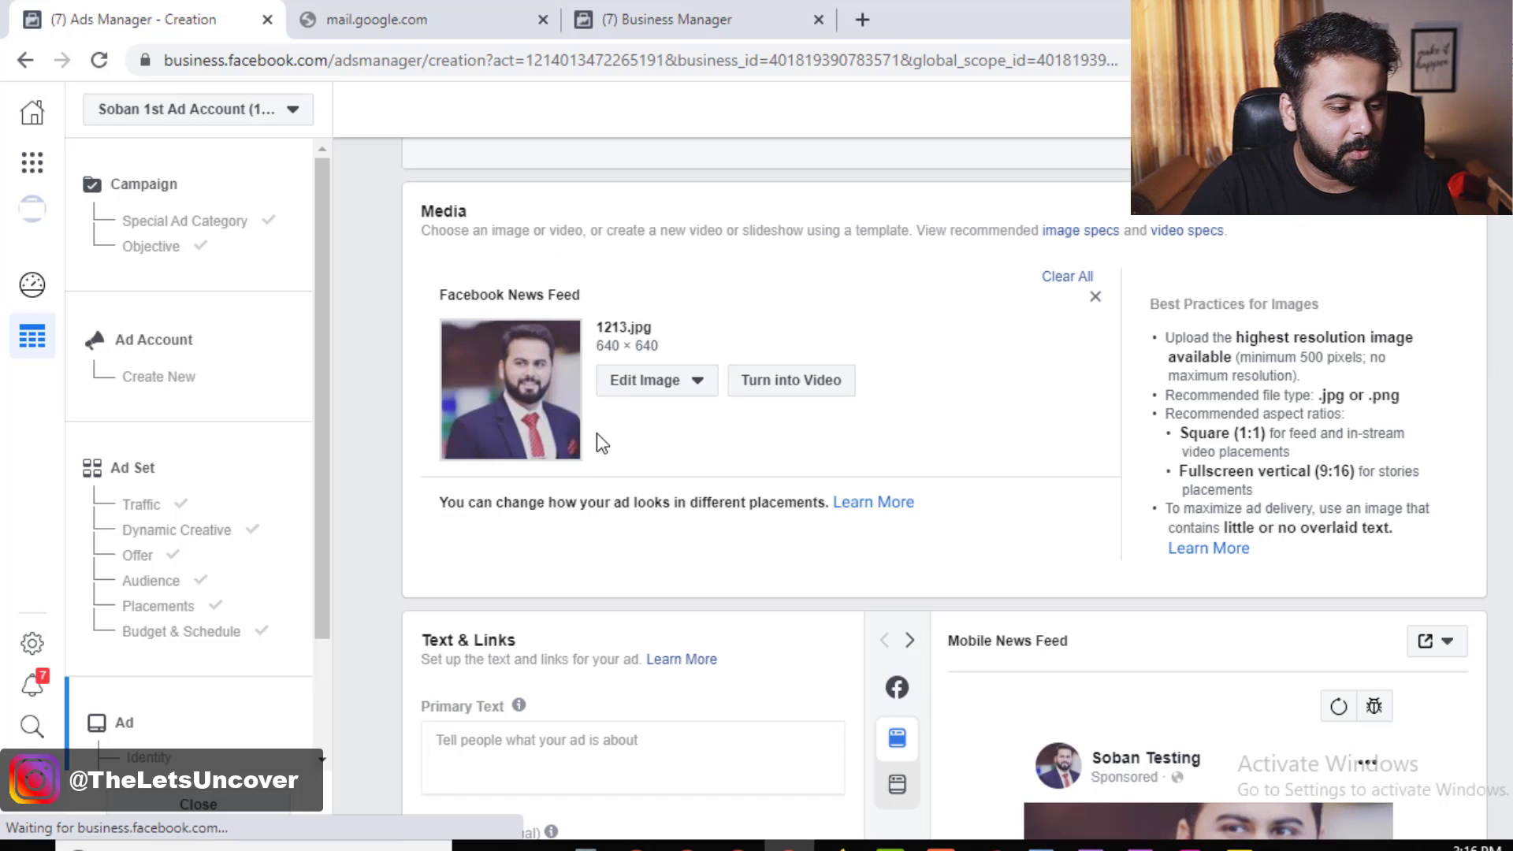
scroll(1037, 494, "down", 2)
scroll(1037, 494, "down", 4)
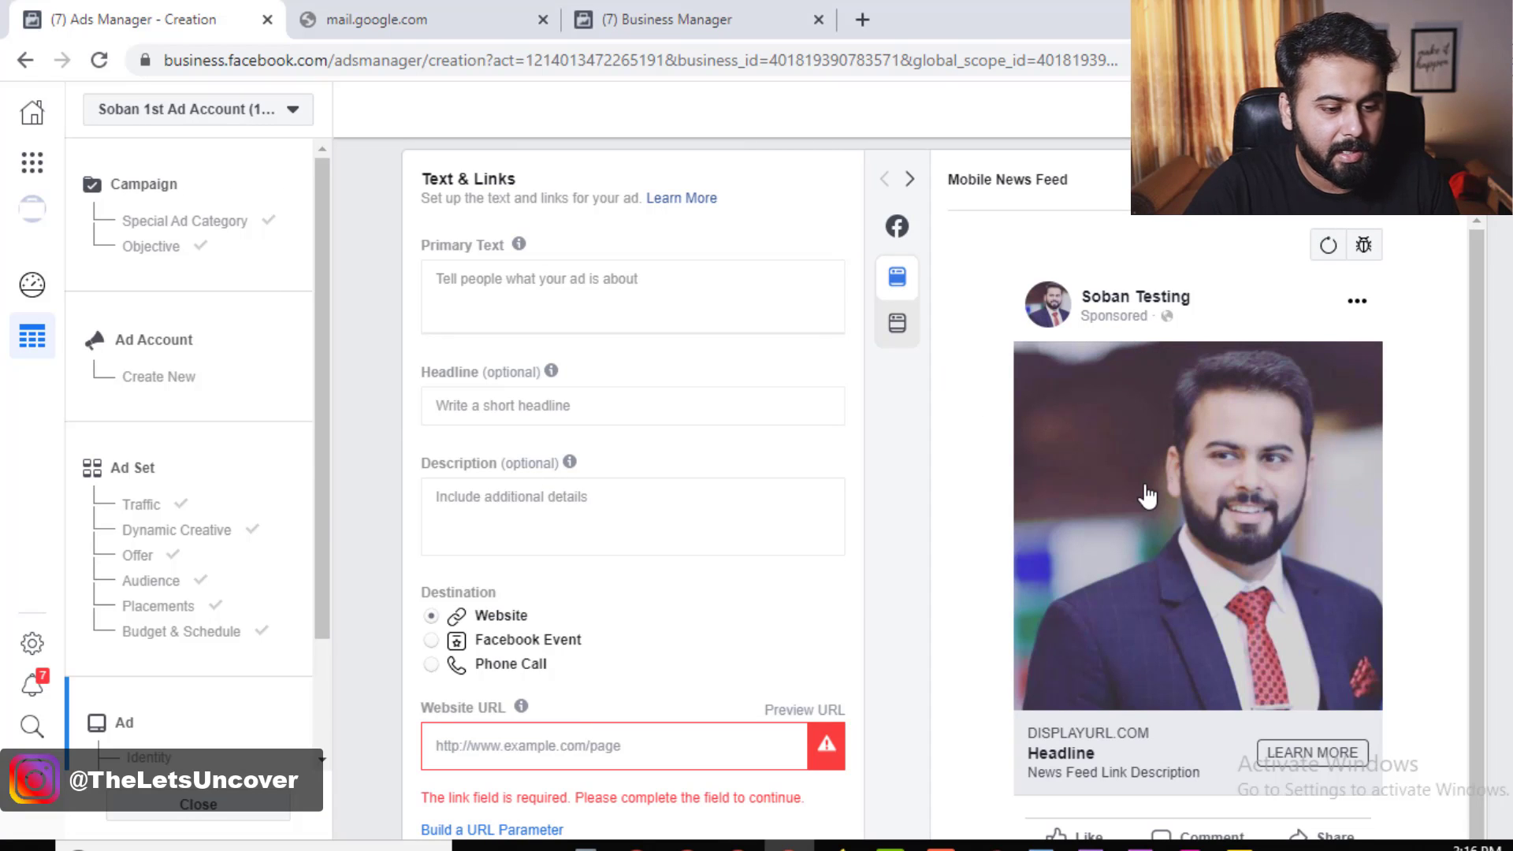
Enter primary text promoting lets uncover t shirts with 50% off today
left_click(473, 323)
type("G")
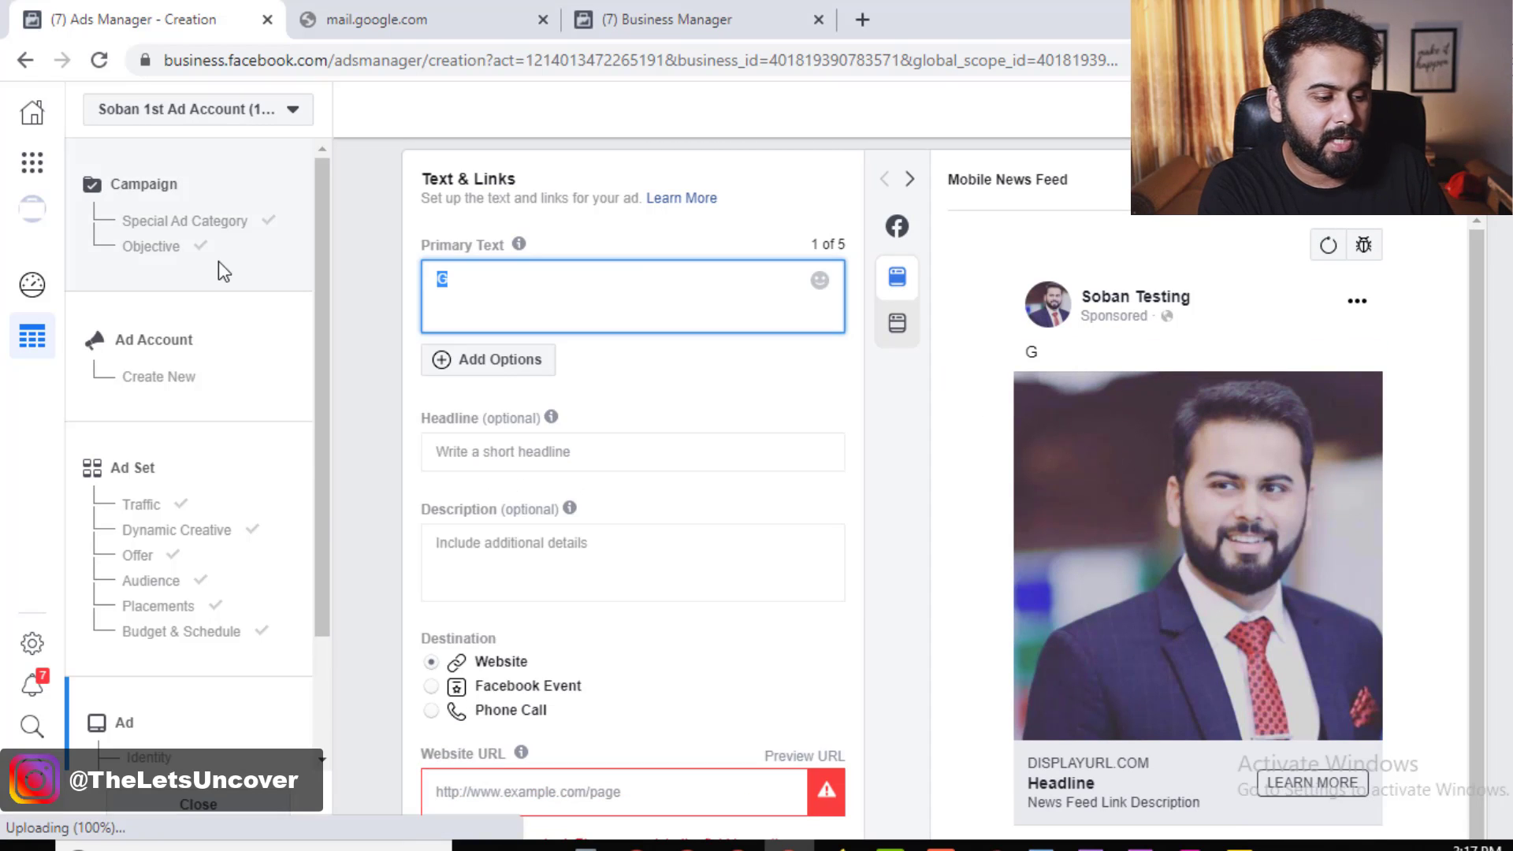
key("BackSpace")
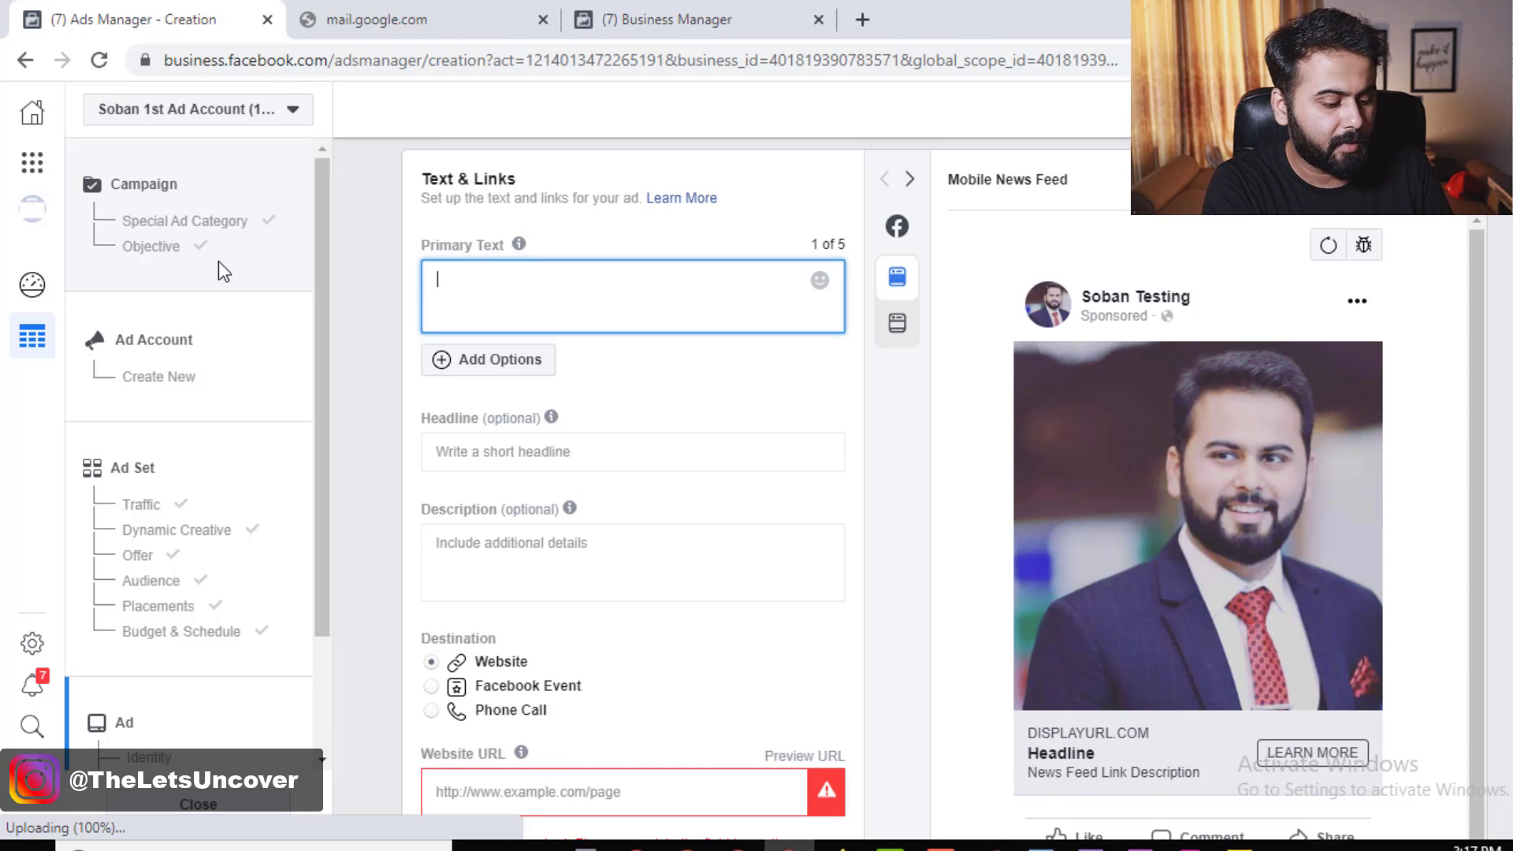
type("Get amazing t shirt fro")
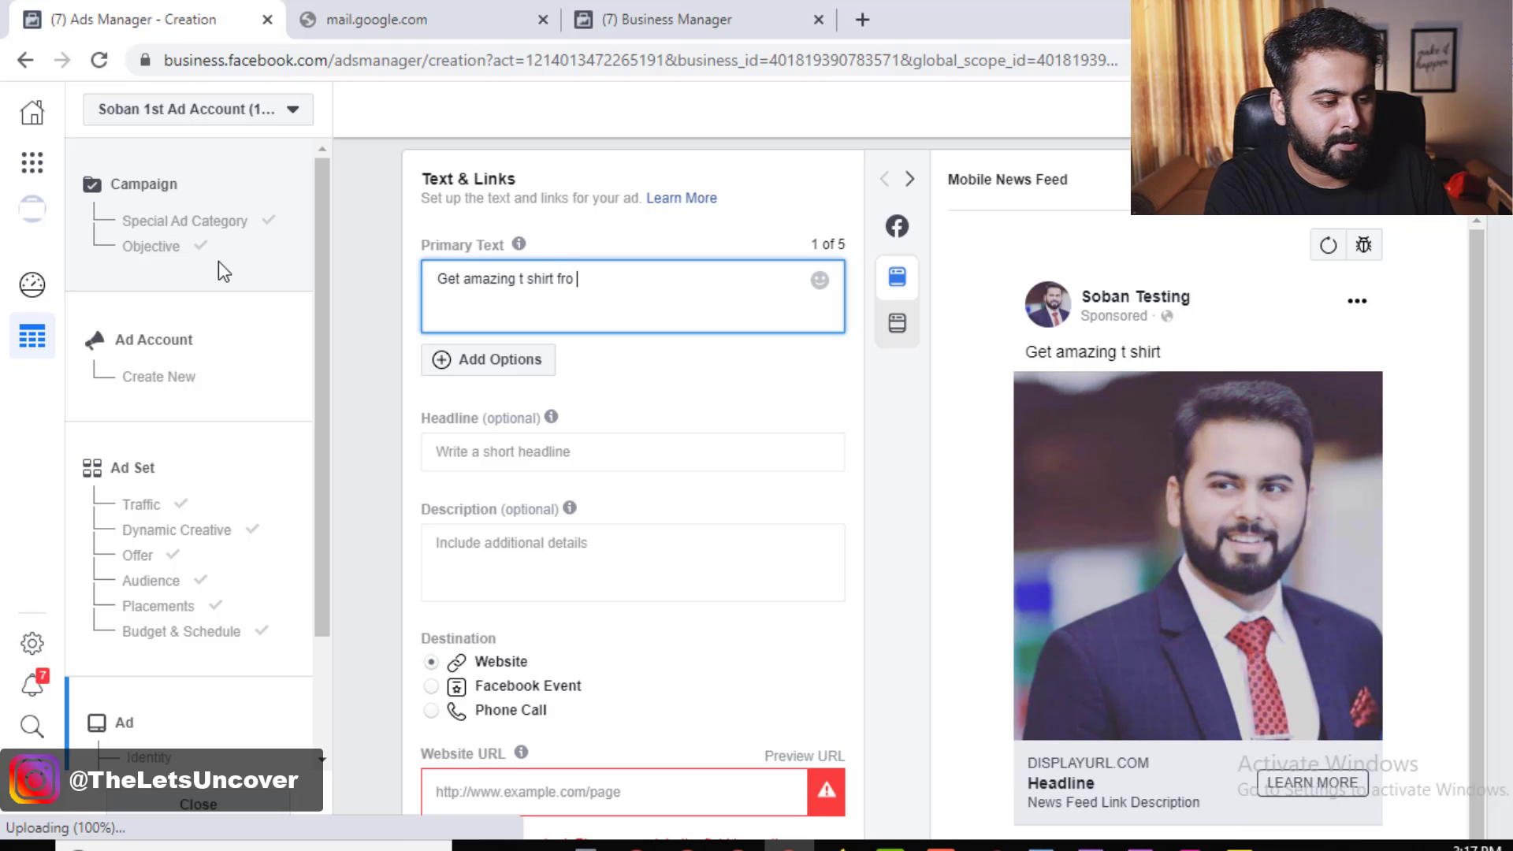
type("m lets un")
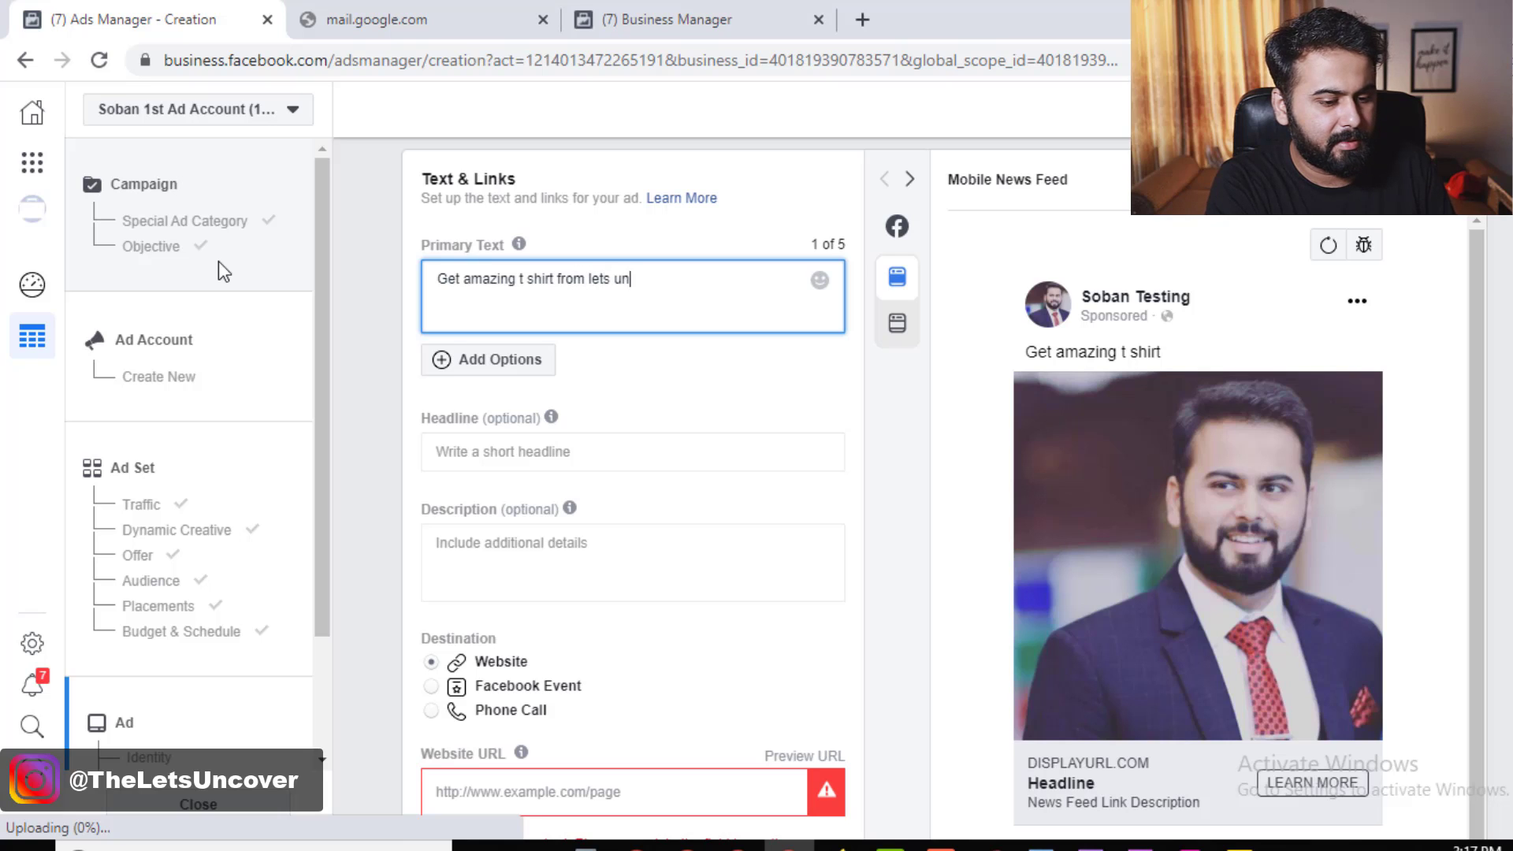
type("cover. ")
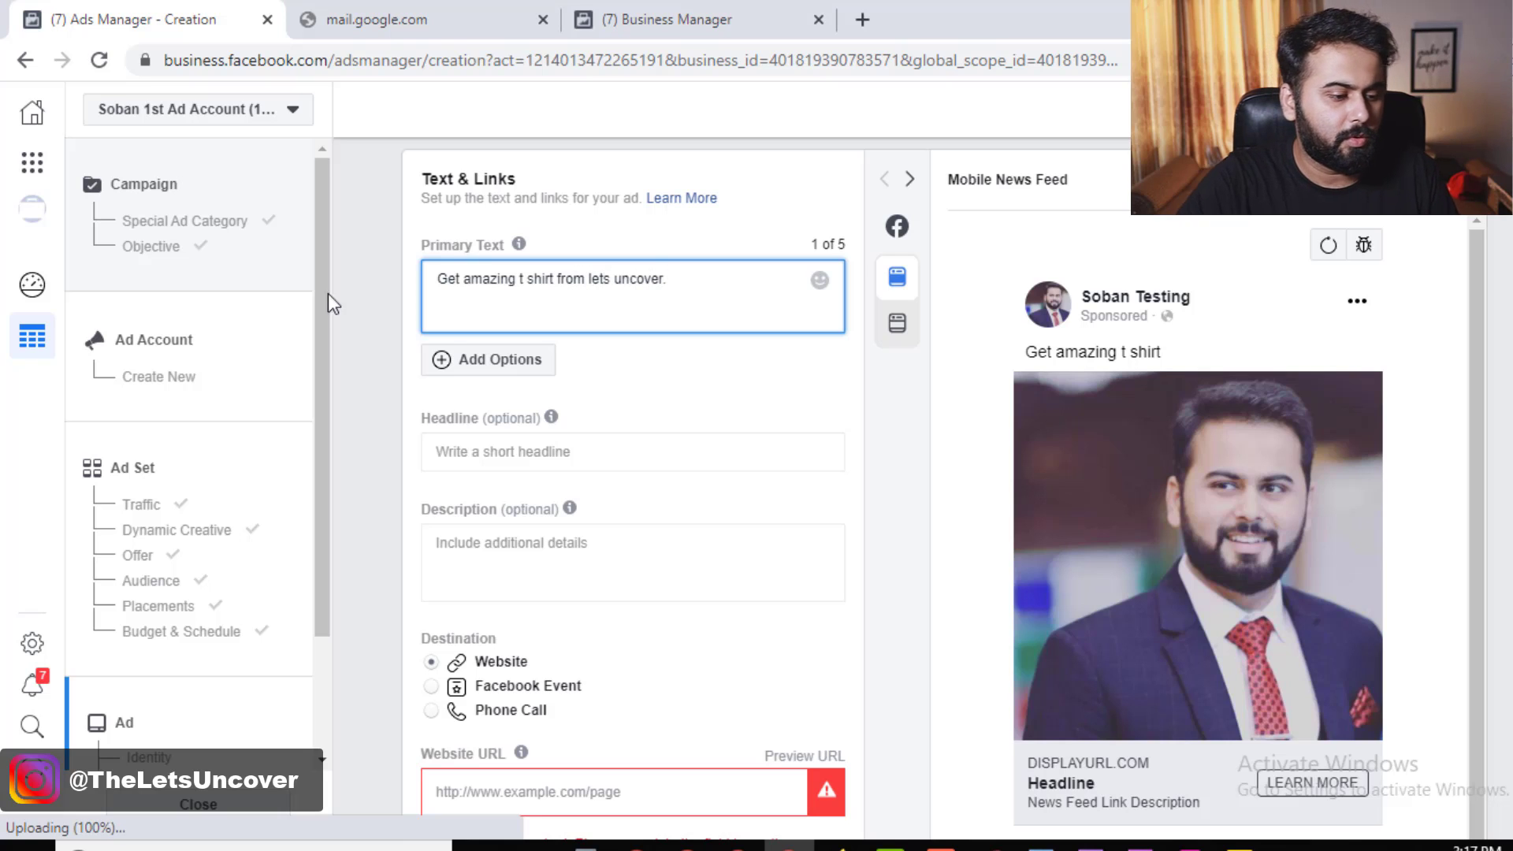
type("Get ")
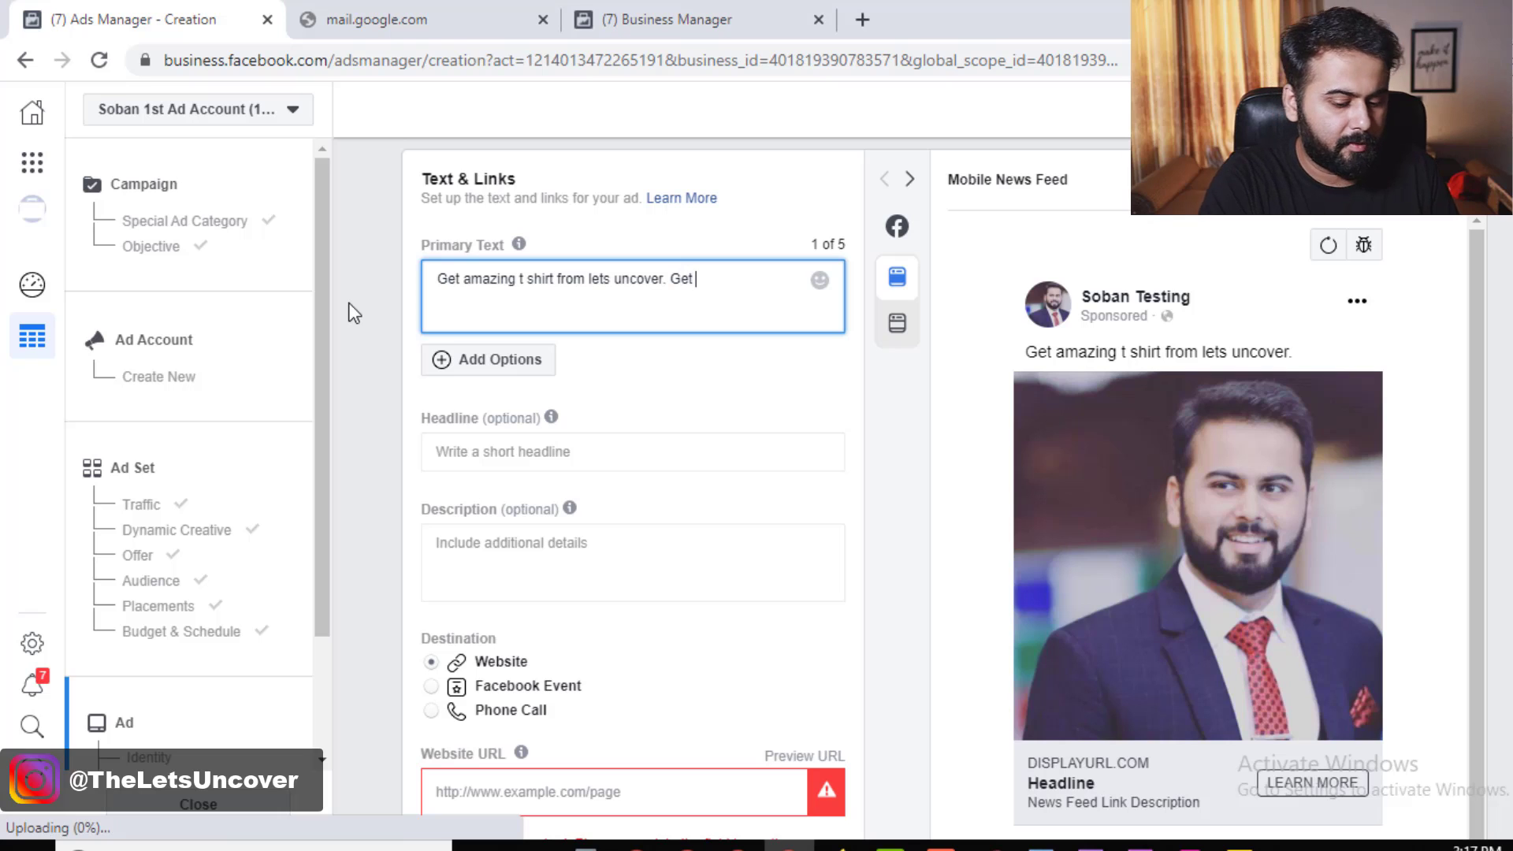
type("50%")
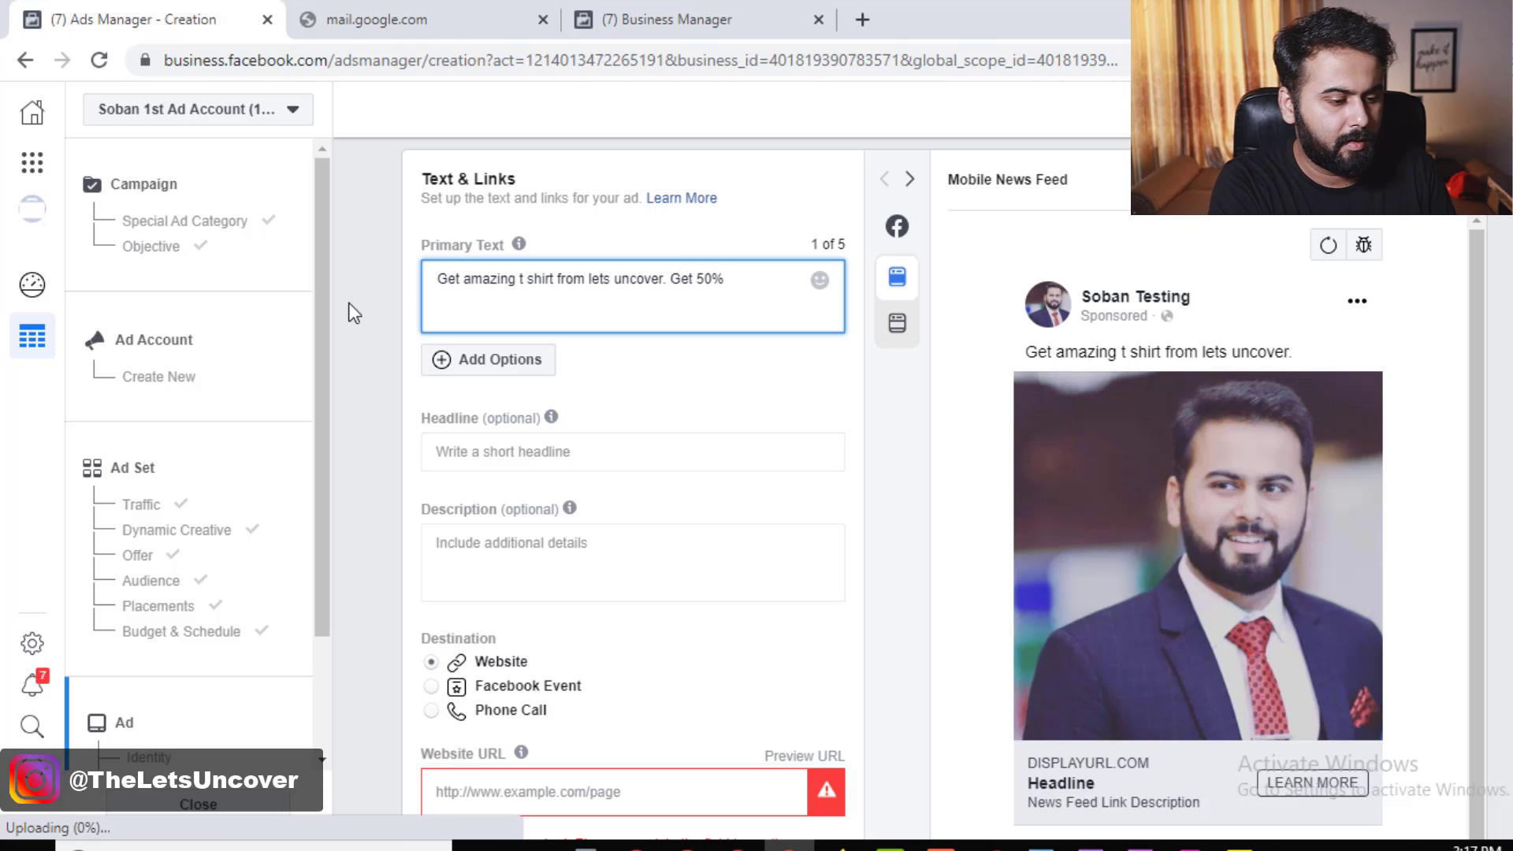
type(" off today")
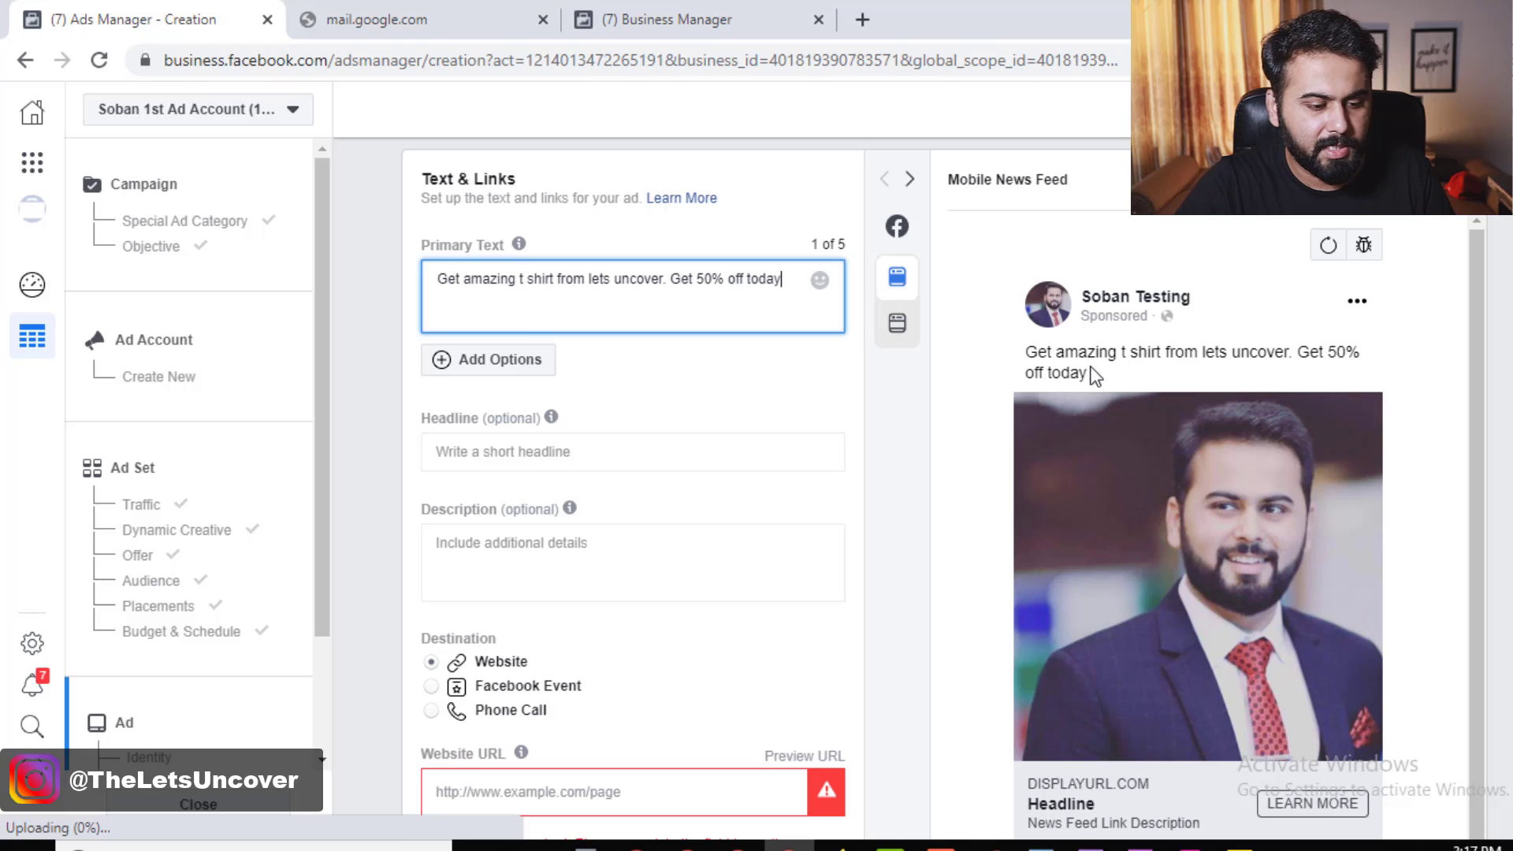
left_click(1070, 367)
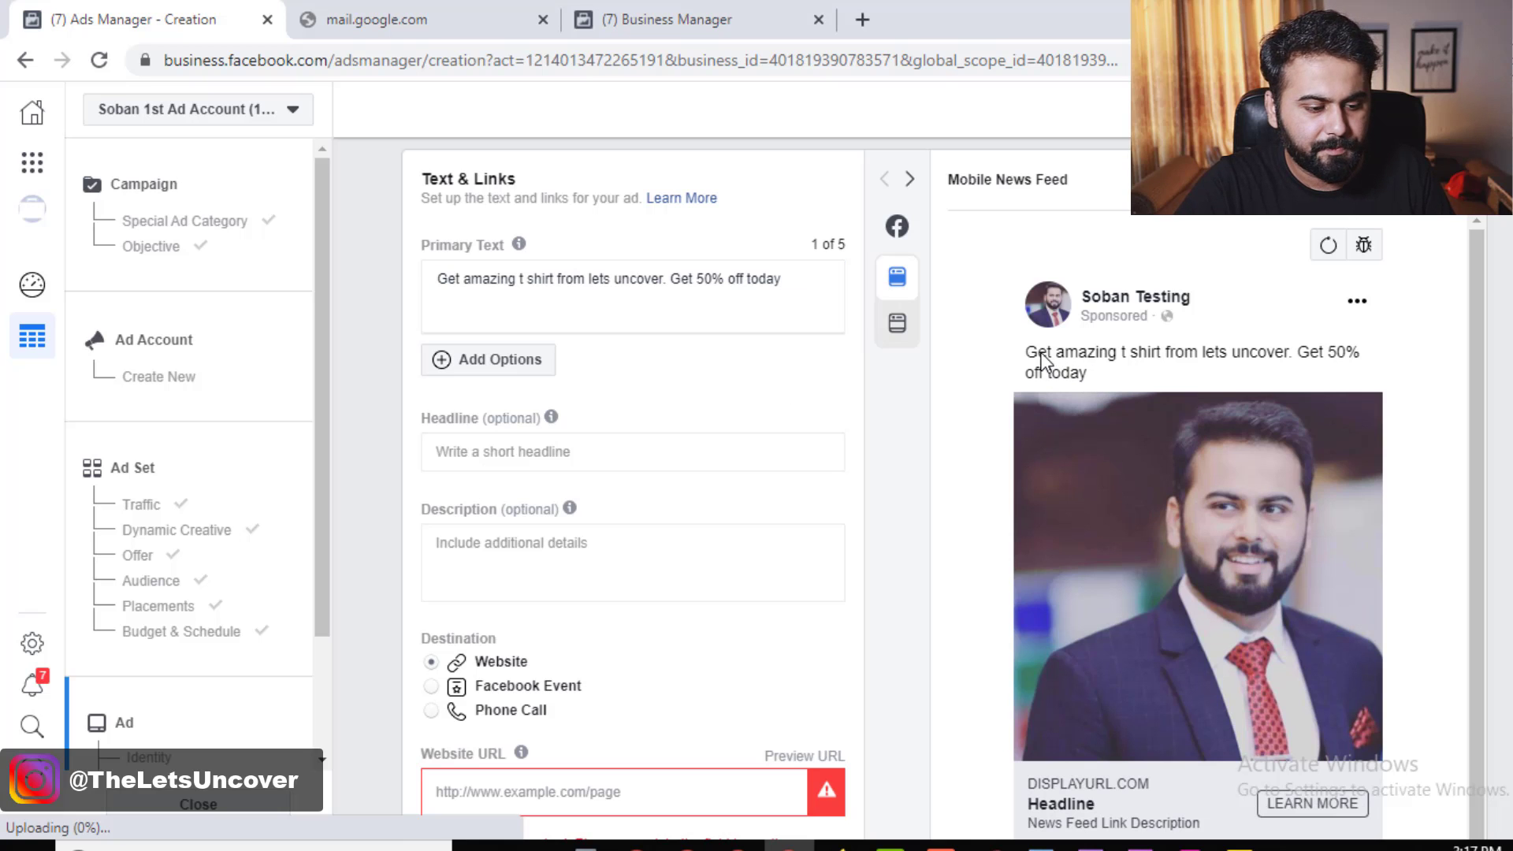
scroll(552, 473, "down", 2)
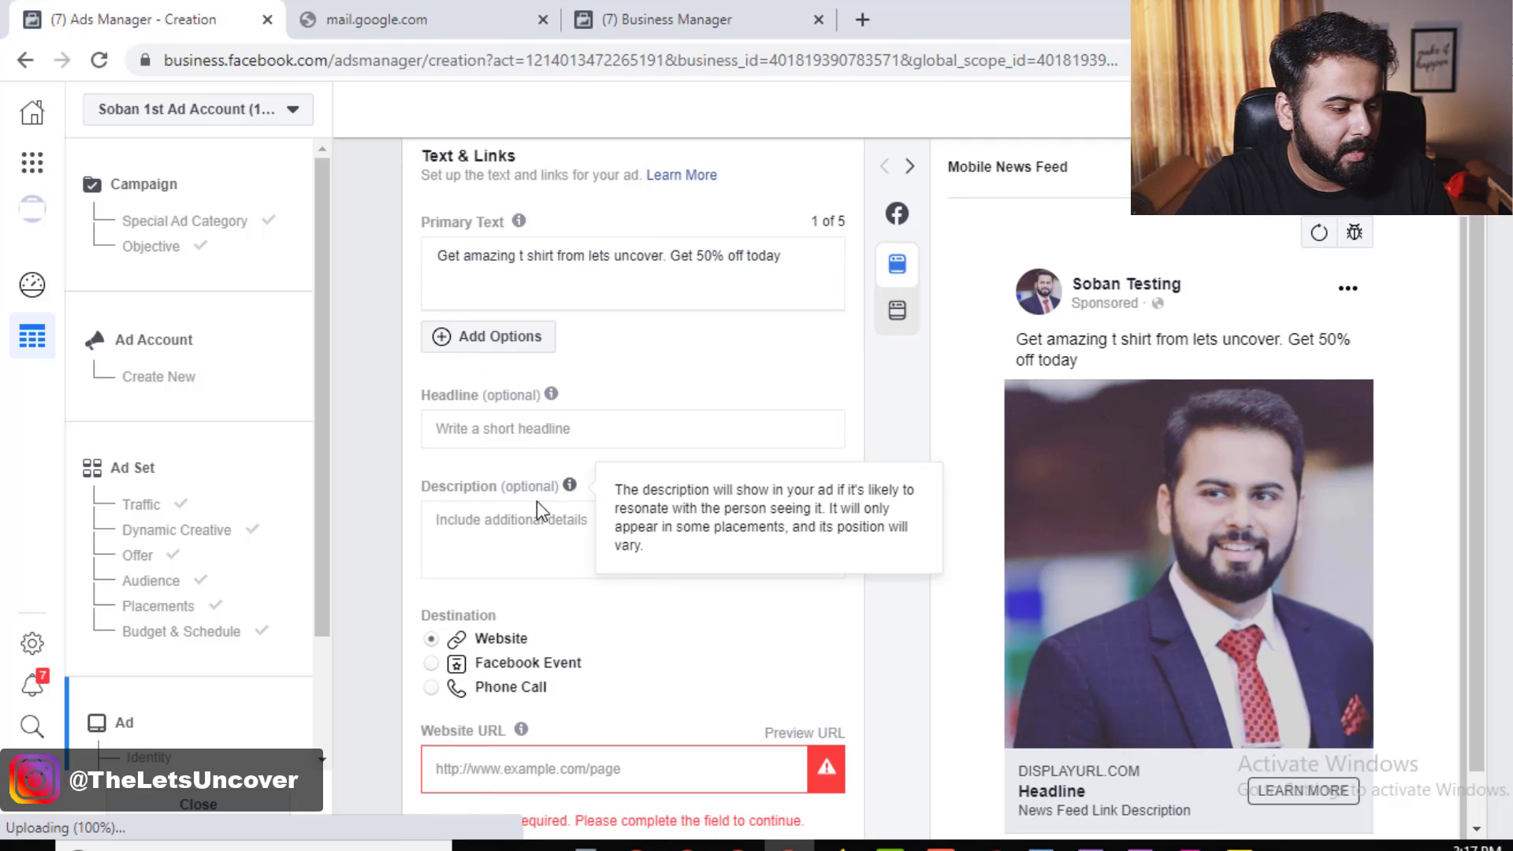
Set the ad headline to 'Get 50% off', fixing the extra letter
left_click(604, 331)
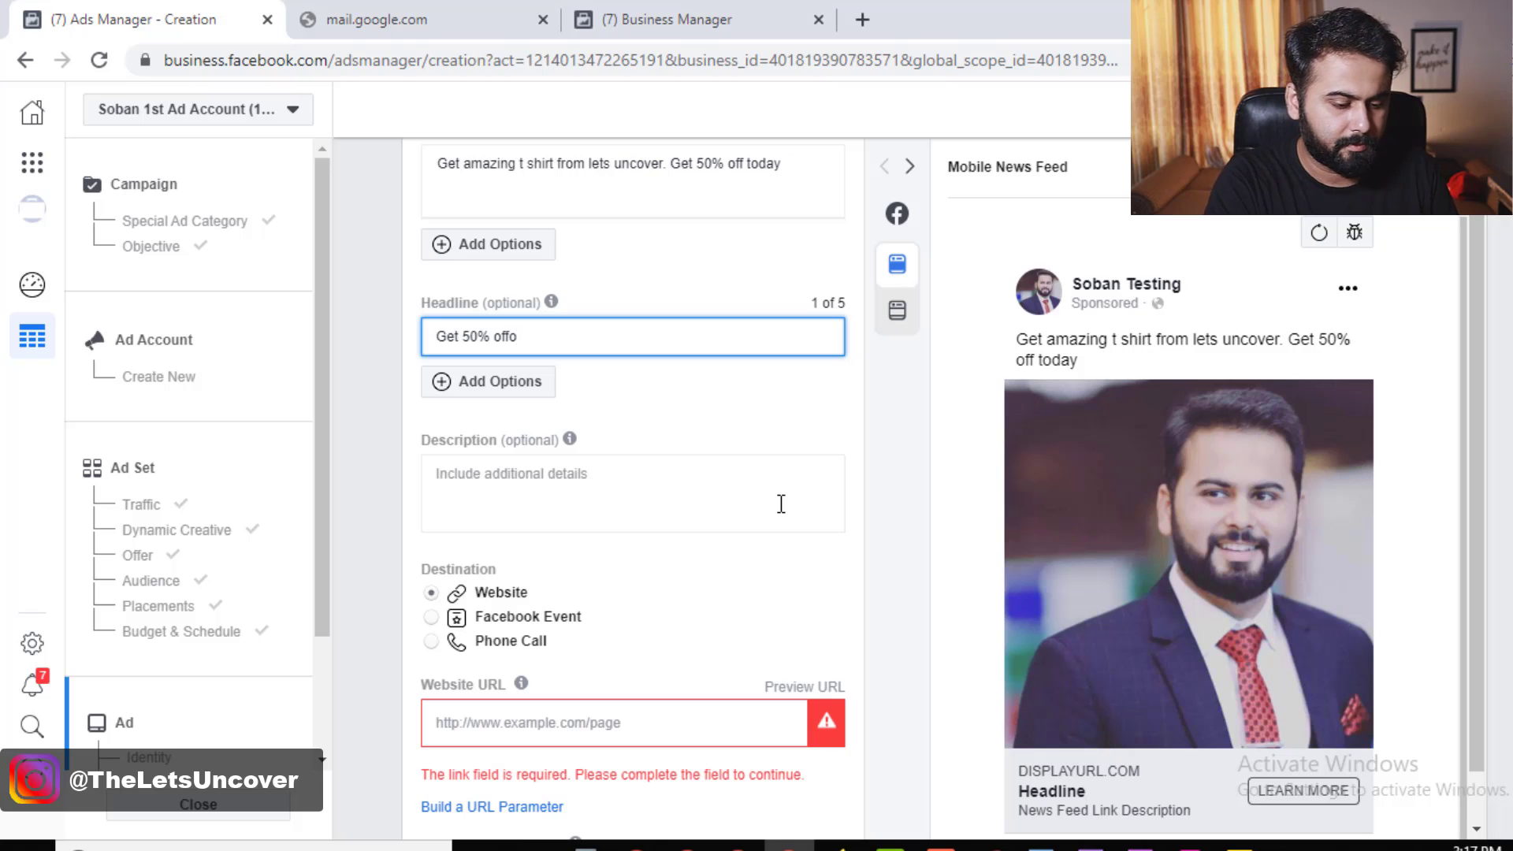
type("Get 50% offo")
key("BackSpace")
scroll(1118, 773, "down", 1)
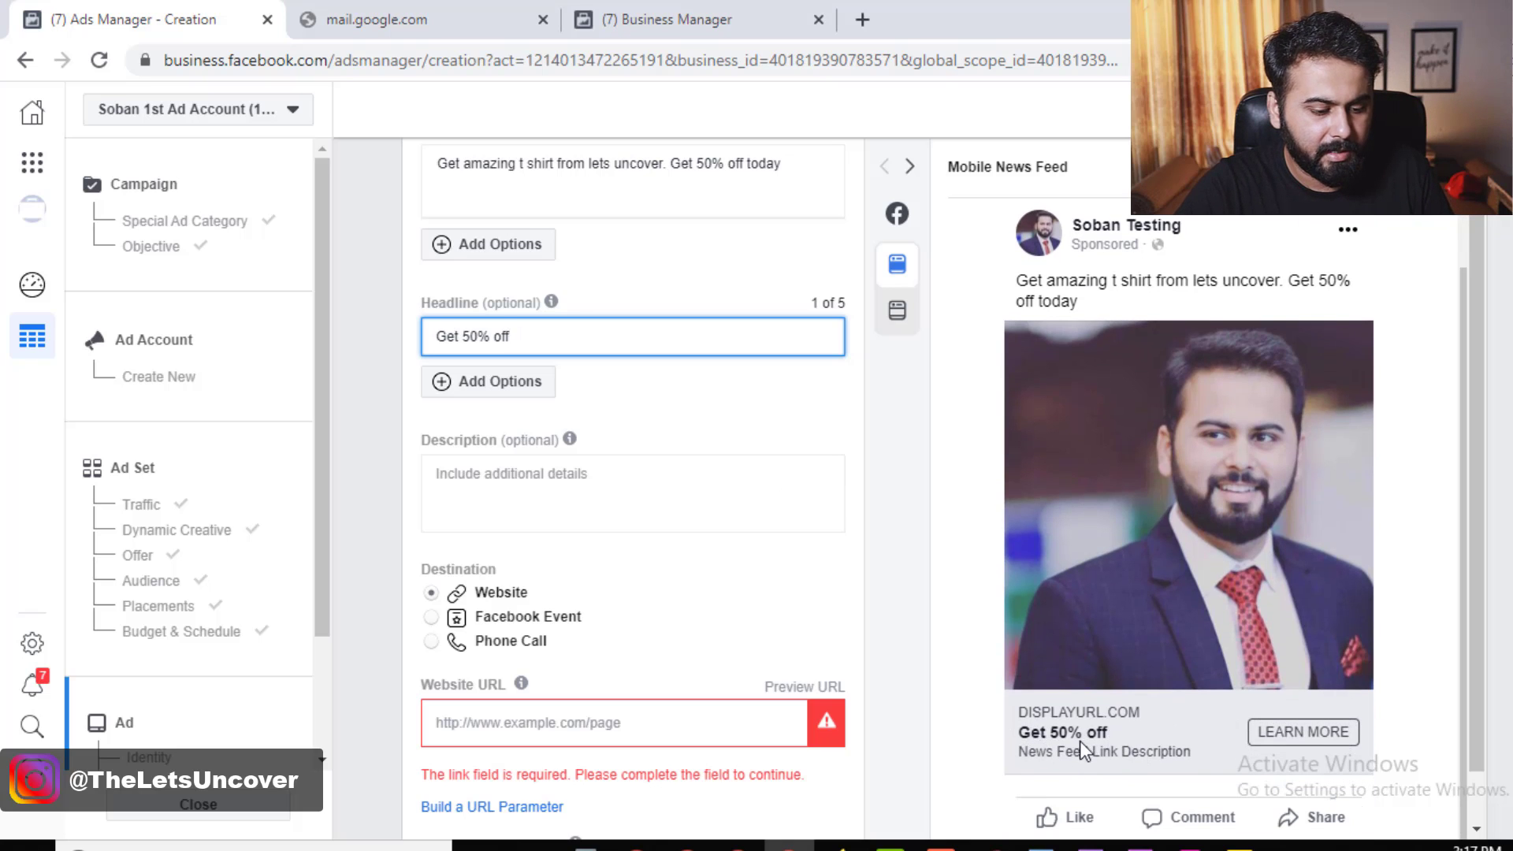
left_click(542, 495)
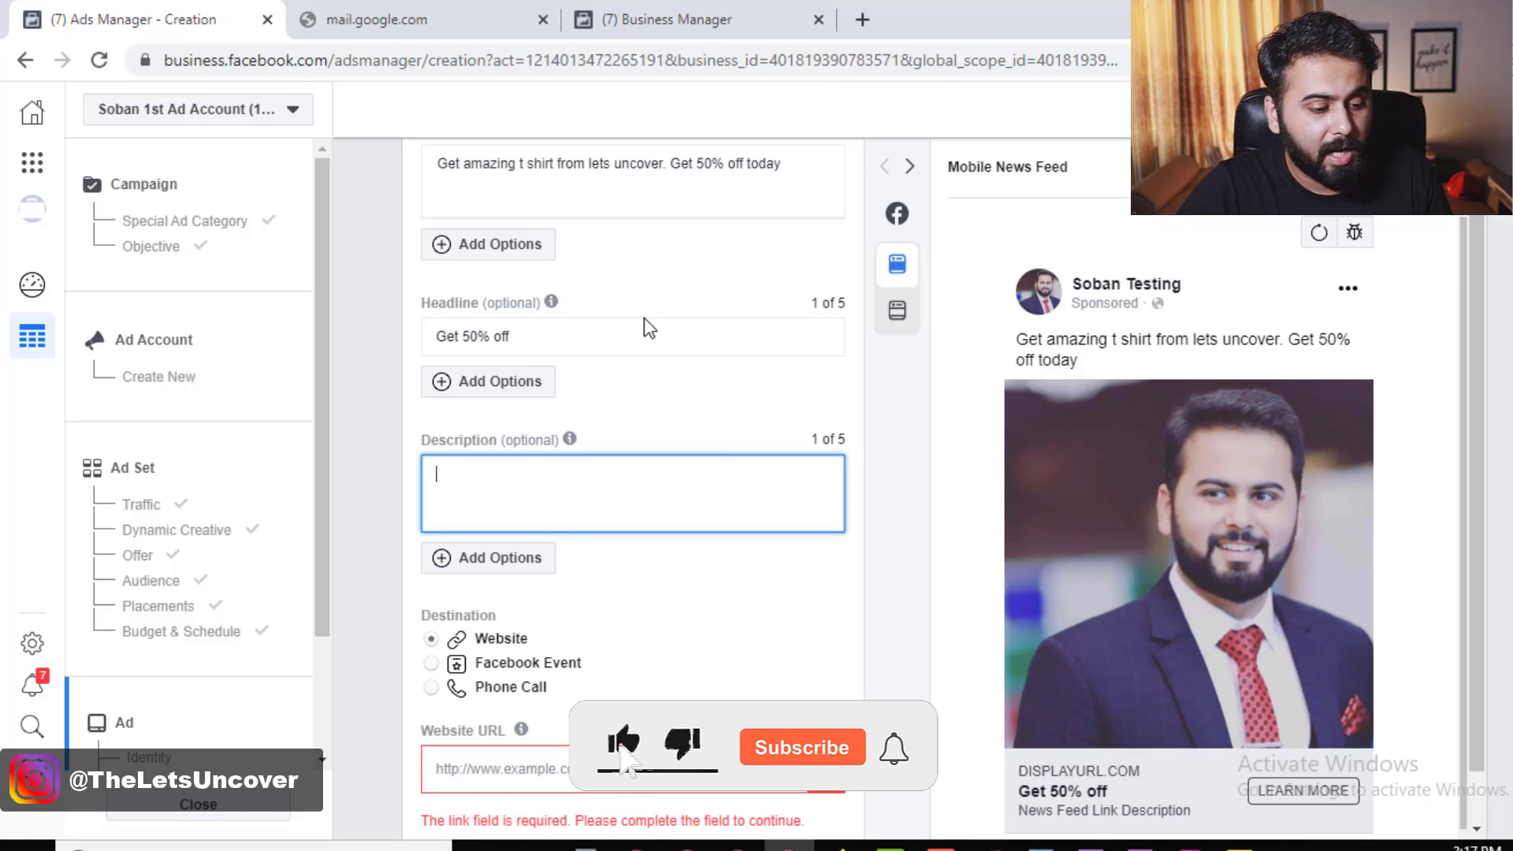
scroll(777, 589, "down", 1)
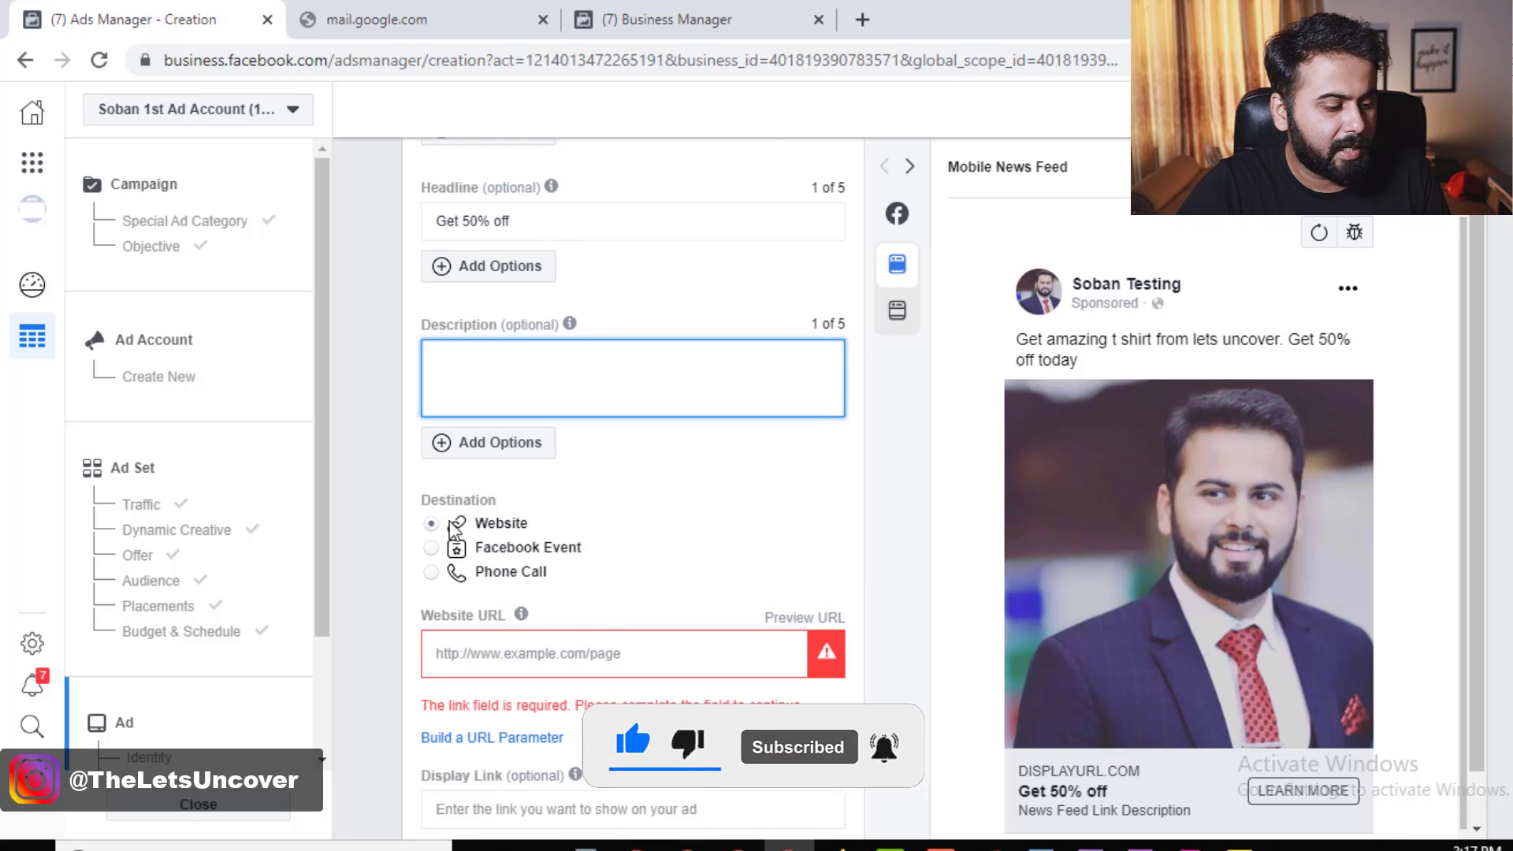
left_click(540, 652)
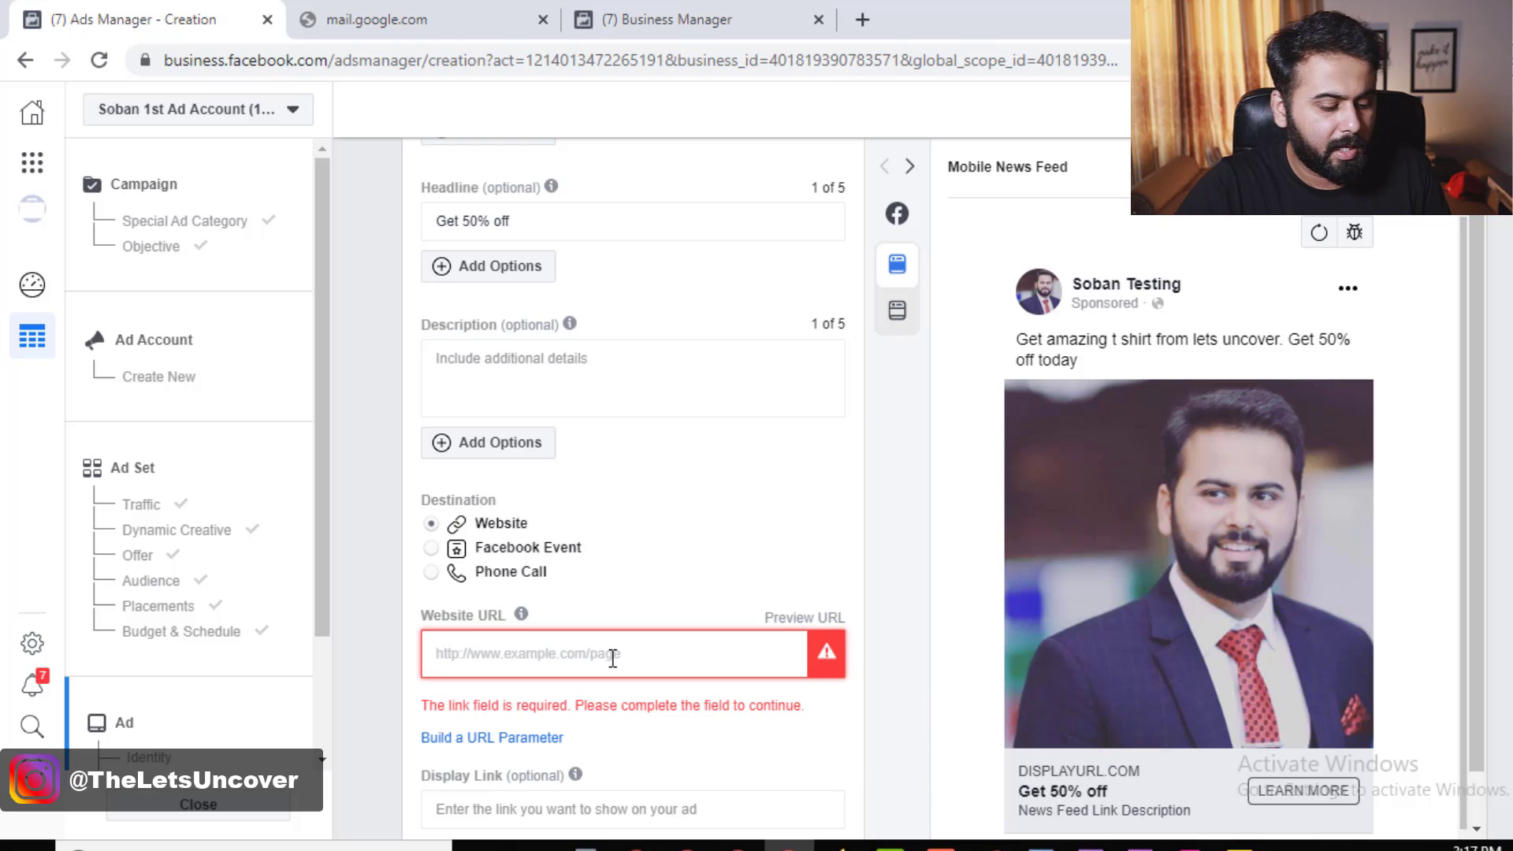
type("letsuncover.net")
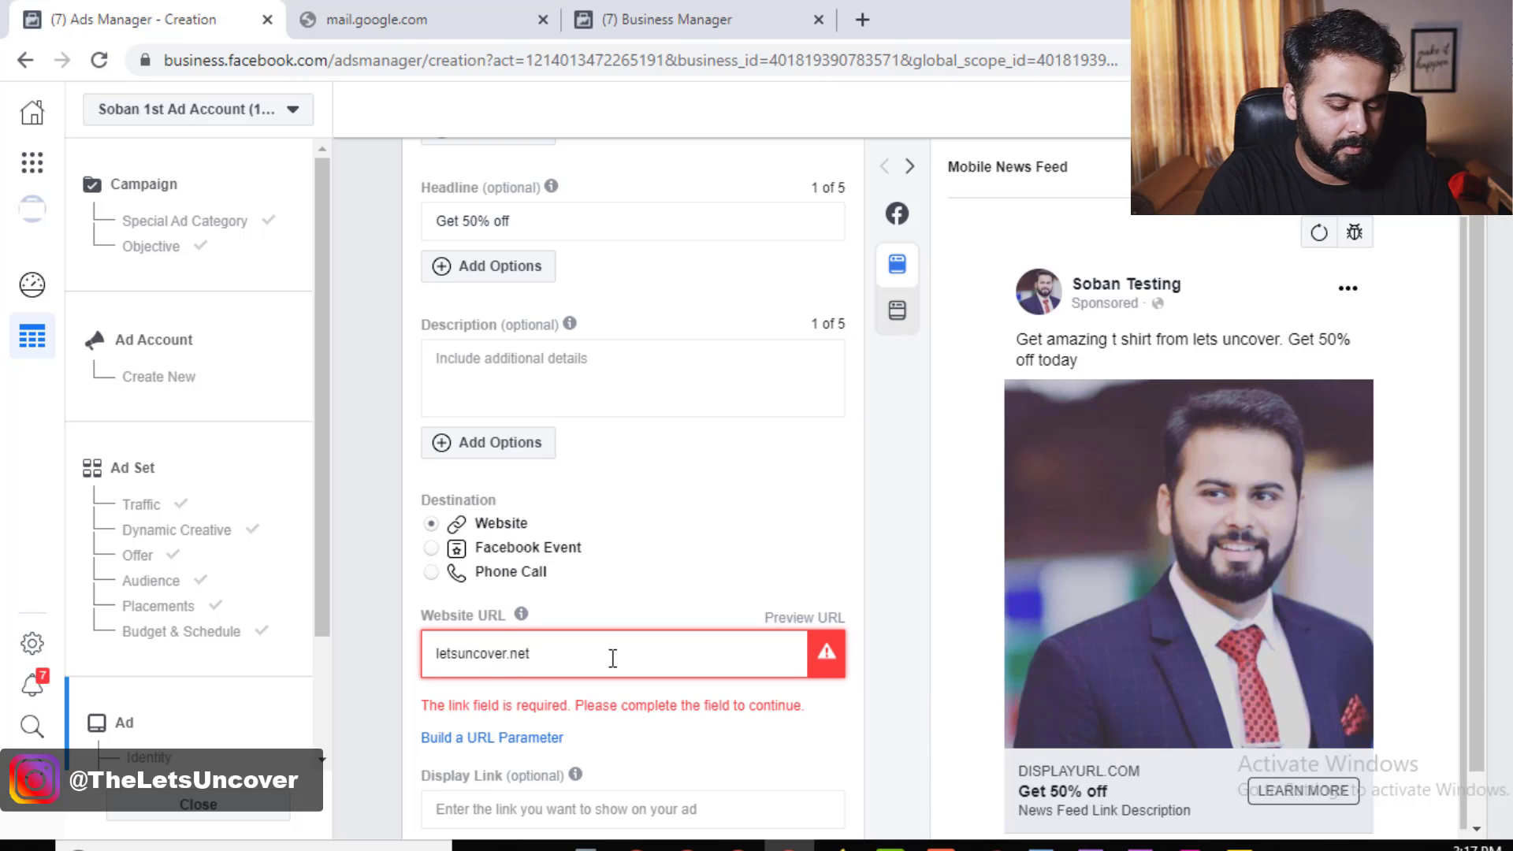
key("Home")
type("https://")
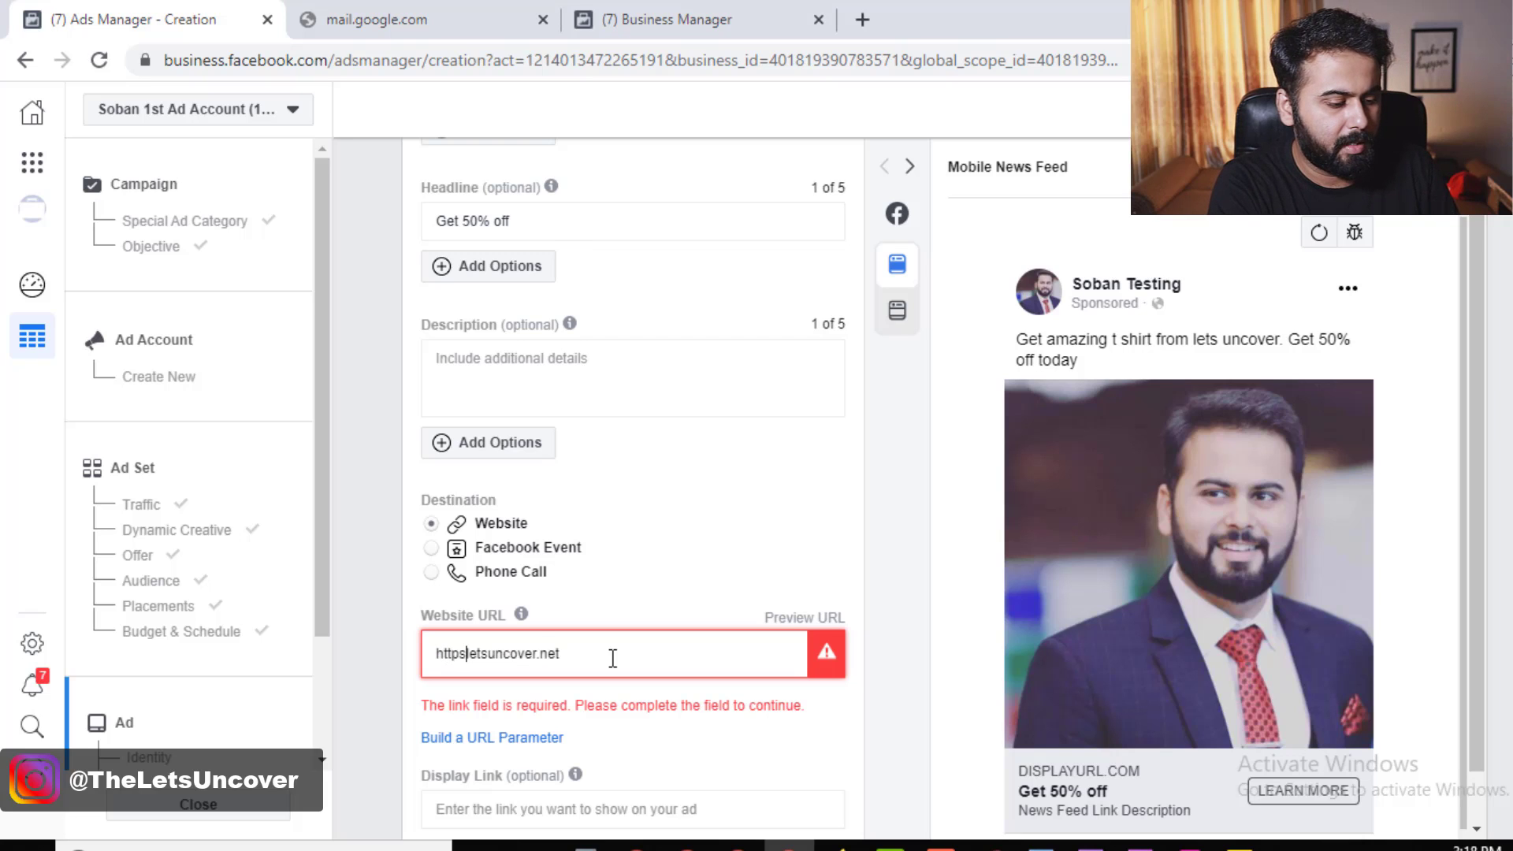
left_click(899, 666)
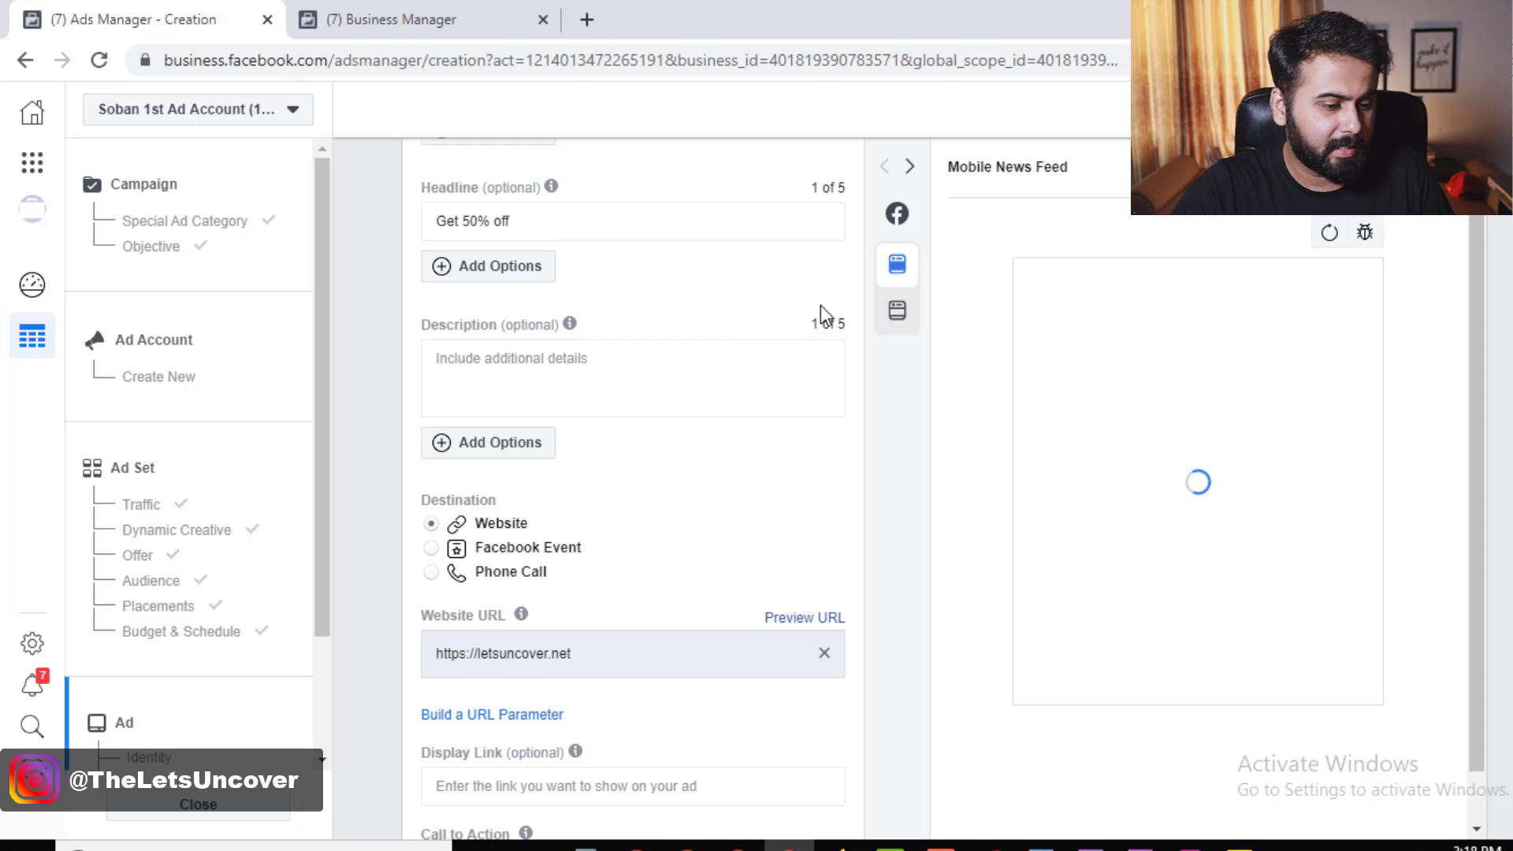
scroll(843, 468, "down", 5)
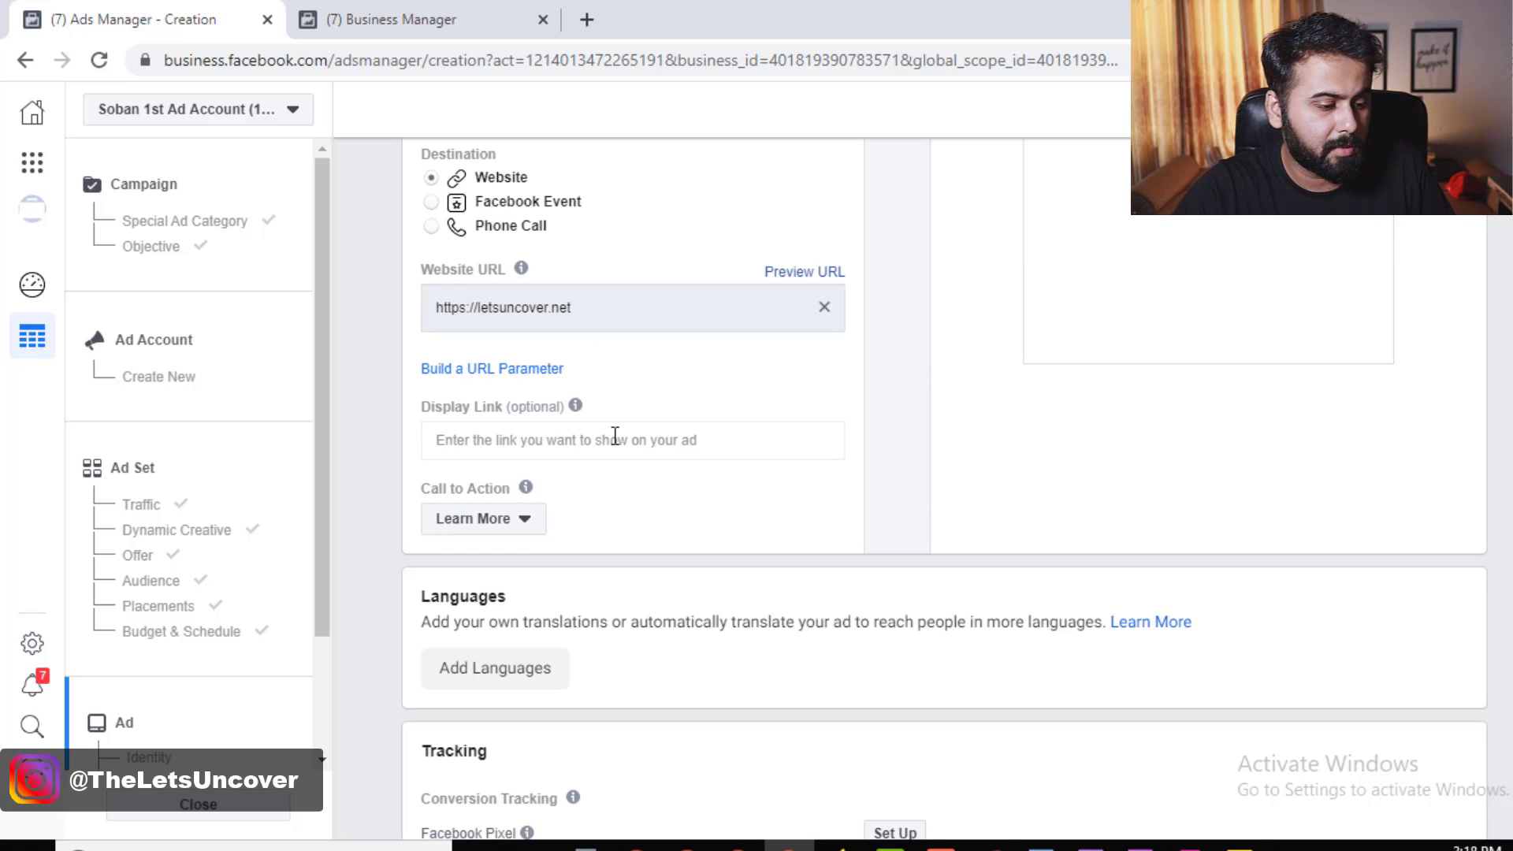
Choose Shop Now from the Call to Action list
scroll(603, 525, "down", 2)
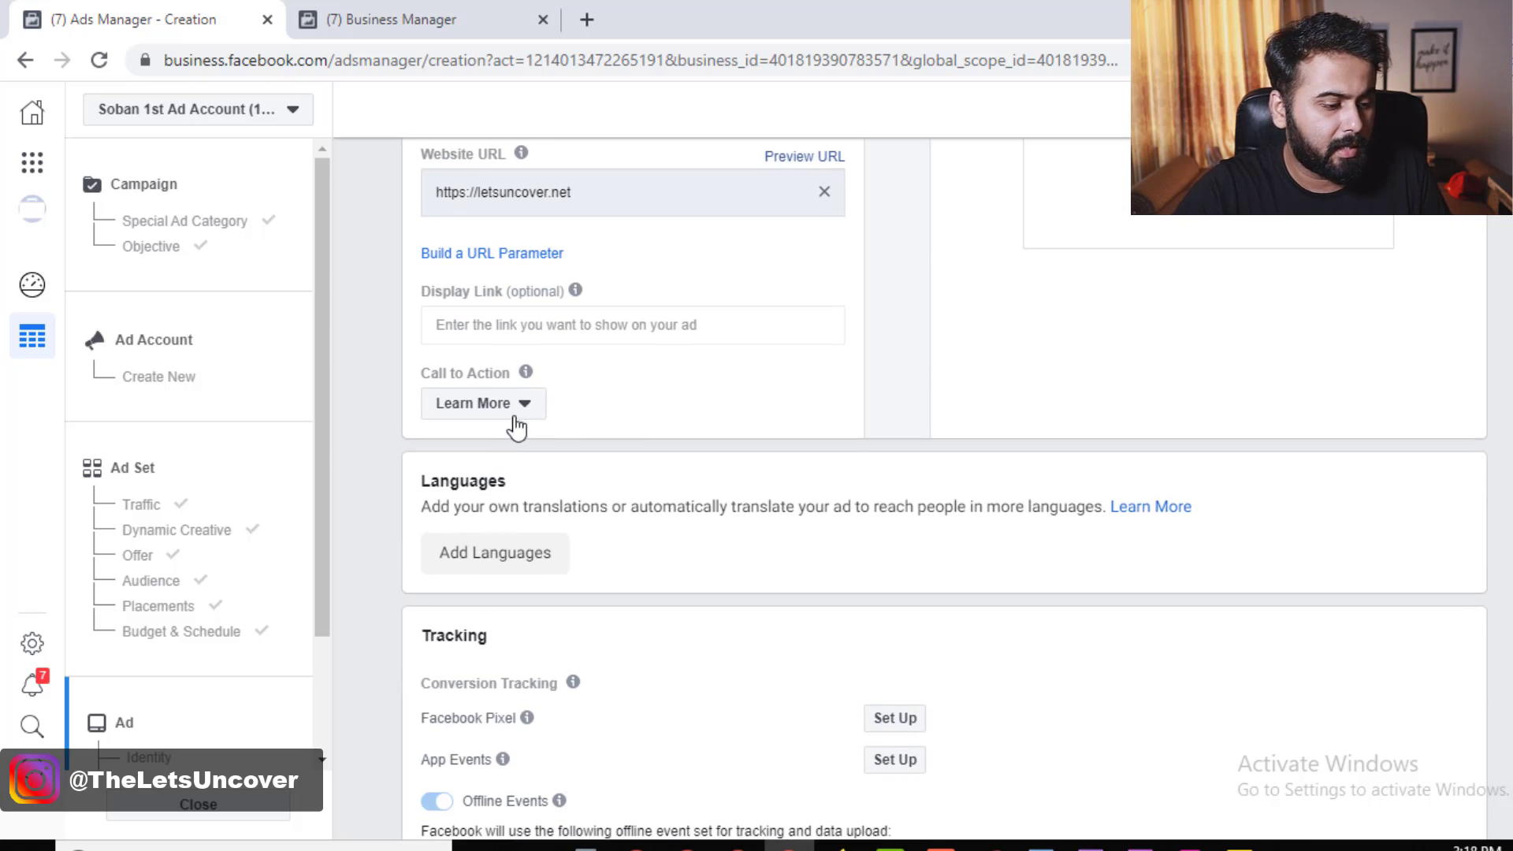
left_click(504, 409)
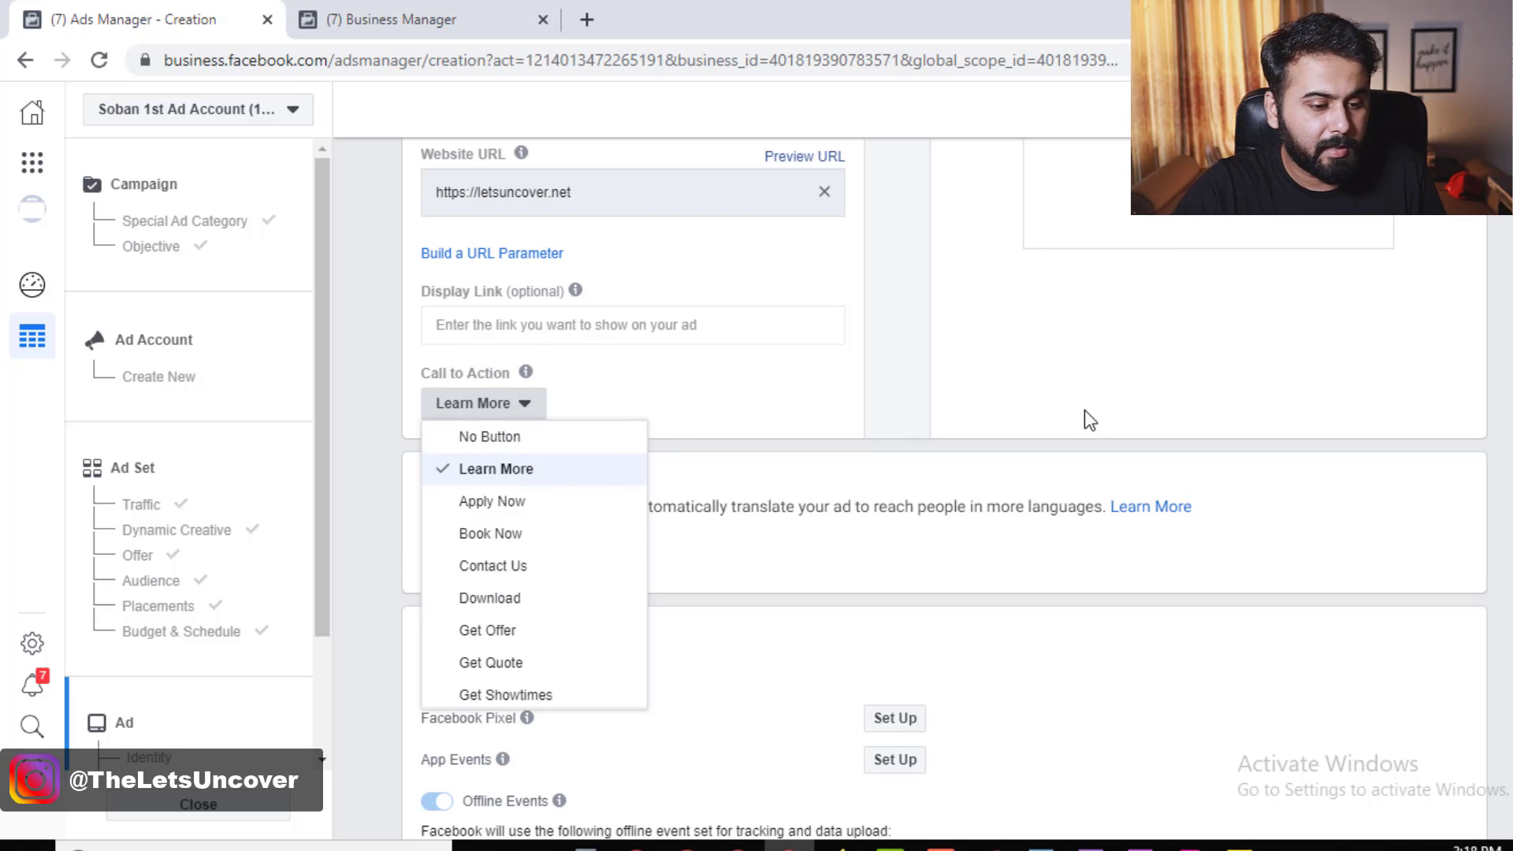
scroll(622, 567, "up", 3)
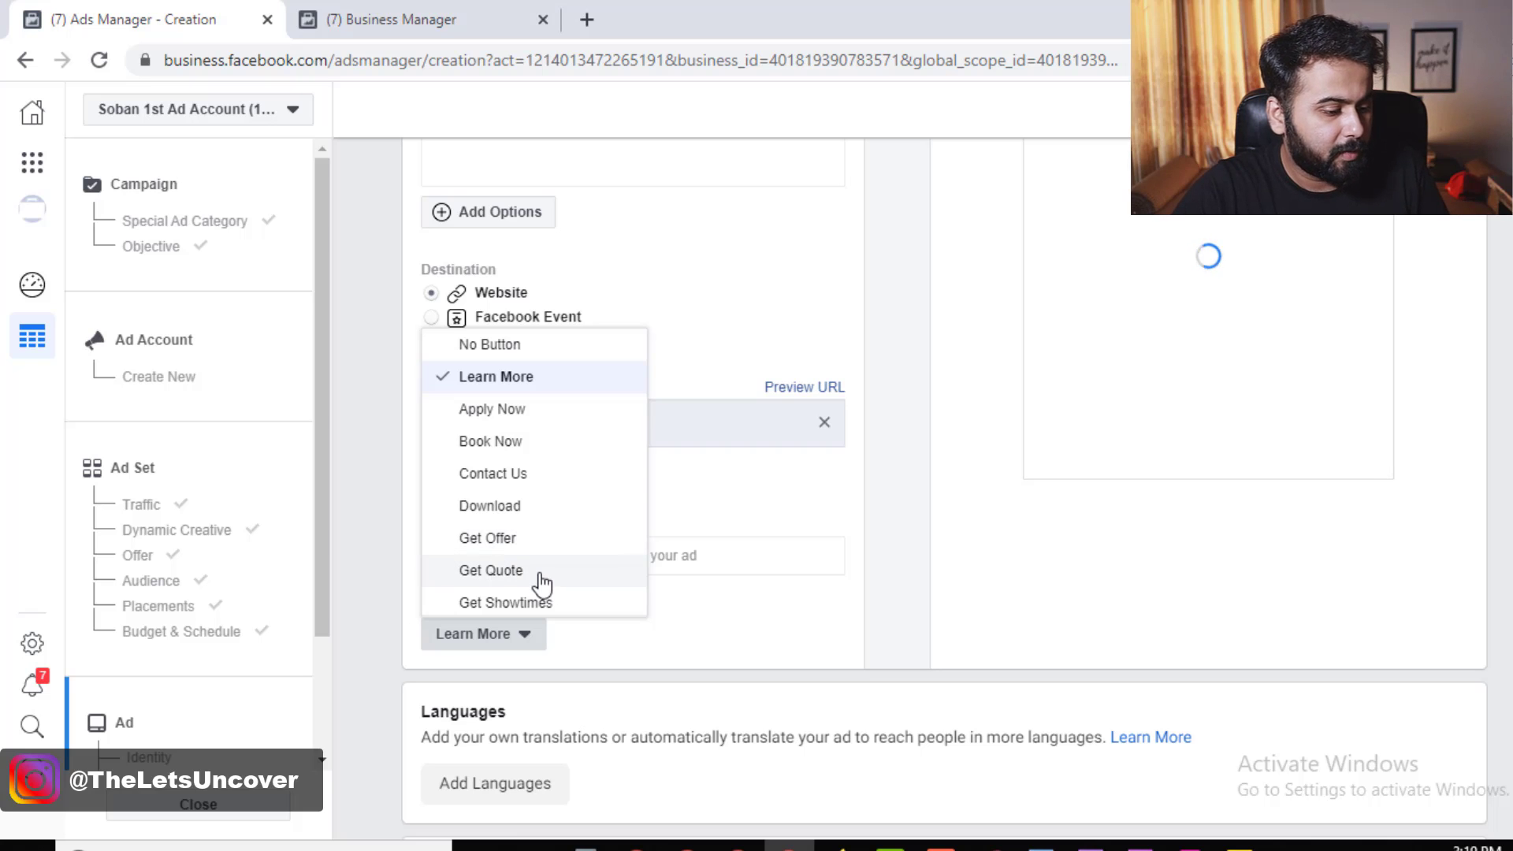
scroll(543, 555, "down", 2)
scroll(551, 577, "down", 3)
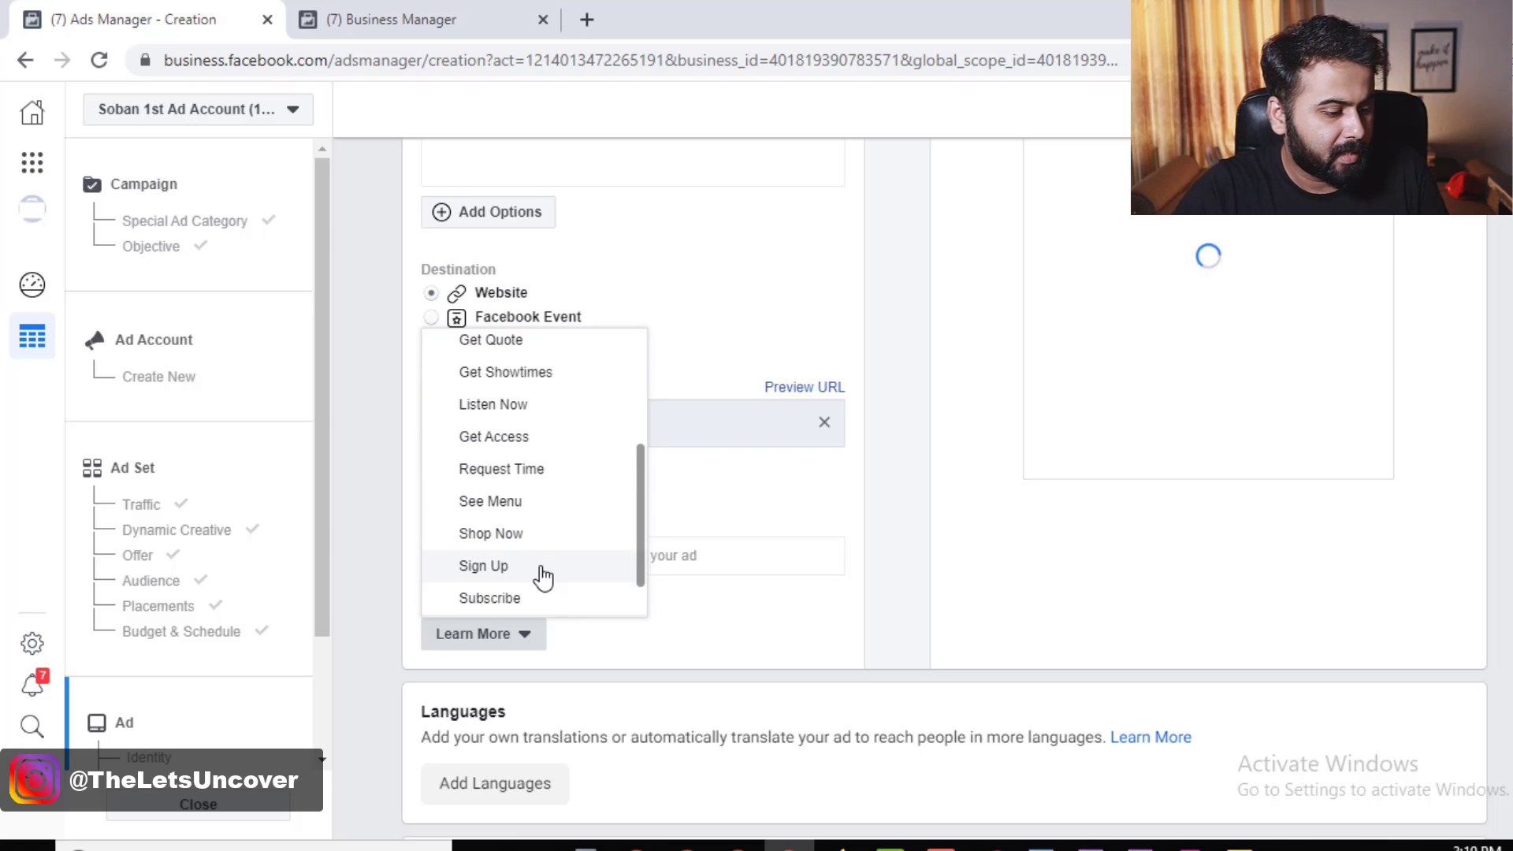
left_click(540, 472)
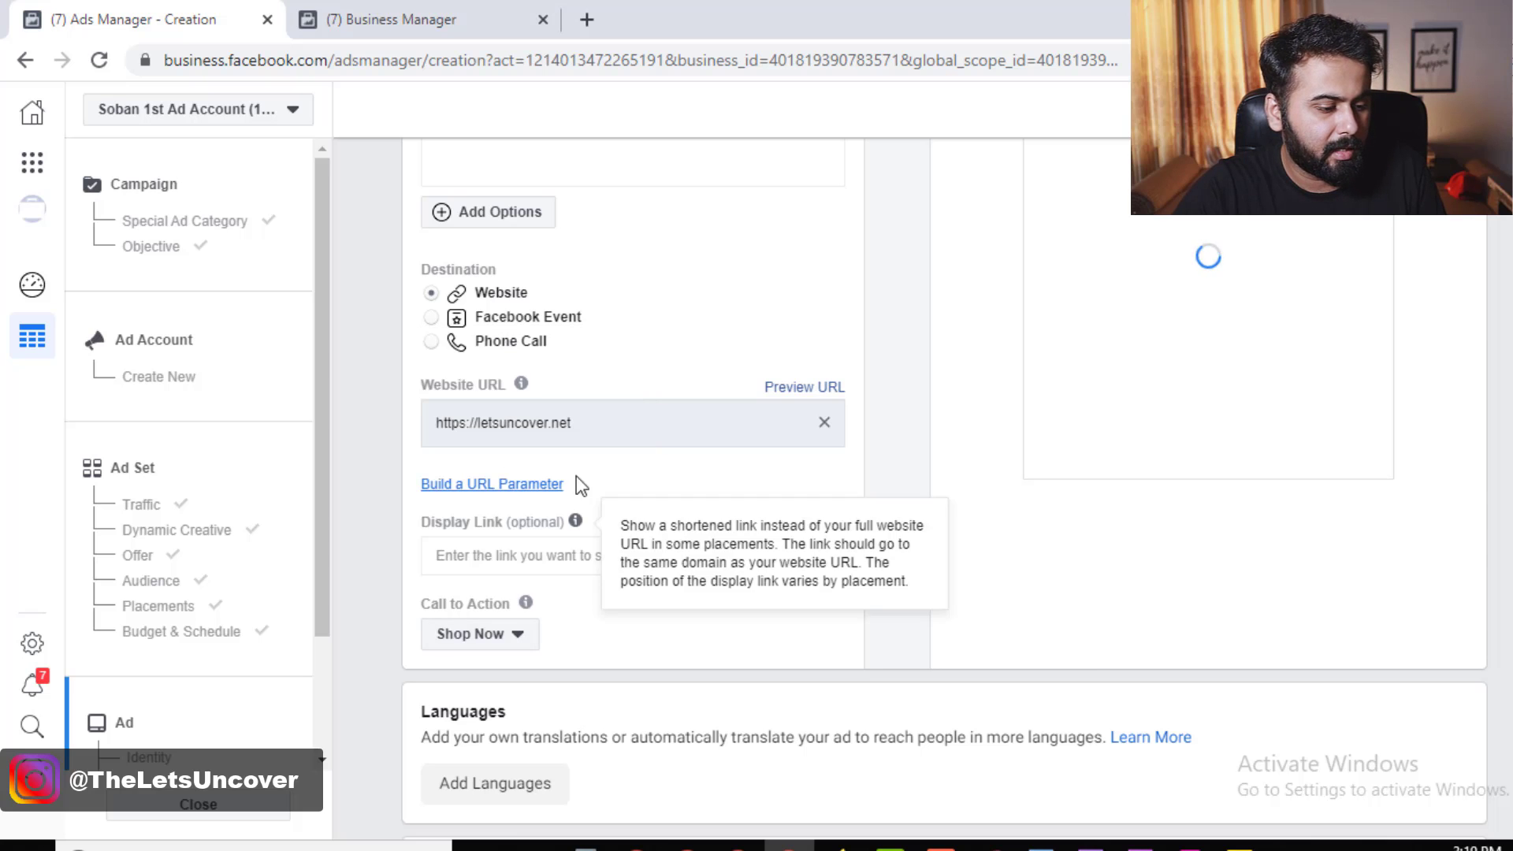
Point out that the display link field is optional
scroll(953, 522, "up", 2)
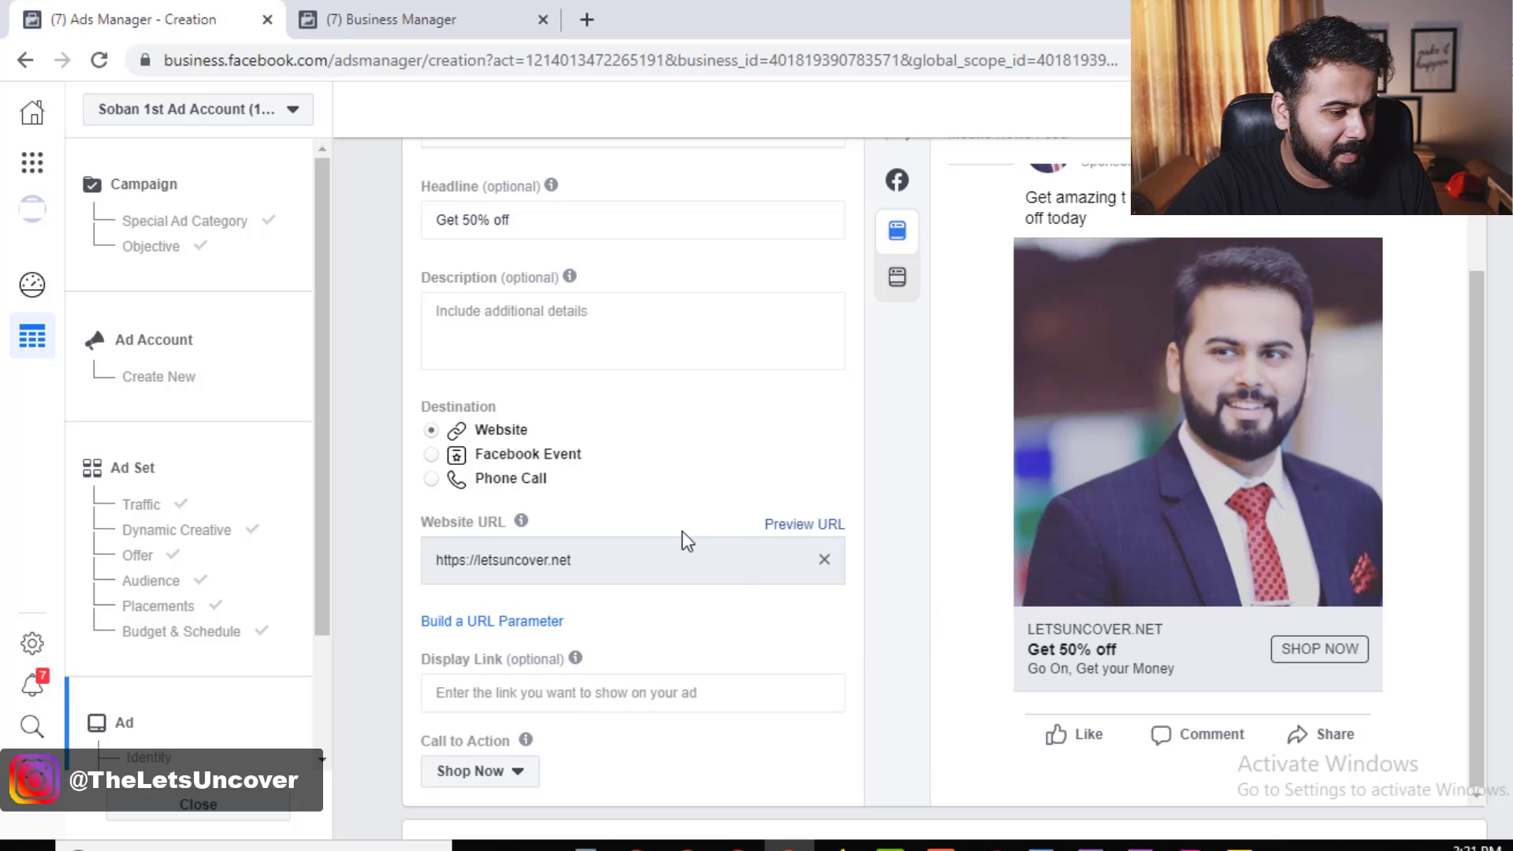
scroll(685, 539, "down", 3)
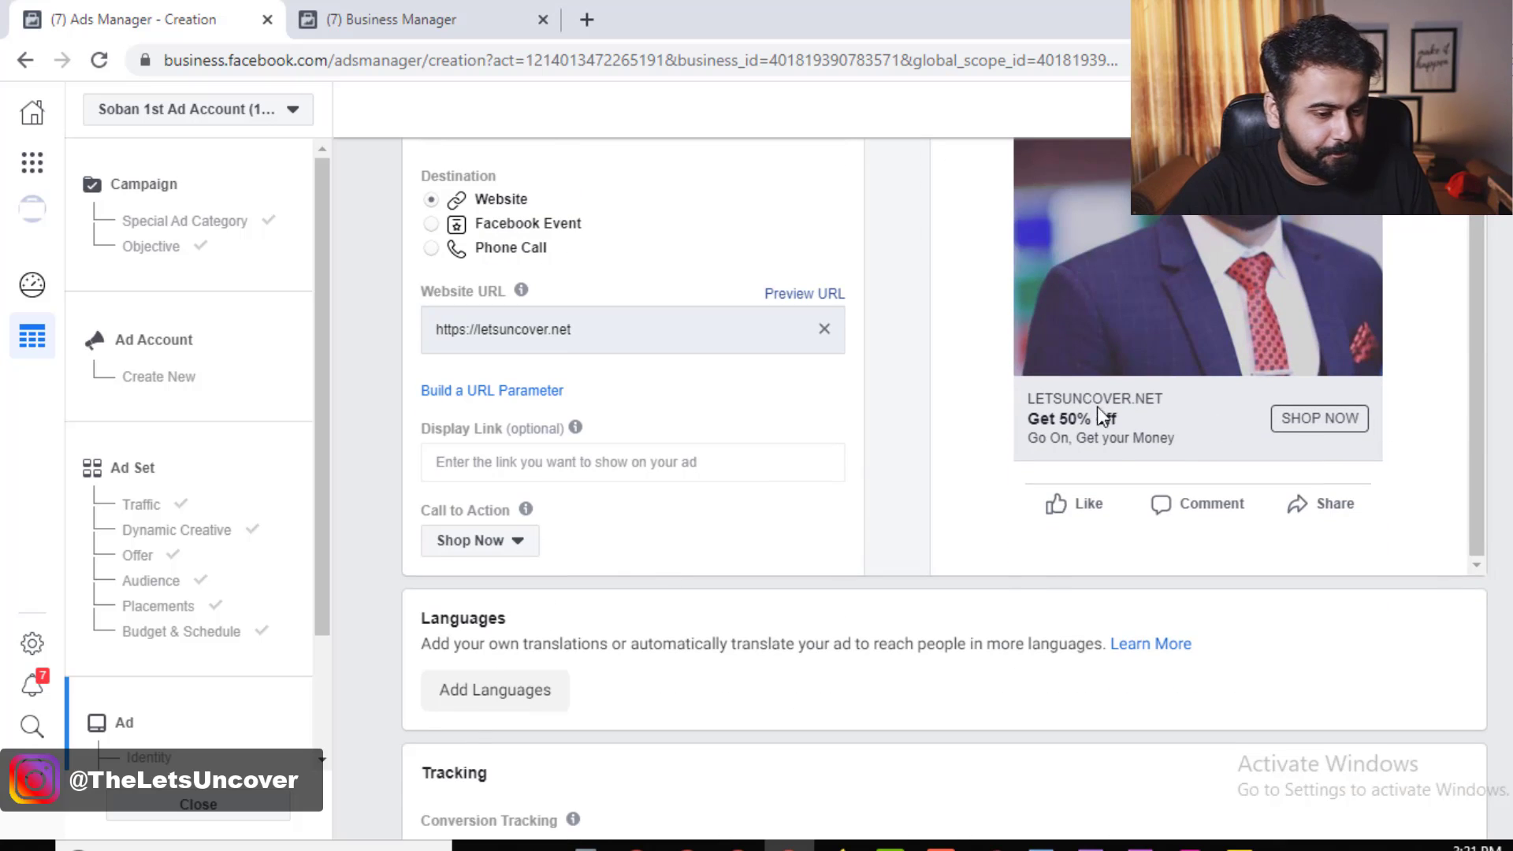
scroll(886, 437, "up", 1)
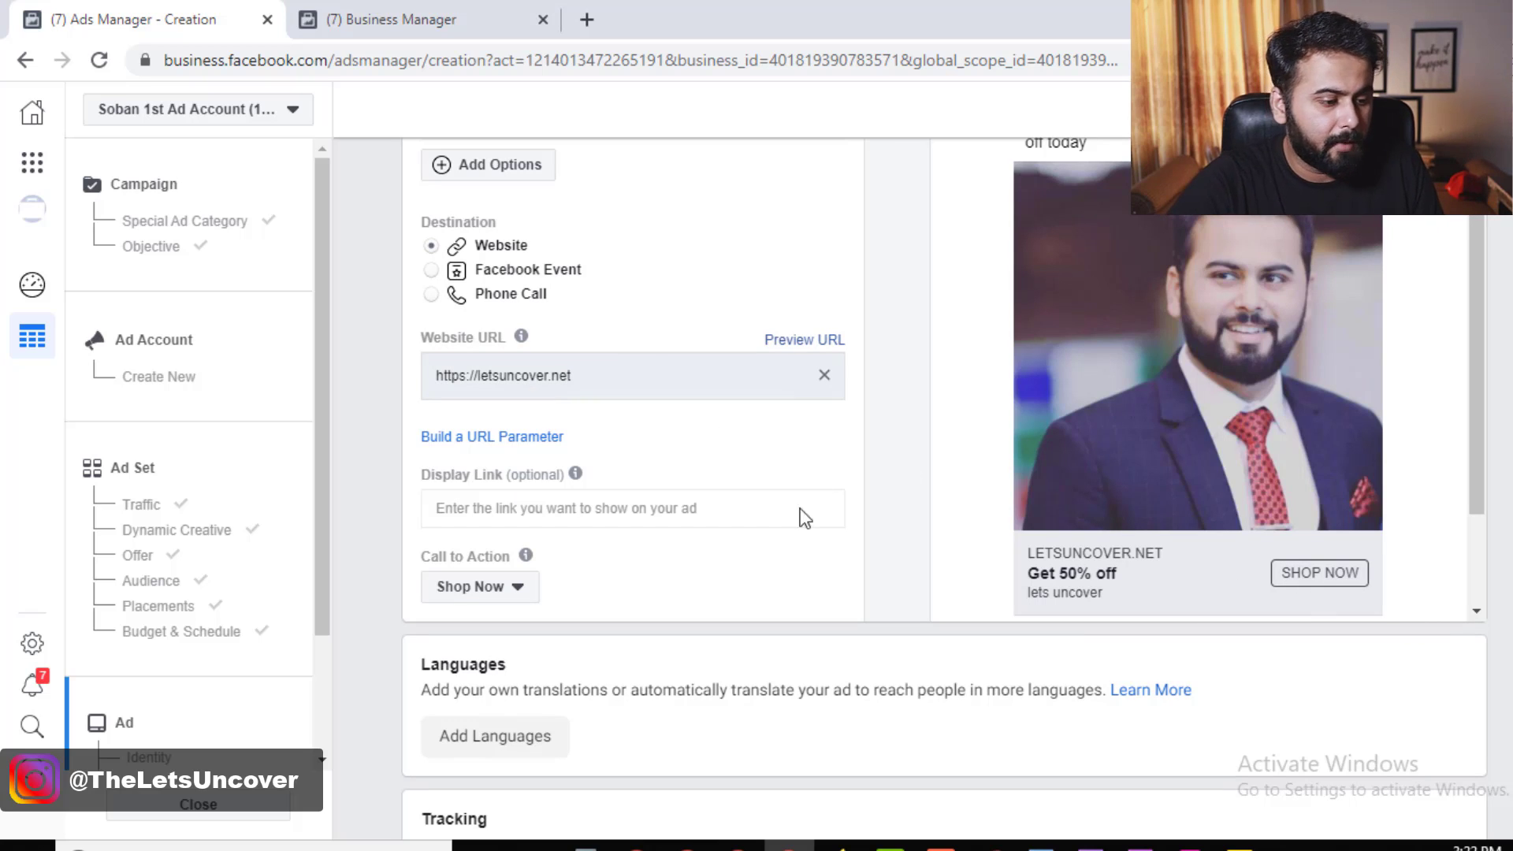
double_click(546, 475)
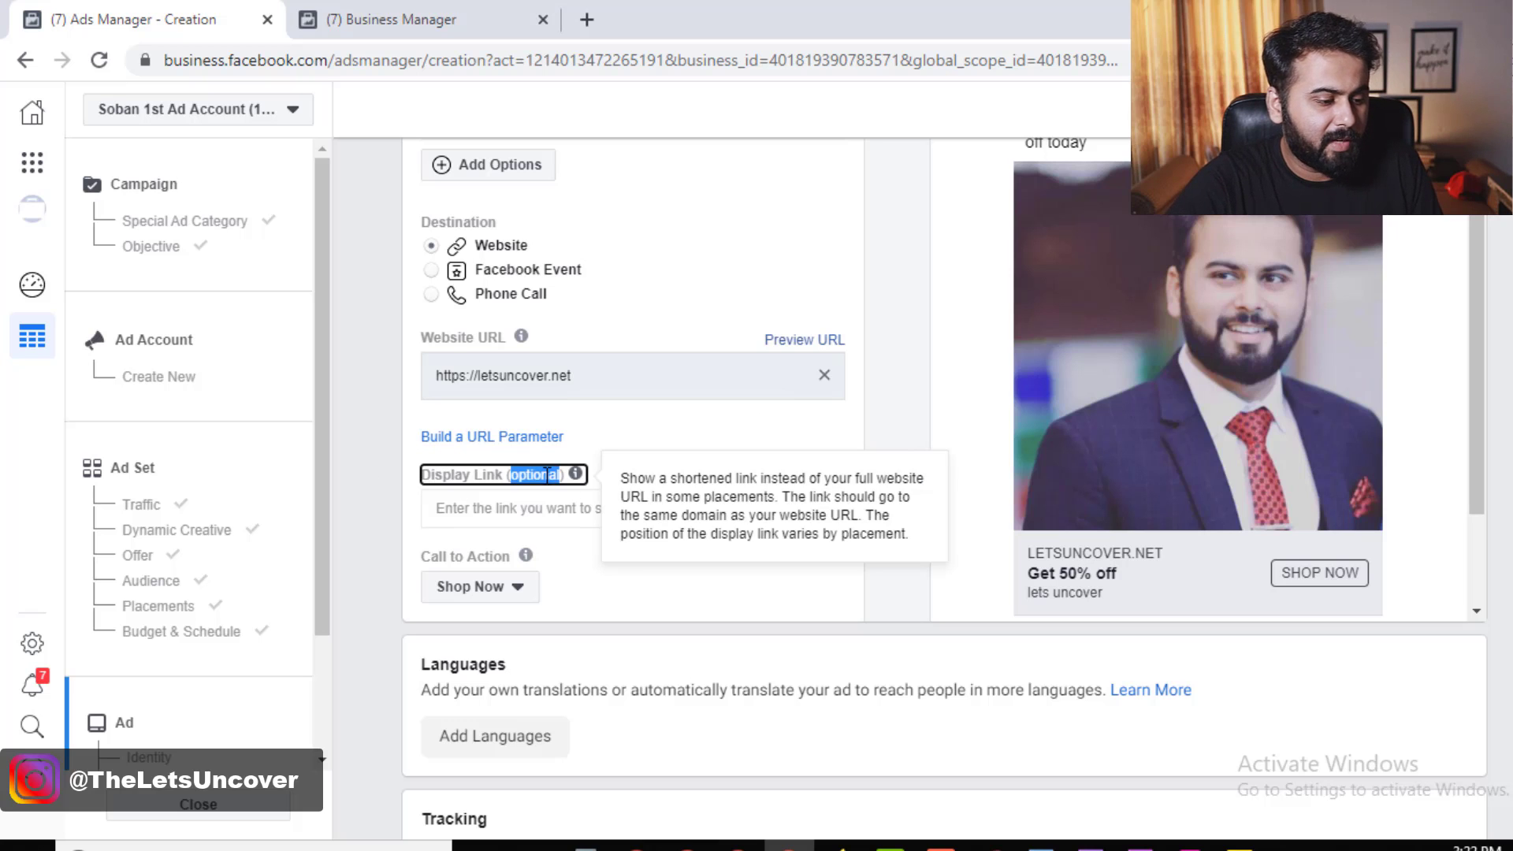
left_click(866, 437)
scroll(890, 473, "down", 6)
scroll(520, 378, "up", 3)
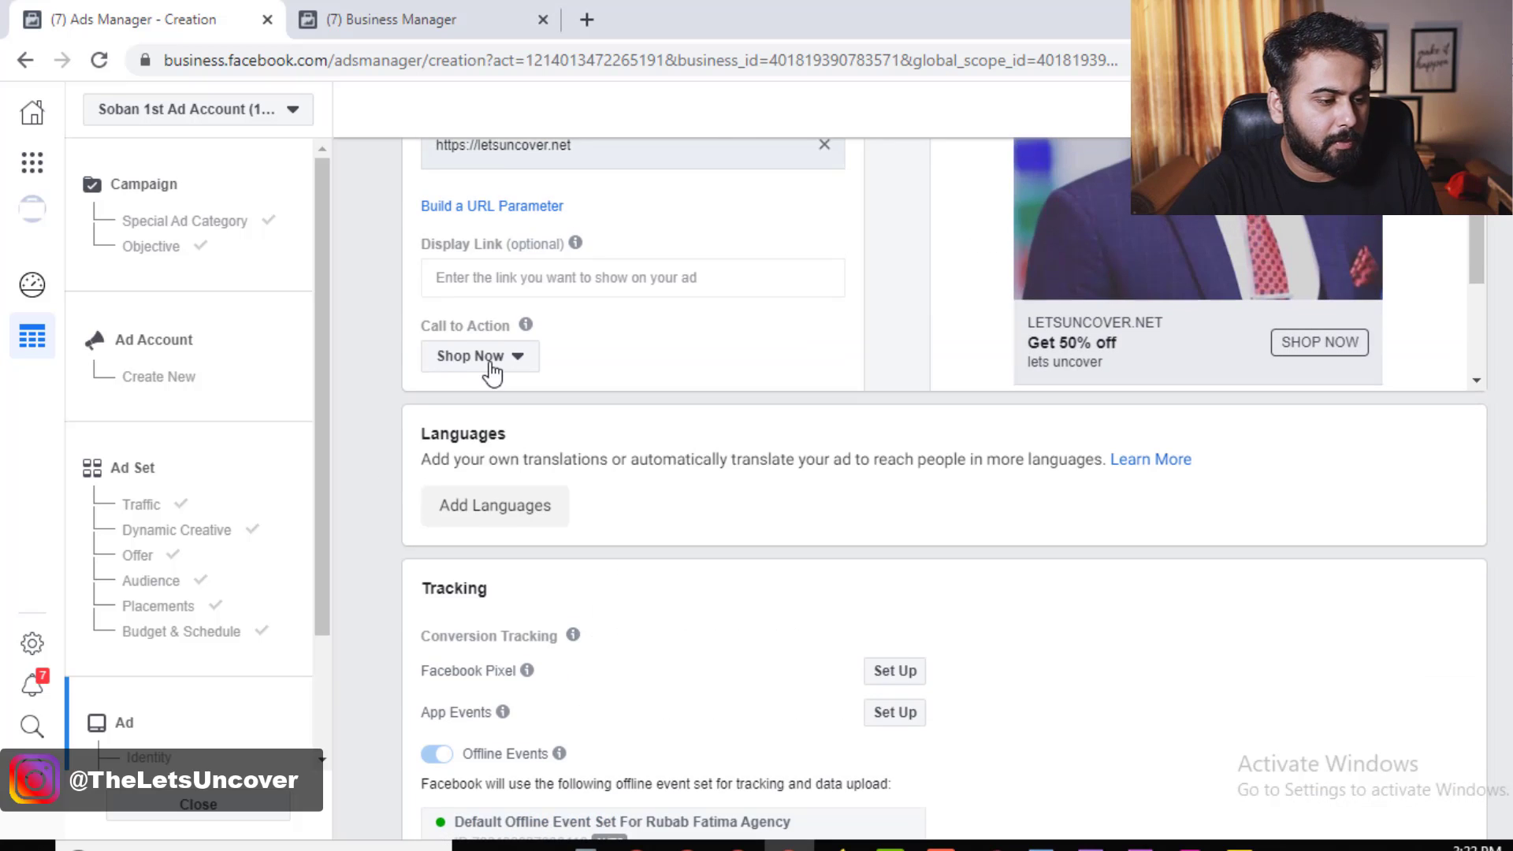
Try Contact Us as the call to action in the preview, then revert to Shop Now
left_click(514, 372)
scroll(523, 493, "up", 3)
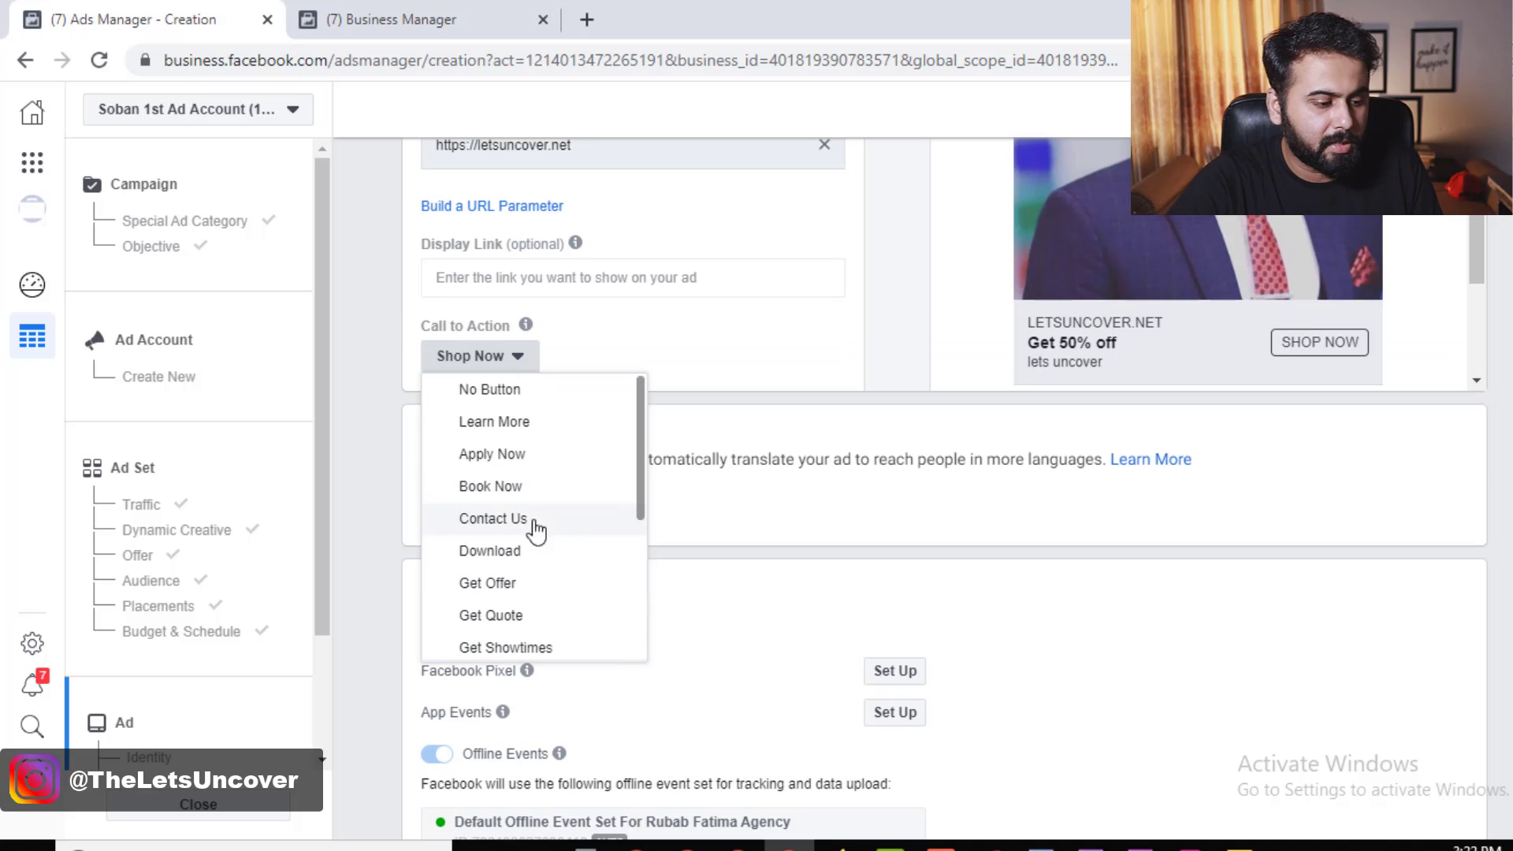
left_click(564, 526)
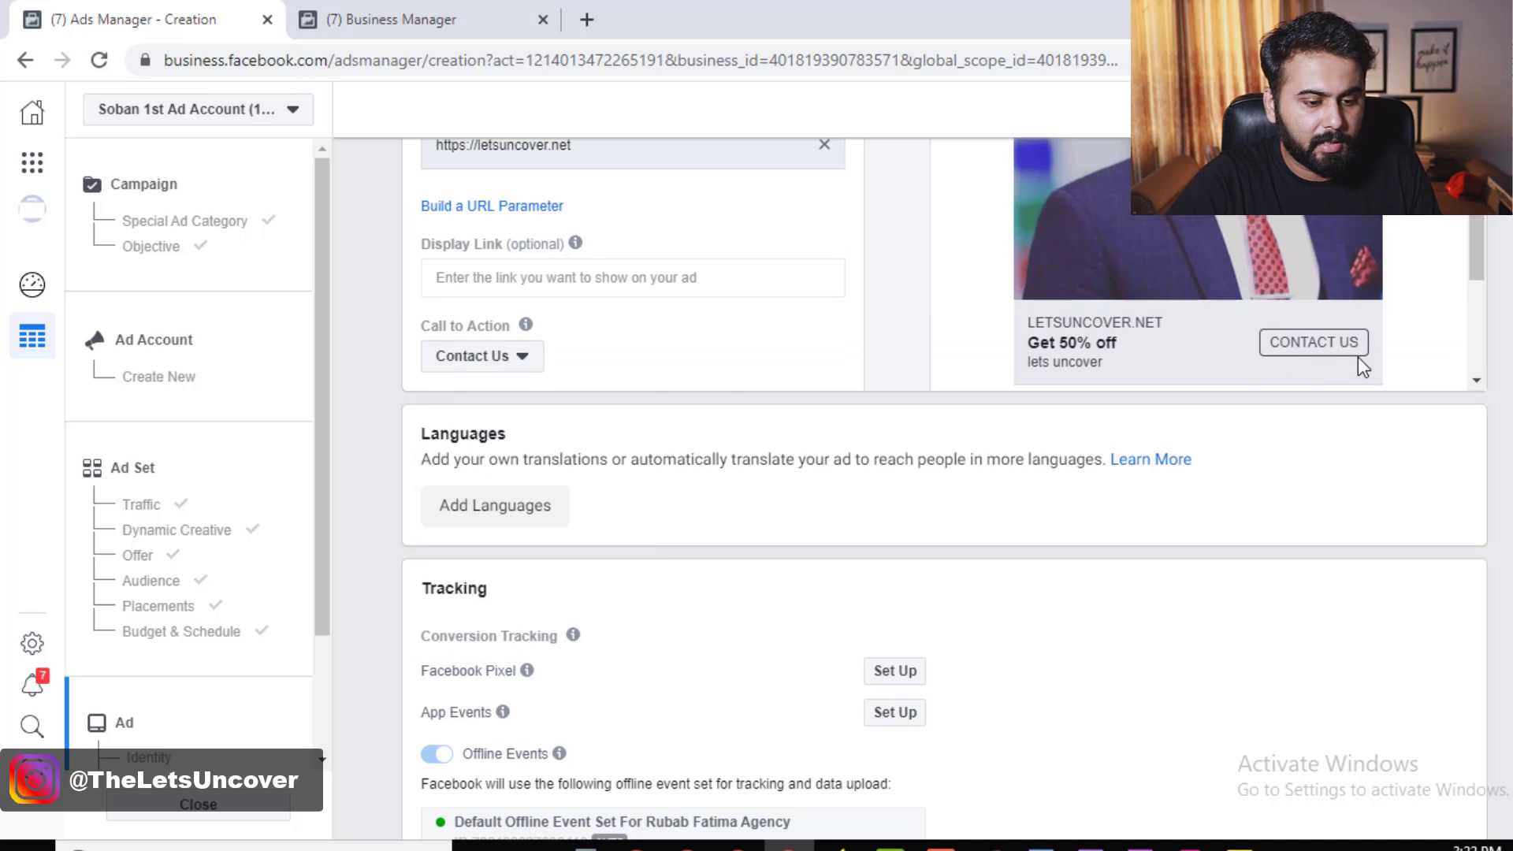
left_click(519, 361)
scroll(552, 489, "down", 4)
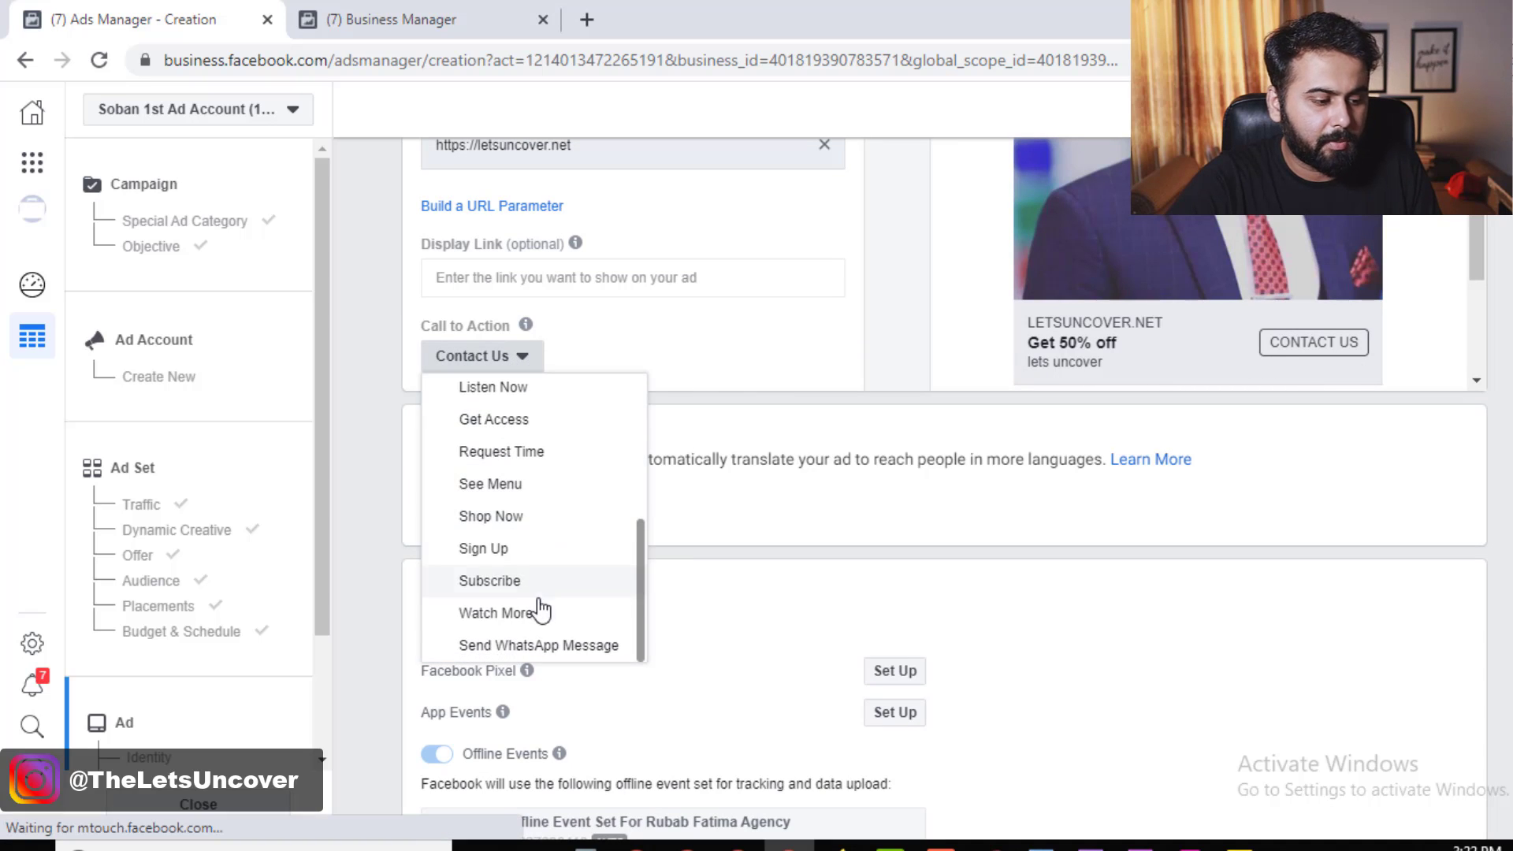
left_click(561, 522)
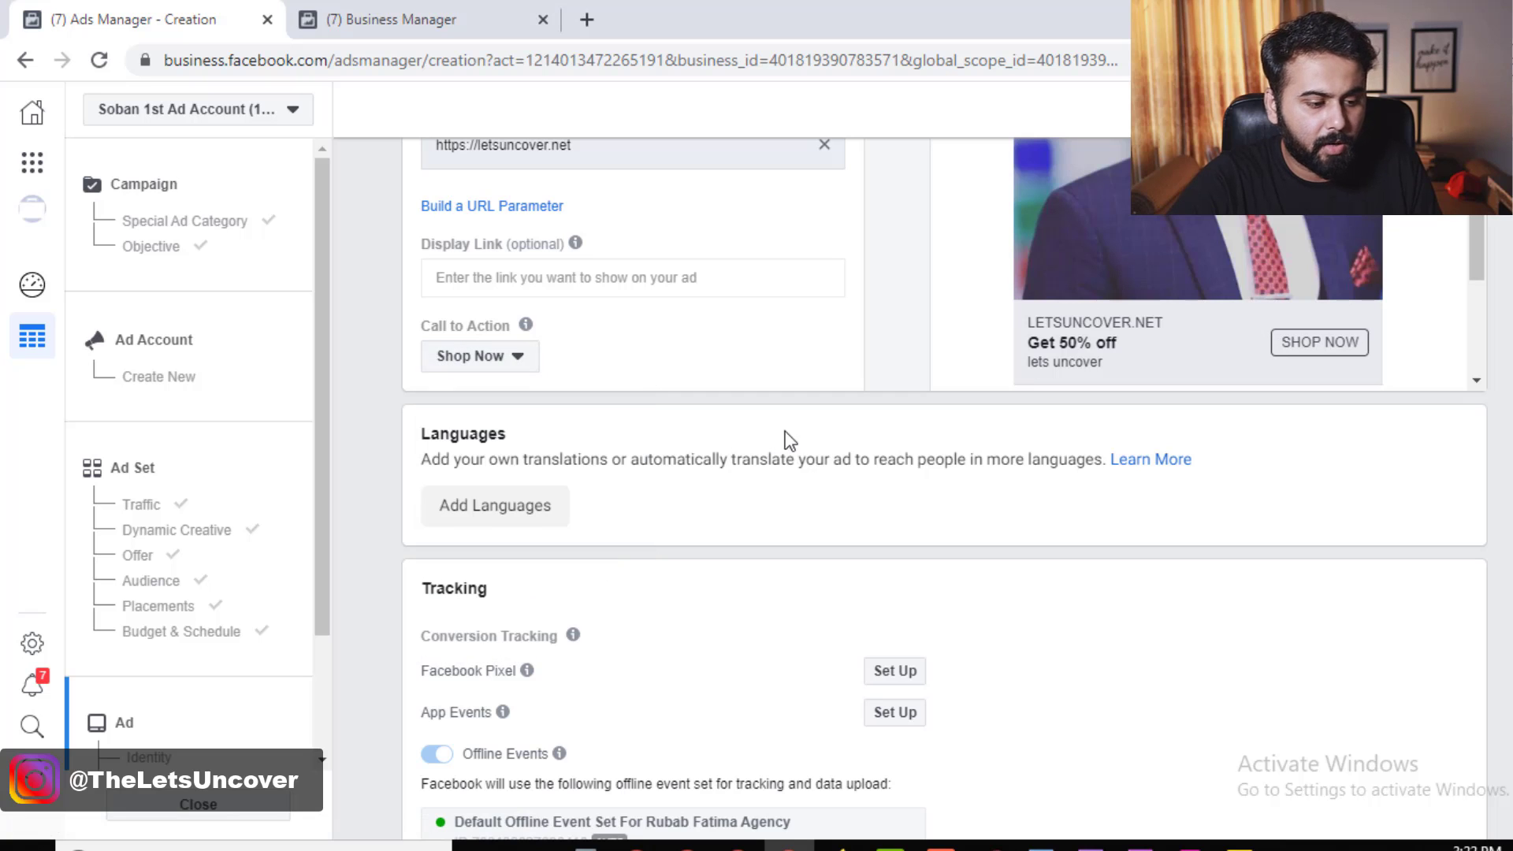
scroll(646, 499, "down", 4)
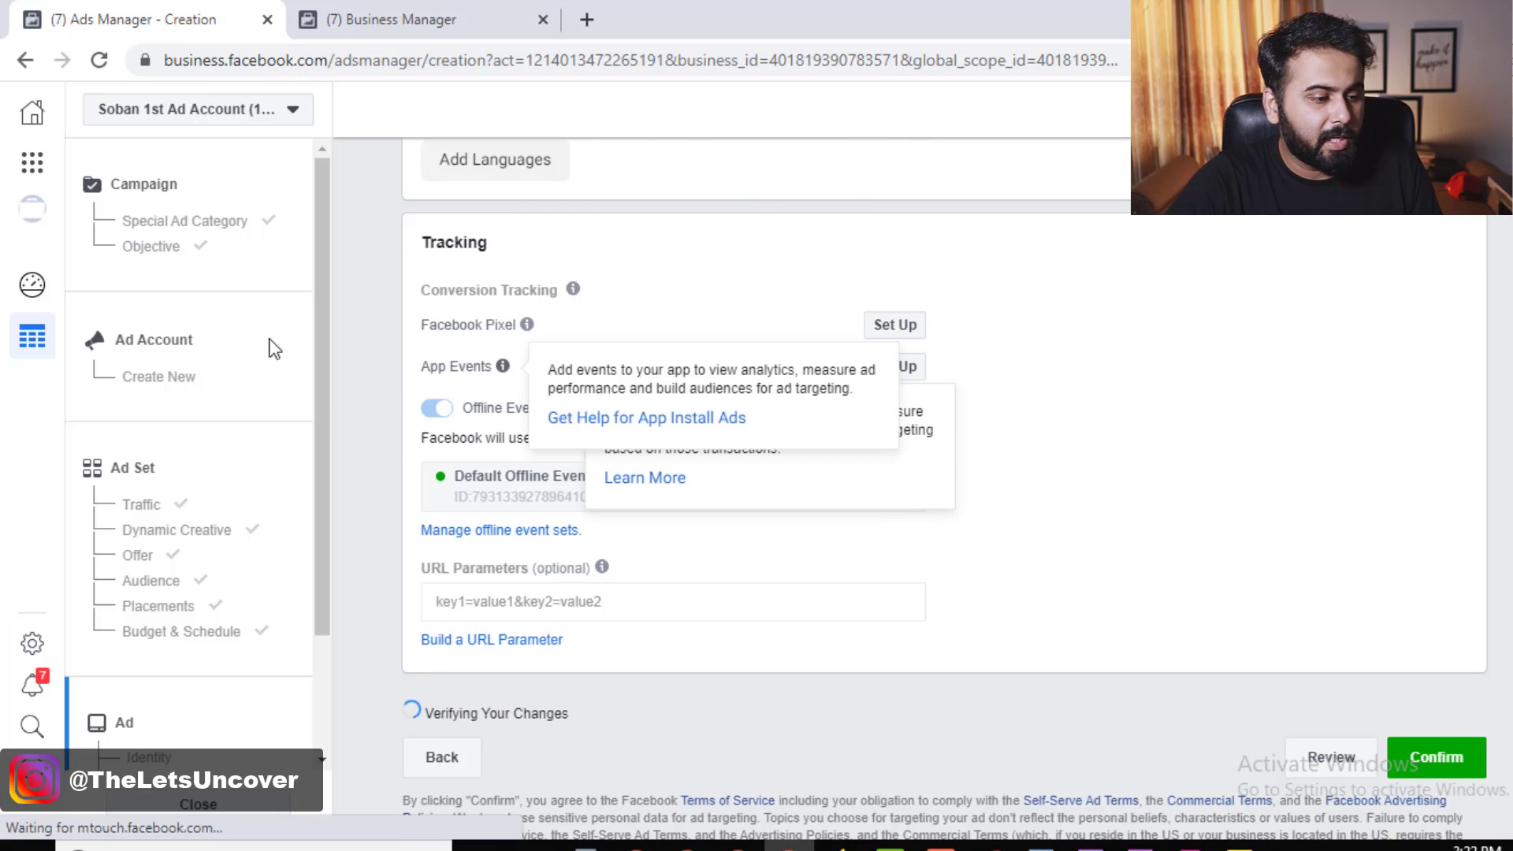
left_click(902, 325)
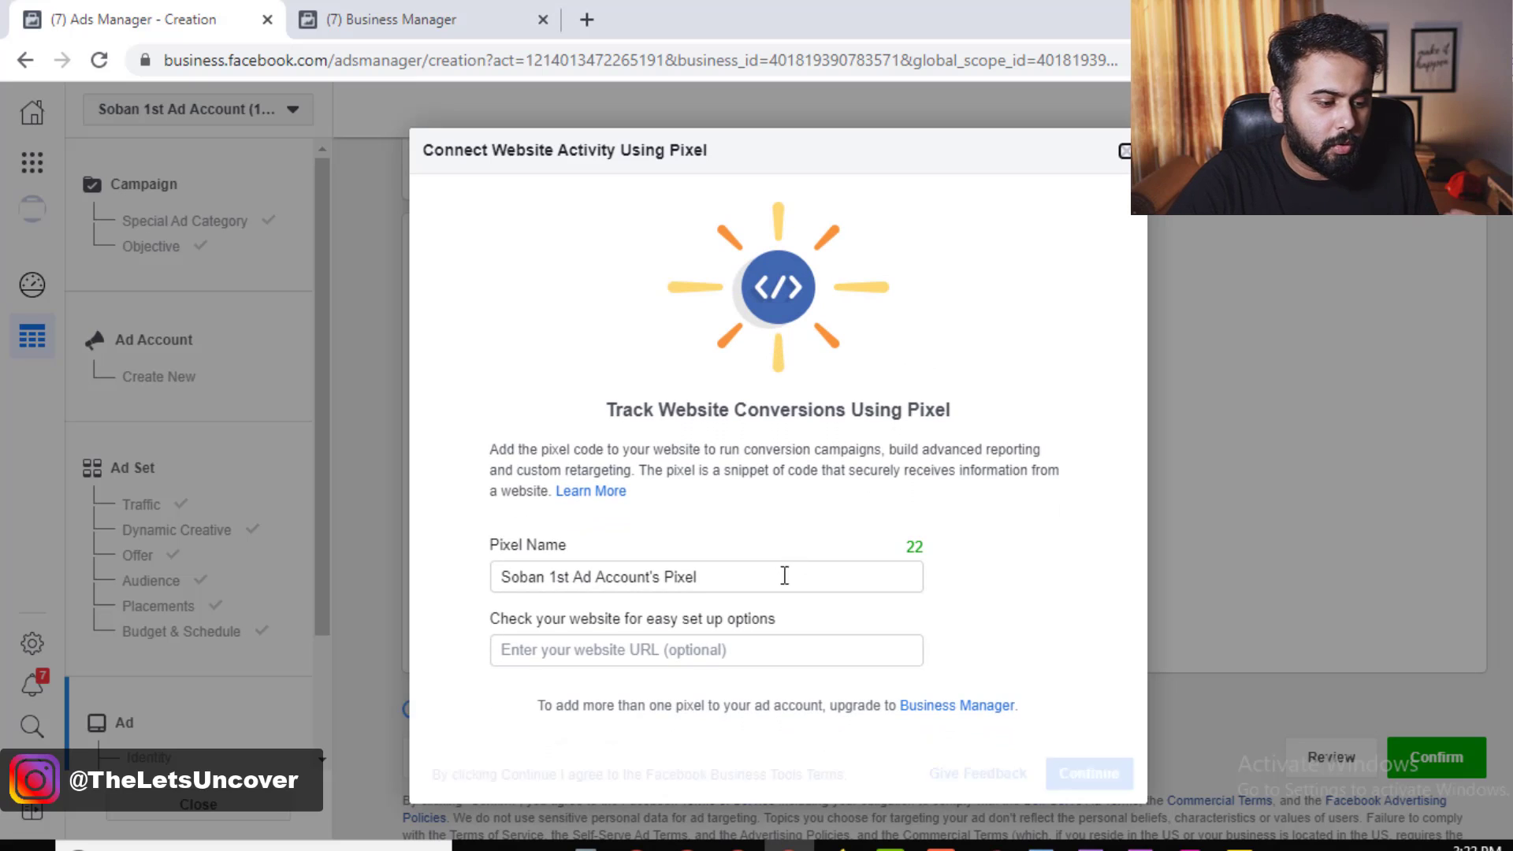
left_click(615, 650)
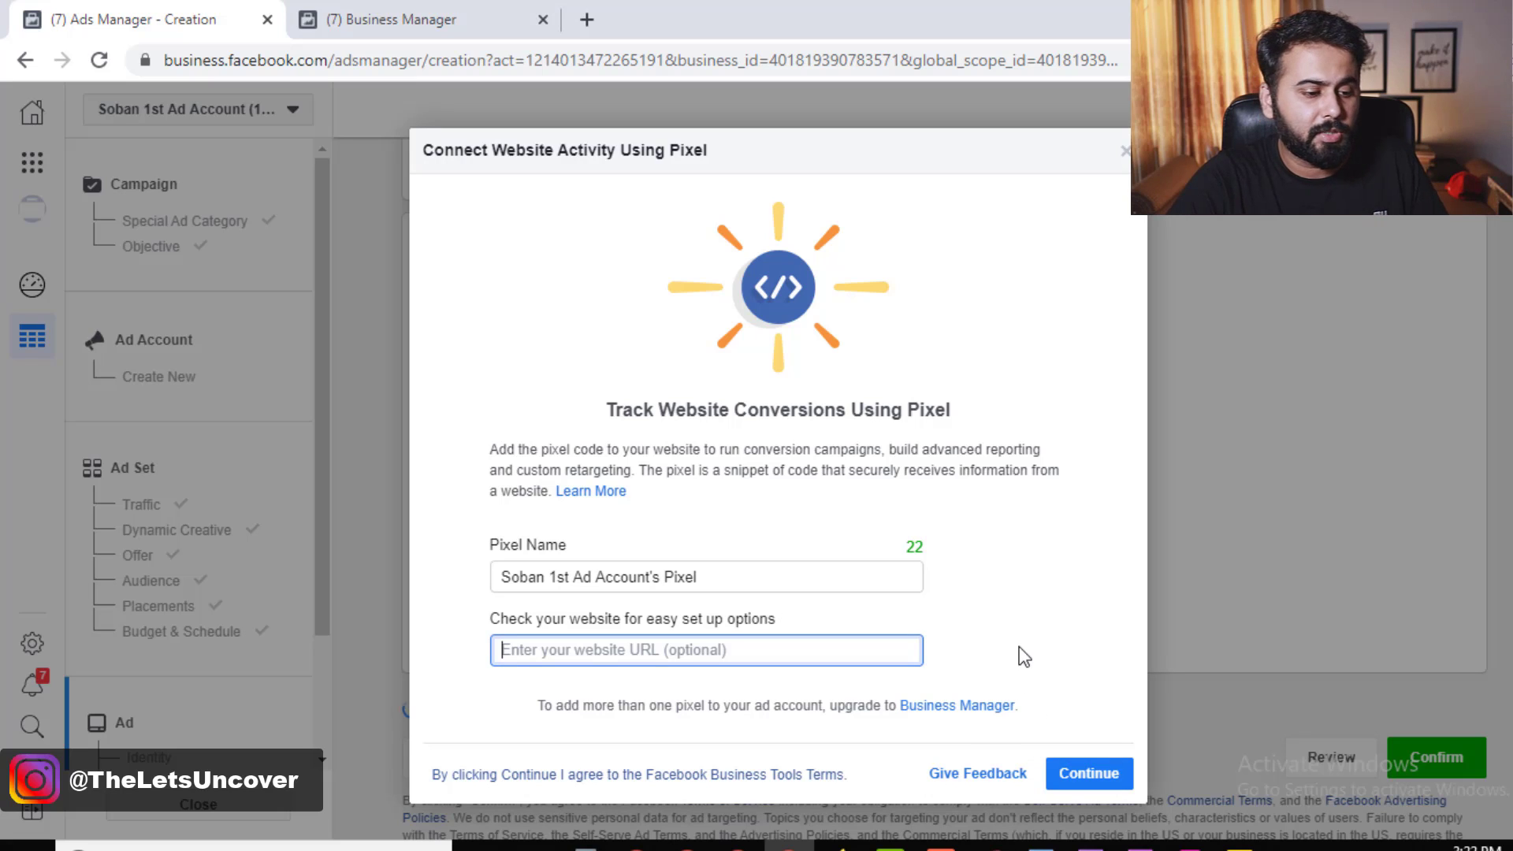
left_click(1125, 155)
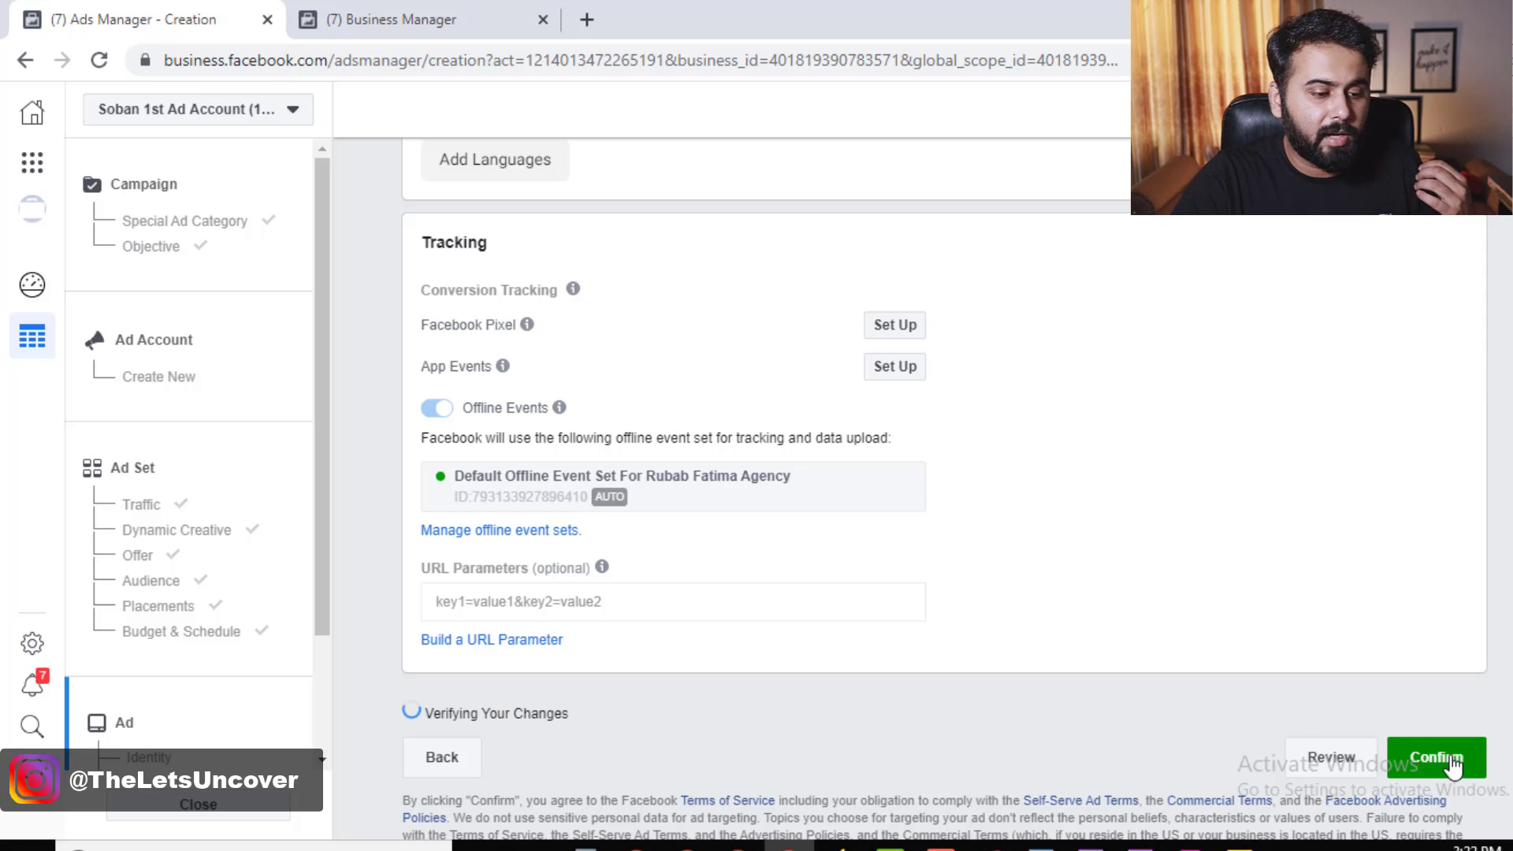
View Testing Campaign 1's Traffic objective and campaign settings
scroll(985, 644, "up", 10)
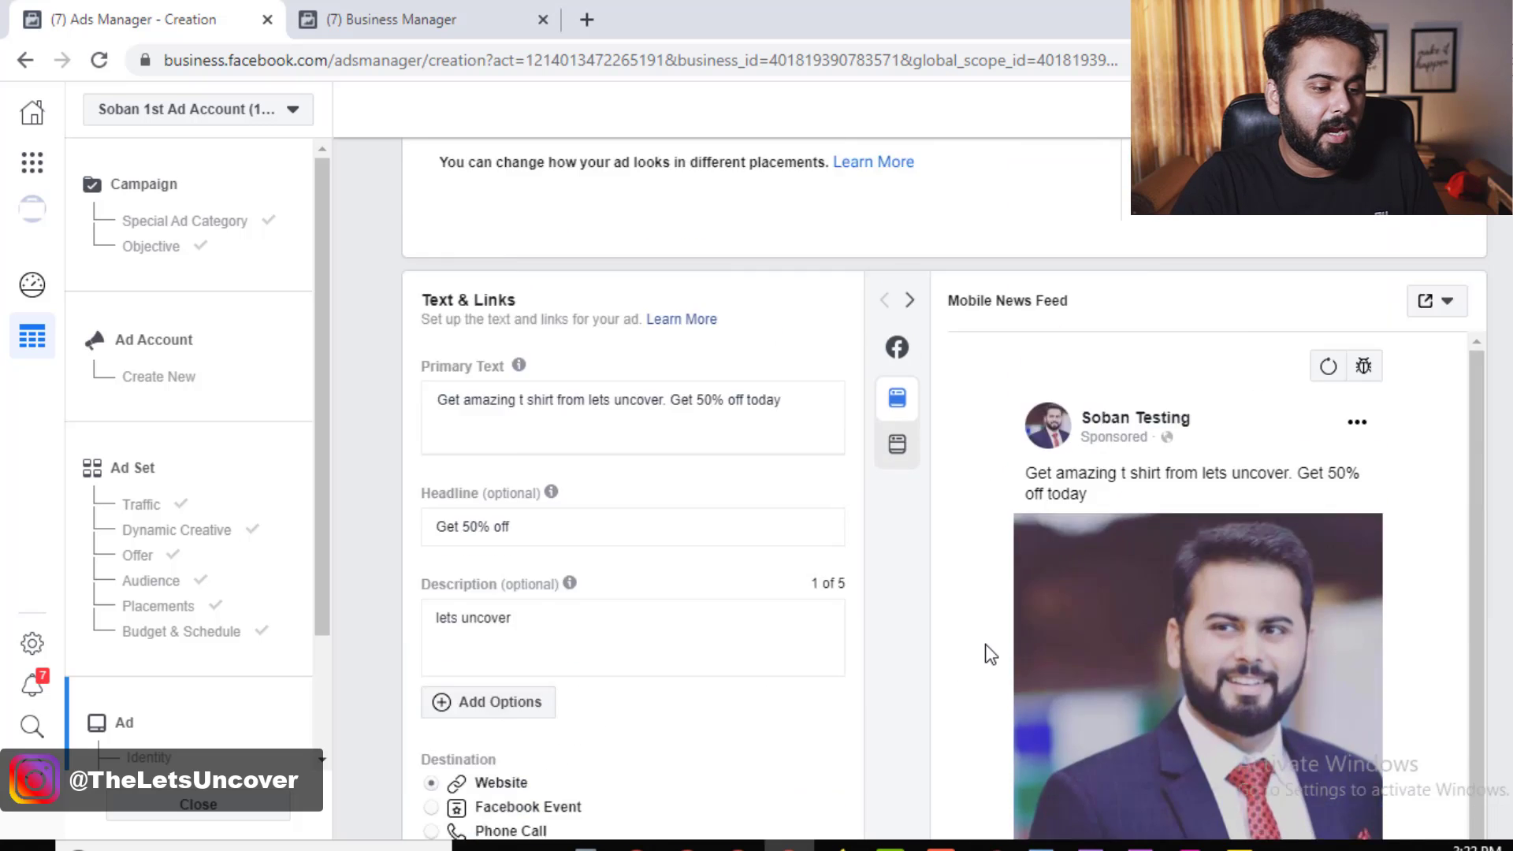
scroll(985, 644, "up", 4)
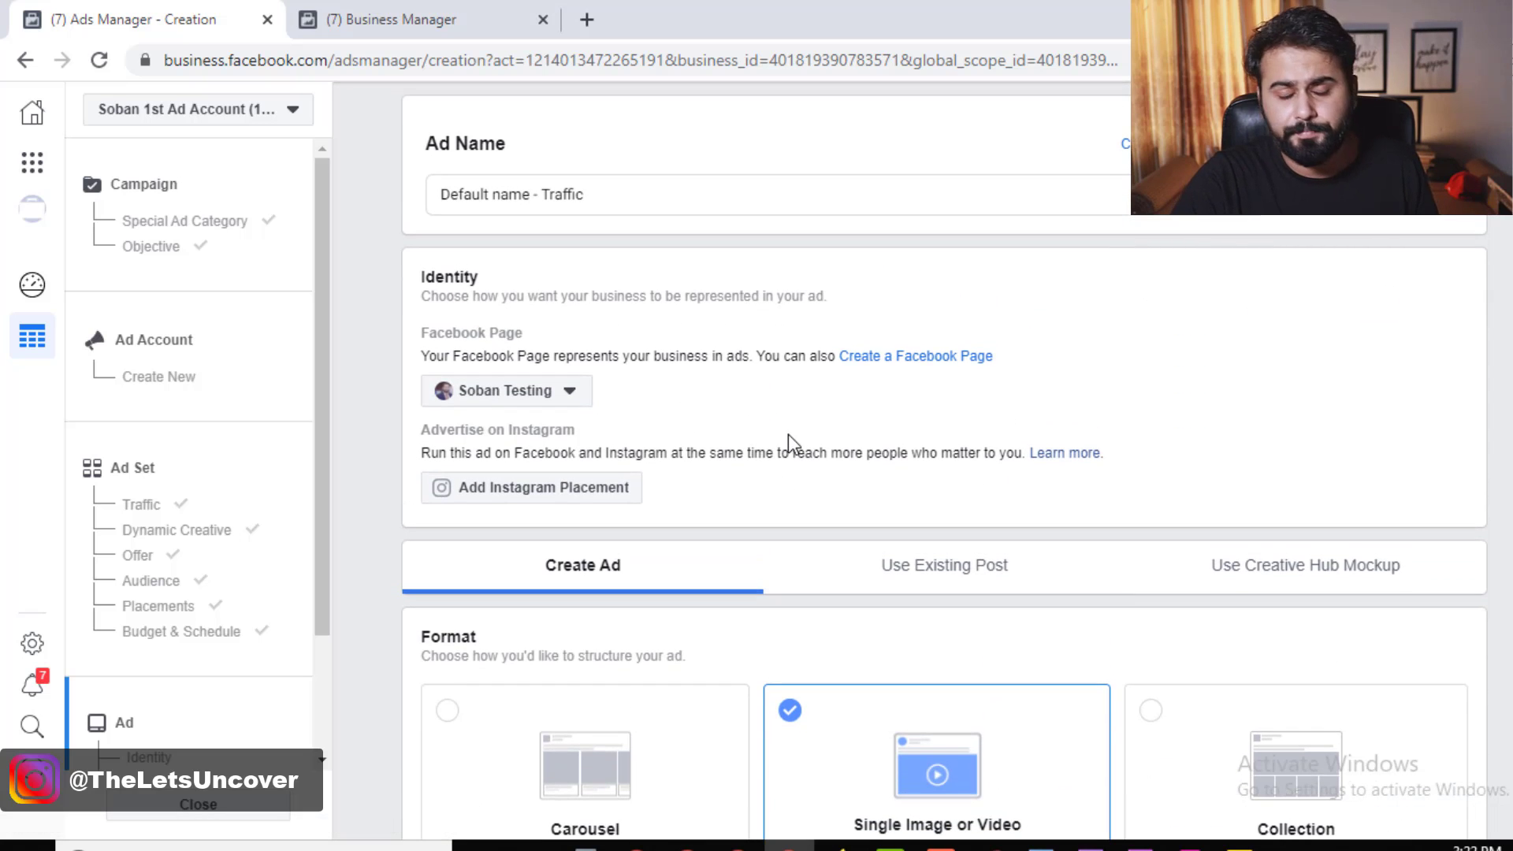
left_click(188, 376)
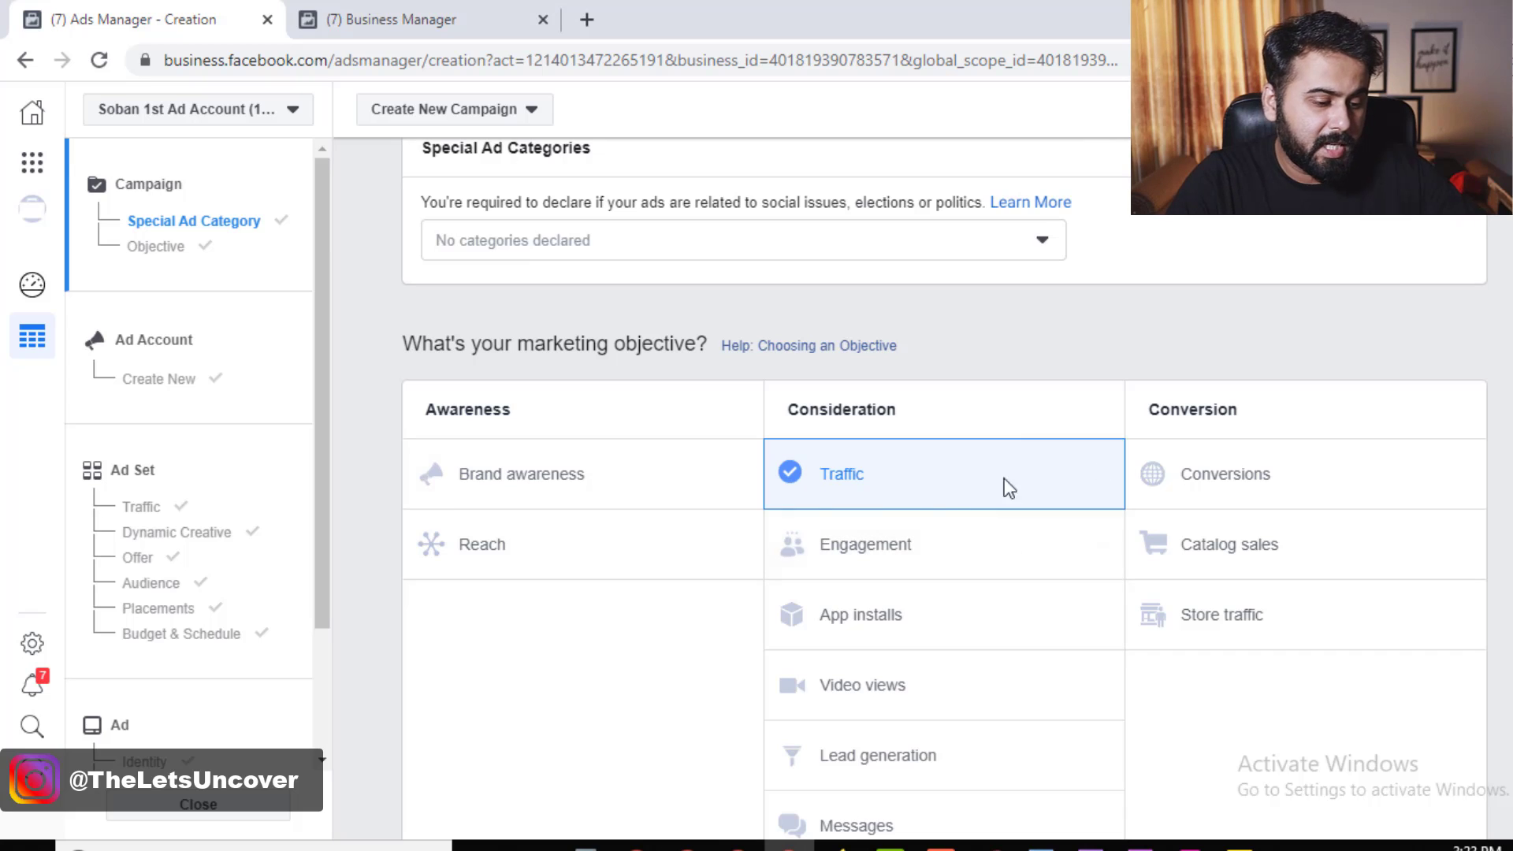
Return to the ad's Identity settings from the sidebar
scroll(902, 509, "down", 3)
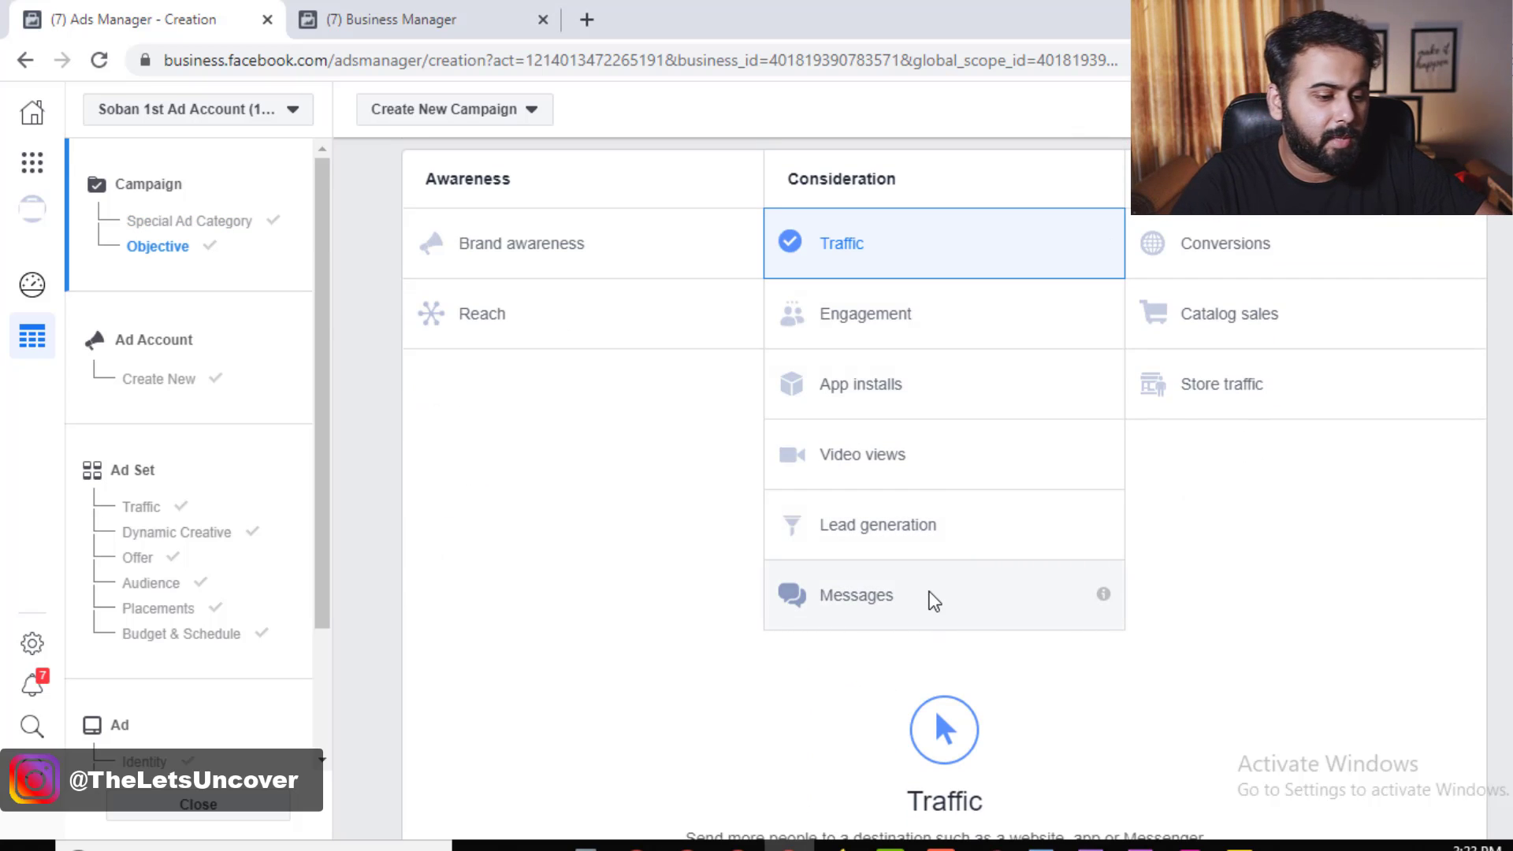
scroll(867, 536, "down", 6)
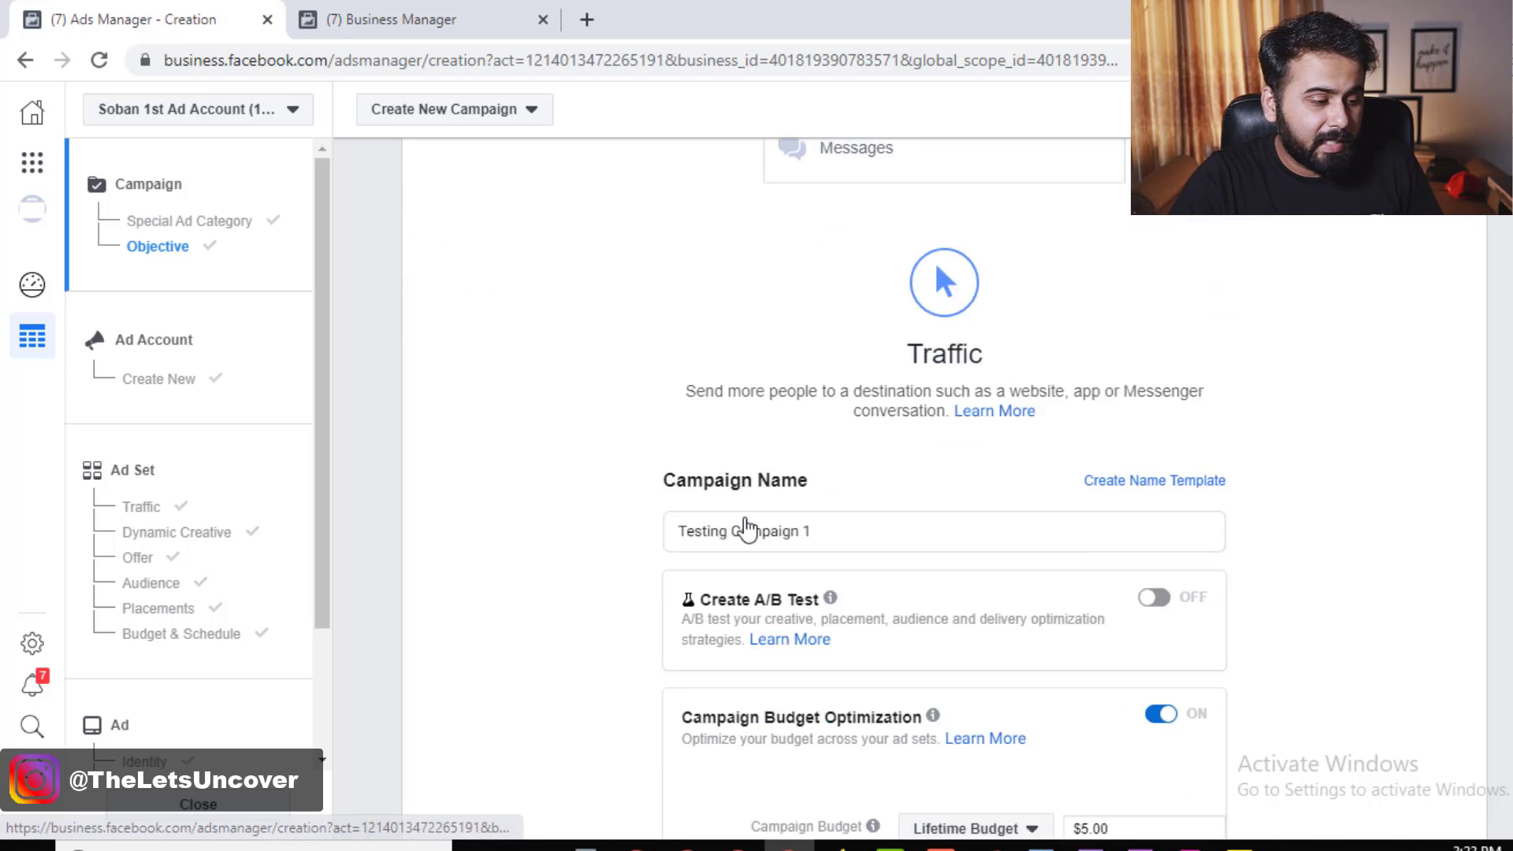
left_click(260, 741)
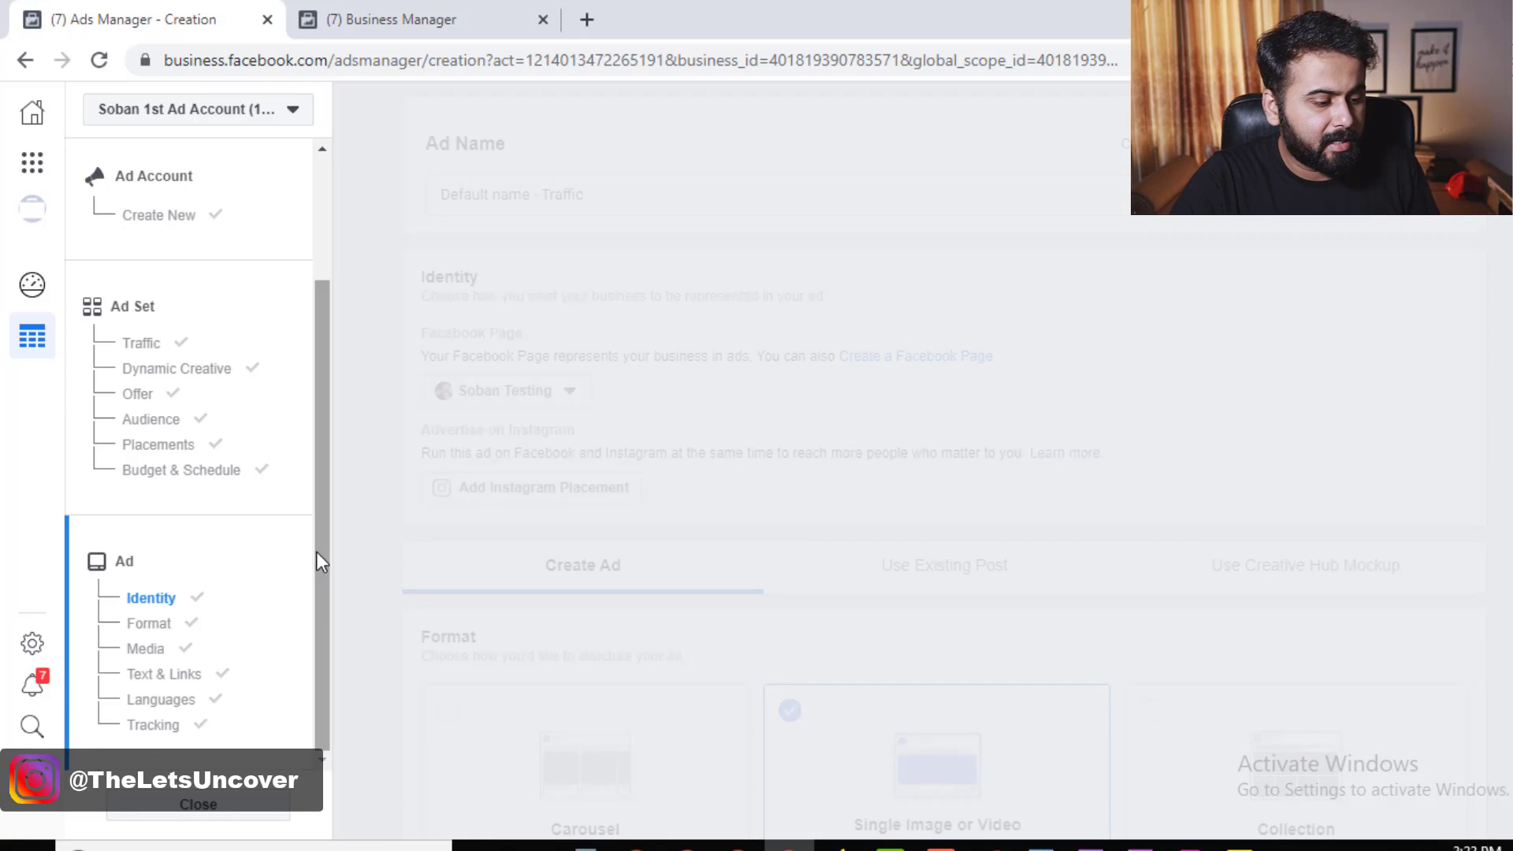
scroll(777, 613, "down", 10)
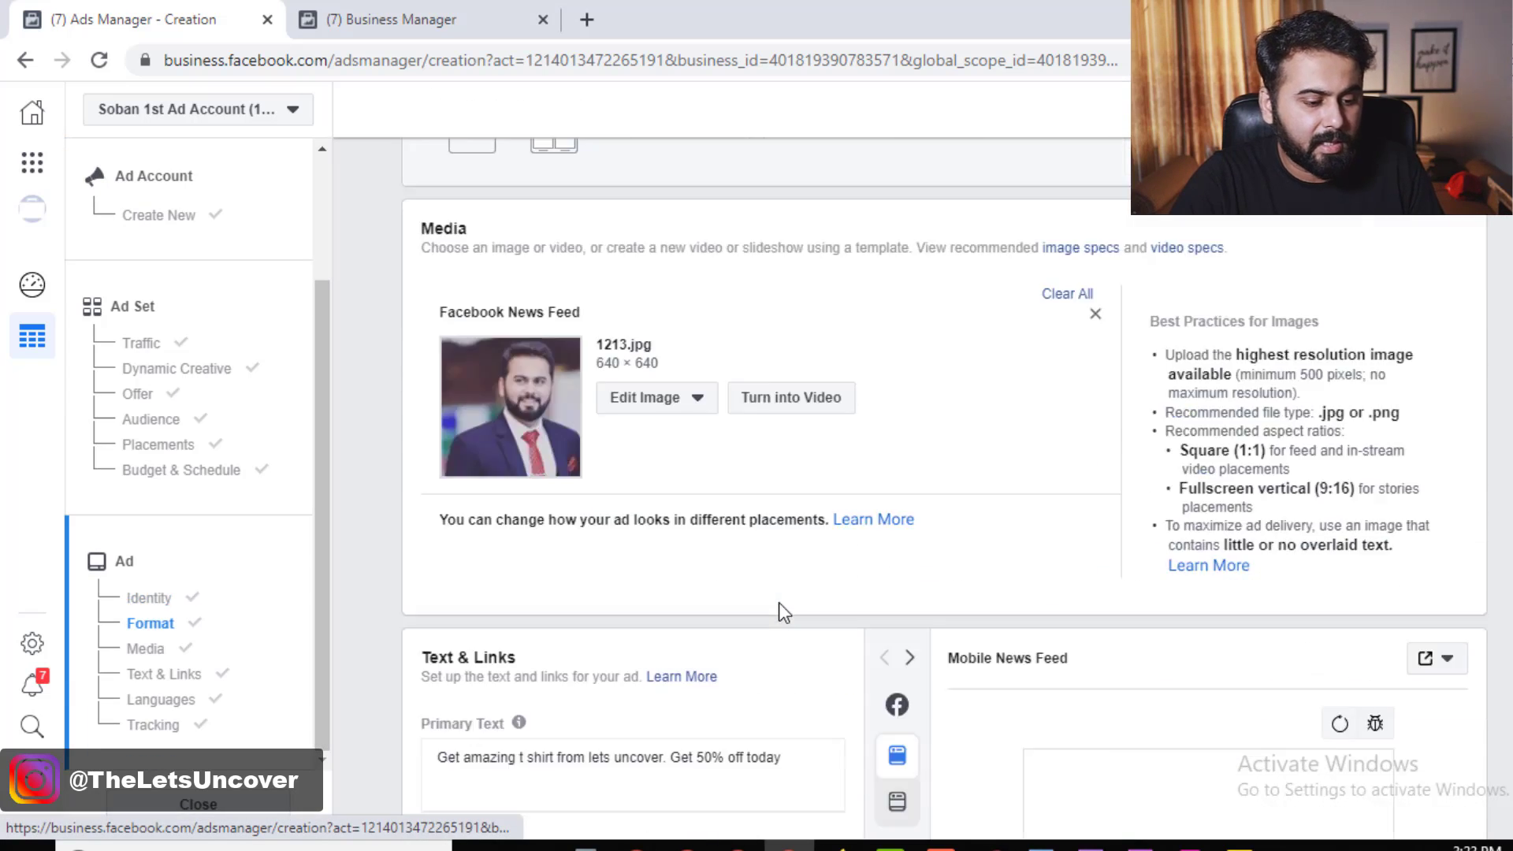
scroll(778, 618, "up", 4)
scroll(1057, 549, "down", 4)
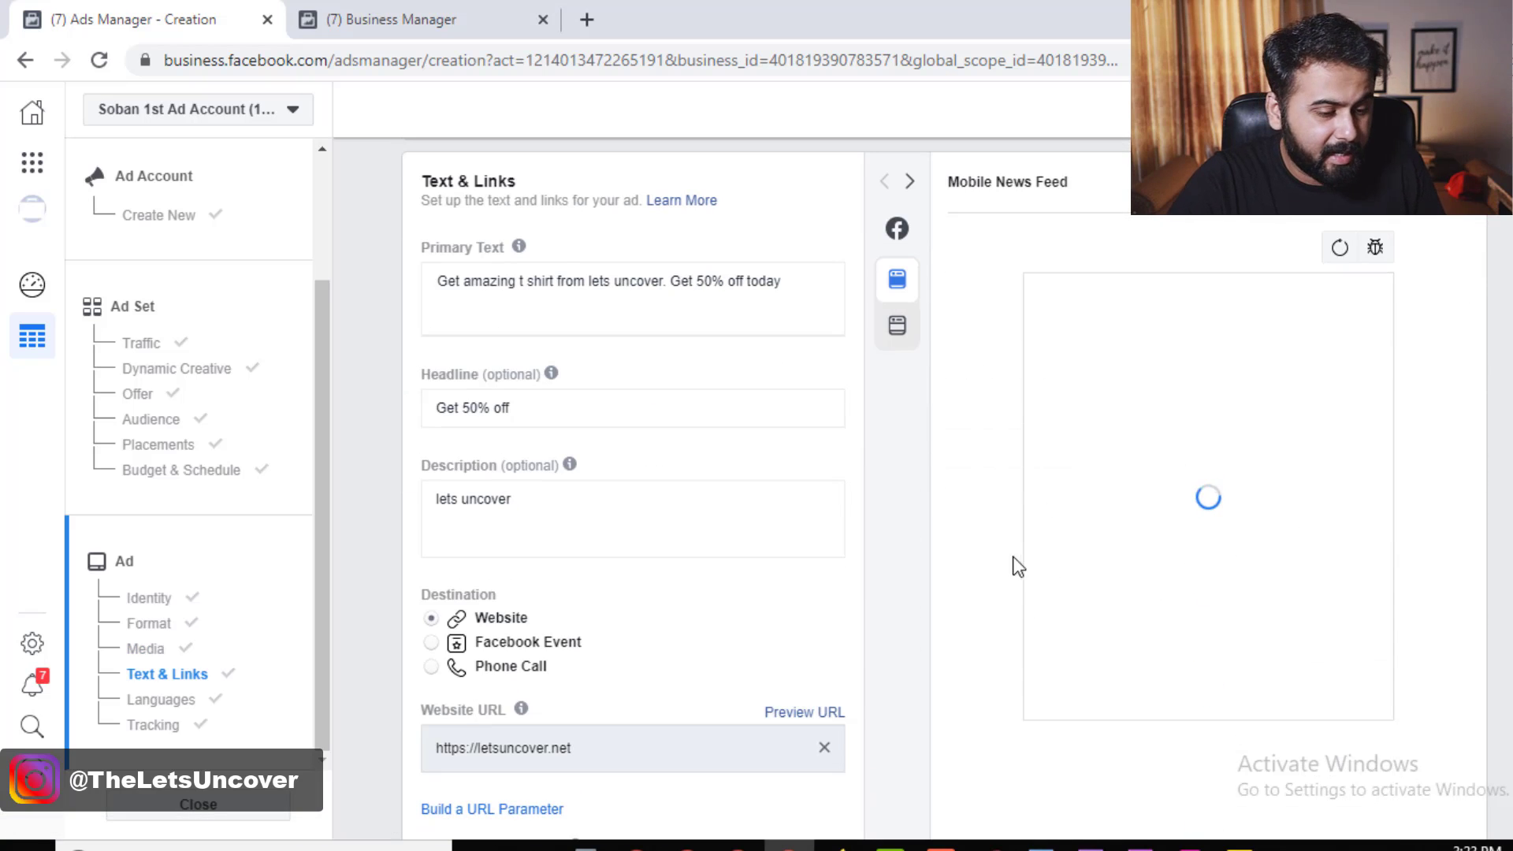
scroll(816, 655, "down", 12)
scroll(1289, 686, "up", 7)
scroll(1289, 686, "up", 4)
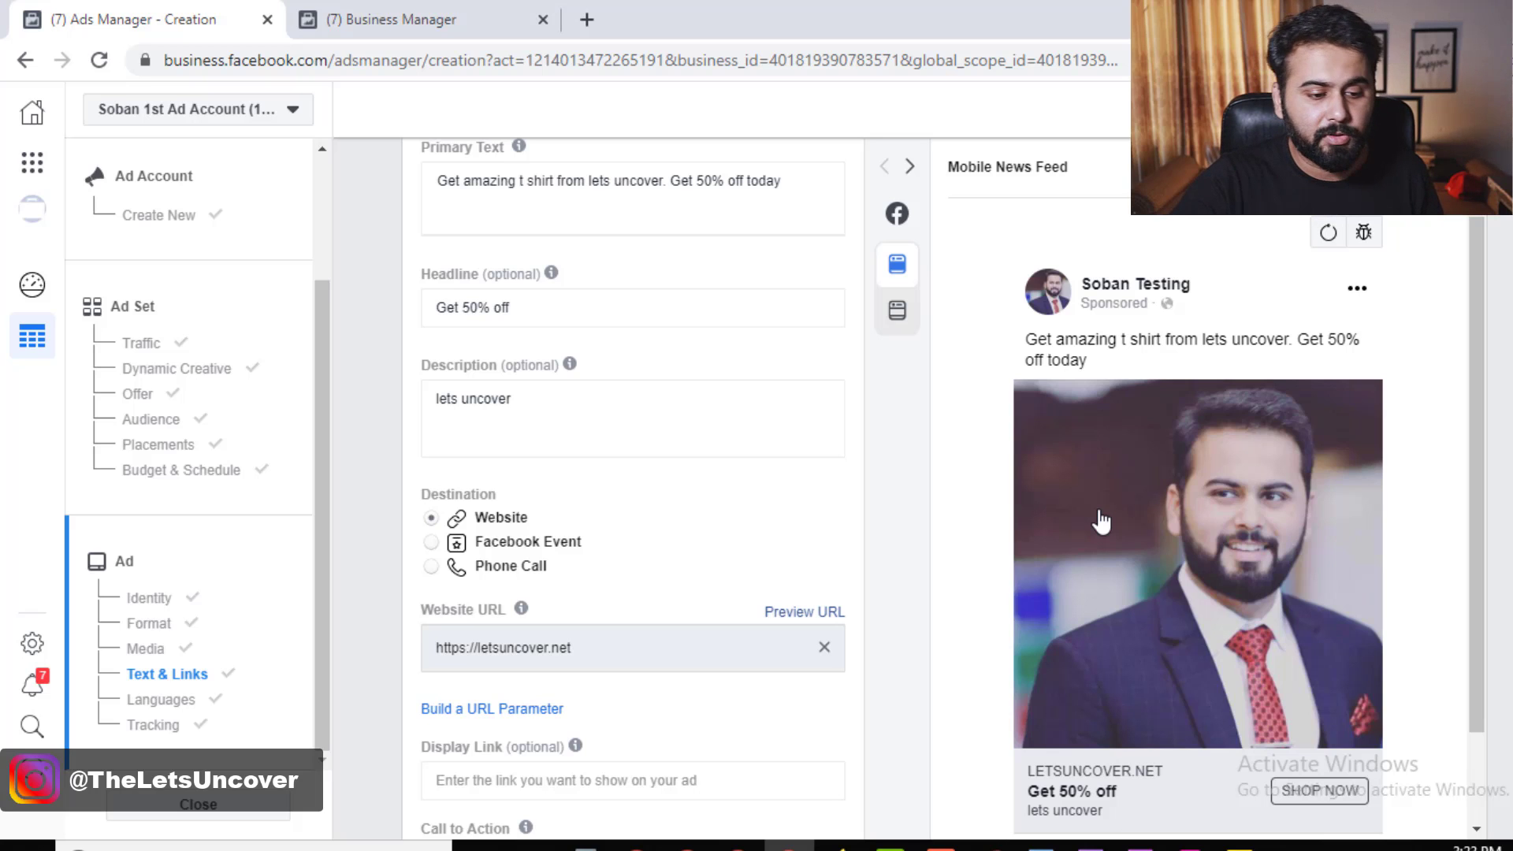
scroll(725, 409, "up", 3)
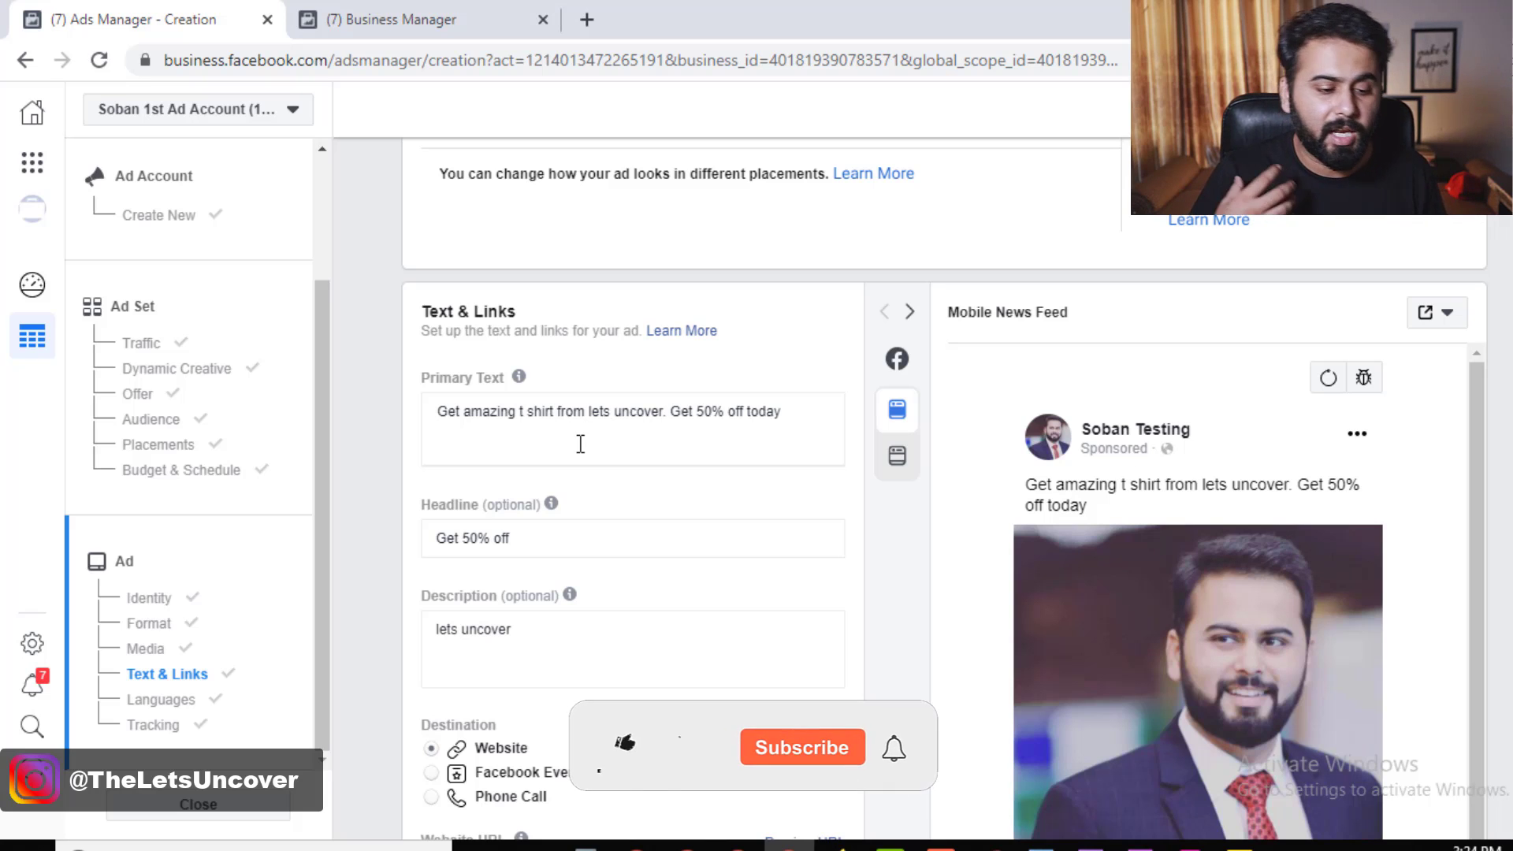
scroll(1371, 685, "down", 3)
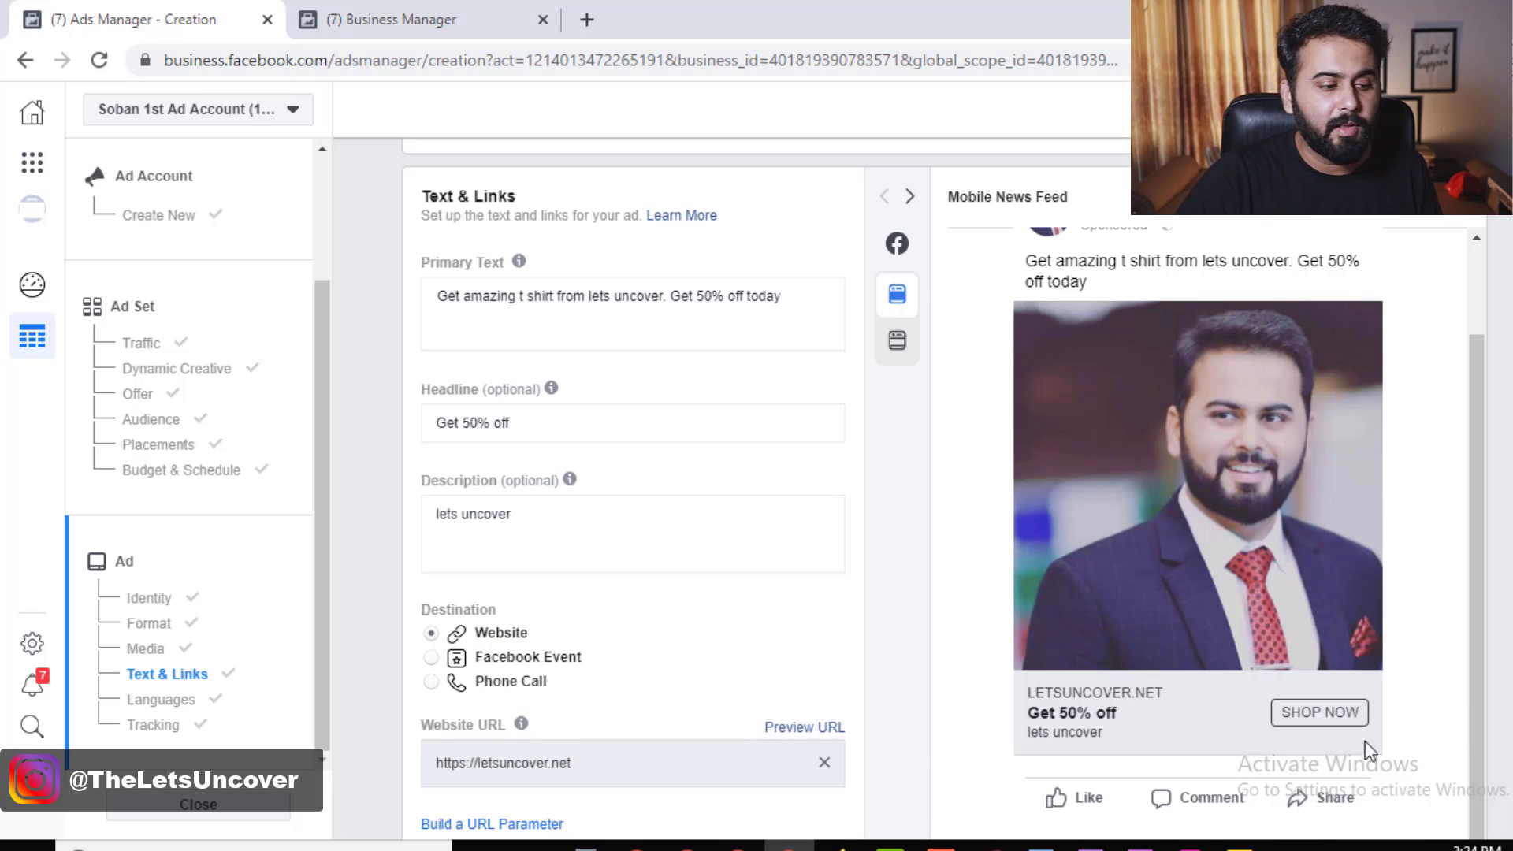
left_click(796, 311)
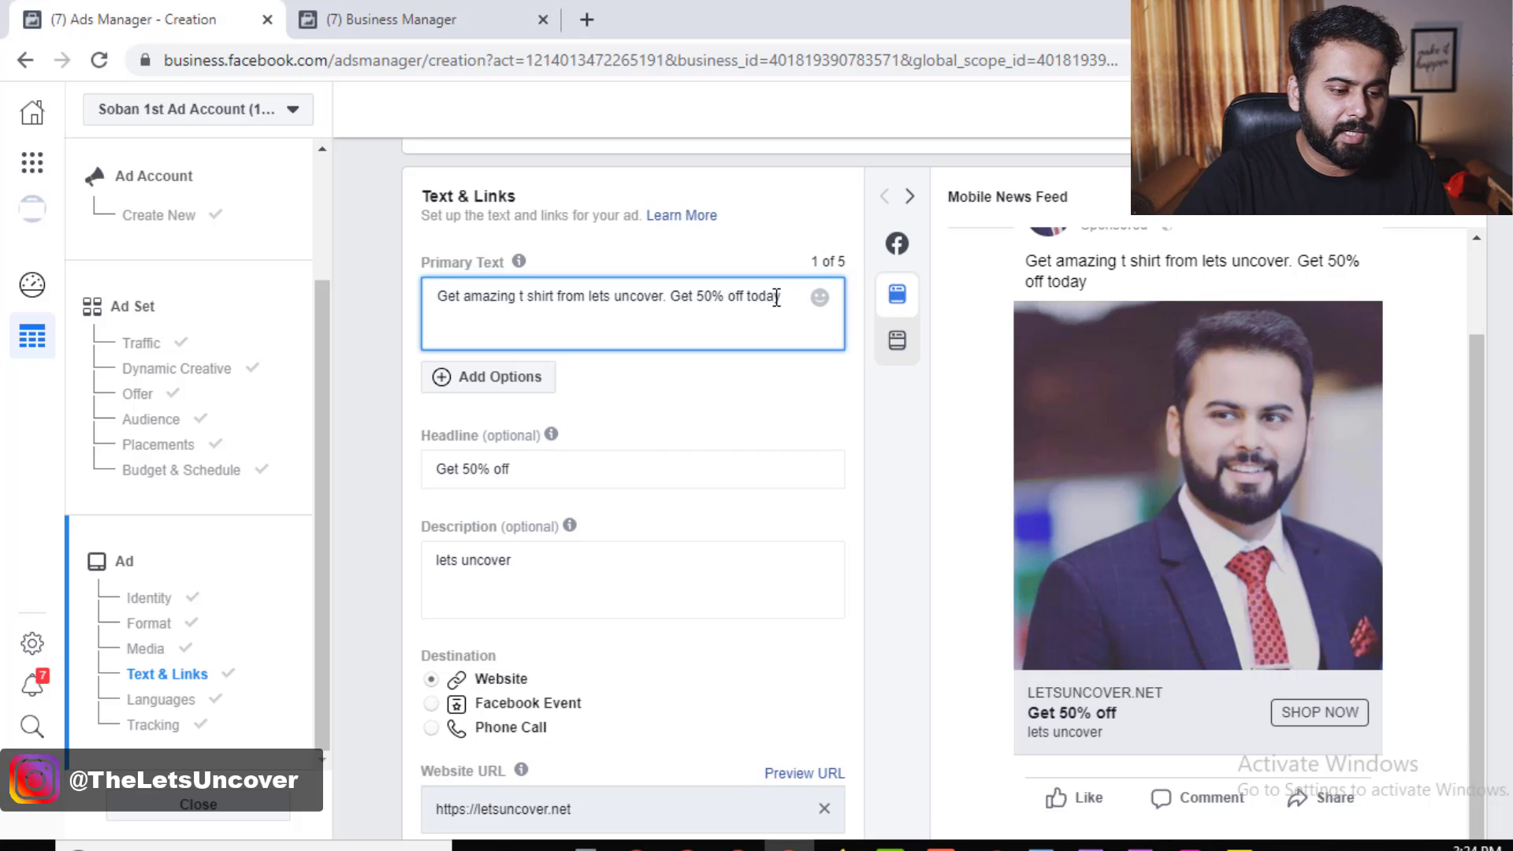
scroll(965, 599, "down", 4)
scroll(967, 634, "down", 1)
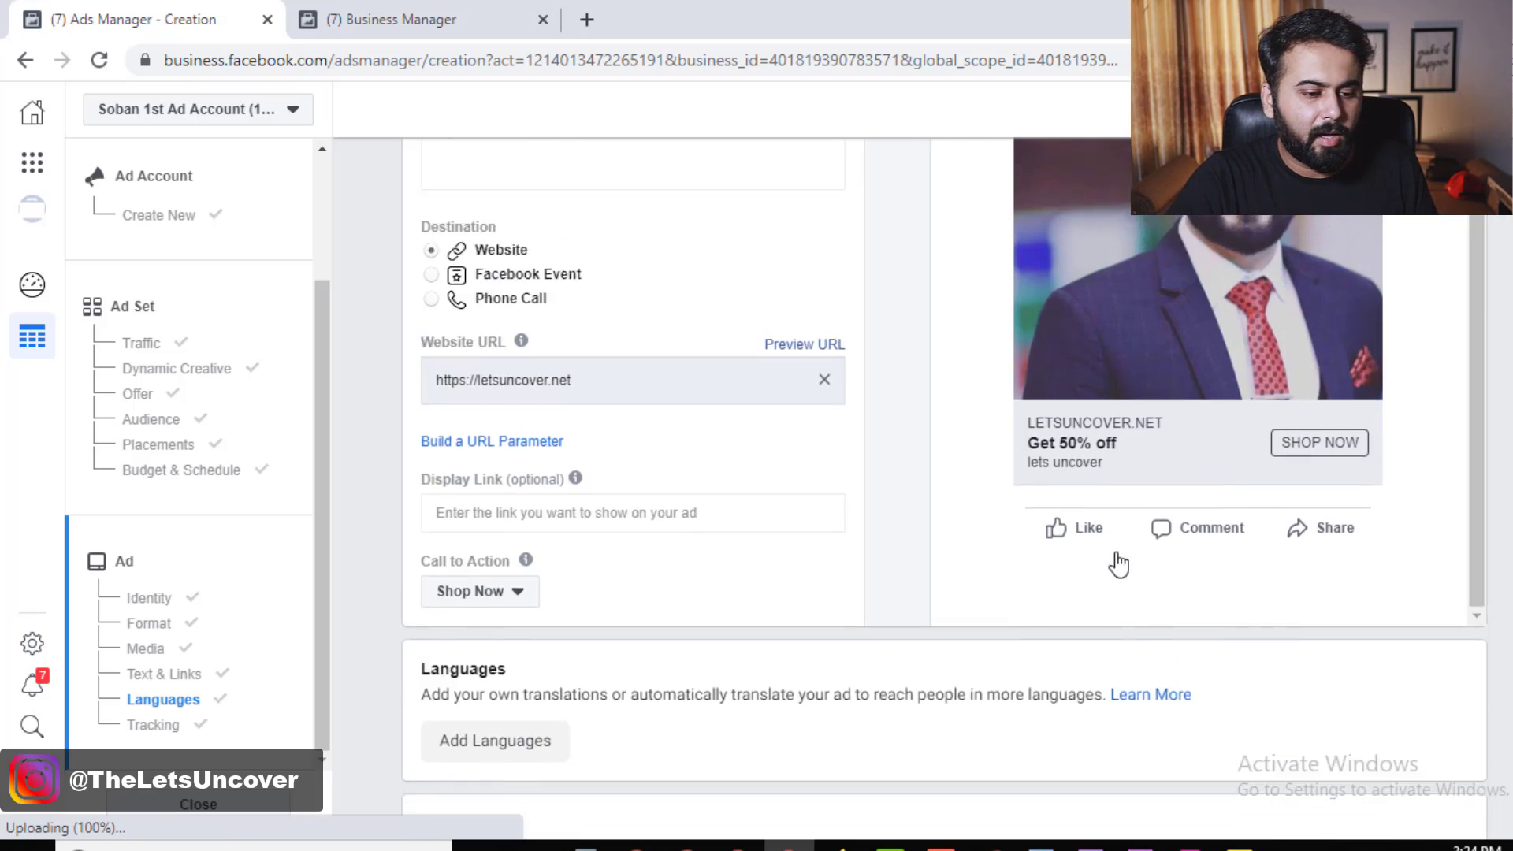
scroll(1114, 564, "up", 4)
left_click(1048, 354)
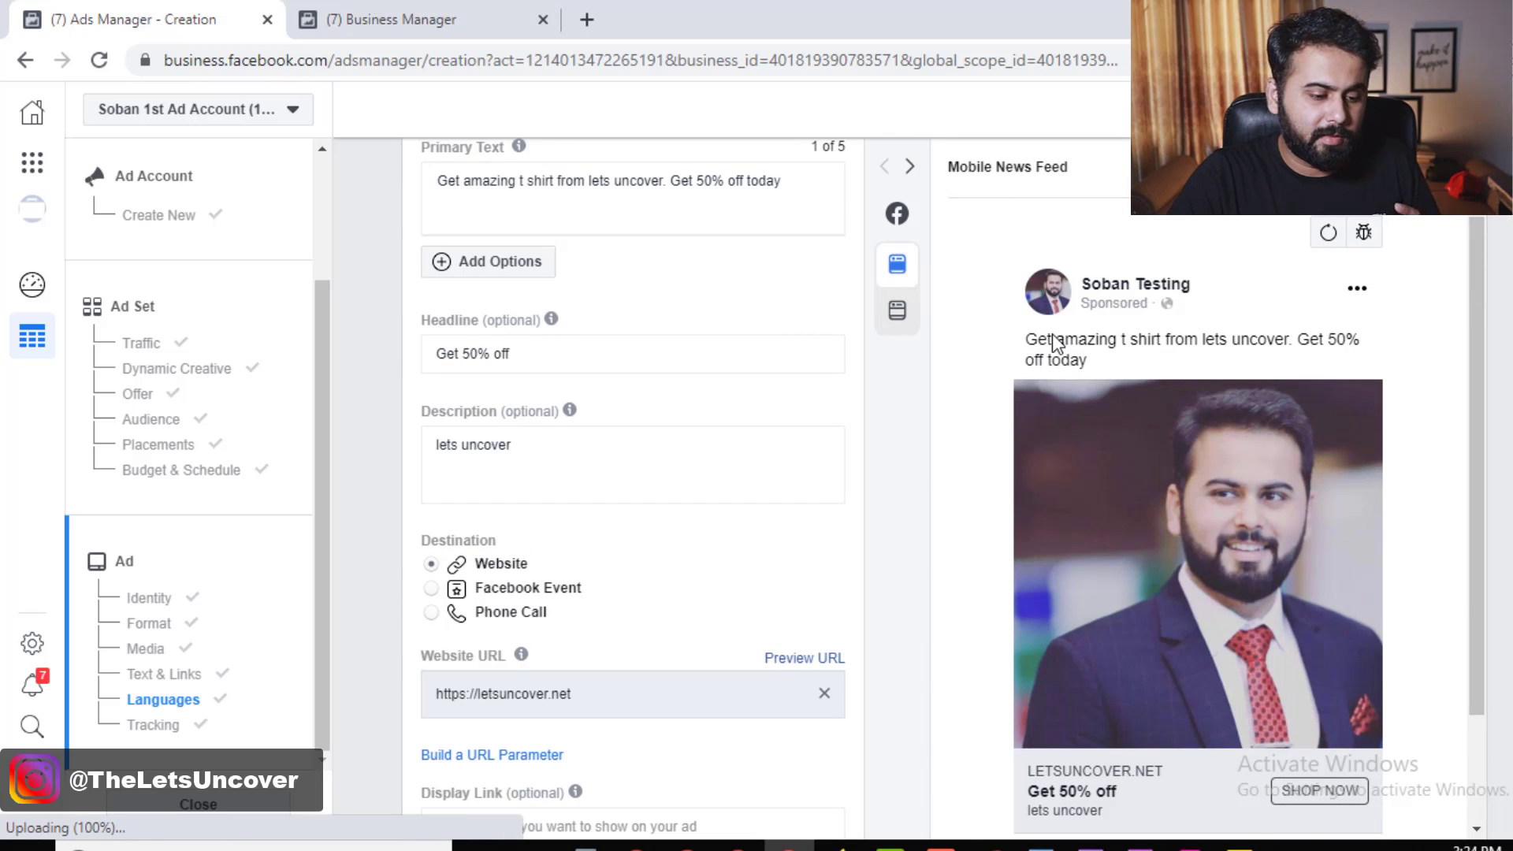
scroll(702, 338, "up", 3)
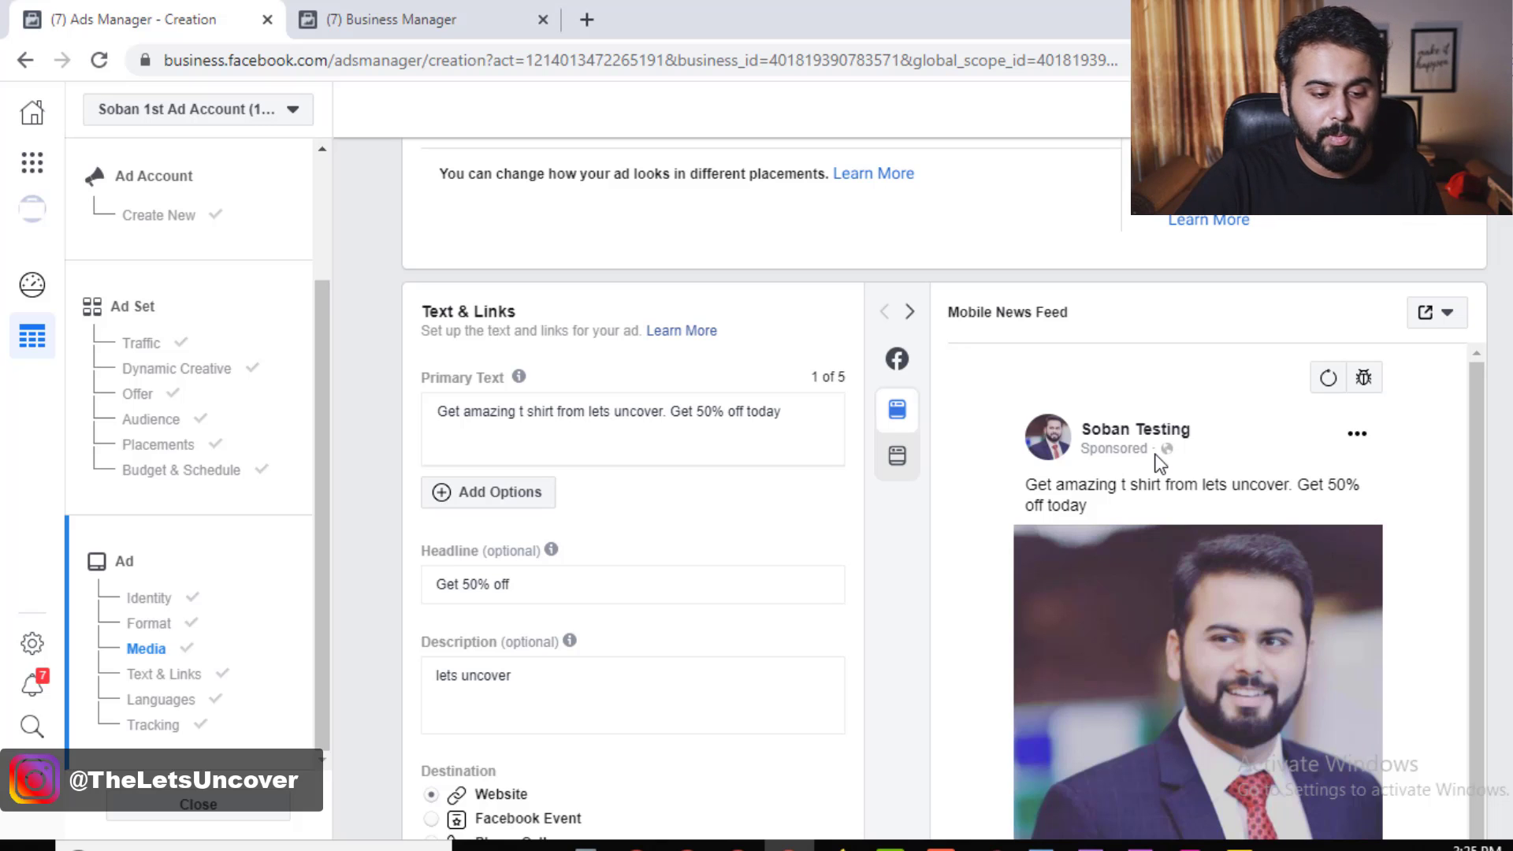
scroll(1392, 616, "down", 10)
scroll(1392, 616, "up", 6)
scroll(1398, 630, "up", 15)
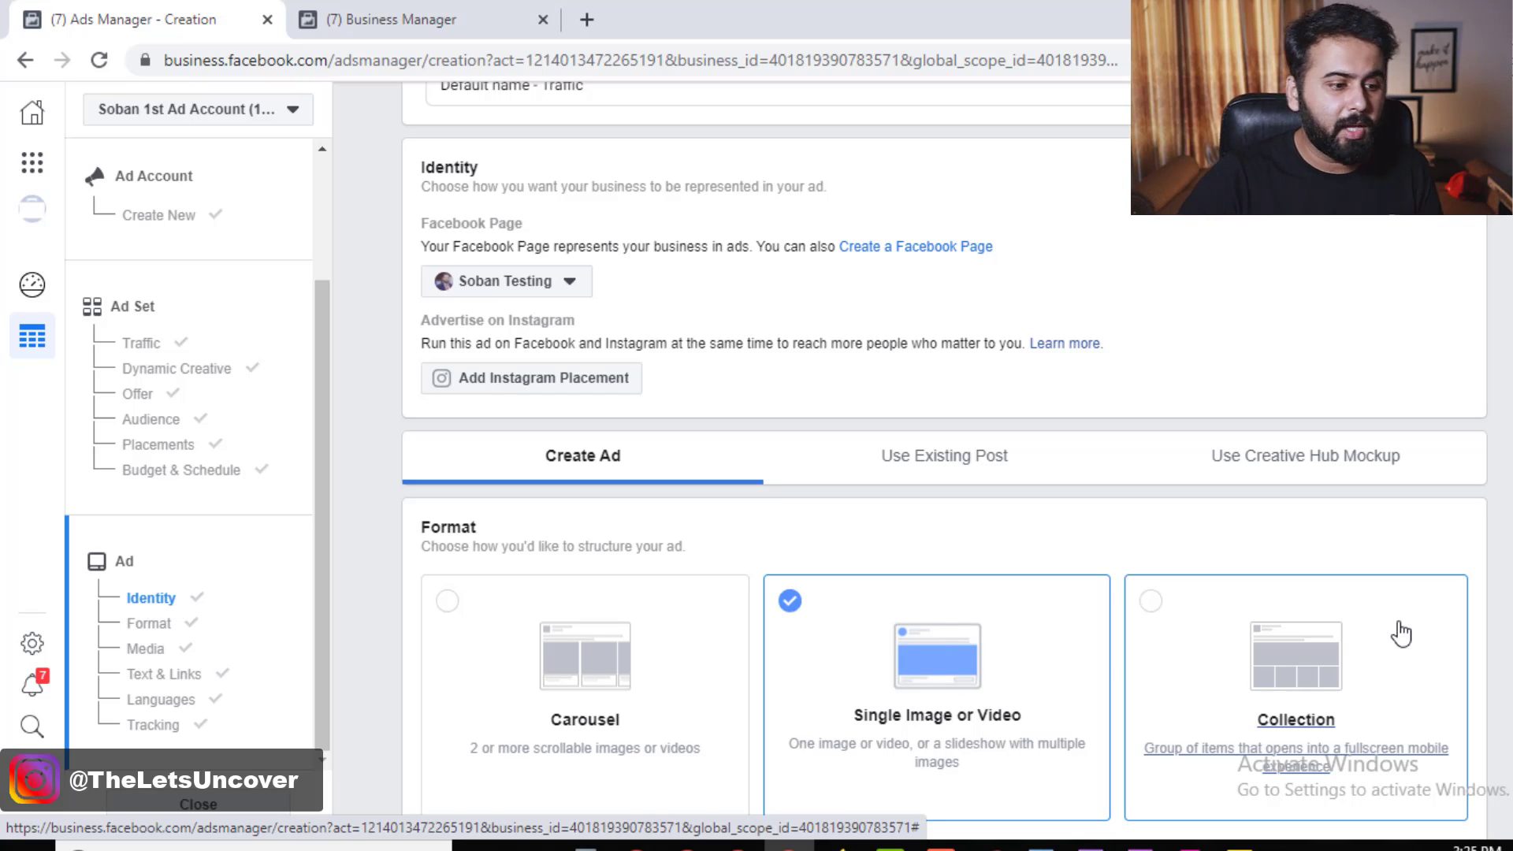
scroll(713, 509, "up", 1)
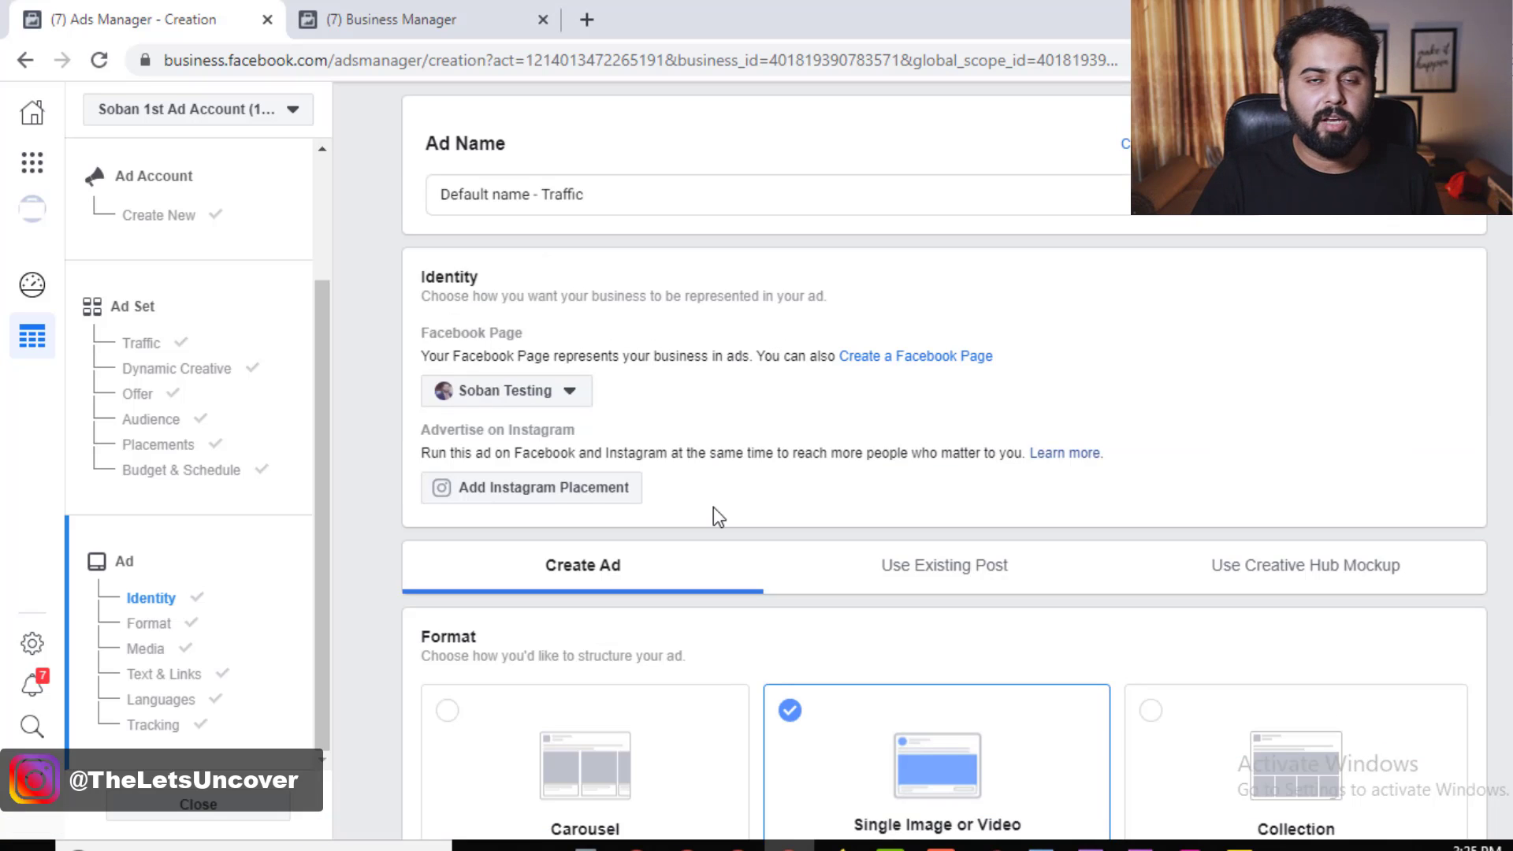